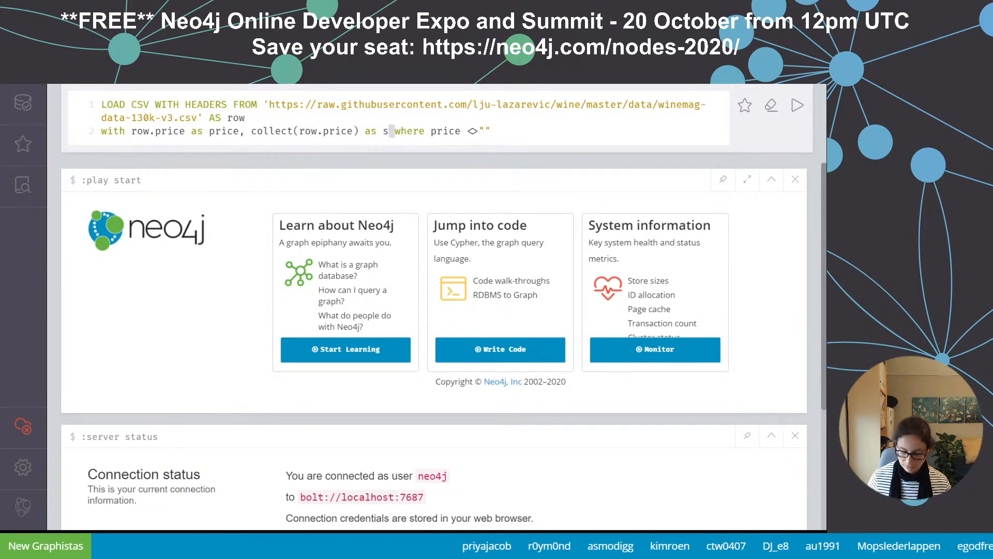
- Complete the wine CSV query with "RETURN price, size(s) order by price" and run it
{"action": "key", "text": "Return"}
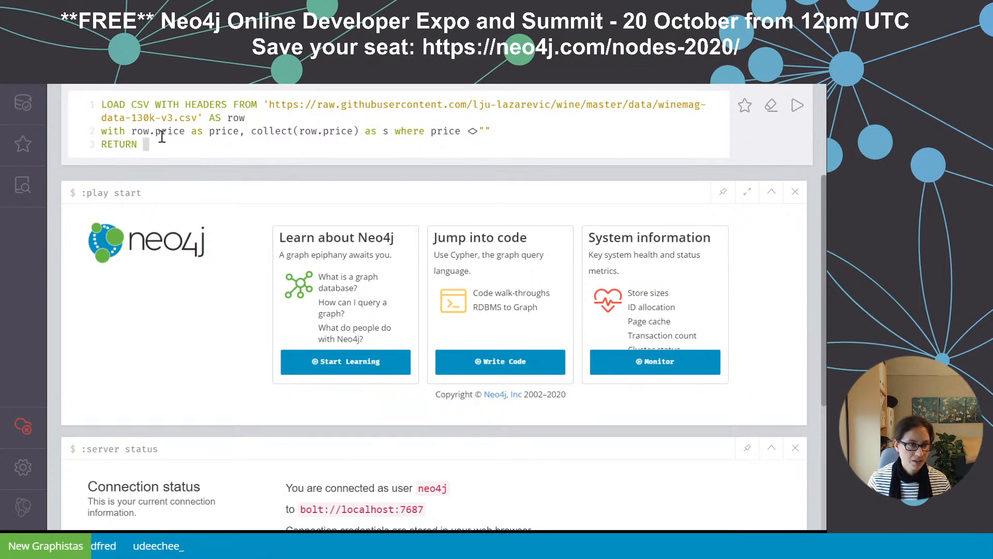
{"action": "type", "text": "ze(s) order by price"}
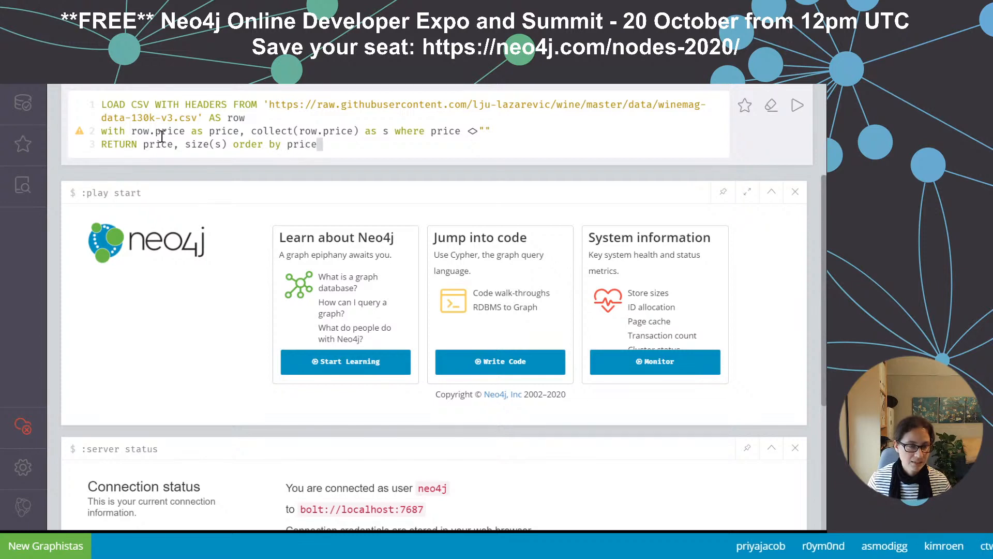
{"action": "key", "text": "ctrl+Return"}
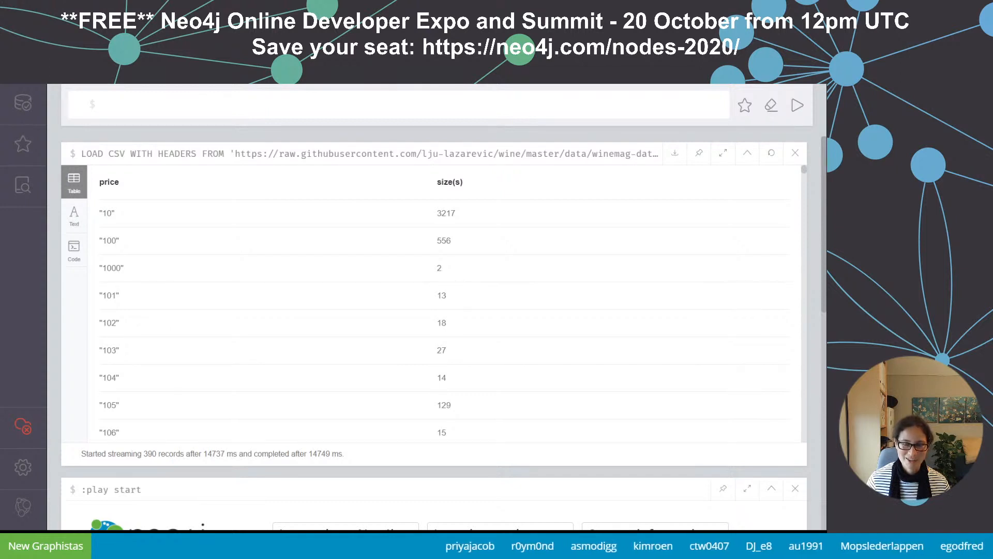
- Look through the full list of prices and their counts in the query result
{"action": "scroll", "coordinate": [261, 284], "scroll_direction": "down", "scroll_amount": 2}
{"action": "scroll", "coordinate": [731, 249], "scroll_direction": "down", "scroll_amount": 1}
{"action": "scroll", "coordinate": [760, 250], "scroll_direction": "down", "scroll_amount": 3}
{"action": "scroll", "coordinate": [745, 252], "scroll_direction": "down", "scroll_amount": 3}
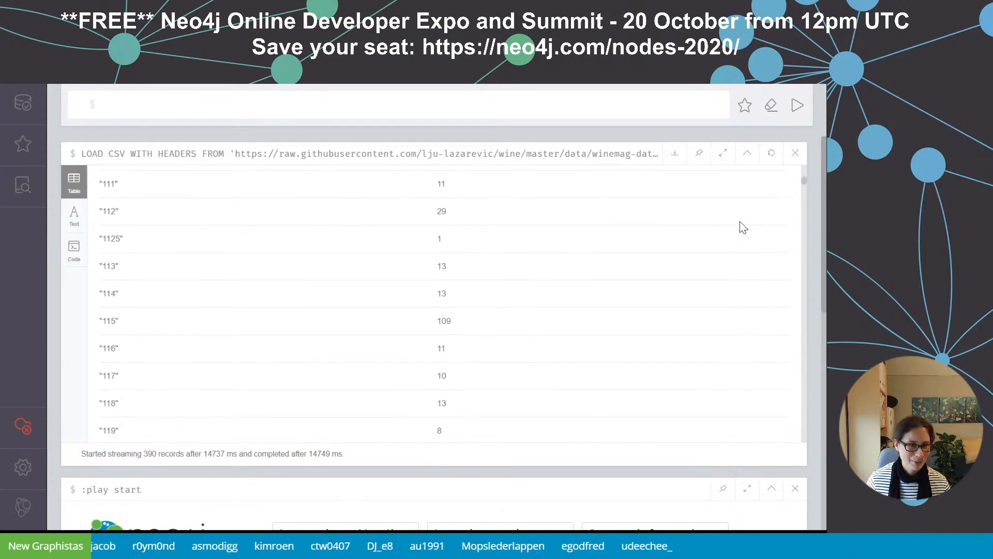
{"action": "left_click_drag", "start_coordinate": [805, 184], "coordinate": [771, 456]}
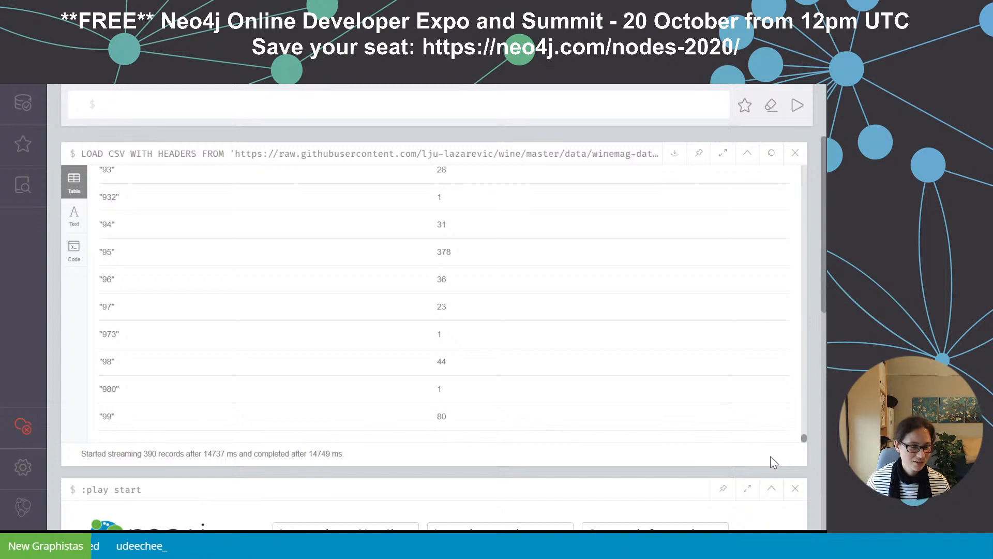
{"action": "left_click_drag", "start_coordinate": [772, 462], "coordinate": [770, 153]}
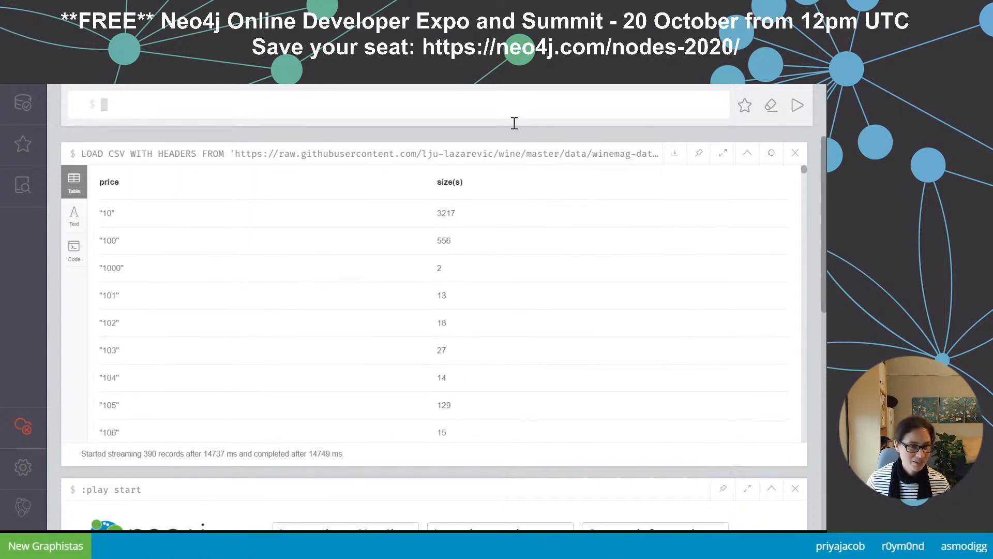
- Reload the last query, change its last line to "RETURN price, size(s) as size order by size desc" and run it
{"action": "left_click", "coordinate": [504, 154]}
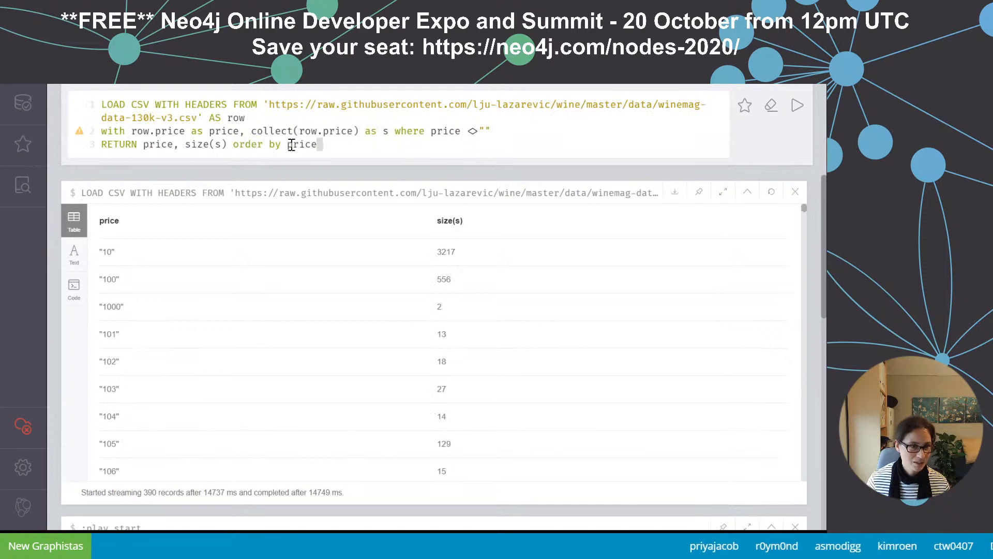
{"action": "left_click_drag", "start_coordinate": [234, 131], "coordinate": [233, 144]}
{"action": "key", "text": "Right"}
{"action": "type", "text": "as size"}
{"action": "key", "text": "End"}
{"action": "key", "text": "BackSpace"}
{"action": "key", "text": "BackSpace"}
{"action": "key", "text": "BackSpace"}
{"action": "key", "text": "BackSpace"}
{"action": "key", "text": "BackSpace"}
{"action": "type", "text": "size desc"}
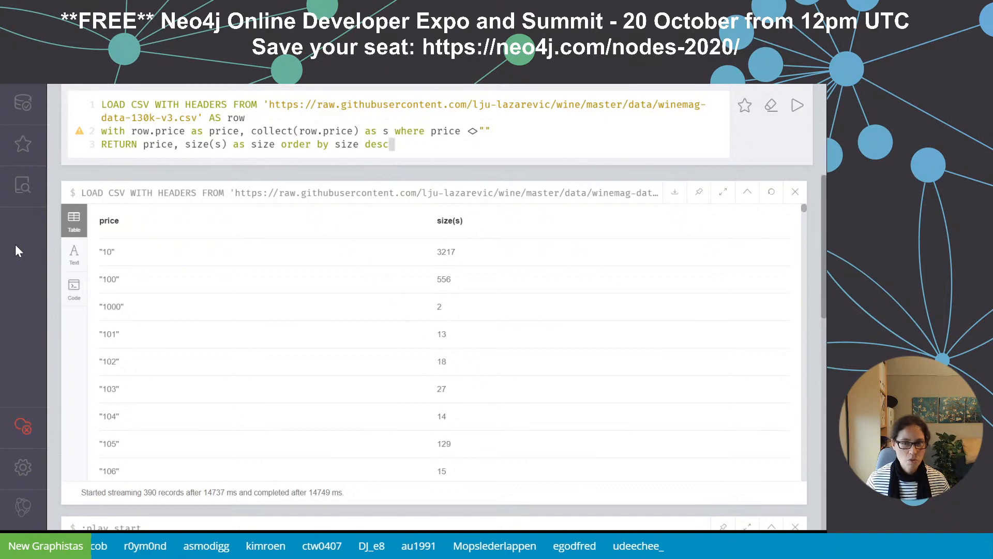
{"action": "key", "text": "ctrl+Return"}
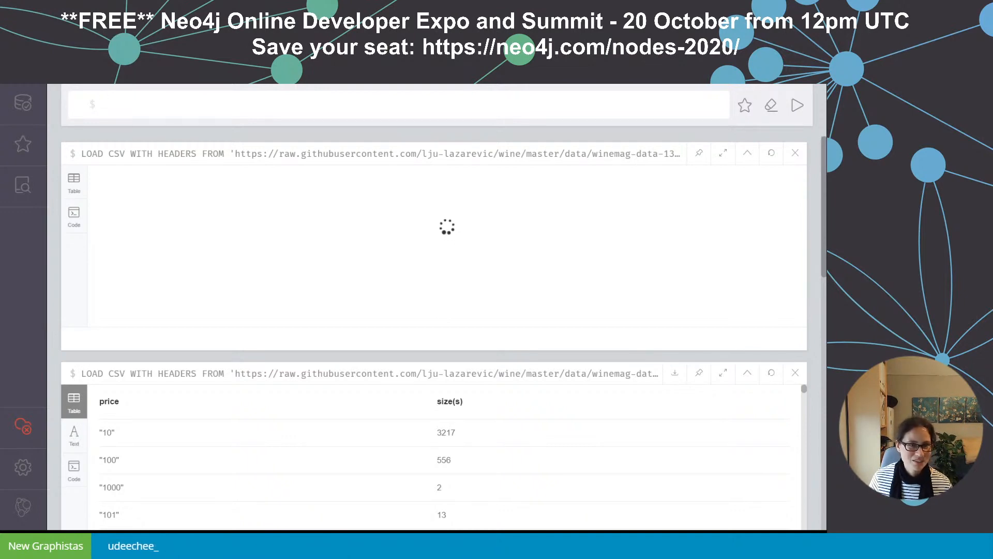
- Switch to the wine repository on GitHub and open the original data set linked in the README's Week 1 section
{"action": "key", "text": "alt+Tab"}
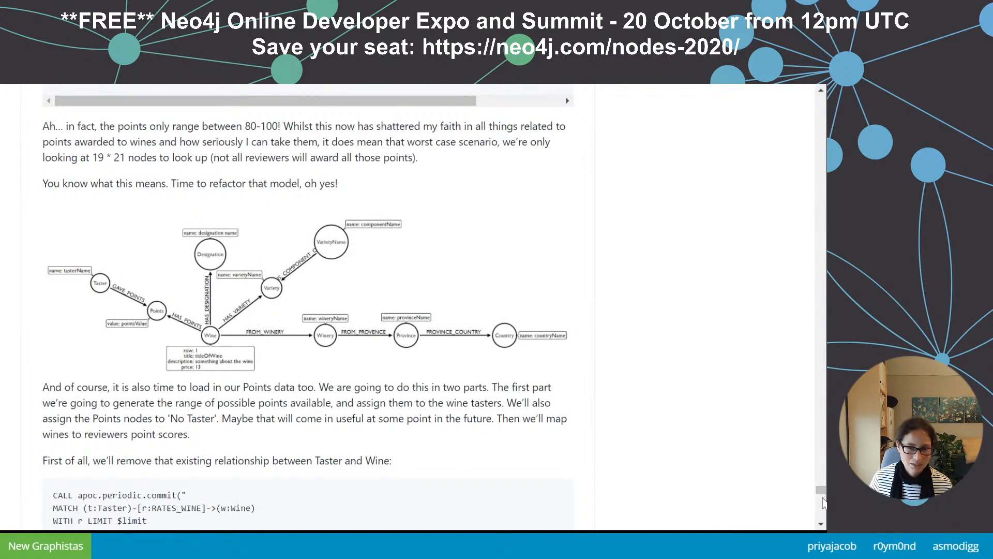
{"action": "left_click_drag", "start_coordinate": [820, 490], "coordinate": [821, 99]}
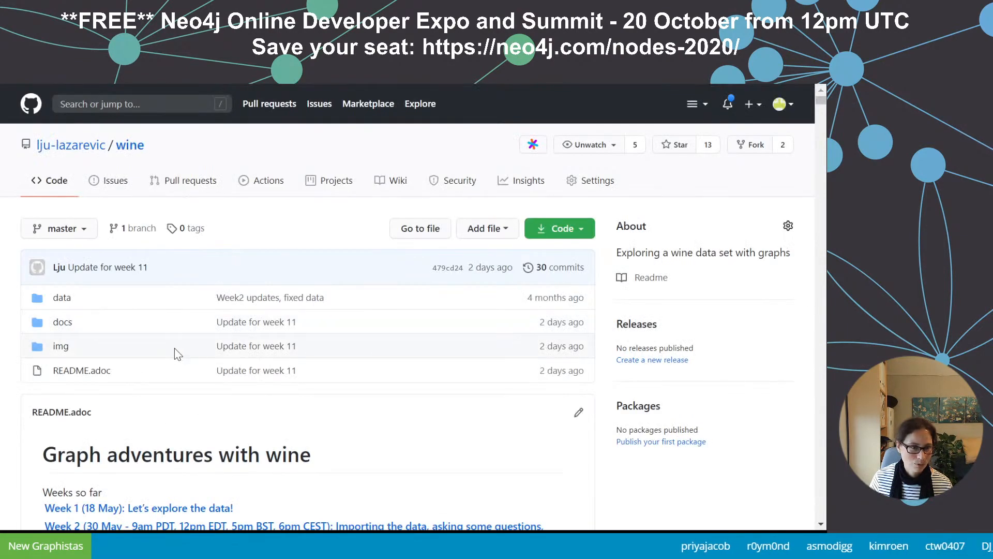
{"action": "scroll", "coordinate": [215, 359], "scroll_direction": "down", "scroll_amount": 12}
{"action": "scroll", "coordinate": [375, 300], "scroll_direction": "down", "scroll_amount": 10}
{"action": "scroll", "coordinate": [443, 306], "scroll_direction": "down", "scroll_amount": 3}
{"action": "scroll", "coordinate": [428, 313], "scroll_direction": "up", "scroll_amount": 15}
{"action": "scroll", "coordinate": [428, 317], "scroll_direction": "down", "scroll_amount": 6}
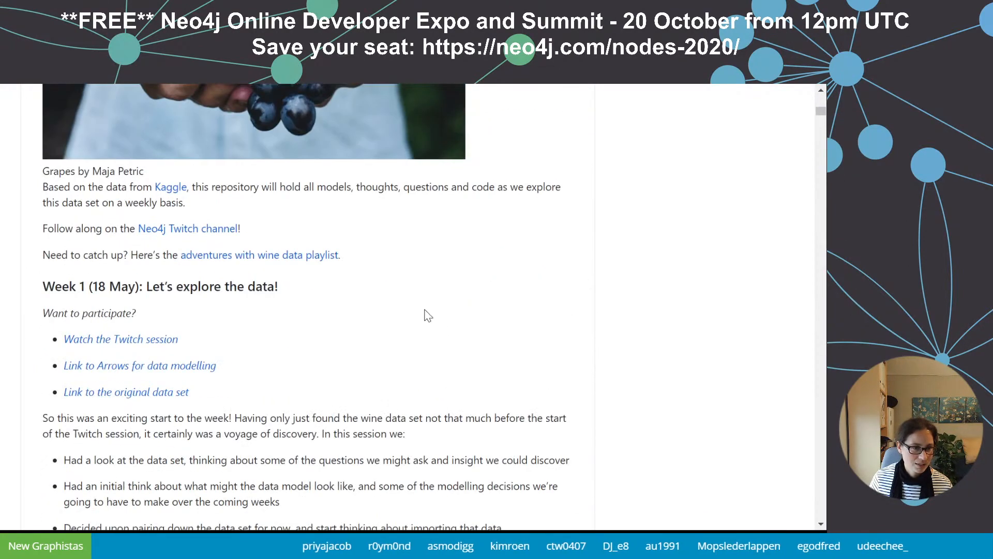
{"action": "scroll", "coordinate": [430, 312], "scroll_direction": "down", "scroll_amount": 3}
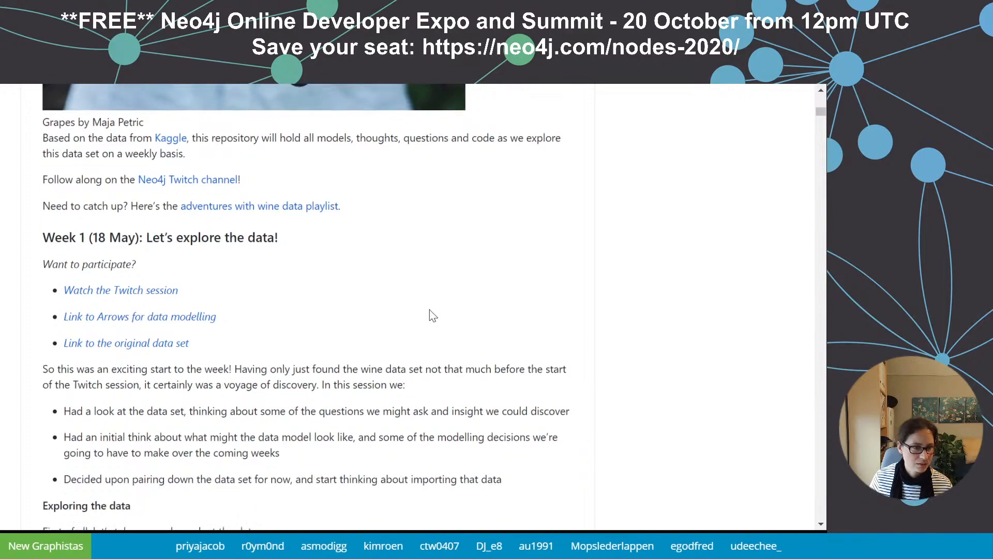
{"action": "scroll", "coordinate": [436, 312], "scroll_direction": "down", "scroll_amount": 20}
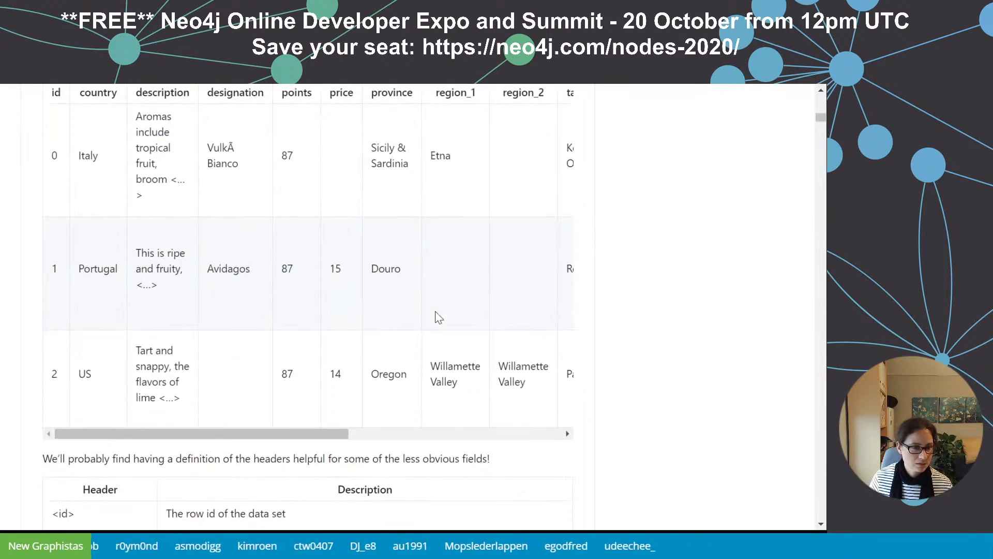
{"action": "scroll", "coordinate": [437, 317], "scroll_direction": "down", "scroll_amount": 8}
{"action": "scroll", "coordinate": [654, 304], "scroll_direction": "down", "scroll_amount": 13}
{"action": "scroll", "coordinate": [649, 304], "scroll_direction": "down", "scroll_amount": 11}
{"action": "scroll", "coordinate": [618, 344], "scroll_direction": "up", "scroll_amount": 20}
{"action": "scroll", "coordinate": [568, 317], "scroll_direction": "up", "scroll_amount": 15}
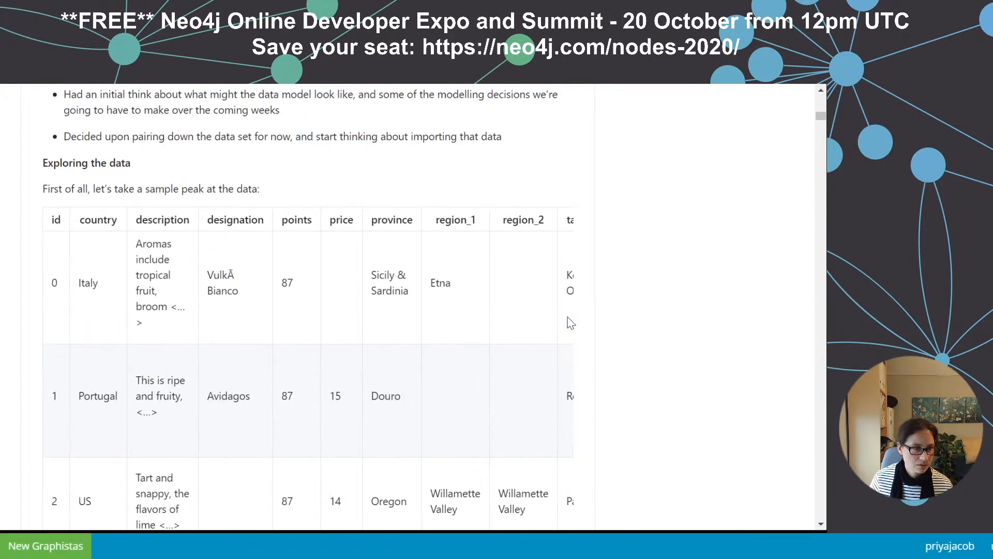
{"action": "scroll", "coordinate": [568, 322], "scroll_direction": "up", "scroll_amount": 5}
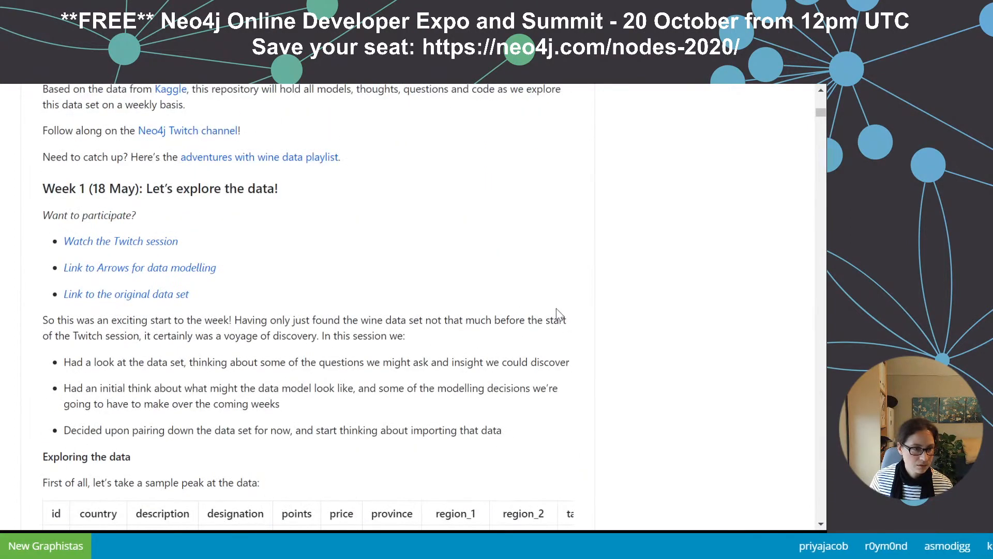
{"action": "left_click", "coordinate": [146, 295]}
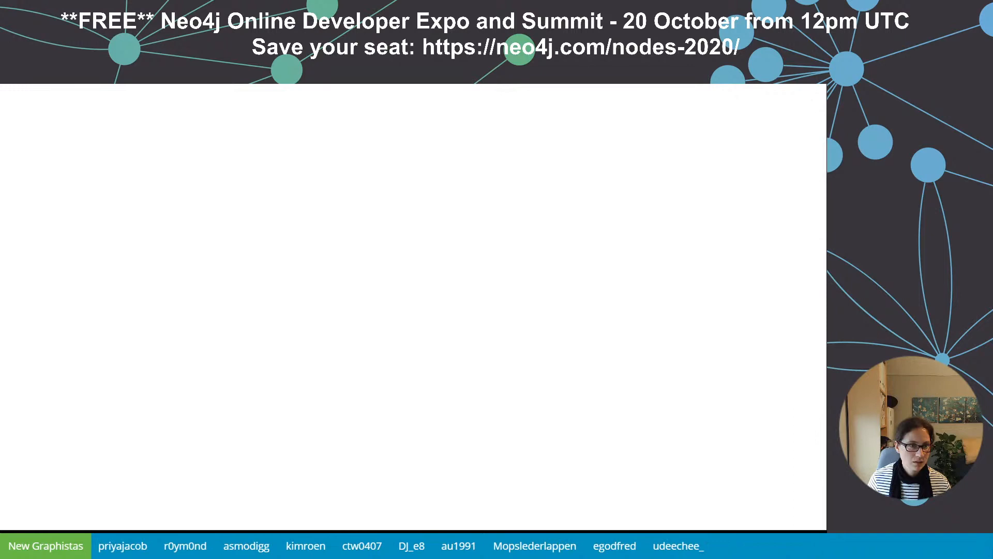
- Read the data set page down to the "About this file" description of winemag-data-130k-v2.csv
{"action": "scroll", "coordinate": [656, 261], "scroll_direction": "down", "scroll_amount": 5}
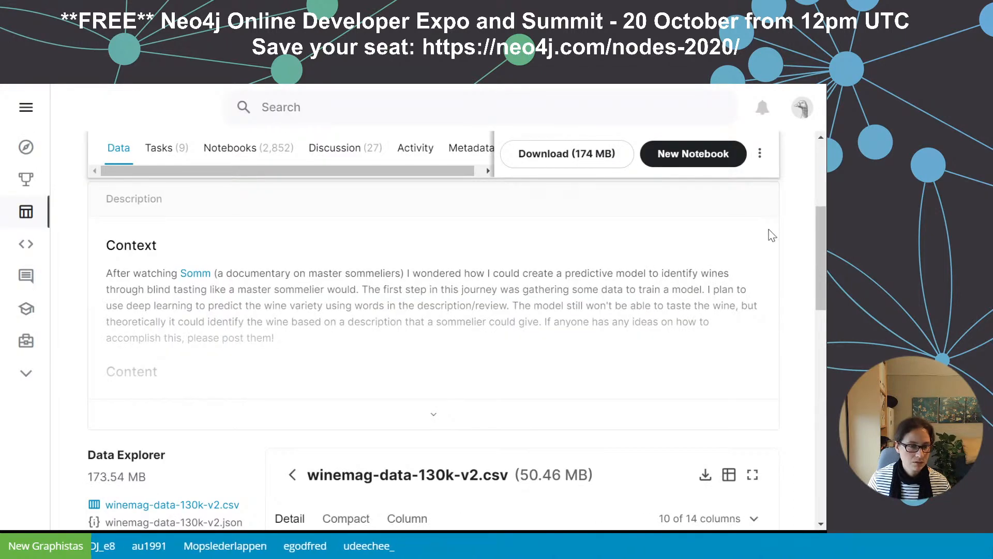
{"action": "scroll", "coordinate": [769, 235], "scroll_direction": "down", "scroll_amount": 5}
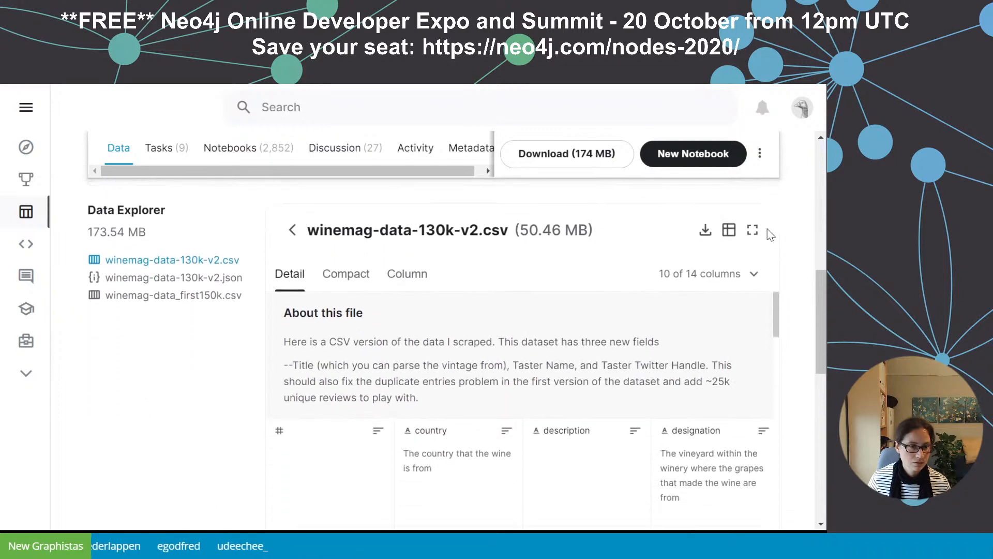
{"action": "scroll", "coordinate": [610, 366], "scroll_direction": "down", "scroll_amount": 3}
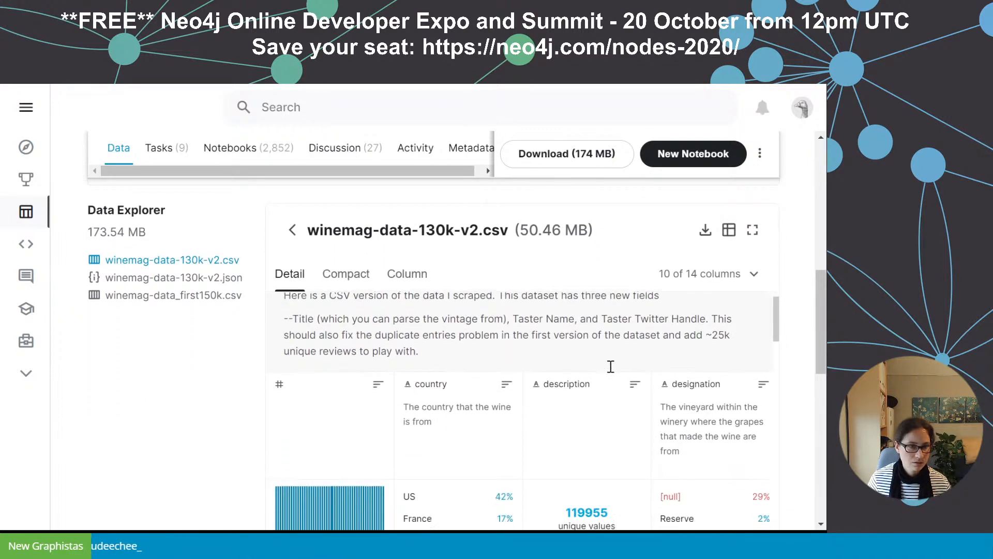
{"action": "scroll", "coordinate": [610, 367], "scroll_direction": "up", "scroll_amount": 3}
{"action": "scroll", "coordinate": [745, 343], "scroll_direction": "down", "scroll_amount": 1}
{"action": "scroll", "coordinate": [719, 343], "scroll_direction": "down", "scroll_amount": 2}
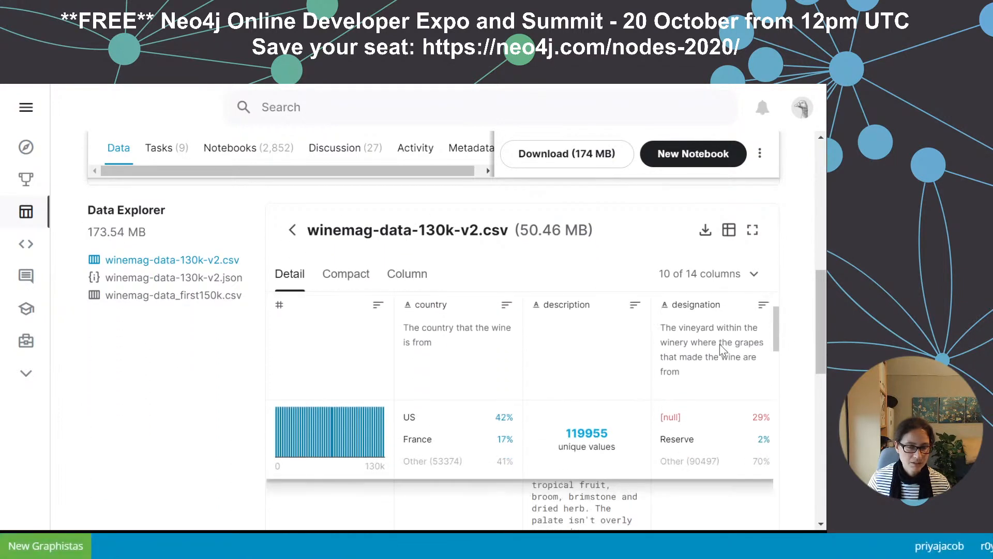
{"action": "scroll", "coordinate": [722, 328], "scroll_direction": "up", "scroll_amount": 3}
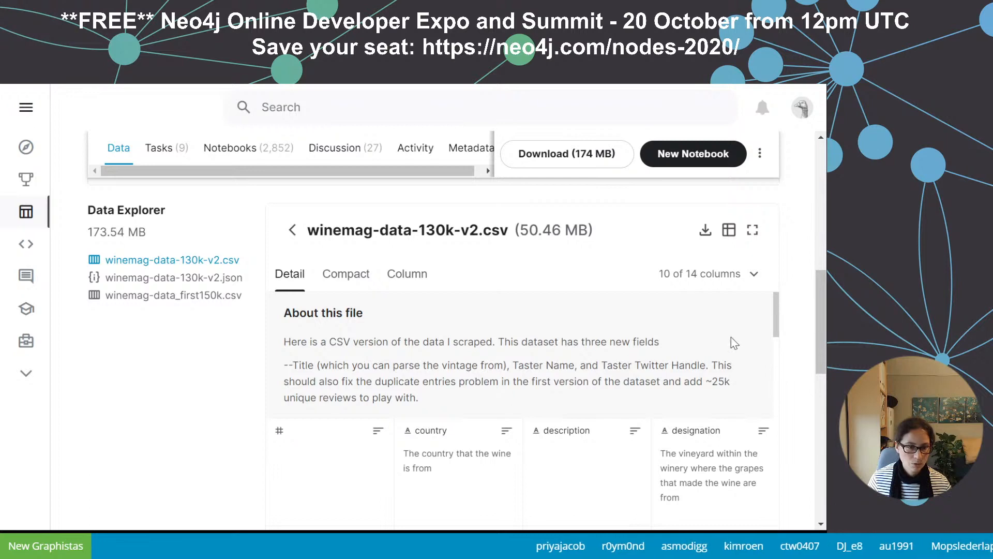
{"action": "scroll", "coordinate": [745, 331], "scroll_direction": "up", "scroll_amount": 2}
{"action": "scroll", "coordinate": [791, 299], "scroll_direction": "down", "scroll_amount": 3}
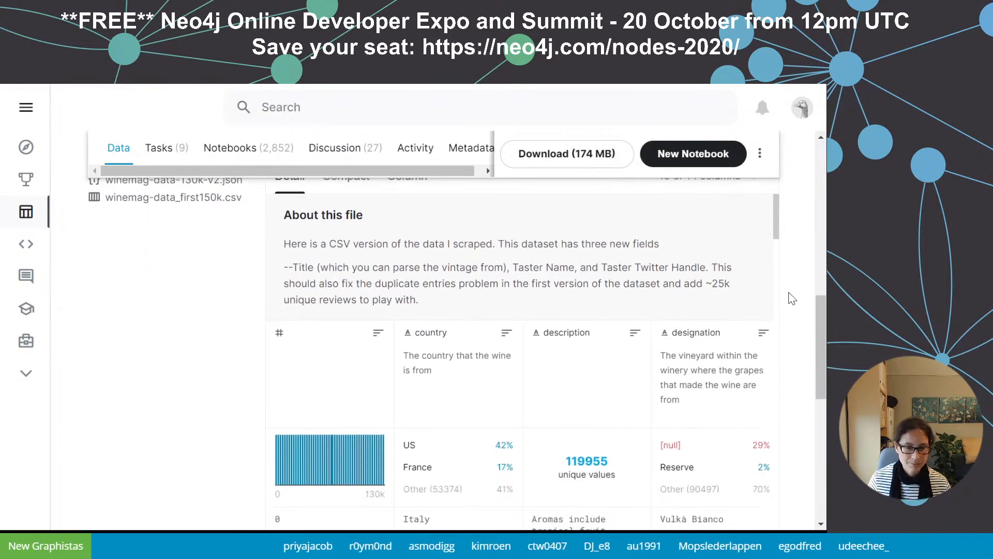
- Examine the country, description and designation column summaries and sample rows of winemag-data-130k-v2.csv in the Detail view
{"action": "scroll", "coordinate": [791, 298], "scroll_direction": "down", "scroll_amount": 2}
{"action": "scroll", "coordinate": [792, 298], "scroll_direction": "down", "scroll_amount": 1}
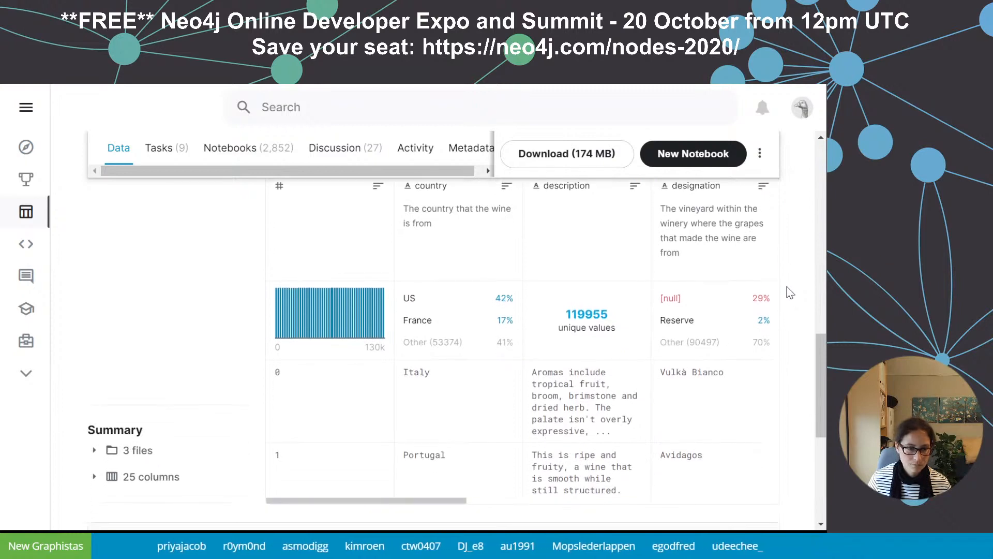
{"action": "scroll", "coordinate": [788, 293], "scroll_direction": "up", "scroll_amount": 1}
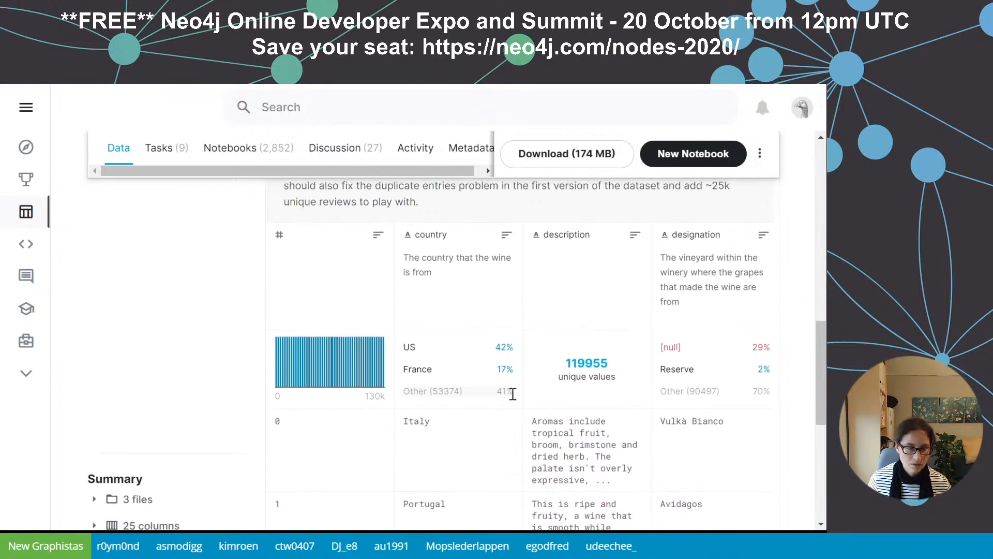
{"action": "scroll", "coordinate": [512, 389], "scroll_direction": "down", "scroll_amount": 1}
{"action": "scroll", "coordinate": [695, 272], "scroll_direction": "down", "scroll_amount": 2}
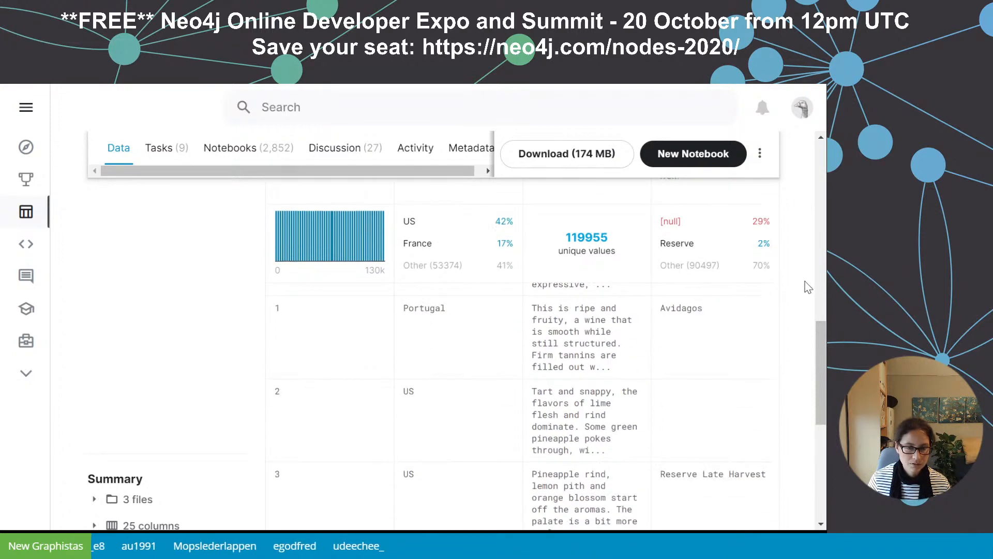
{"action": "scroll", "coordinate": [808, 288], "scroll_direction": "up", "scroll_amount": 5}
{"action": "scroll", "coordinate": [792, 304], "scroll_direction": "down", "scroll_amount": 2}
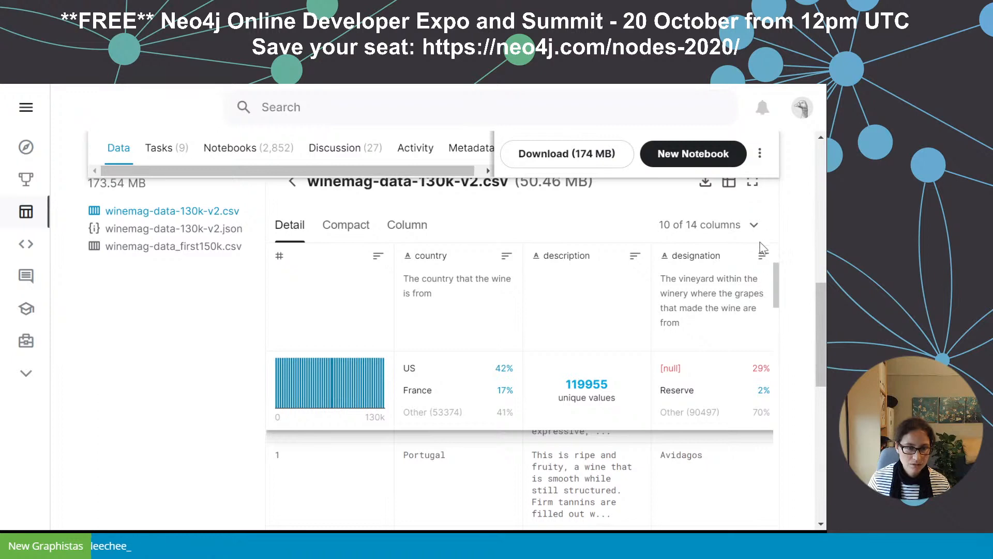
{"action": "scroll", "coordinate": [781, 283], "scroll_direction": "down", "scroll_amount": 6}
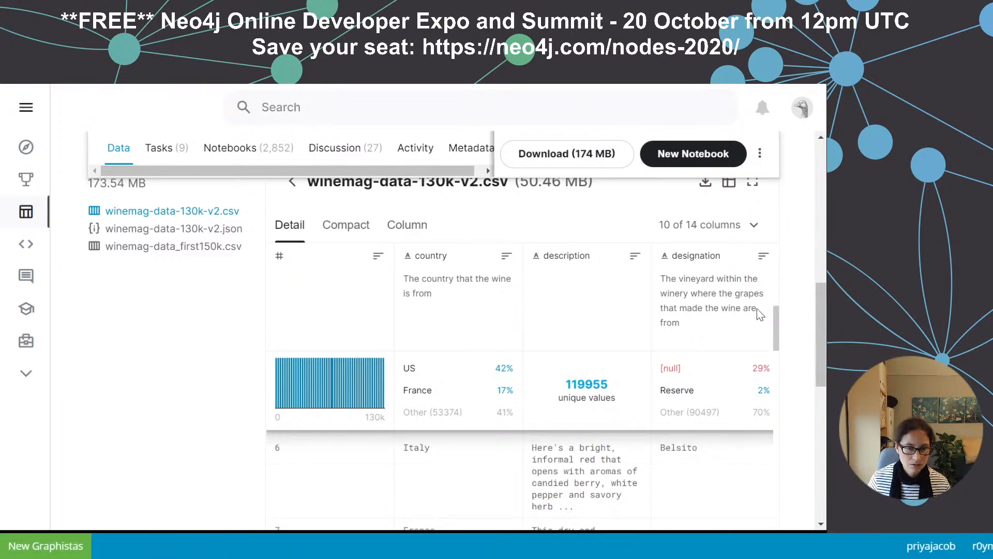
{"action": "scroll", "coordinate": [766, 290], "scroll_direction": "up", "scroll_amount": 10}
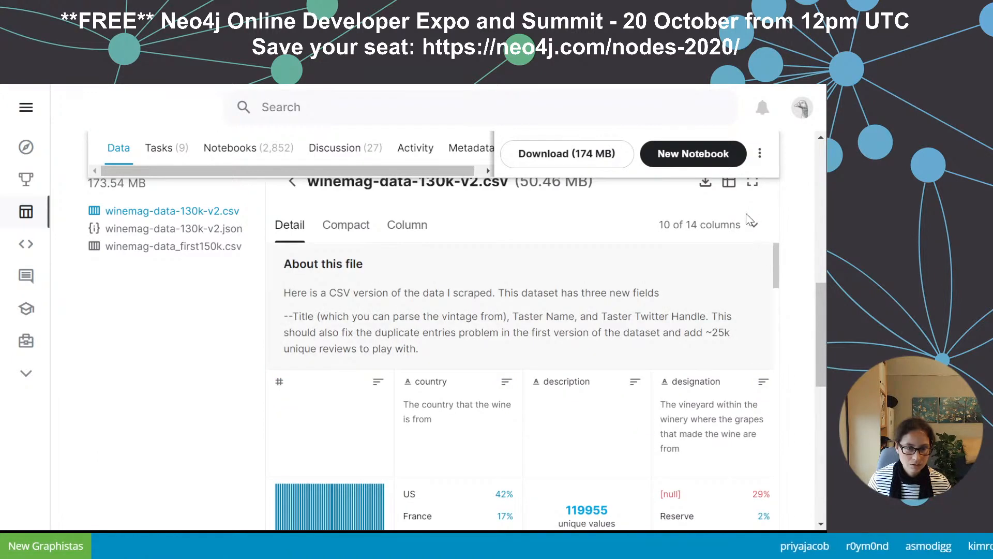
{"action": "left_click", "coordinate": [414, 231]}
{"action": "left_click", "coordinate": [304, 234]}
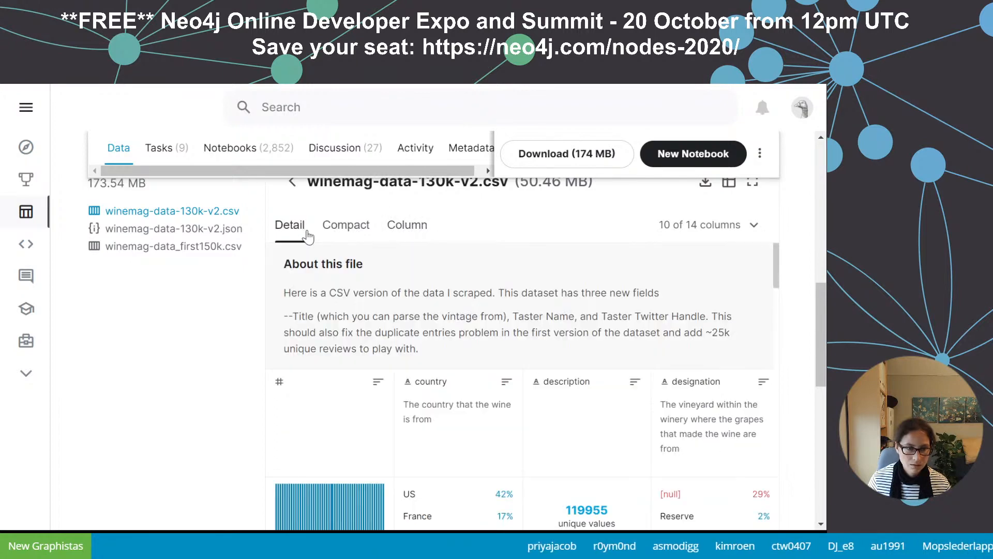
{"action": "left_click_drag", "start_coordinate": [774, 255], "coordinate": [763, 227]}
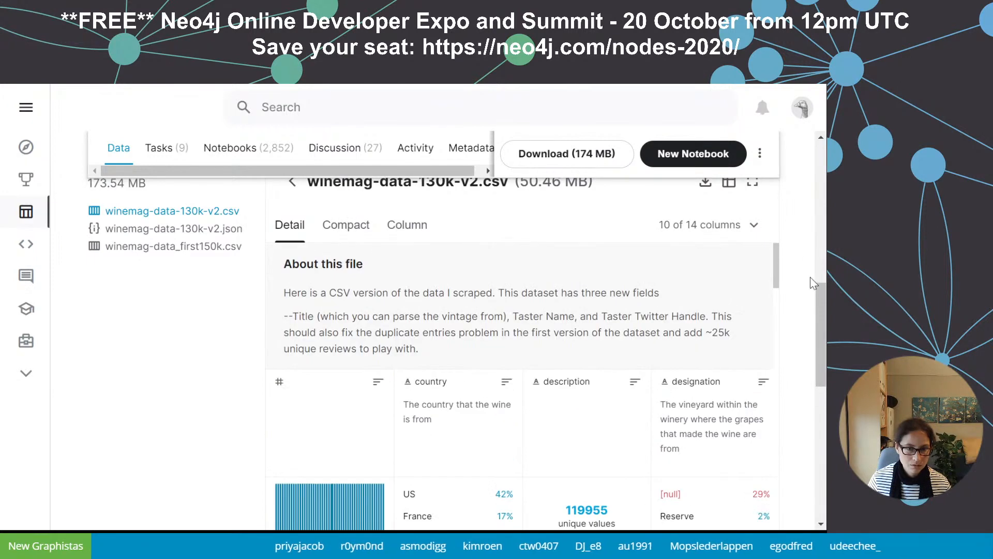
- Examine the distributions and row values of the points and price columns in winemag-data-130k-v2.csv
{"action": "scroll", "coordinate": [820, 302], "scroll_direction": "down", "scroll_amount": 6}
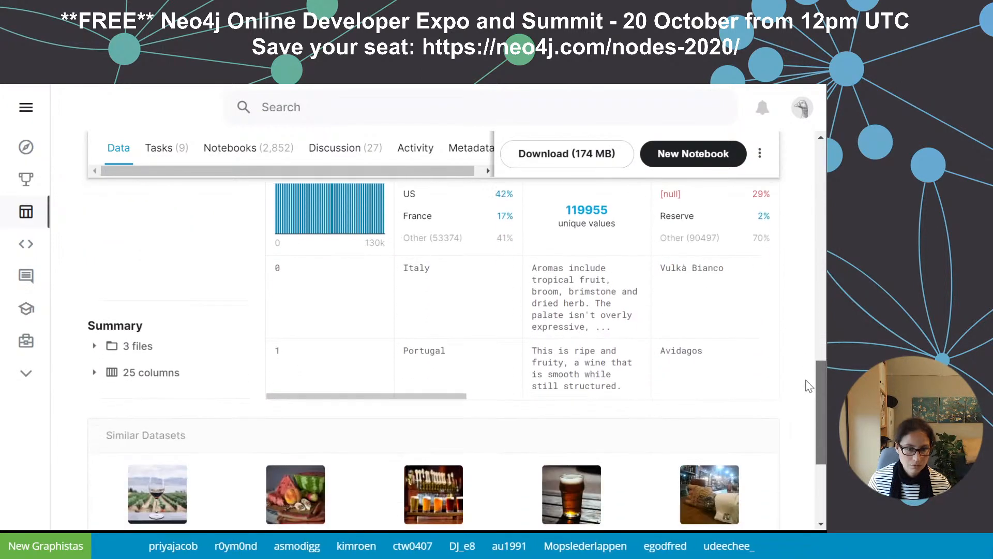
{"action": "left_click_drag", "start_coordinate": [430, 402], "coordinate": [595, 407]}
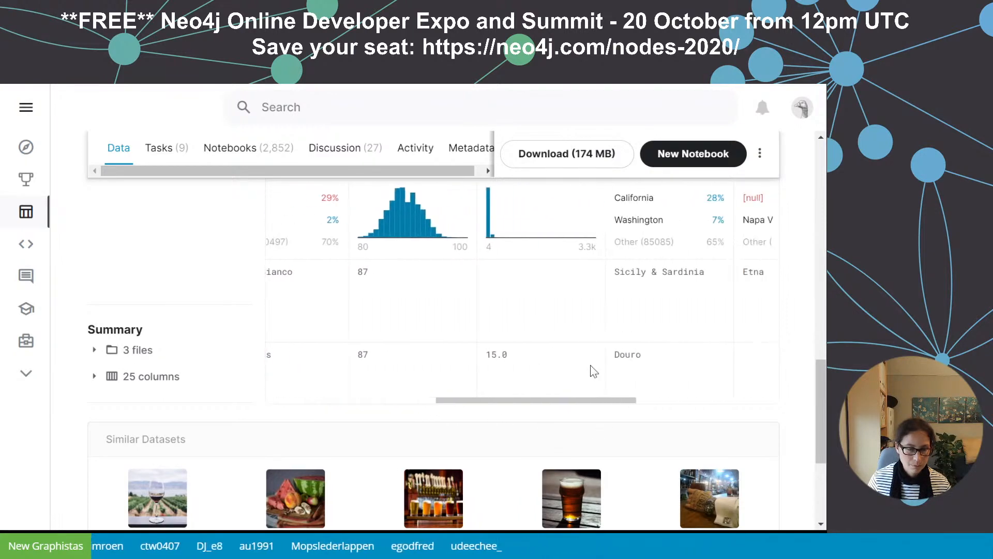
{"action": "scroll", "coordinate": [584, 363], "scroll_direction": "up", "scroll_amount": 4}
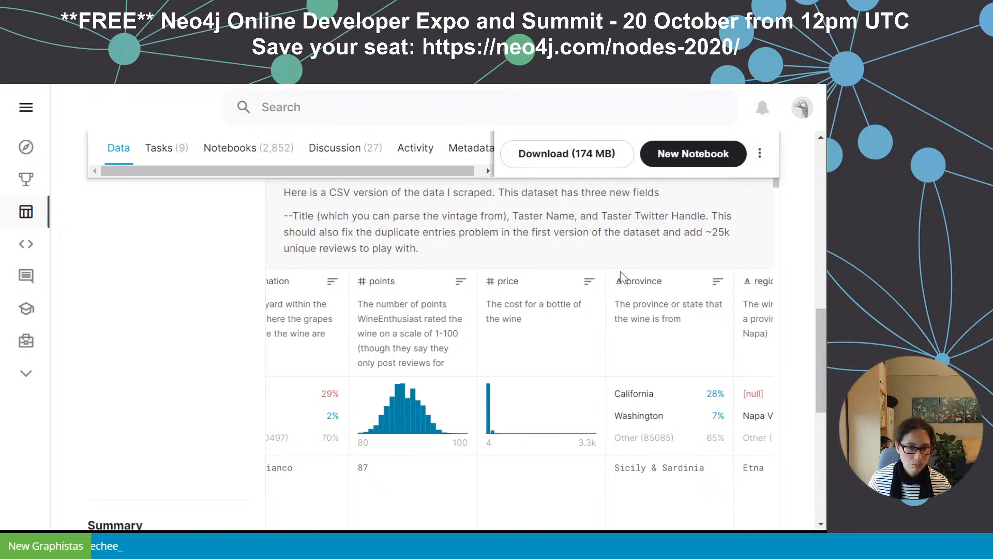
{"action": "scroll", "coordinate": [621, 274], "scroll_direction": "down", "scroll_amount": 3}
{"action": "scroll", "coordinate": [573, 418], "scroll_direction": "down", "scroll_amount": 6}
{"action": "scroll", "coordinate": [573, 418], "scroll_direction": "down", "scroll_amount": 10}
{"action": "scroll", "coordinate": [566, 411], "scroll_direction": "down", "scroll_amount": 8}
{"action": "scroll", "coordinate": [566, 410], "scroll_direction": "down", "scroll_amount": 8}
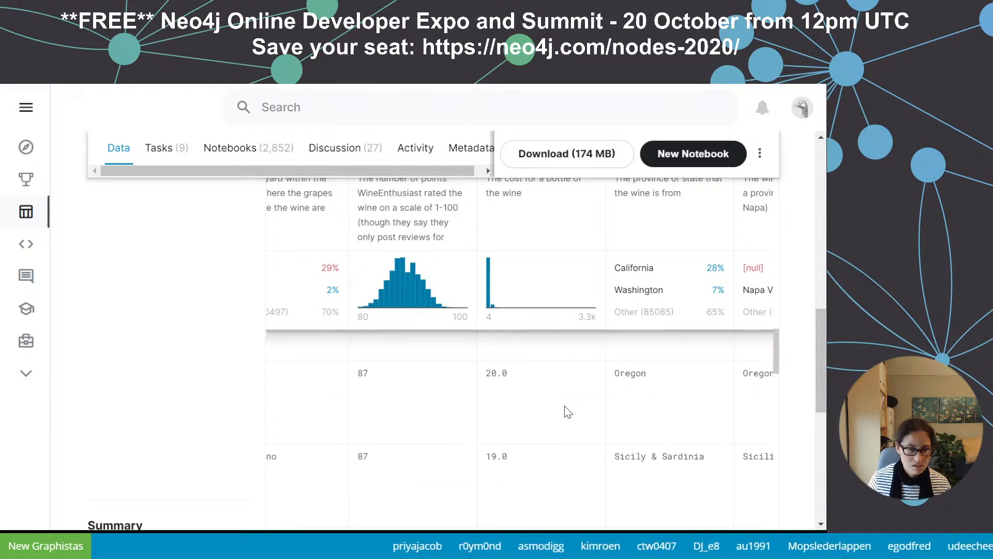
- Look through more sample rows of the price column in the Kaggle data set, then return to the earlier rows
{"action": "scroll", "coordinate": [565, 407], "scroll_direction": "down", "scroll_amount": 8}
{"action": "scroll", "coordinate": [565, 406], "scroll_direction": "down", "scroll_amount": 8}
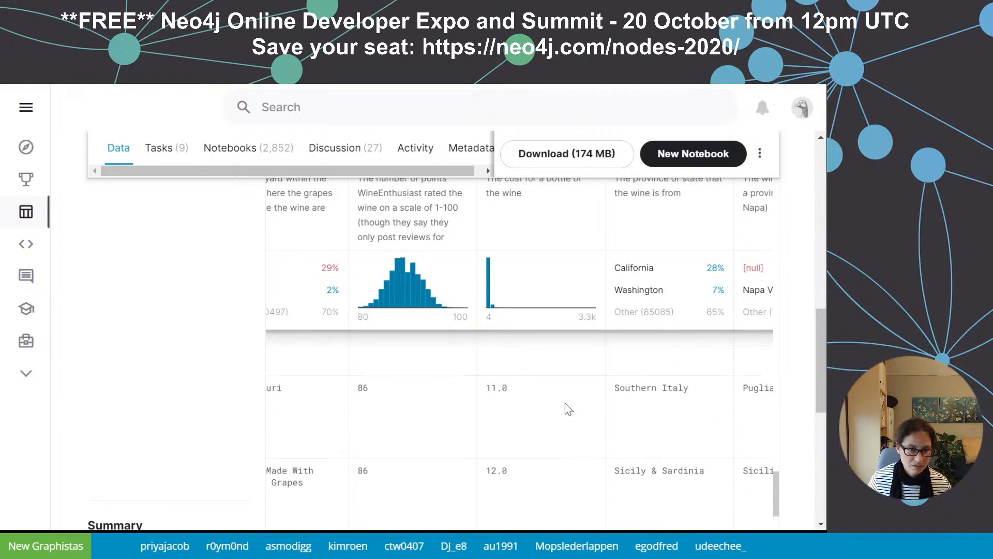
{"action": "scroll", "coordinate": [569, 409], "scroll_direction": "up", "scroll_amount": 3}
{"action": "scroll", "coordinate": [567, 410], "scroll_direction": "up", "scroll_amount": 15}
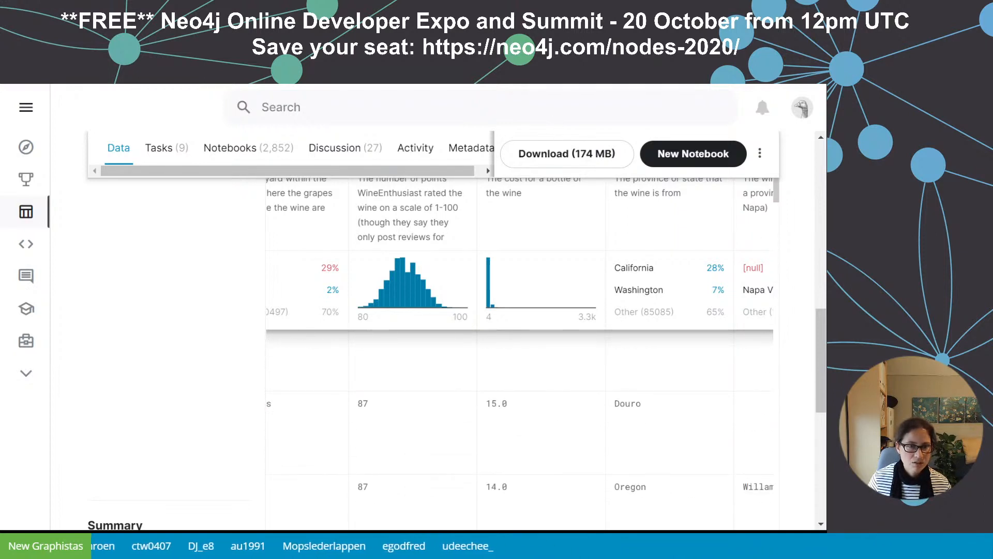
- Switch to Neo4j Browser and read the price and size result table from the most frequent prices down to the last rows
{"action": "key", "text": "ctrl+Tab"}
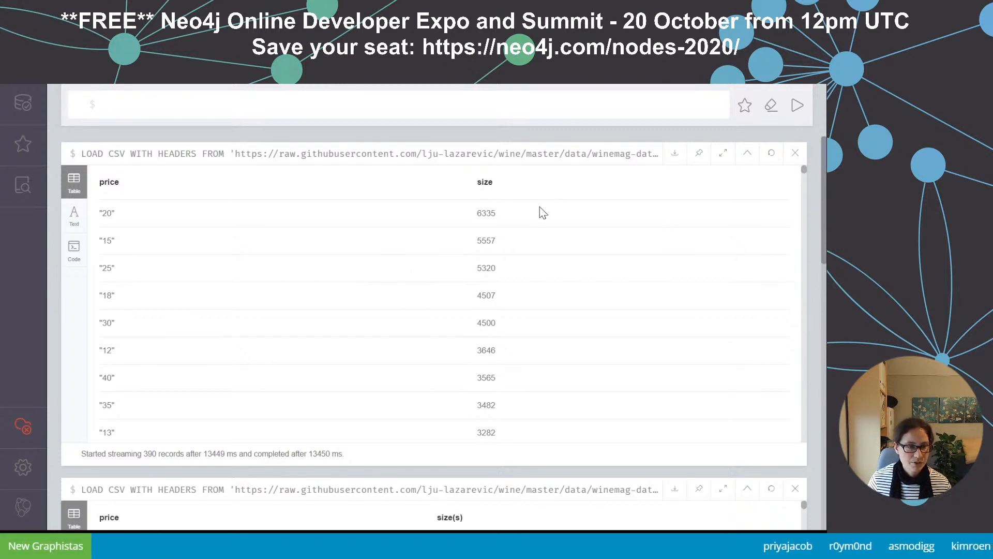
{"action": "scroll", "coordinate": [521, 237], "scroll_direction": "down", "scroll_amount": 3}
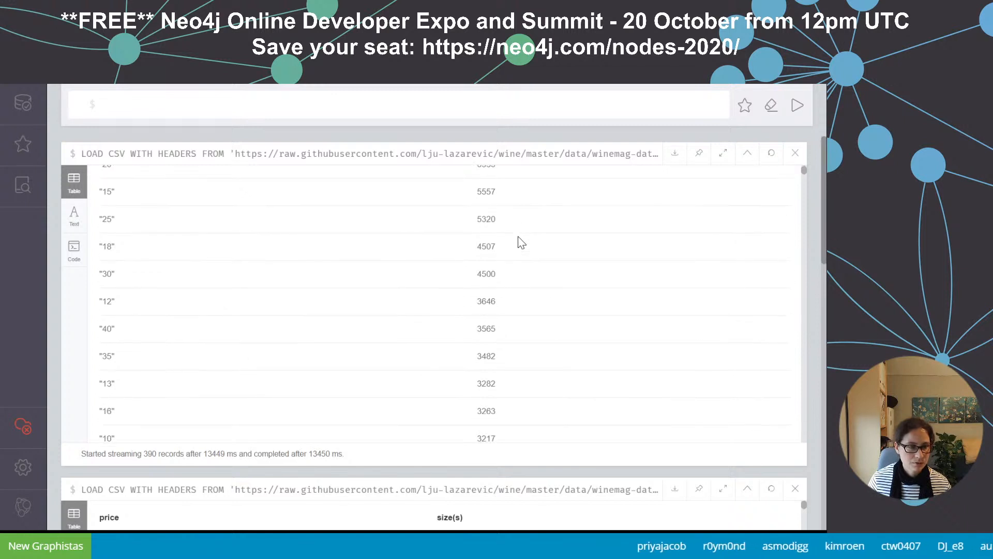
{"action": "scroll", "coordinate": [521, 242], "scroll_direction": "down", "scroll_amount": 5}
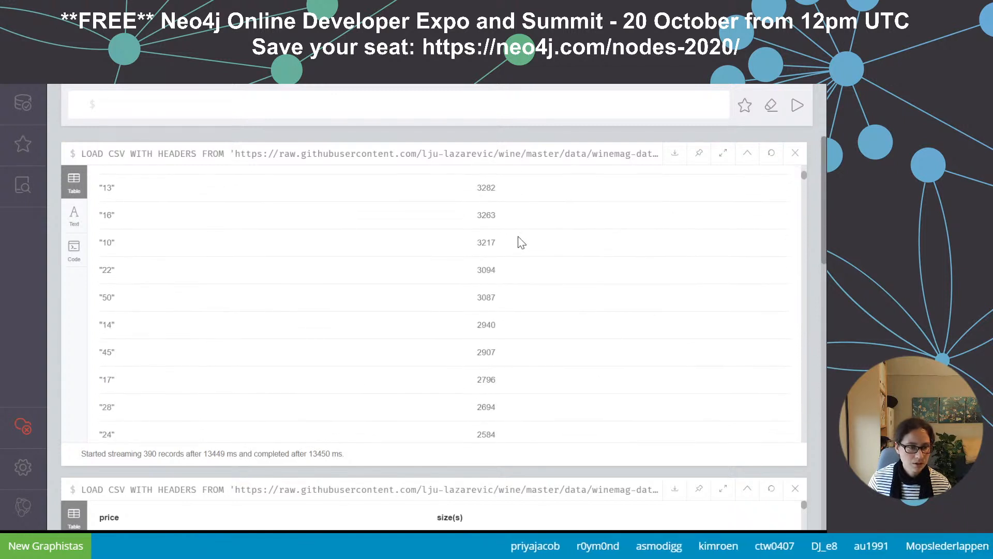
{"action": "scroll", "coordinate": [521, 248], "scroll_direction": "down", "scroll_amount": 5}
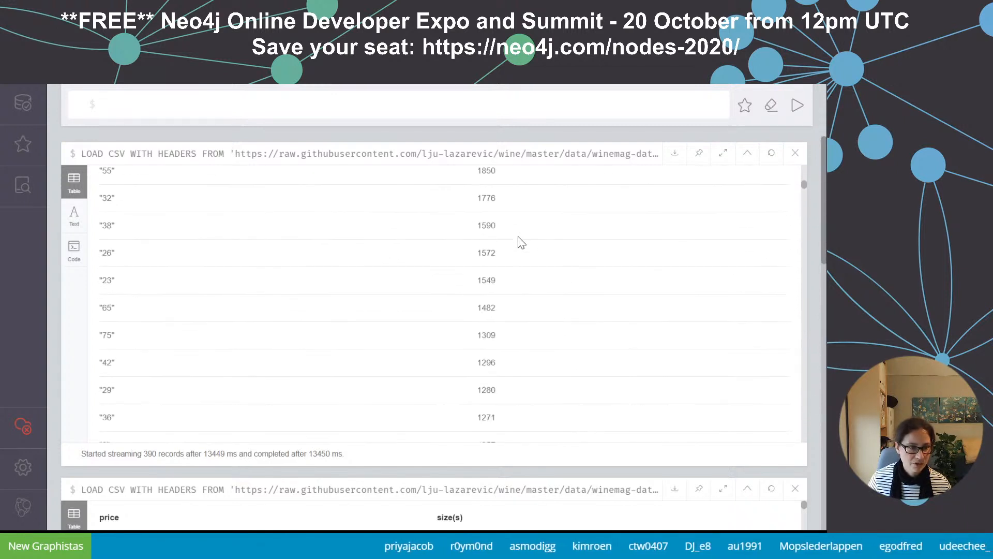
{"action": "scroll", "coordinate": [522, 255], "scroll_direction": "down", "scroll_amount": 5}
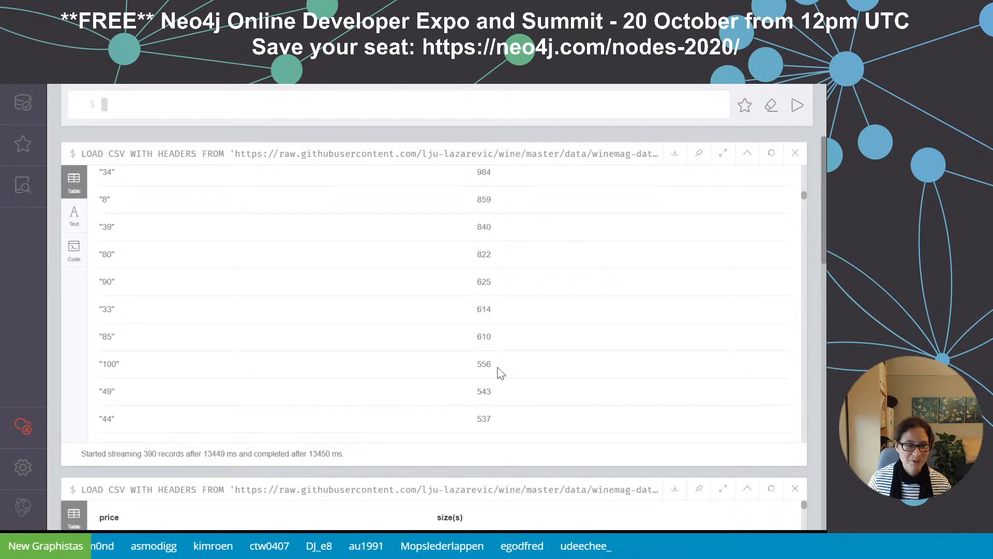
{"action": "scroll", "coordinate": [561, 349], "scroll_direction": "down", "scroll_amount": 4}
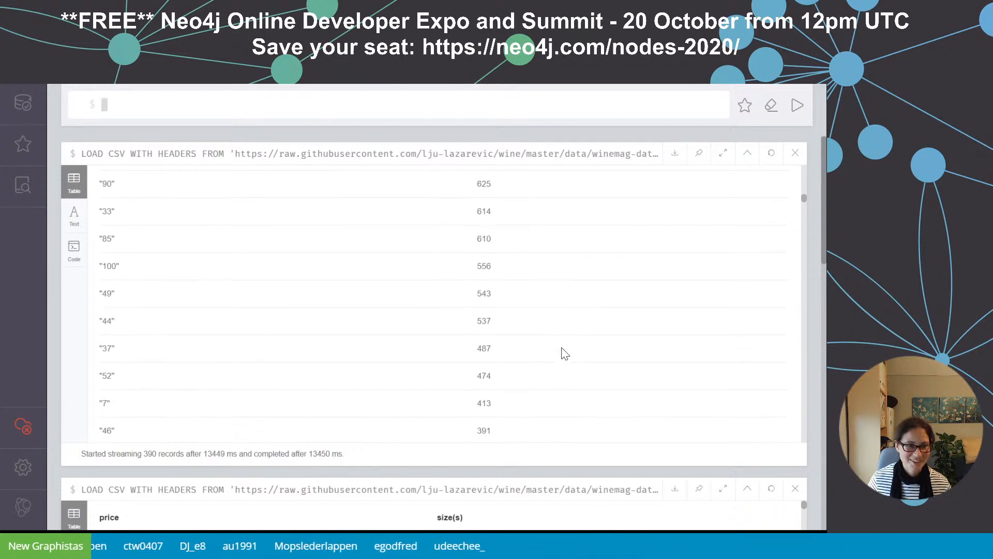
{"action": "scroll", "coordinate": [557, 345], "scroll_direction": "down", "scroll_amount": 5}
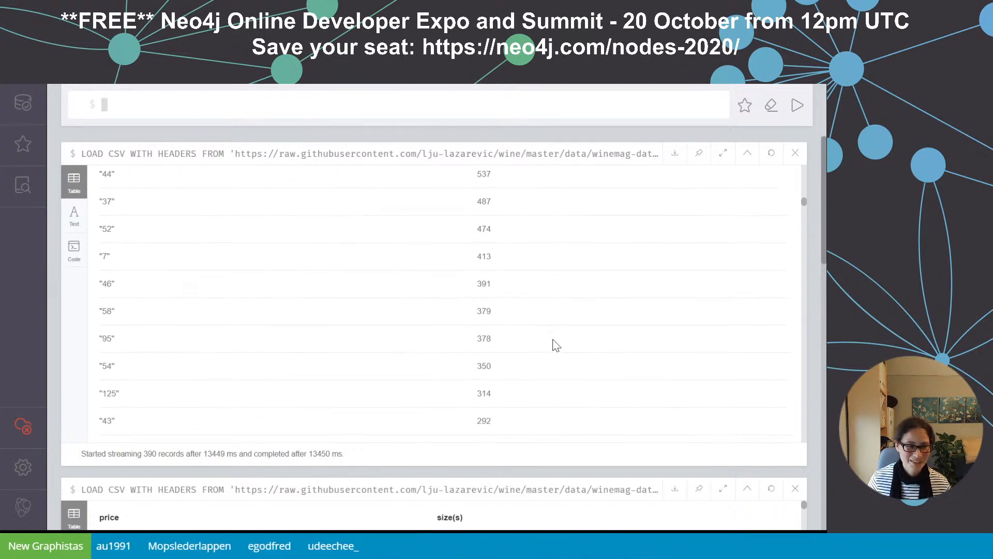
{"action": "scroll", "coordinate": [551, 336], "scroll_direction": "down", "scroll_amount": 6}
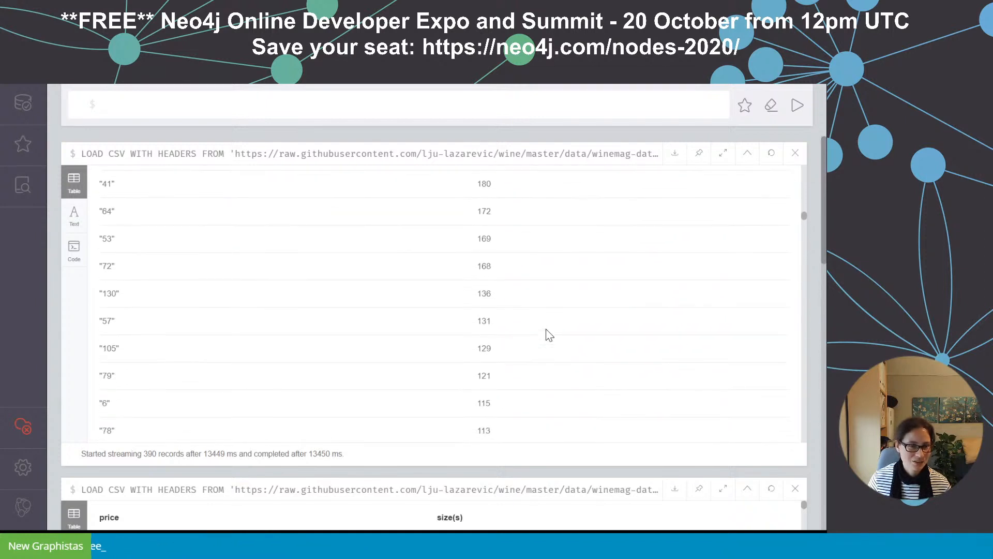
{"action": "scroll", "coordinate": [550, 335], "scroll_direction": "down", "scroll_amount": 3}
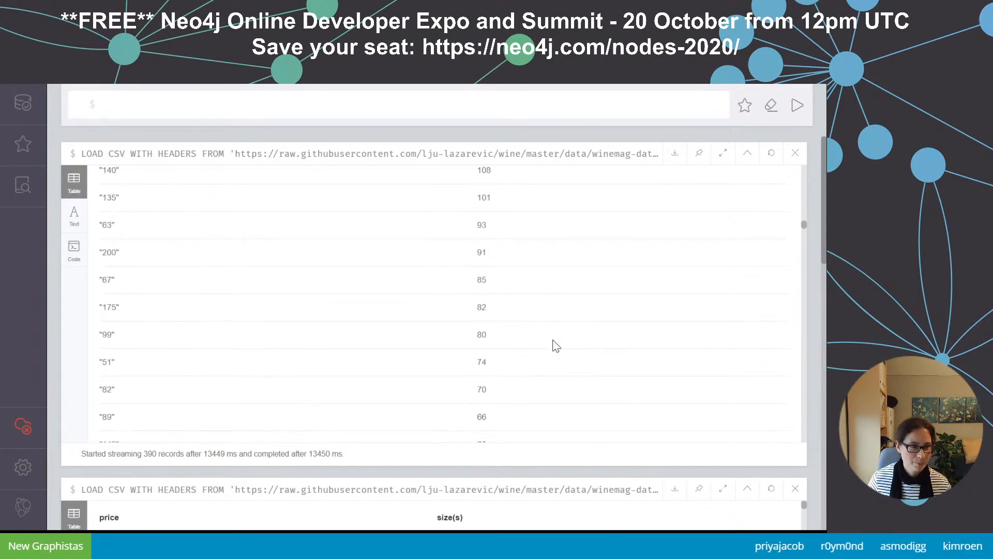
{"action": "scroll", "coordinate": [556, 346], "scroll_direction": "down", "scroll_amount": 5}
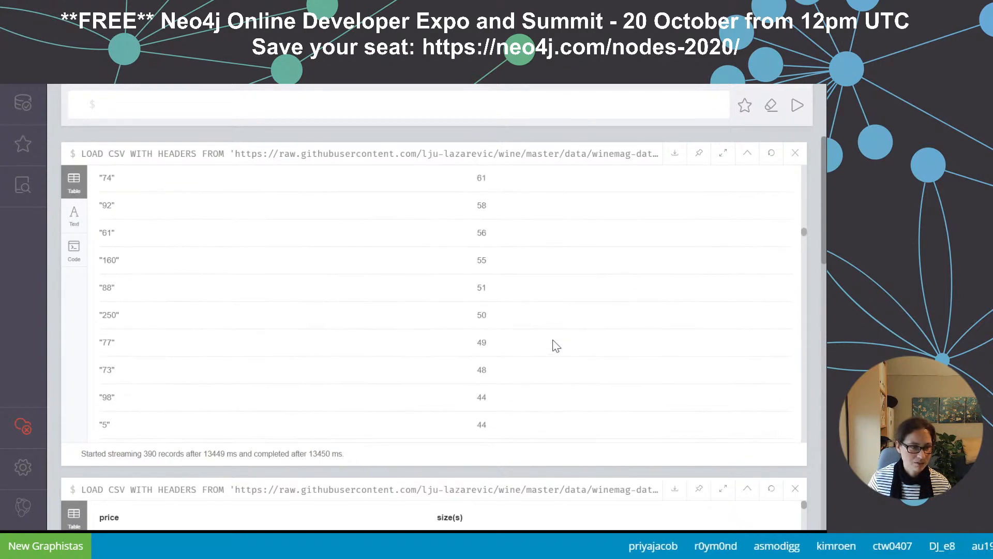
{"action": "scroll", "coordinate": [556, 345], "scroll_direction": "down", "scroll_amount": 5}
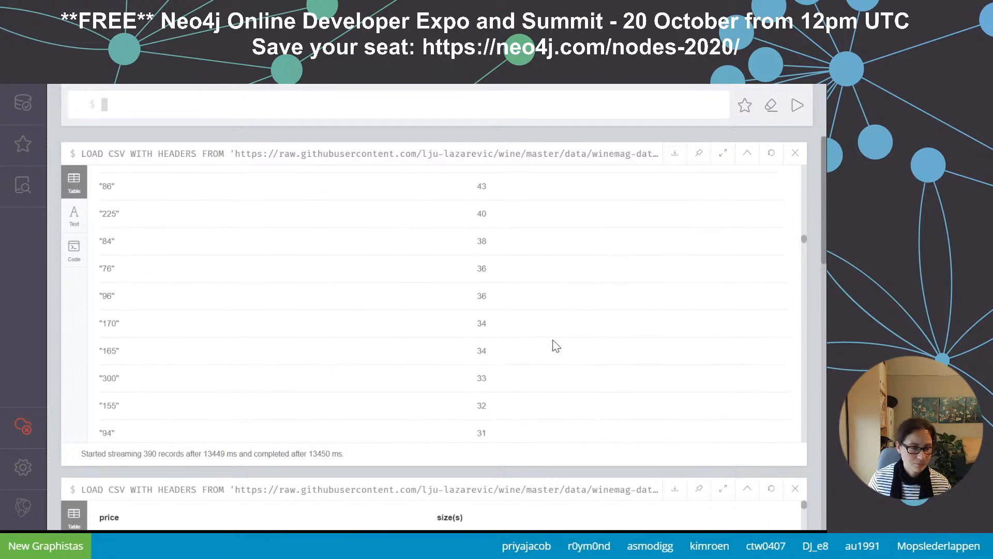
{"action": "scroll", "coordinate": [556, 346], "scroll_direction": "down", "scroll_amount": 3}
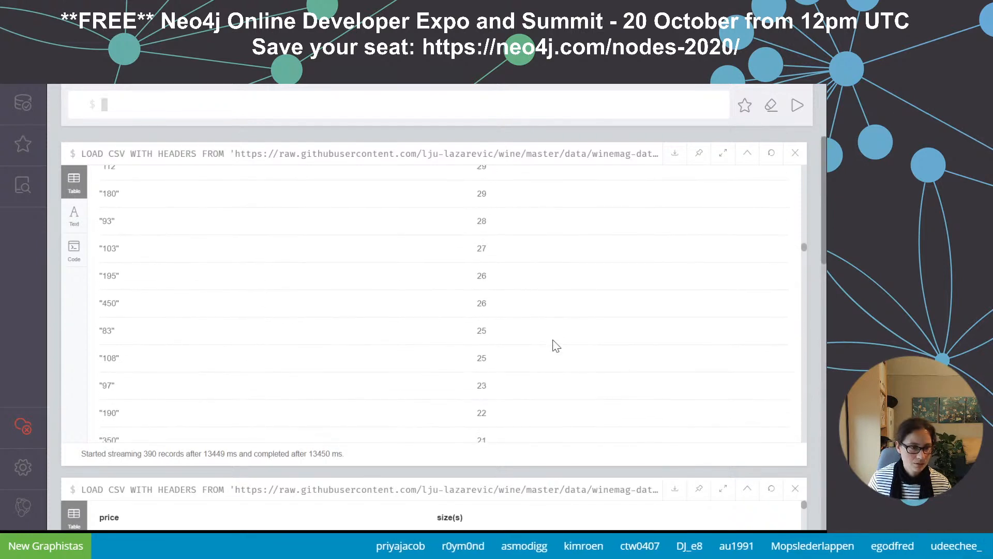
{"action": "scroll", "coordinate": [556, 346], "scroll_direction": "down", "scroll_amount": 4}
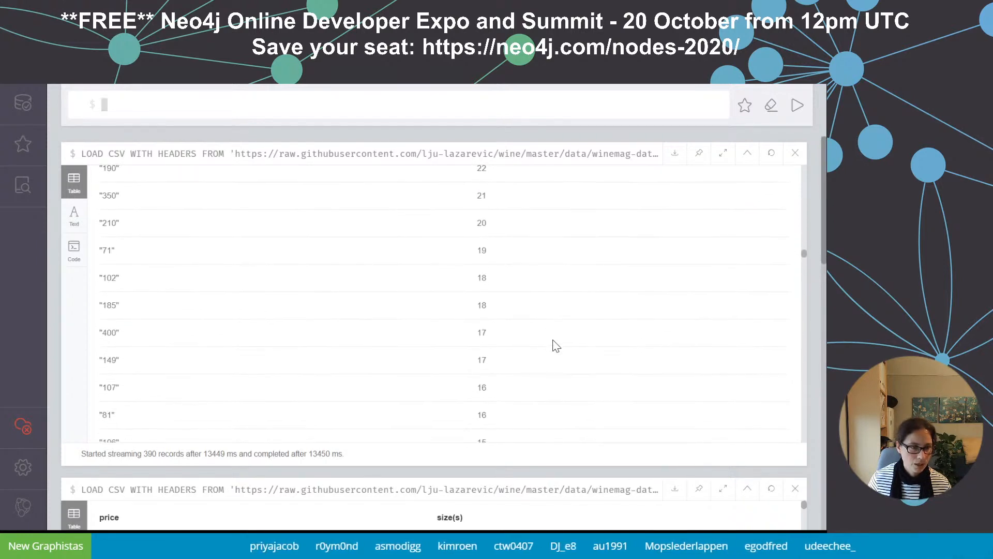
{"action": "scroll", "coordinate": [556, 346], "scroll_direction": "down", "scroll_amount": 4}
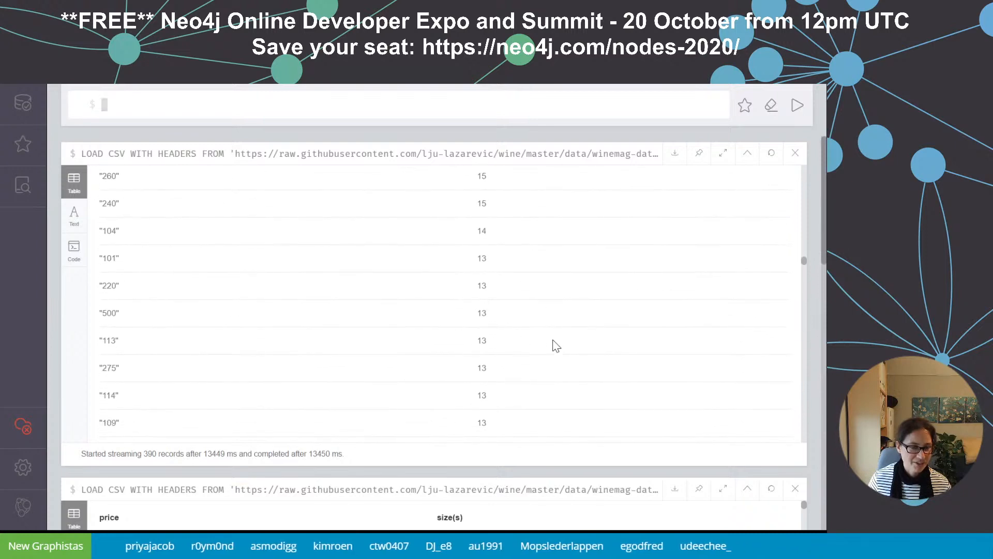
{"action": "scroll", "coordinate": [556, 346], "scroll_direction": "down", "scroll_amount": 4}
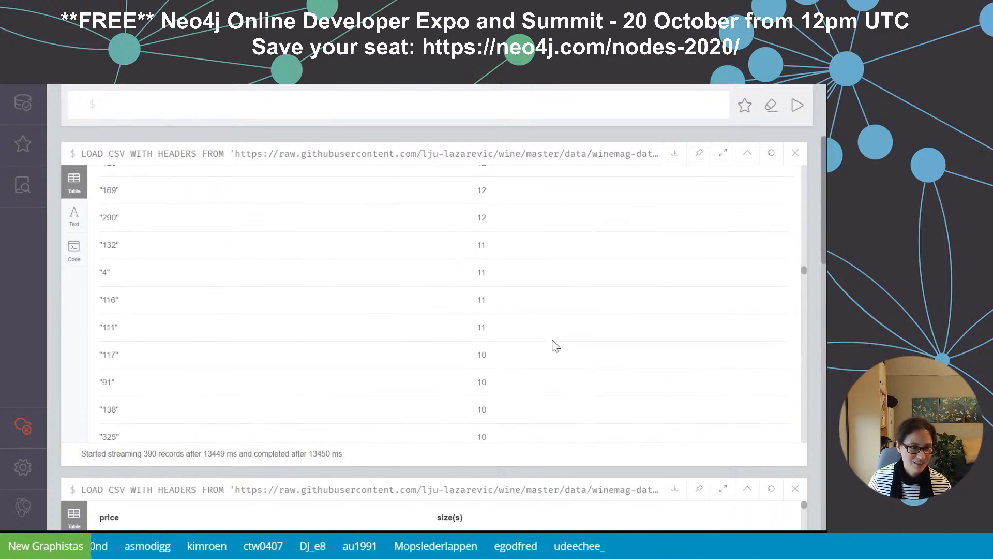
{"action": "scroll", "coordinate": [556, 345], "scroll_direction": "down", "scroll_amount": 4}
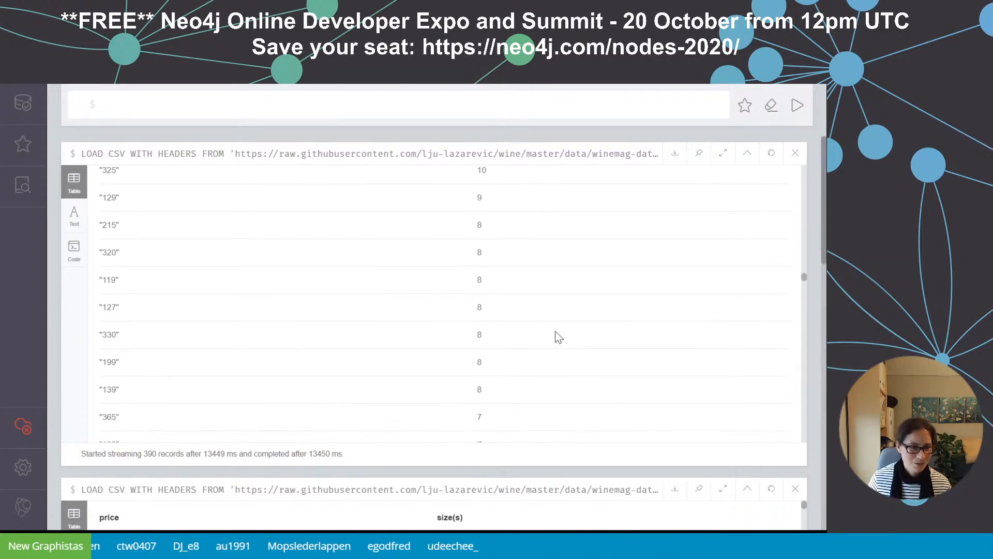
{"action": "scroll", "coordinate": [556, 333], "scroll_direction": "down", "scroll_amount": 4}
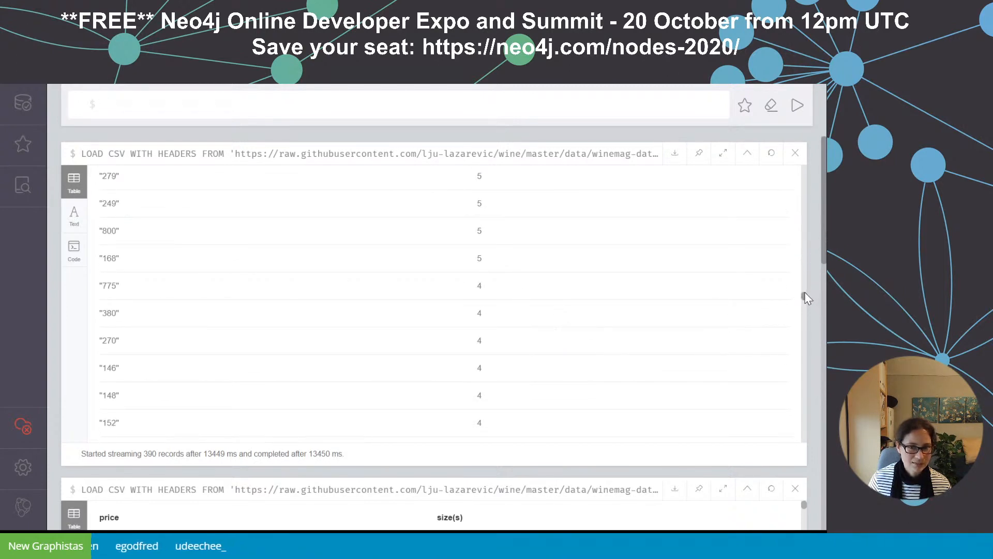
{"action": "left_click_drag", "start_coordinate": [805, 296], "coordinate": [789, 455]}
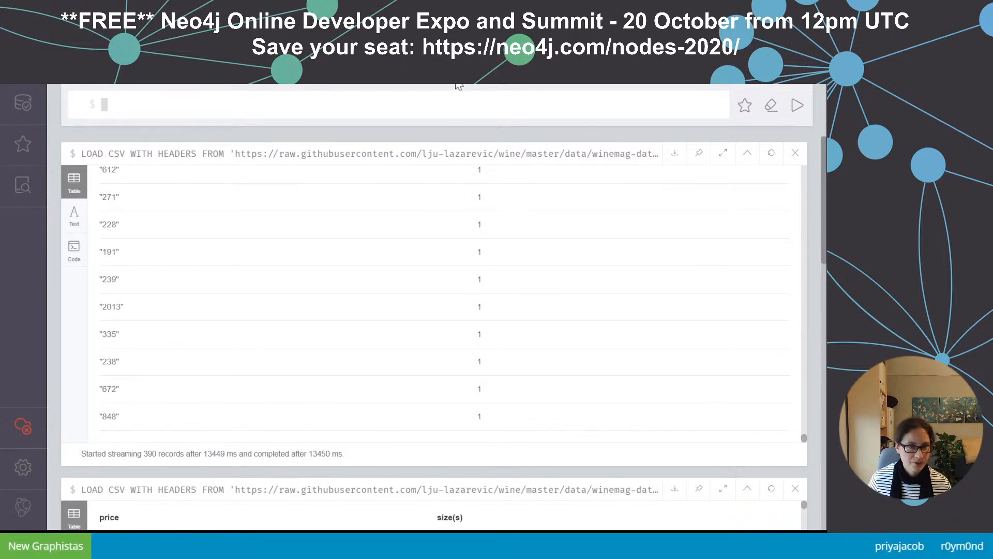
- View the profile of the Wine Reviews data set's author on Kaggle, then go back to the wine repository README
{"action": "left_click", "coordinate": [445, 49]}
{"action": "scroll", "coordinate": [811, 233], "scroll_direction": "up", "scroll_amount": 10}
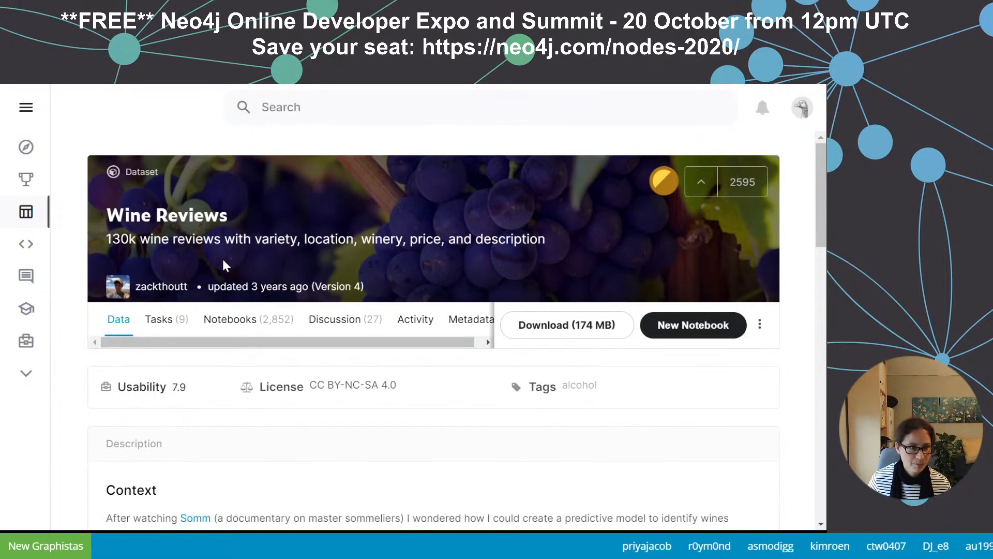
{"action": "left_click", "coordinate": [164, 287]}
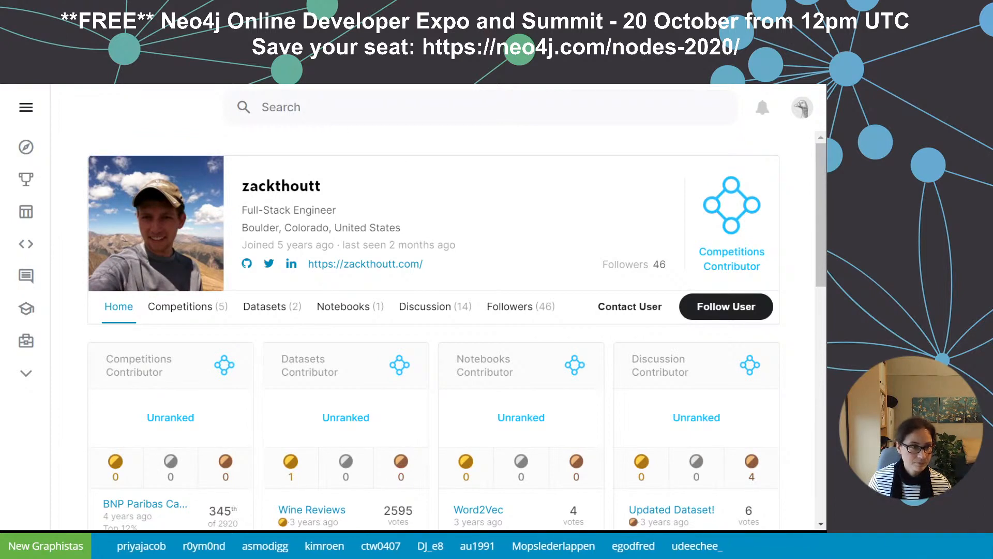
{"action": "key", "text": "alt+Left"}
{"action": "key", "text": "alt+Left"}
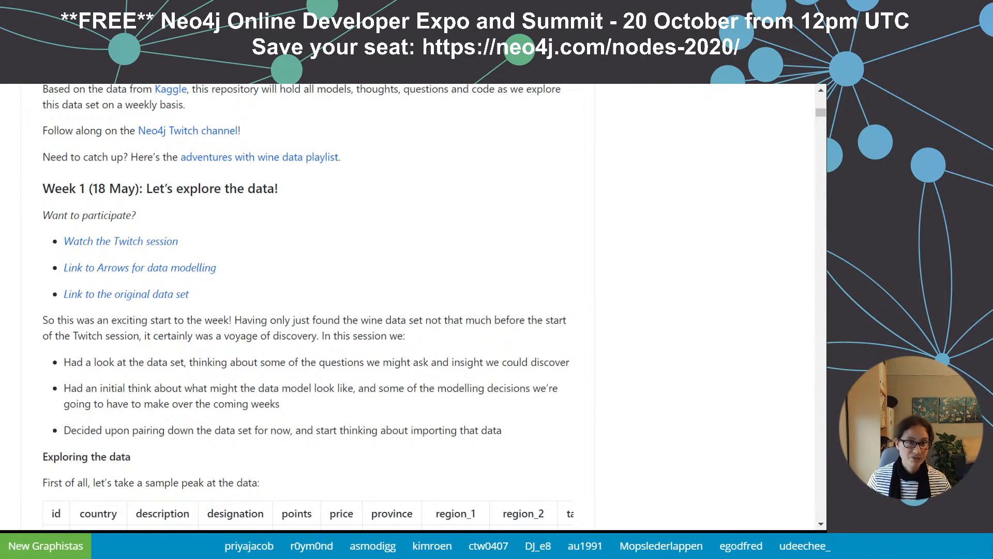
- Review the price result table in Neo4j Browser alongside the wine data model diagram on GitHub
{"action": "key", "text": "alt+Tab"}
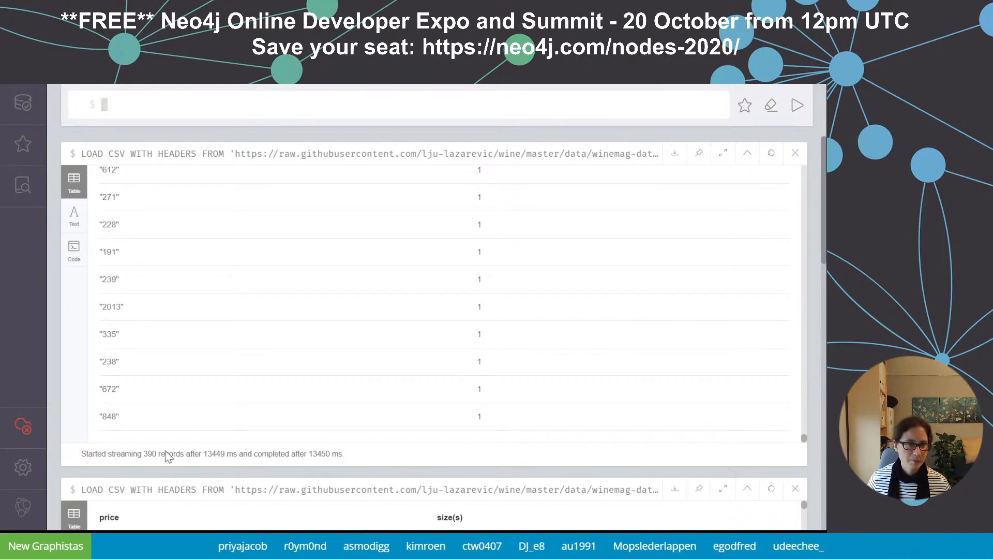
{"action": "left_click", "coordinate": [445, 57]}
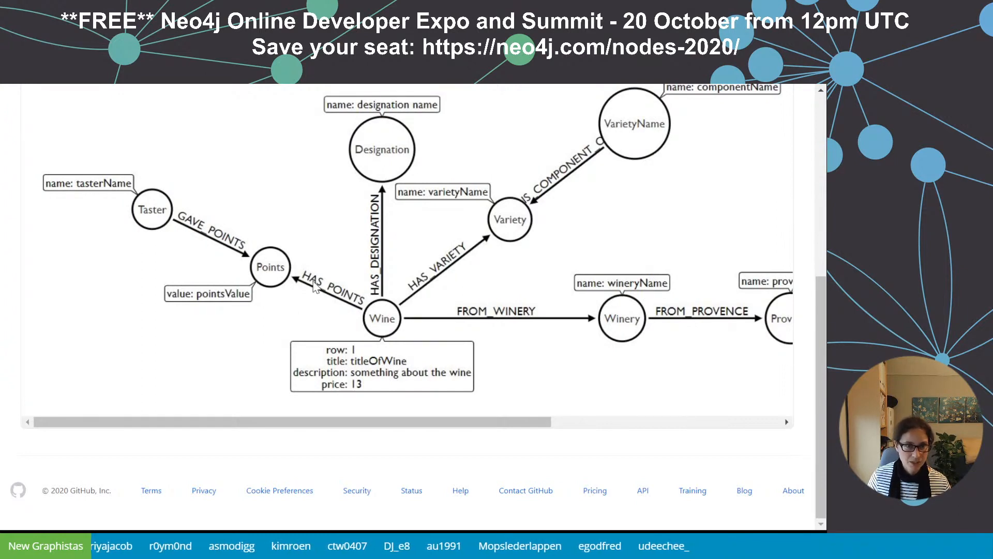
{"action": "key", "text": "alt+Tab"}
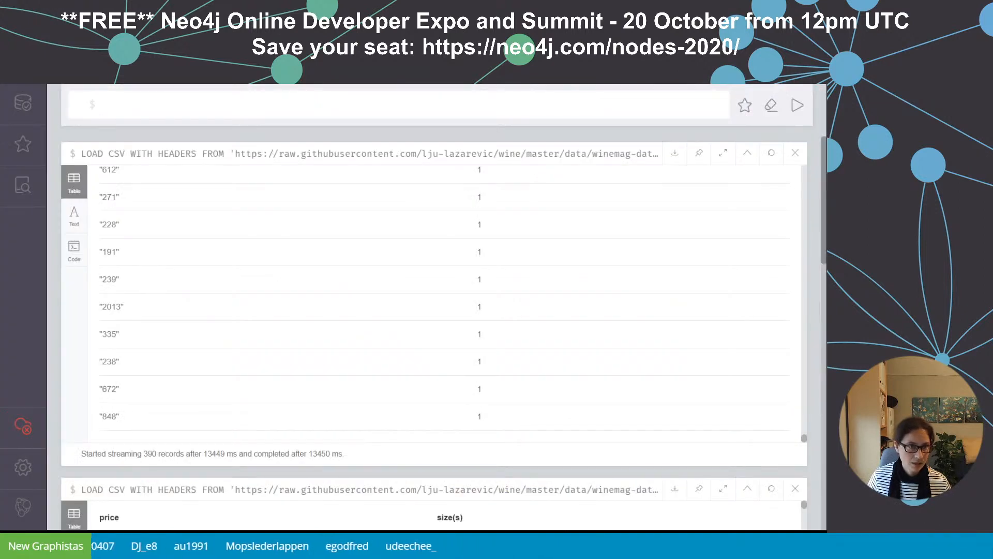
- Find the import query under "And finally the Points to Wine" in the GitHub README and copy the whole code block
{"action": "key", "text": "alt+Tab"}
{"action": "scroll", "coordinate": [368, 300], "scroll_direction": "down", "scroll_amount": 1}
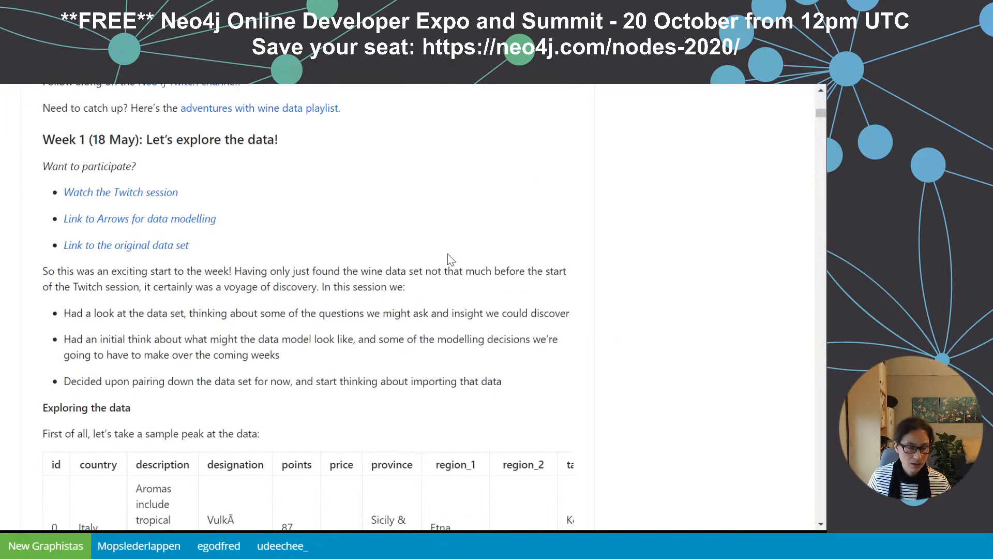
{"action": "left_click_drag", "start_coordinate": [821, 115], "coordinate": [755, 521]}
{"action": "scroll", "coordinate": [609, 337], "scroll_direction": "up", "scroll_amount": 15}
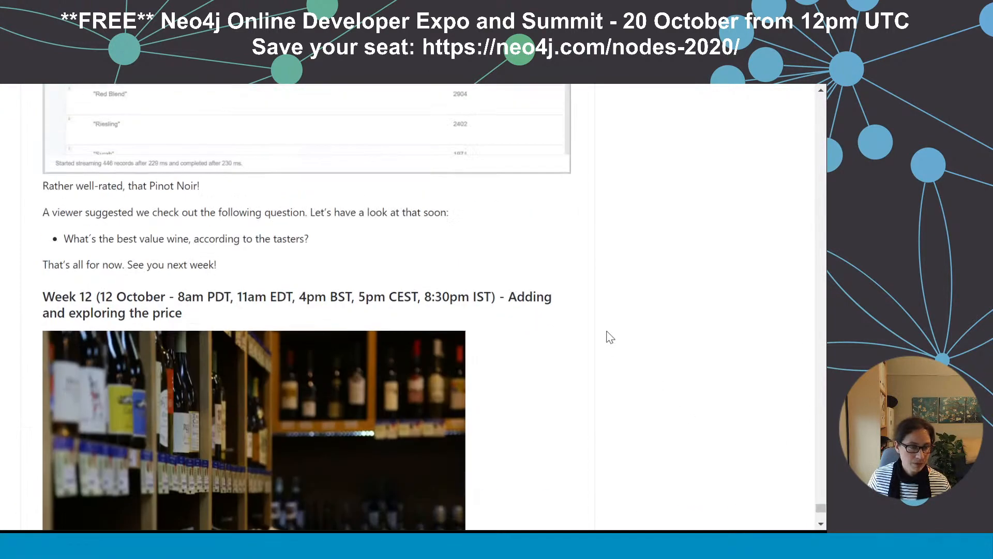
{"action": "scroll", "coordinate": [333, 335], "scroll_direction": "up", "scroll_amount": 12}
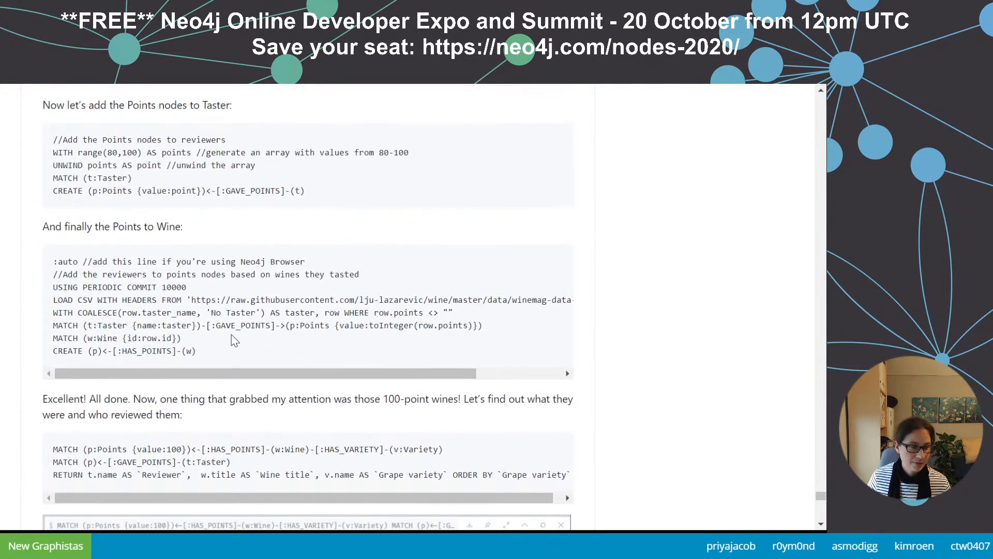
{"action": "left_click_drag", "start_coordinate": [227, 349], "coordinate": [11, 252]}
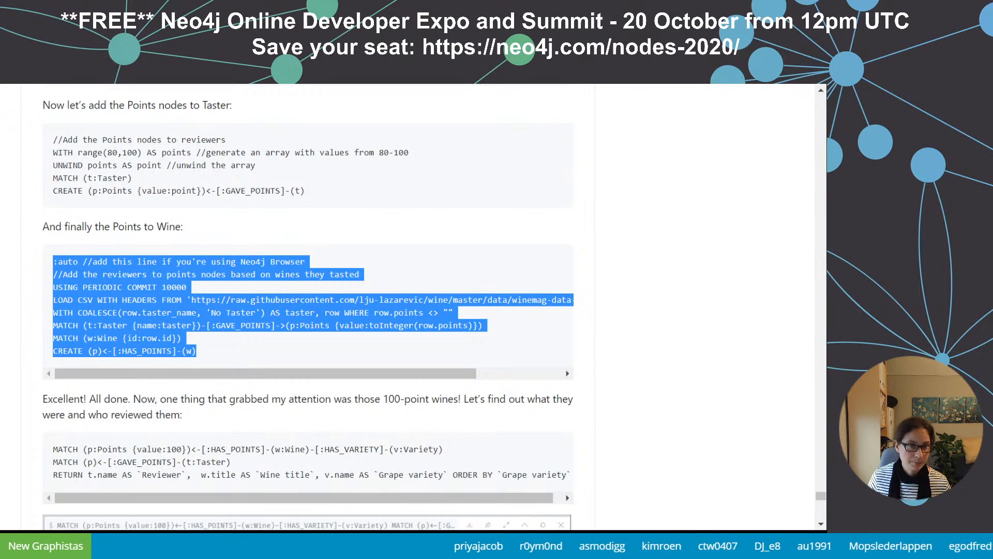
- Paste the copied import query into the Neo4j Browser editor and delete its "Add the reviewers to points nodes" comment line
{"action": "key", "text": "ctrl+Tab"}
{"action": "key", "text": "ctrl+Tab"}
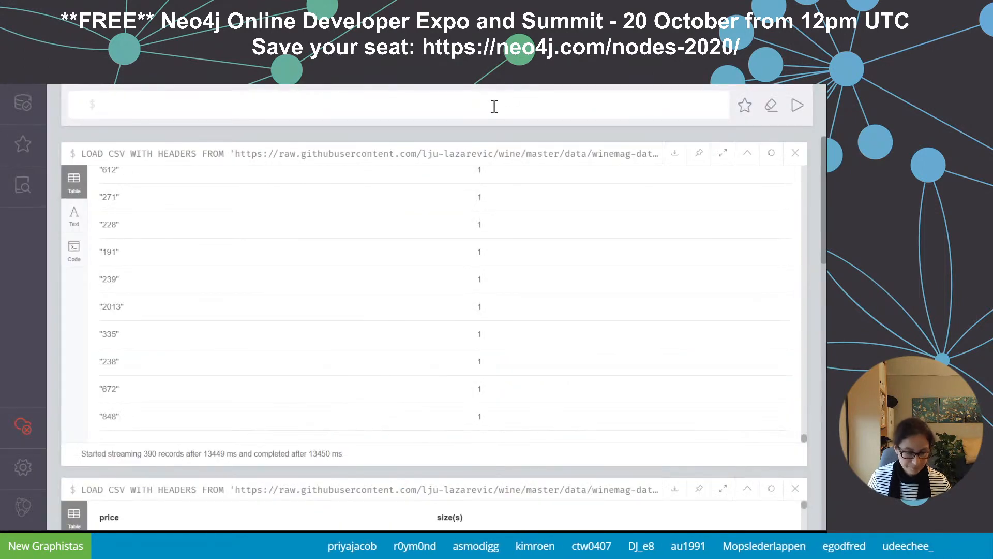
{"action": "key", "text": "ctrl+v"}
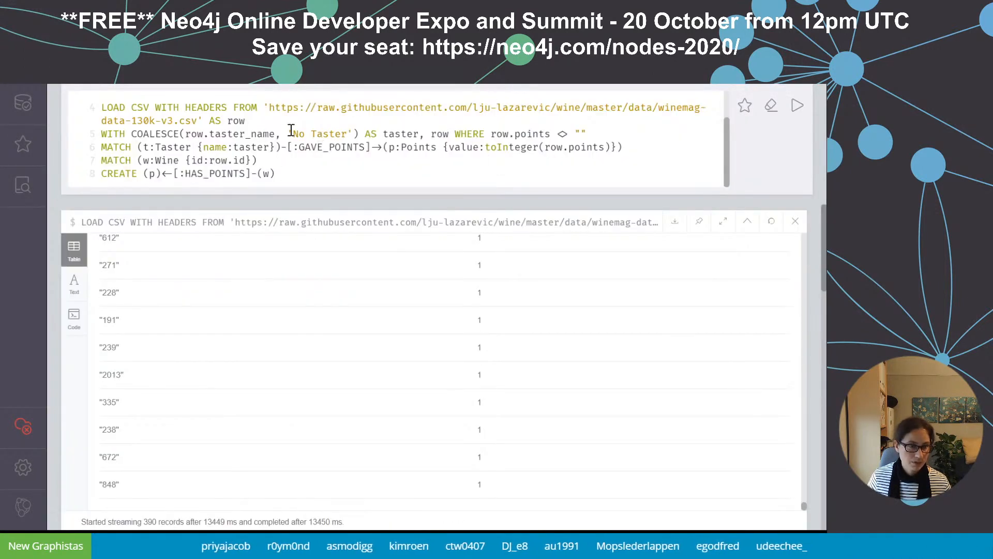
{"action": "scroll", "coordinate": [289, 130], "scroll_direction": "up", "scroll_amount": 2}
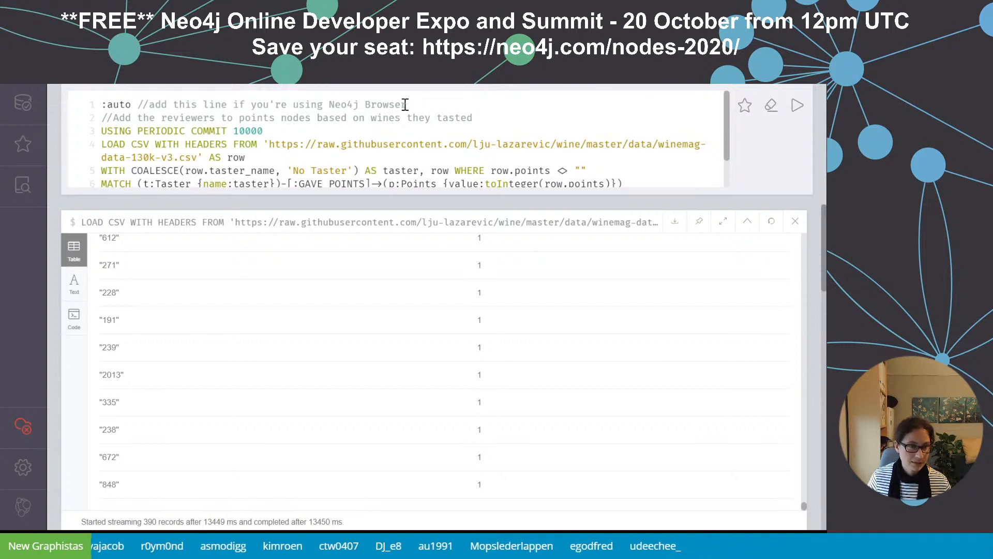
{"action": "left_click_drag", "start_coordinate": [382, 119], "coordinate": [100, 119]}
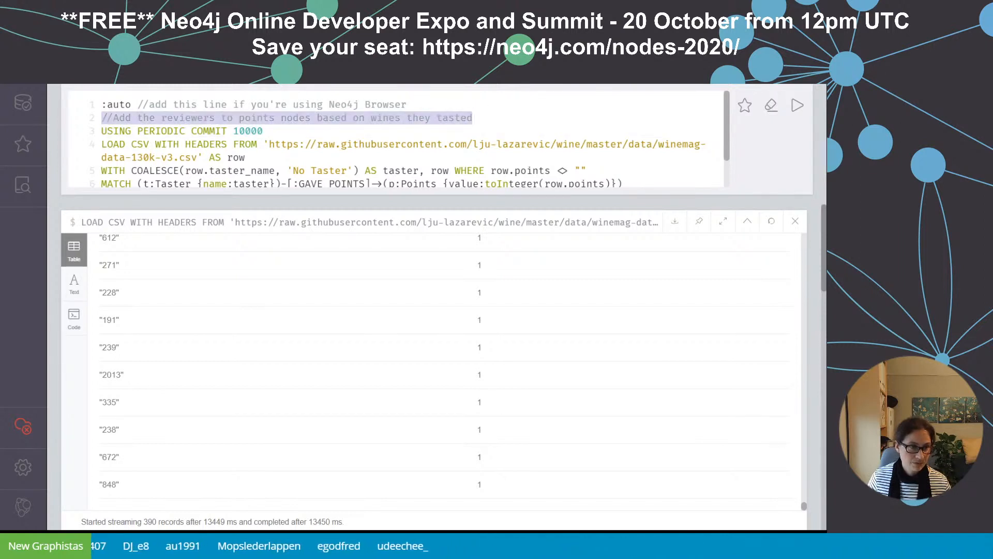
{"action": "key", "text": "Delete"}
{"action": "key", "text": "Delete"}
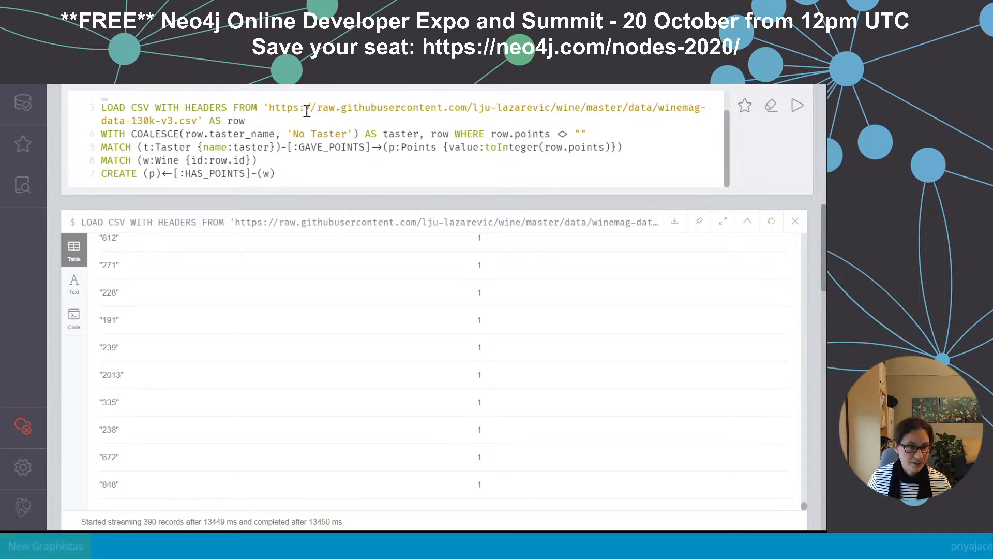
- Replace the contents of the import query's WITH clause with row.price as price WHERE price <>""
{"action": "left_click_drag", "start_coordinate": [605, 133], "coordinate": [133, 132]}
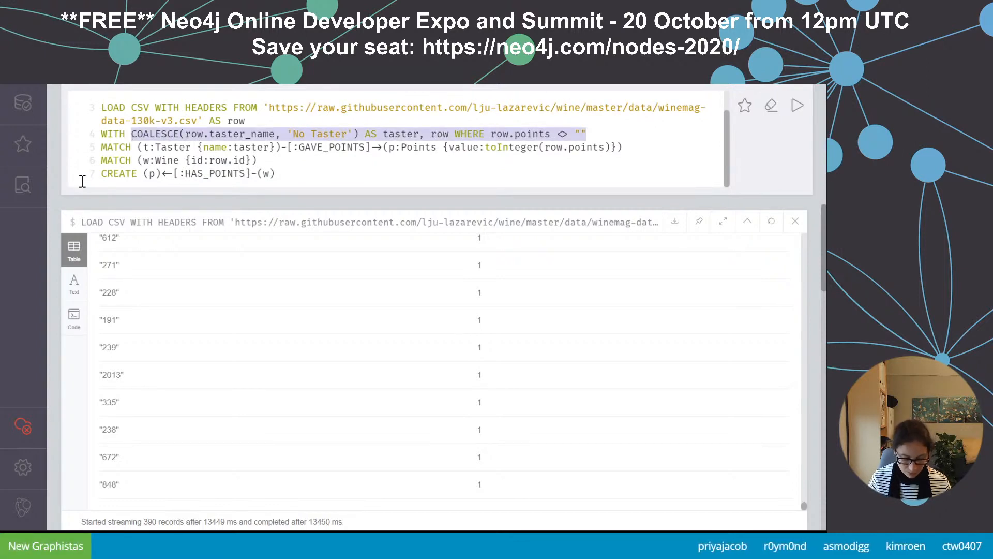
{"action": "type", "text": "row.price as price"}
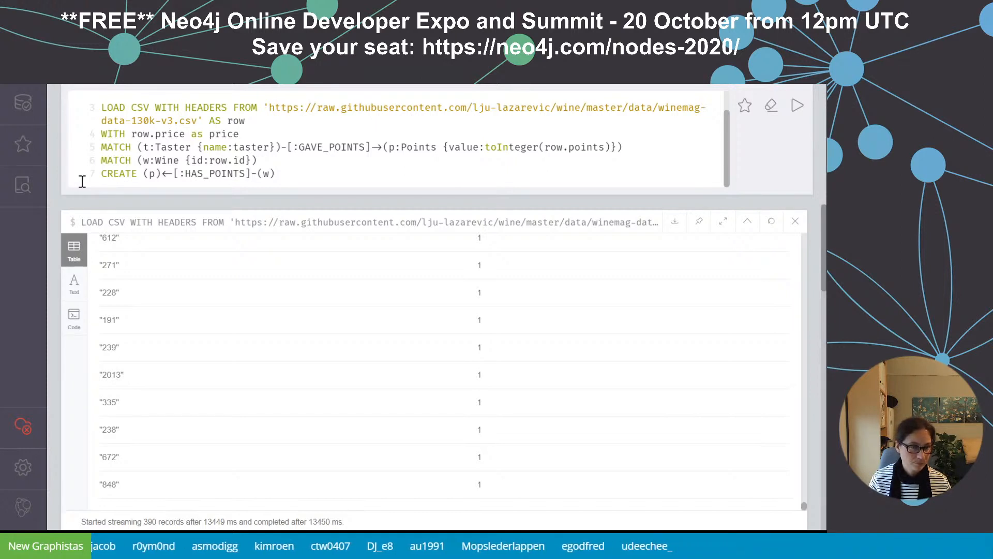
{"action": "type", "text": " WHERE price <>\"\","}
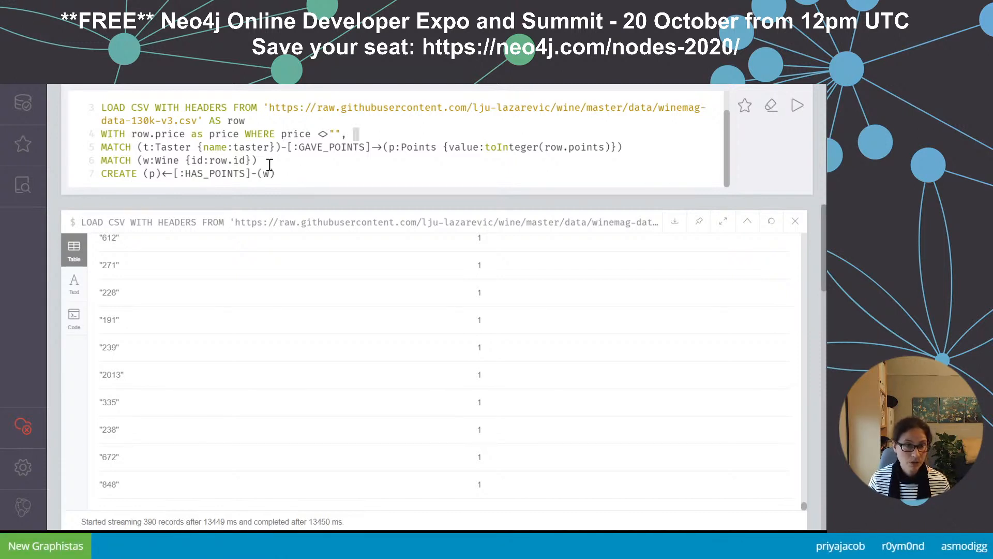
{"action": "scroll", "coordinate": [373, 126], "scroll_direction": "up", "scroll_amount": 2}
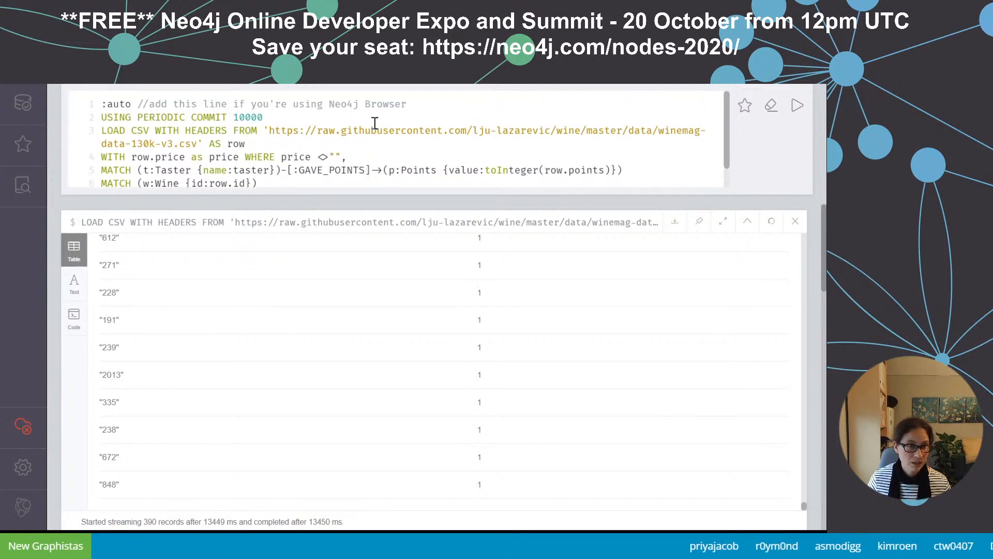
{"action": "scroll", "coordinate": [376, 123], "scroll_direction": "down", "scroll_amount": 2}
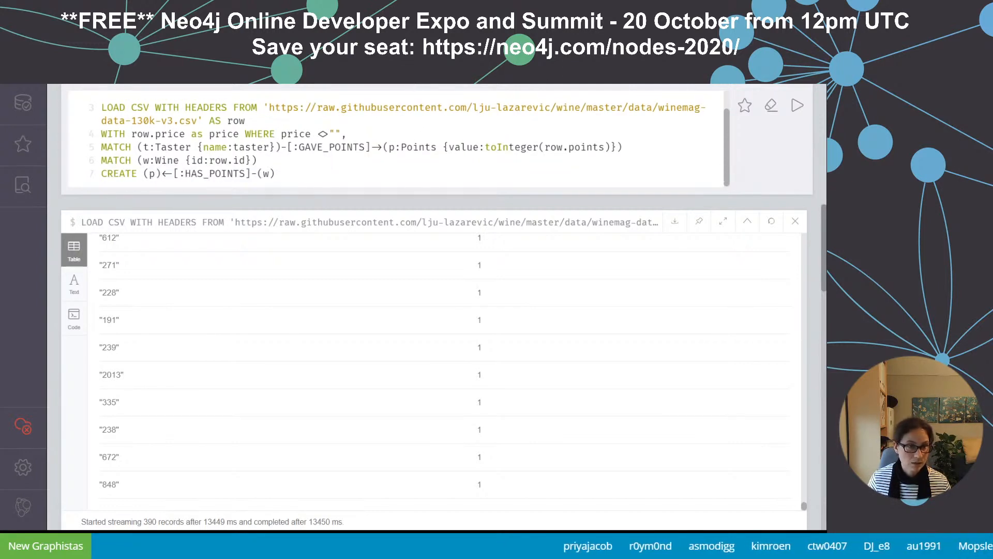
- Check the Wine matching line of the Points to Wine query in the GitHub README, and return to Neo4j Browser
{"action": "key", "text": "alt+Tab"}
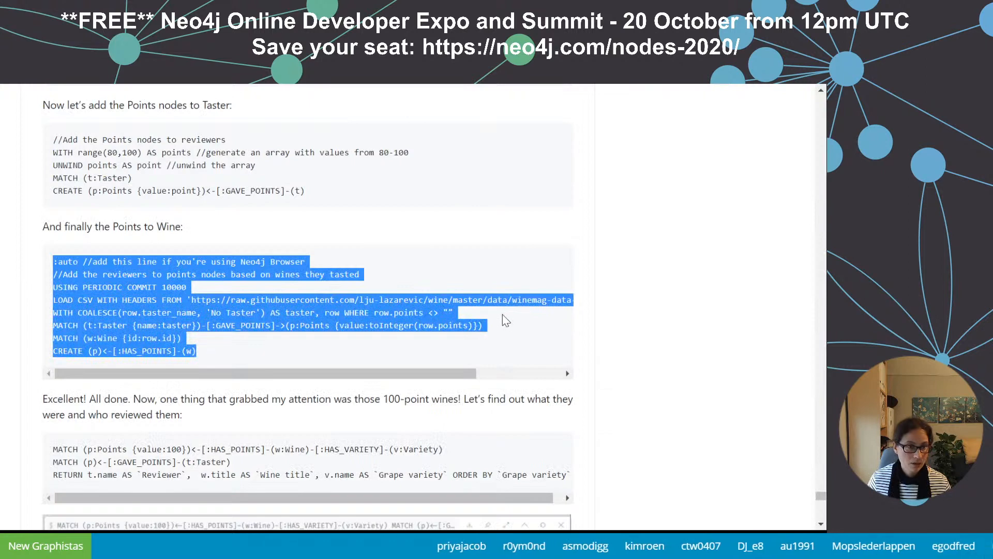
{"action": "scroll", "coordinate": [502, 311], "scroll_direction": "down", "scroll_amount": 2}
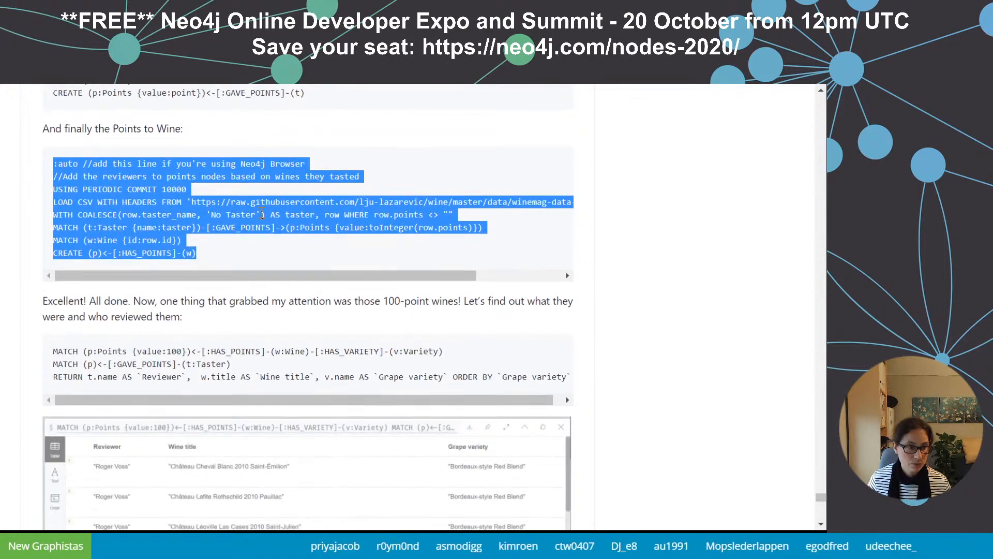
{"action": "left_click", "coordinate": [195, 243]}
{"action": "left_click", "coordinate": [33, 245], "text": "shift"}
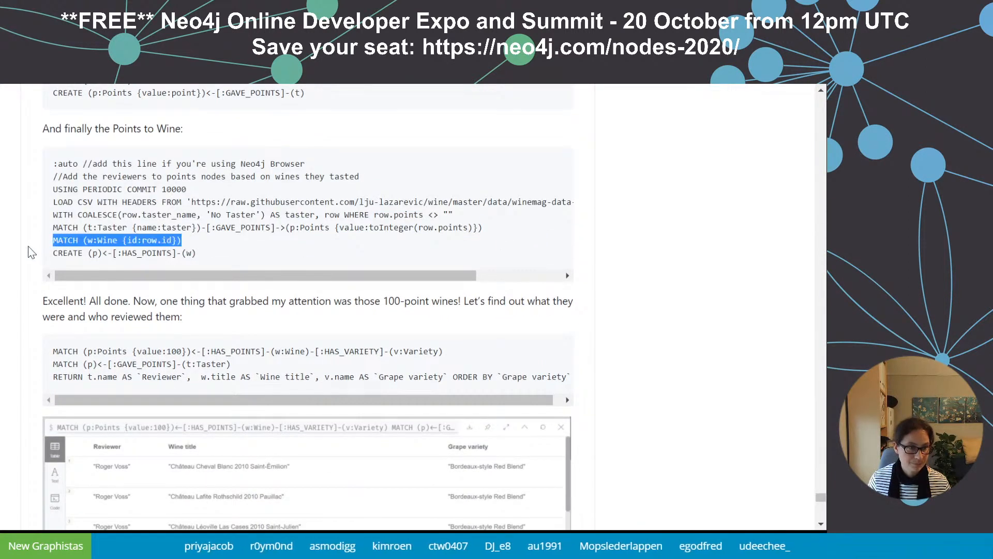
{"action": "key", "text": "alt+Tab"}
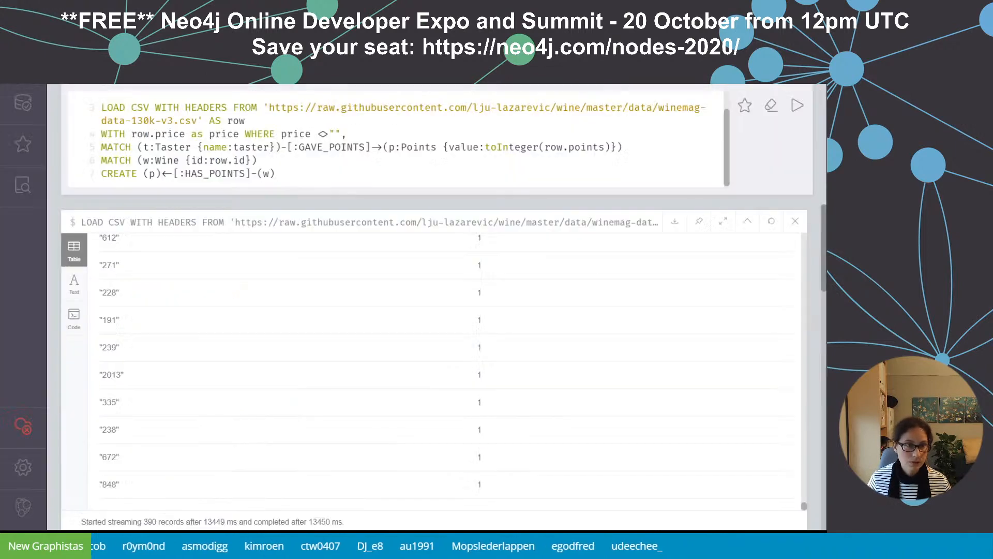
- Add row.id as id to the WITH clause after the price, ahead of the WHERE condition
{"action": "scroll", "coordinate": [288, 164], "scroll_direction": "up", "scroll_amount": 1}
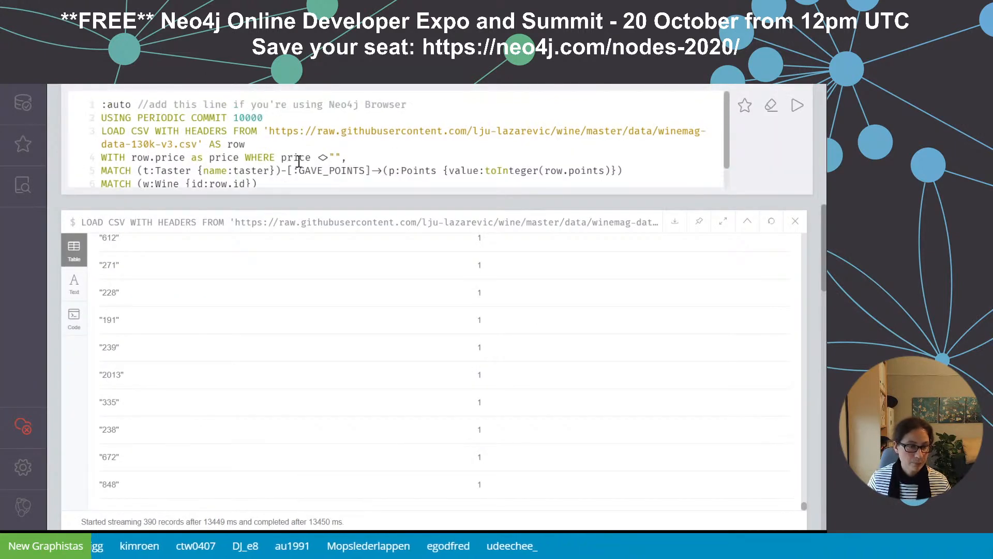
{"action": "scroll", "coordinate": [321, 155], "scroll_direction": "down", "scroll_amount": 1}
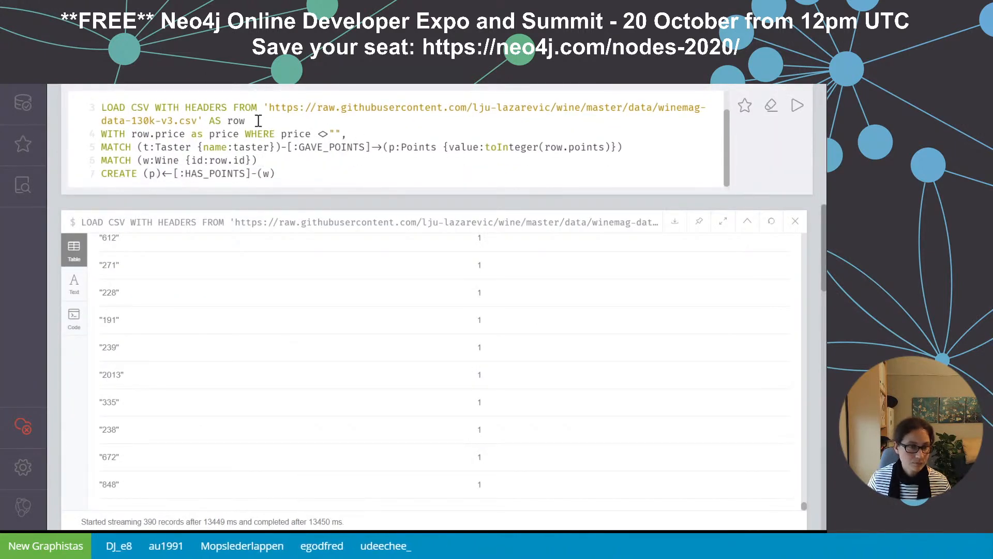
{"action": "scroll", "coordinate": [359, 109], "scroll_direction": "up", "scroll_amount": 1}
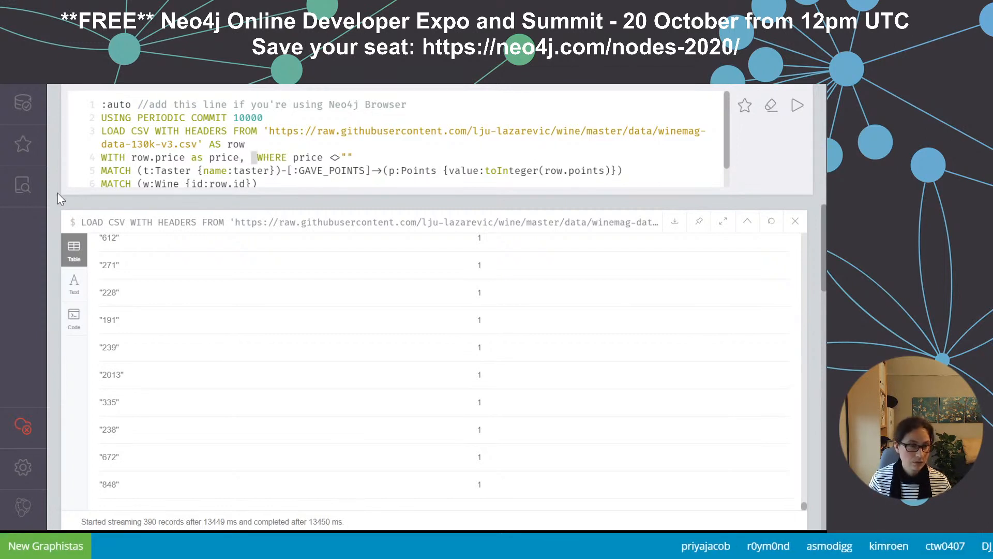
{"action": "type", "text": "row.id as id"}
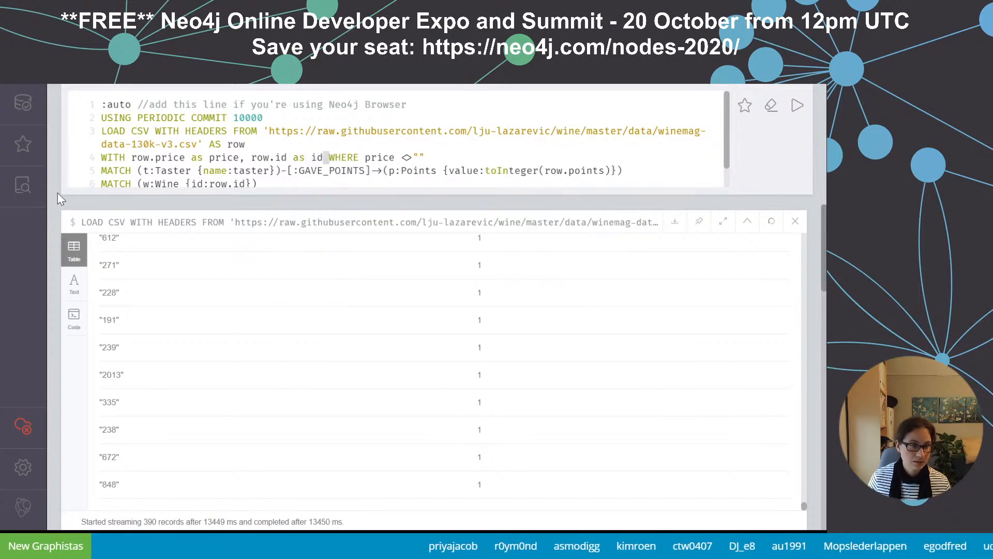
- Delete the Taster and Points MATCH line, and match the Wine node on {id:id} instead of the row's id
{"action": "left_click_drag", "start_coordinate": [635, 170], "coordinate": [99, 147]}
{"action": "key", "text": "BackSpace"}
{"action": "key", "text": "BackSpace"}
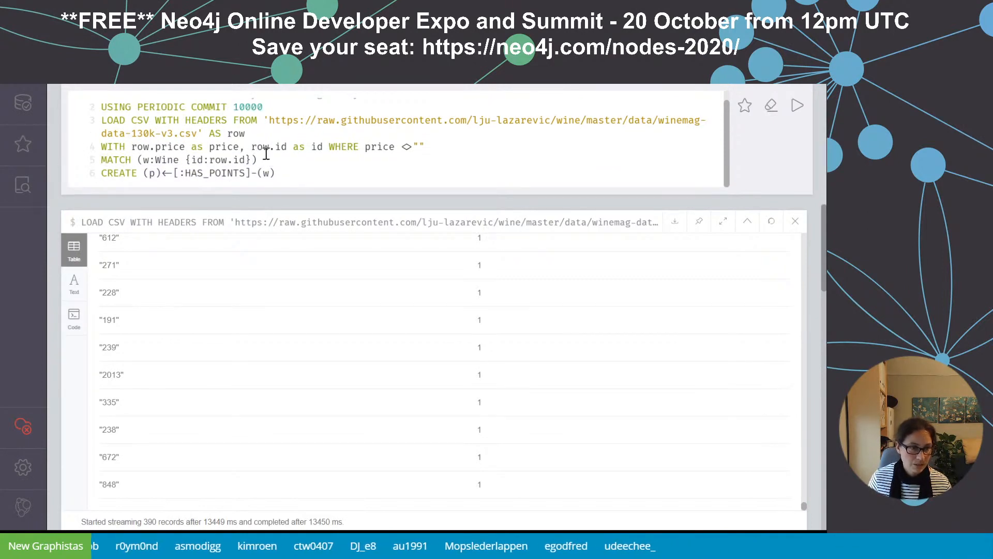
{"action": "left_click_drag", "start_coordinate": [247, 163], "coordinate": [211, 165]}
{"action": "type", "text": "i"}
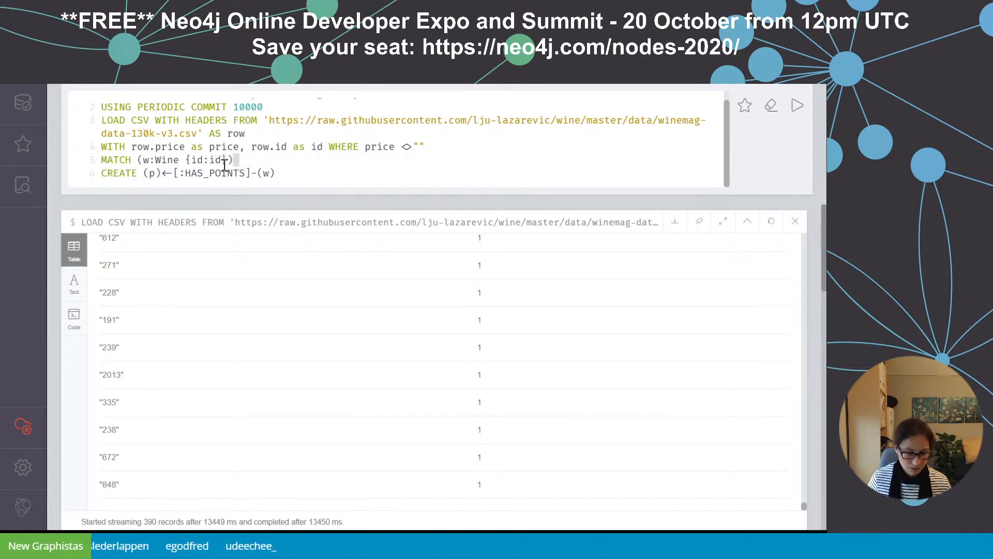
- Add the line MERGE (p:Price {value:toInteger(price)}) below the Wine match
{"action": "key", "text": "End"}
{"action": "key", "text": "Return"}
{"action": "type", "text": "MERGE ("}
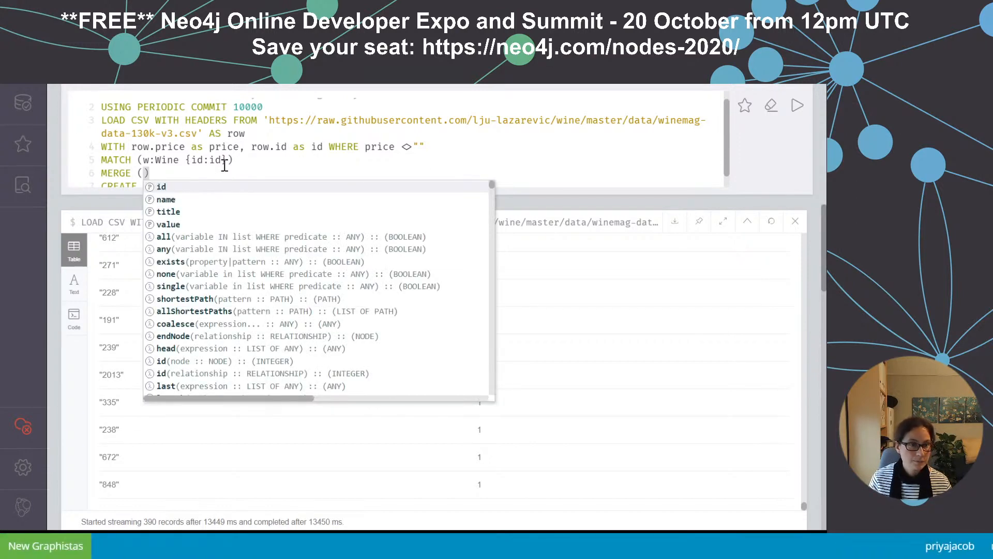
{"action": "type", "text": "p:P"}
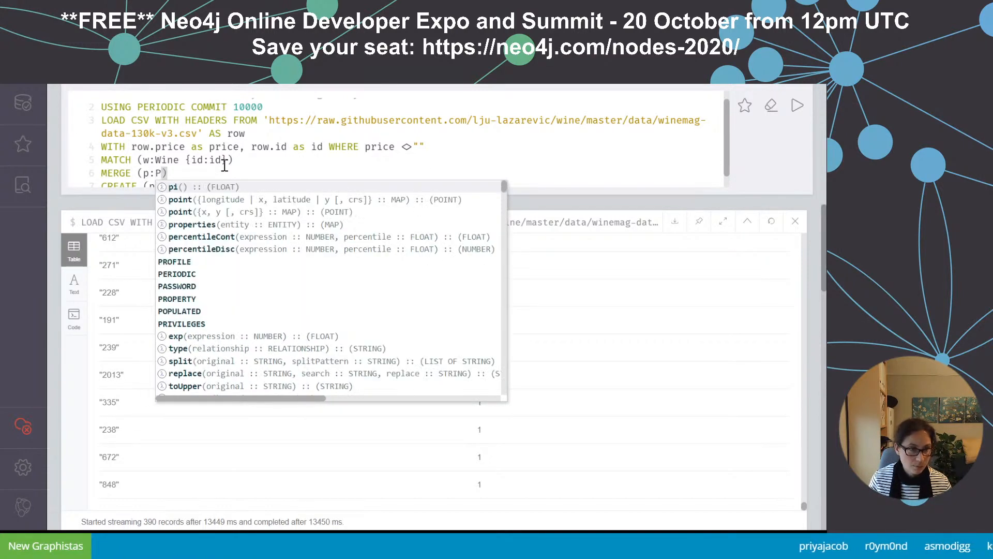
{"action": "type", "text": "rice {valu"}
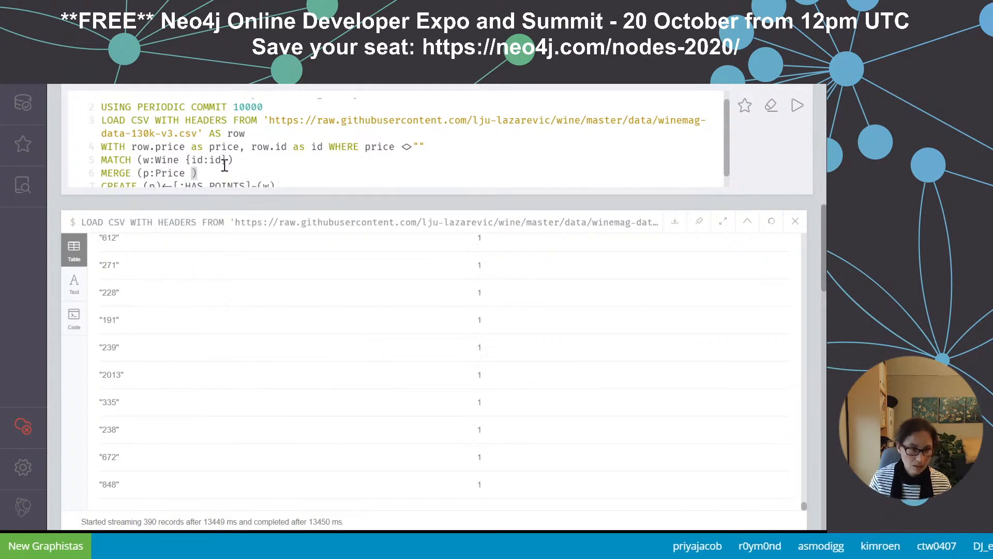
{"action": "type", "text": "e:"}
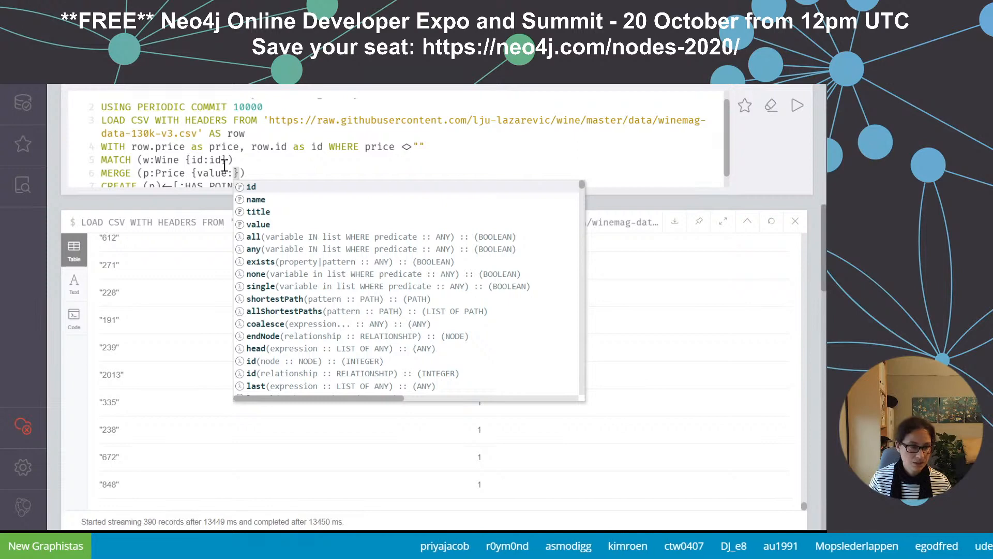
{"action": "type", "text": "toInte"}
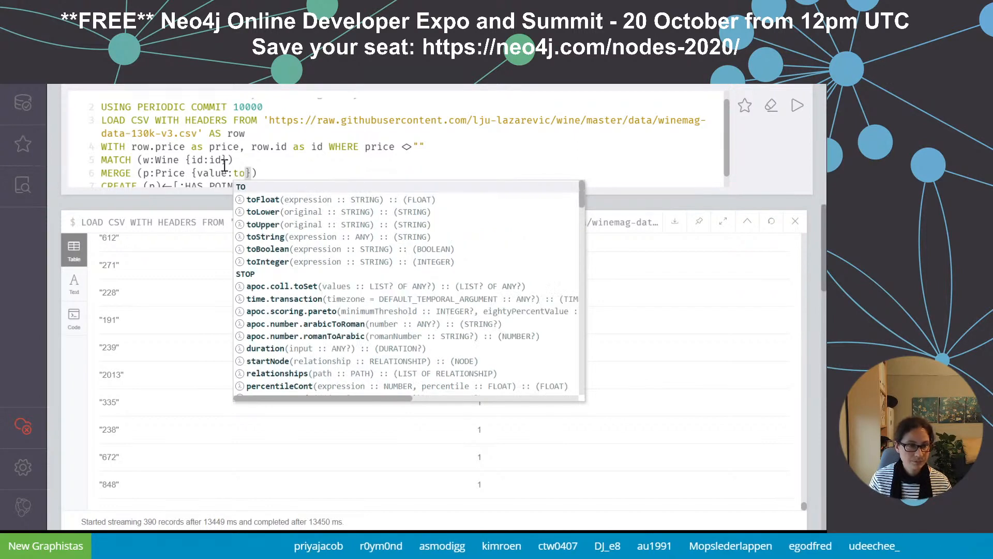
{"action": "type", "text": "ger("}
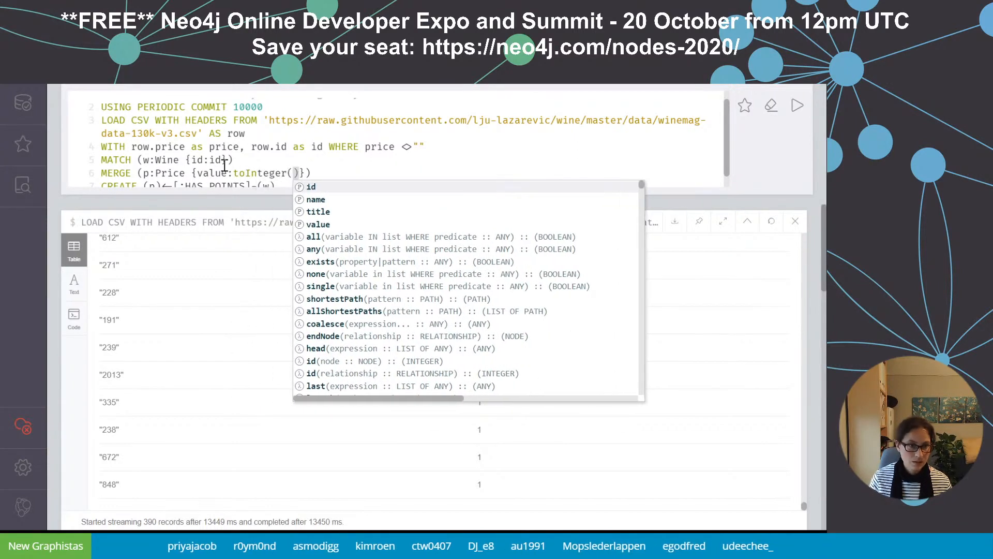
{"action": "type", "text": "price"}
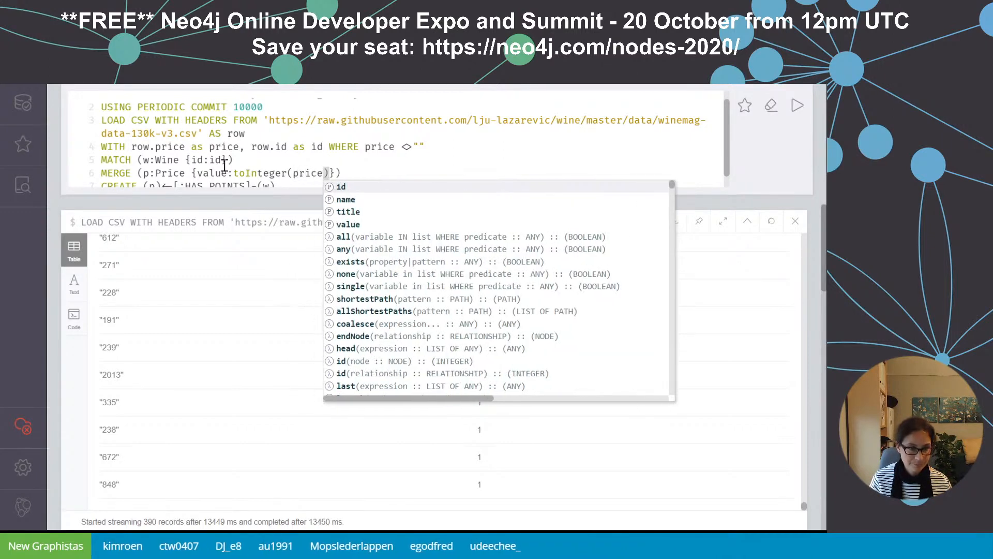
- Change the relationship type in the CREATE line to HAS_PRICE and review the whole query
{"action": "left_click", "coordinate": [279, 148]}
{"action": "scroll", "coordinate": [279, 148], "scroll_direction": "down", "scroll_amount": 1}
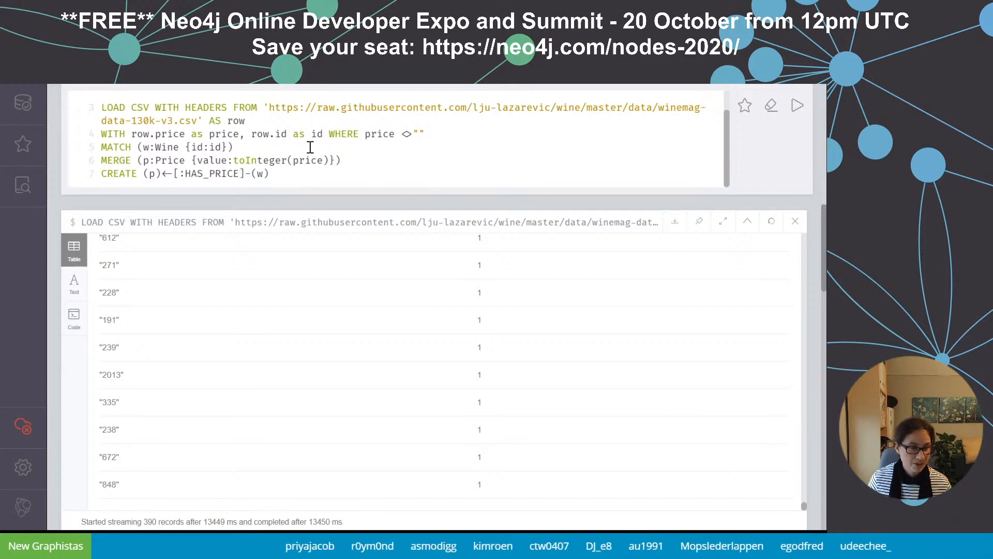
{"action": "scroll", "coordinate": [377, 162], "scroll_direction": "up", "scroll_amount": 2}
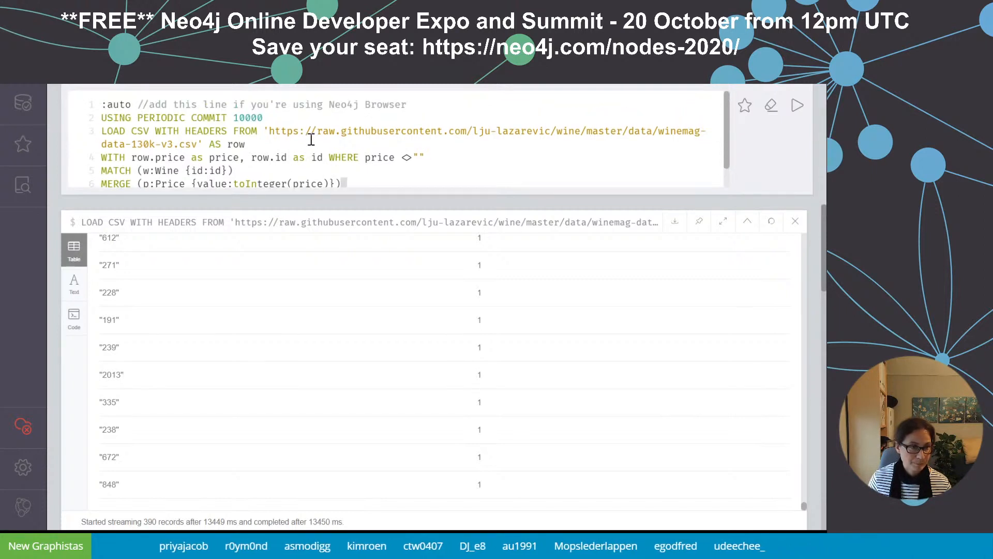
{"action": "scroll", "coordinate": [418, 142], "scroll_direction": "down", "scroll_amount": 1}
{"action": "scroll", "coordinate": [418, 142], "scroll_direction": "down", "scroll_amount": 1}
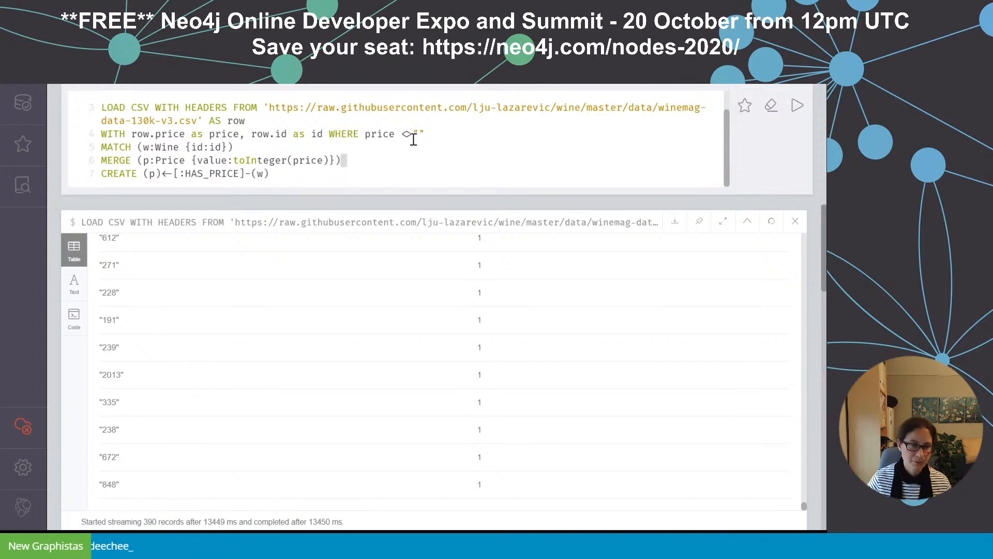
- Clear the import query from the editor, keeping a copy, and run CREATE INDEX ON :Price(value)
{"action": "key", "text": "ctrl+a"}
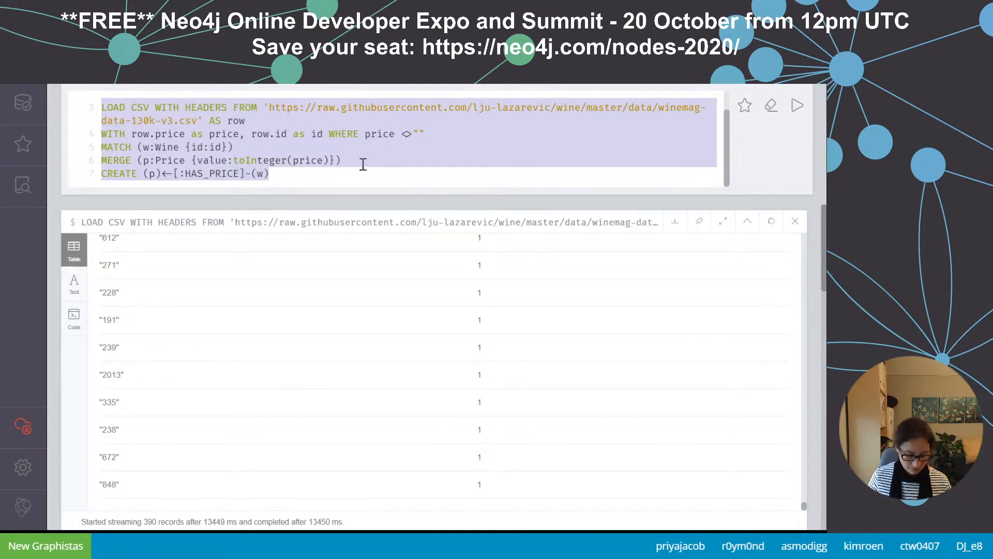
{"action": "key", "text": "BackSpace"}
{"action": "type", "text": "CREATE INDEX ON :Price(value)"}
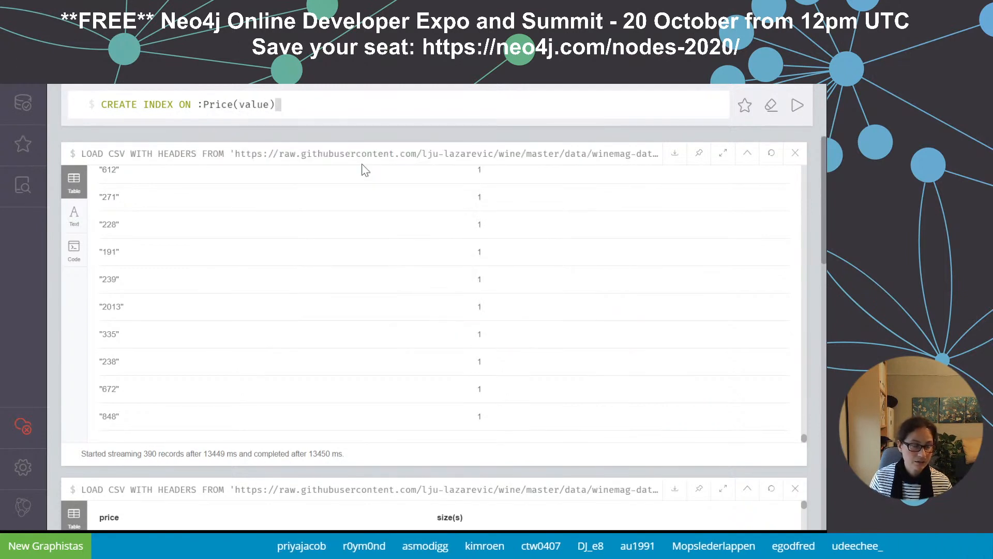
{"action": "key", "text": "Return"}
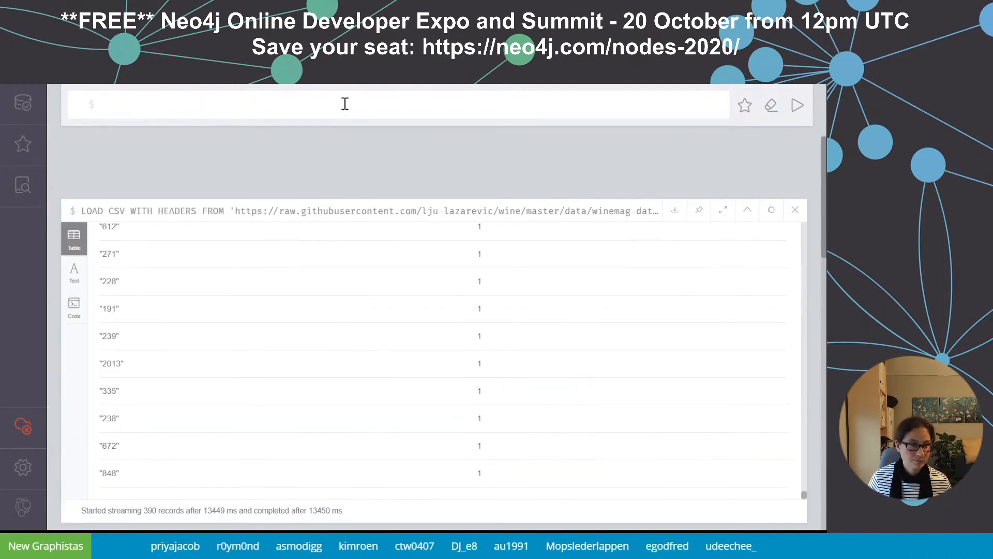
- Paste the price import query back into the editor and run it, comparing its result with the earlier price table
{"action": "key", "text": "ctrl+v"}
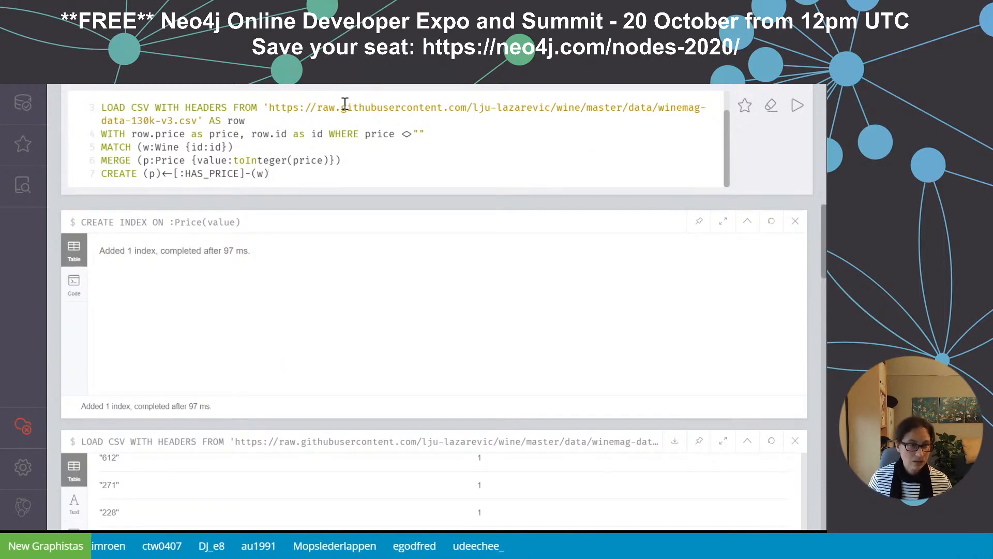
{"action": "key", "text": "ctrl+Return"}
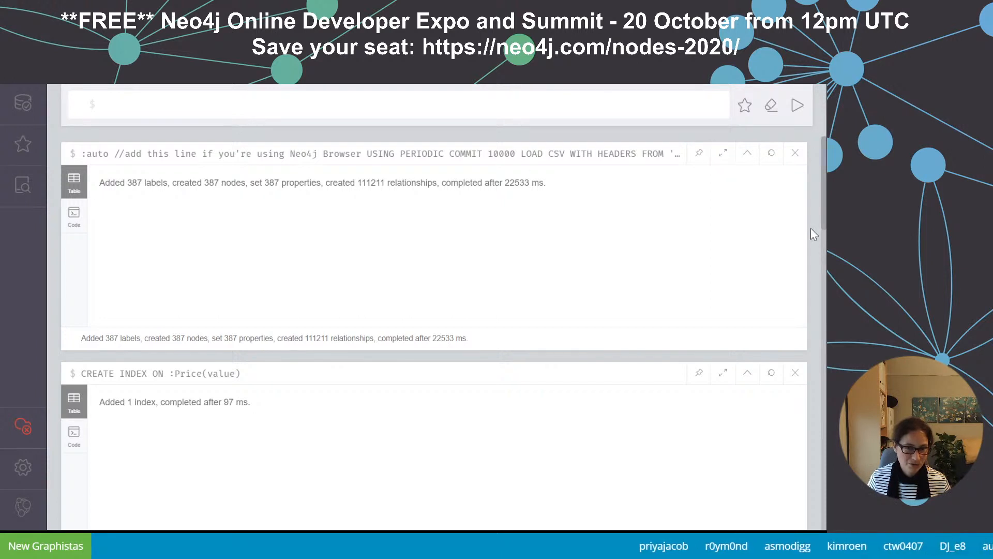
{"action": "scroll", "coordinate": [811, 228], "scroll_direction": "down", "scroll_amount": 8}
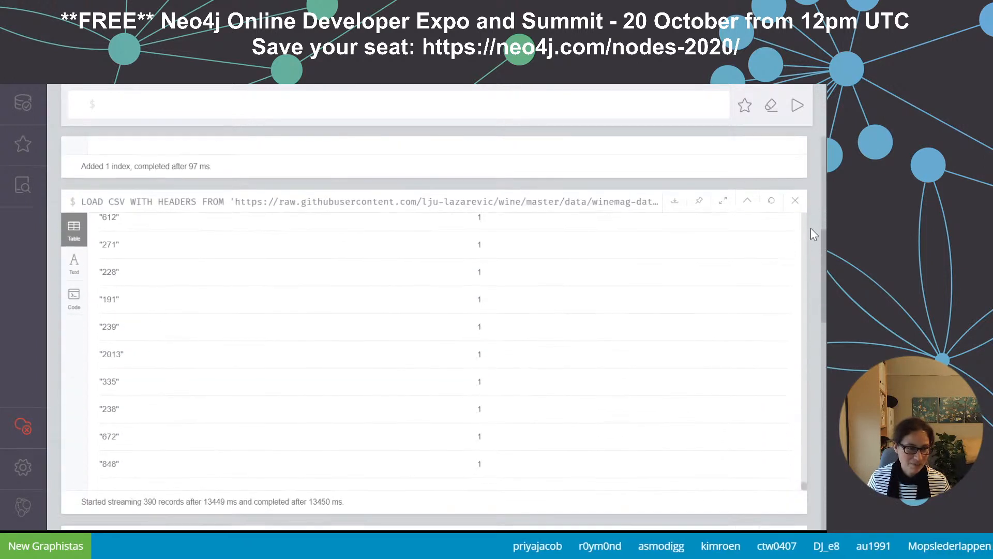
{"action": "scroll", "coordinate": [811, 229], "scroll_direction": "down", "scroll_amount": 1}
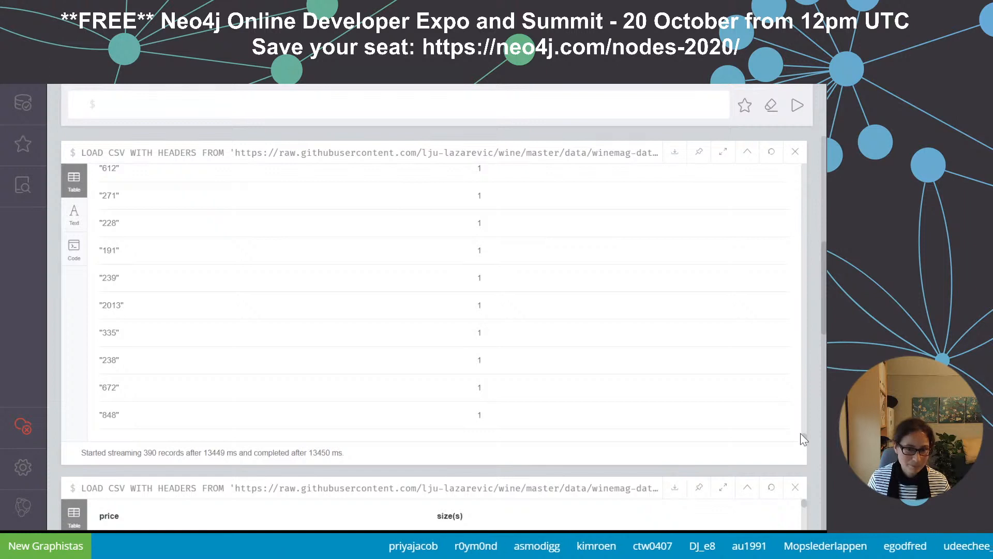
{"action": "scroll", "coordinate": [801, 434], "scroll_direction": "down", "scroll_amount": 5}
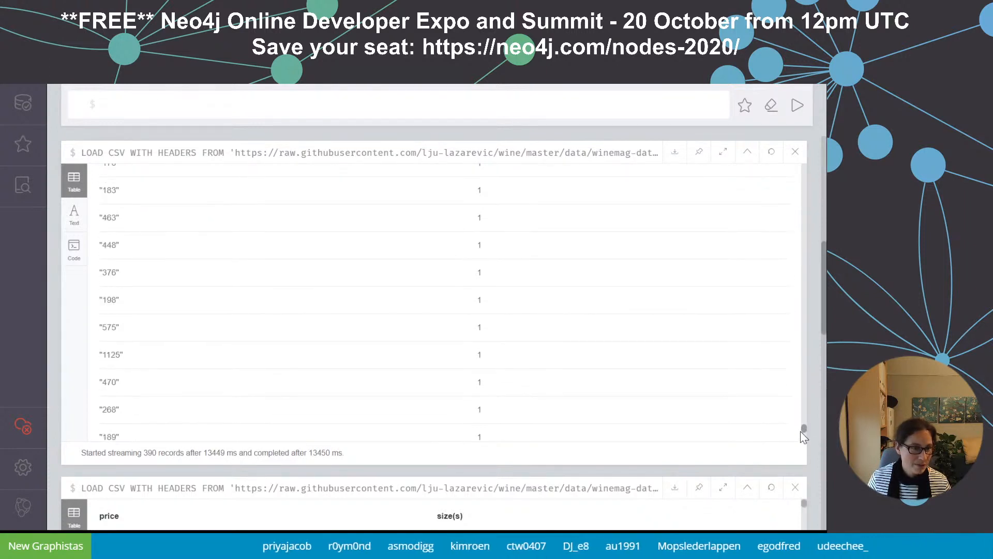
{"action": "left_click_drag", "start_coordinate": [800, 431], "coordinate": [776, 450]}
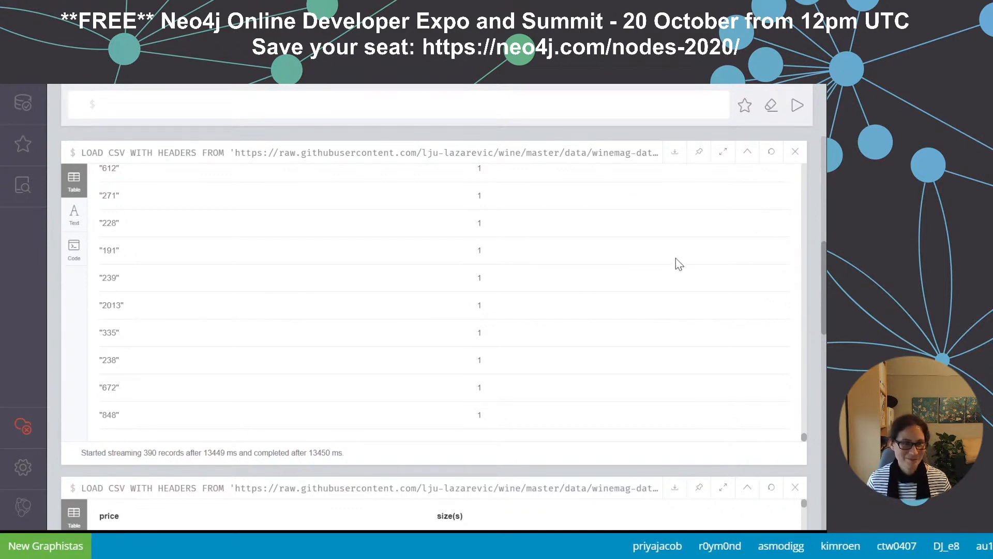
{"action": "scroll", "coordinate": [815, 216], "scroll_direction": "up", "scroll_amount": 5}
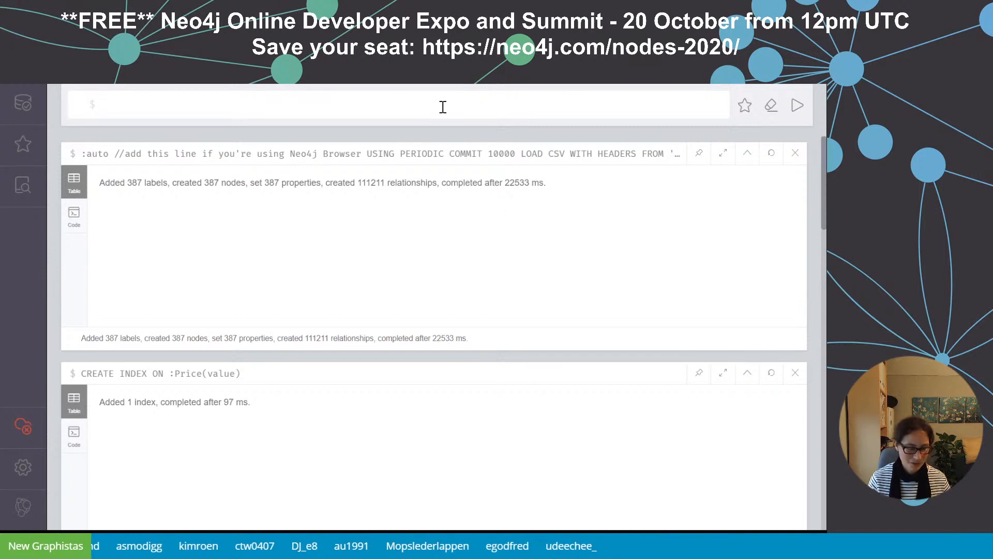
- Start a new query with the line MATCH (w:Wine)-[:HAS_PRICE]->(p:Price)
{"action": "type", "text": "MATCH "}
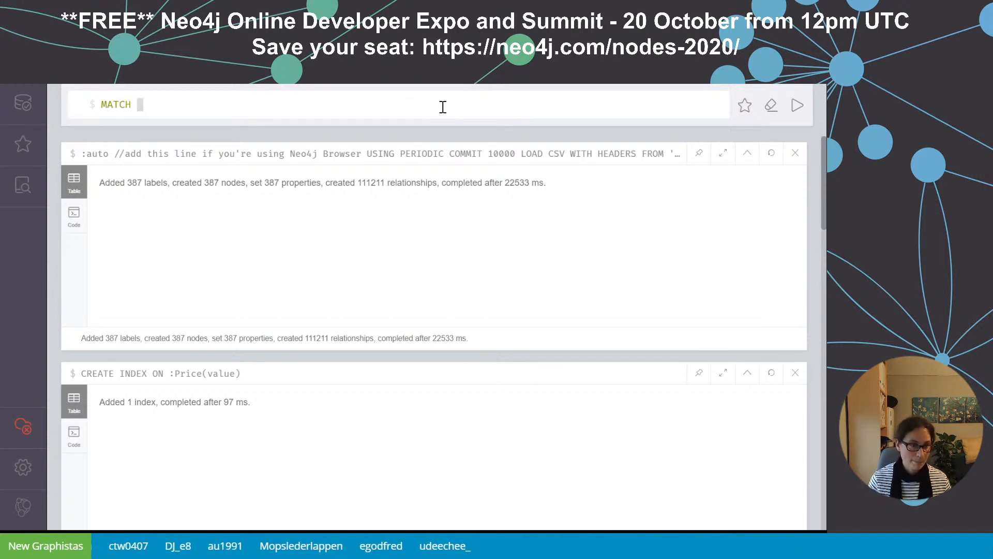
{"action": "type", "text": "("}
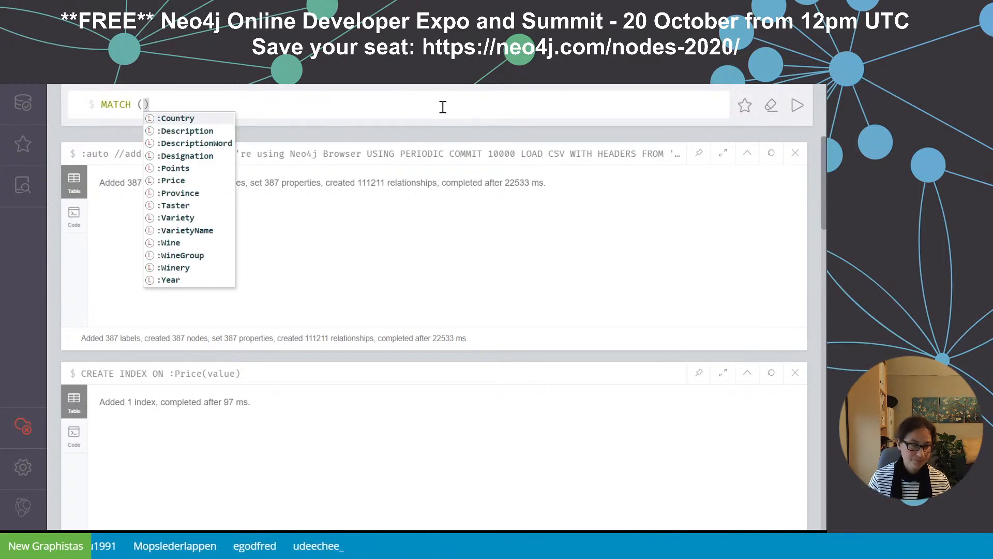
{"action": "type", "text": "w"}
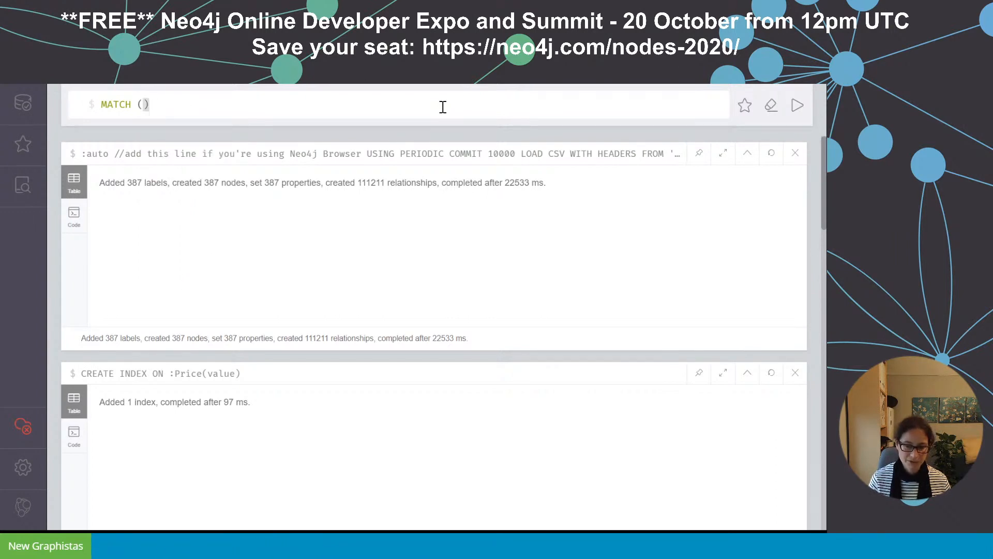
{"action": "type", "text": "w:"}
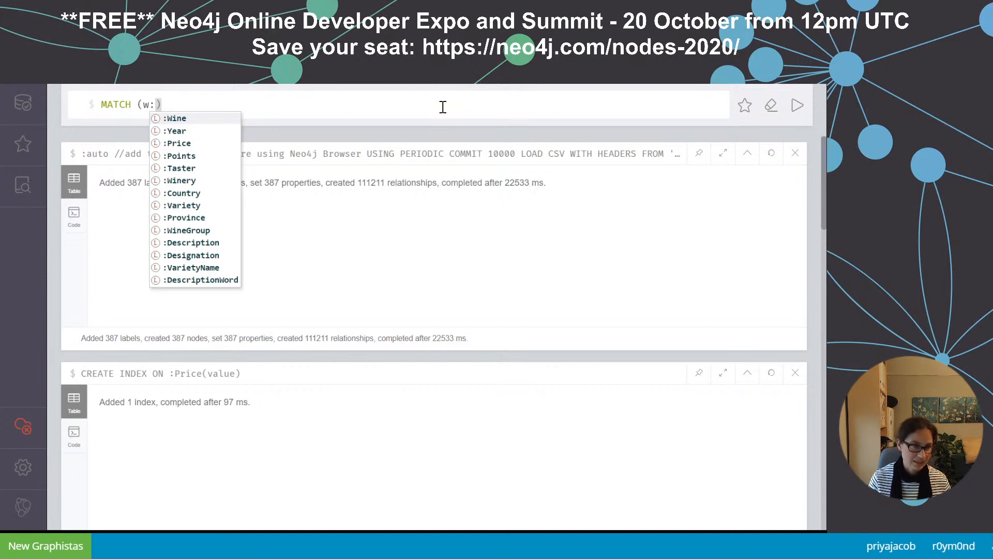
{"action": "key", "text": "Return"}
{"action": "type", "text": "-[:h"}
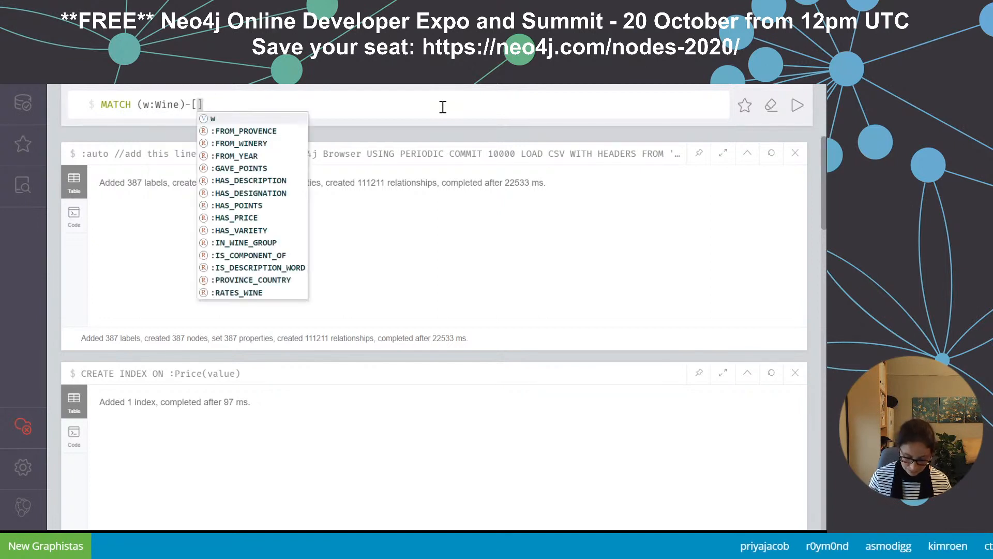
{"action": "key", "text": "Return"}
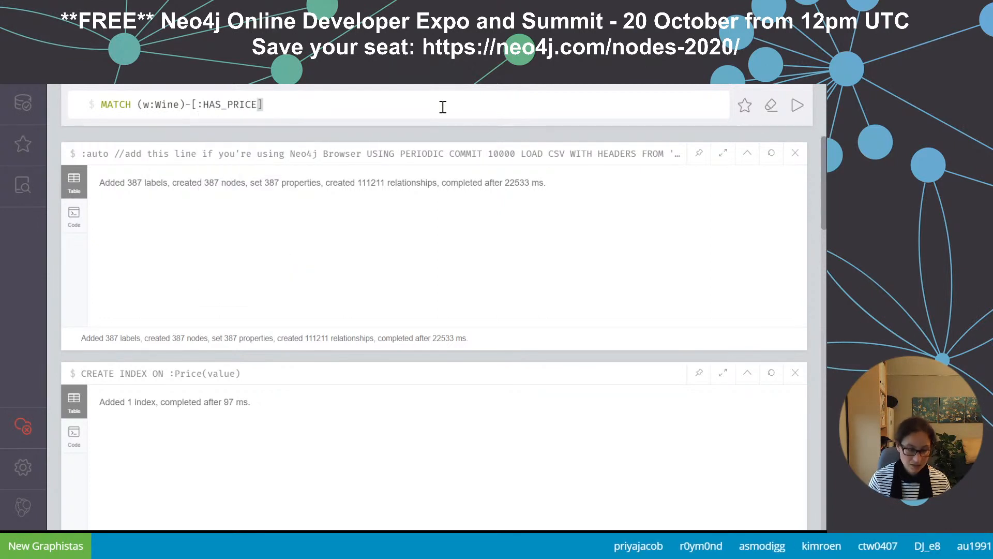
{"action": "type", "text": "->(p:P"}
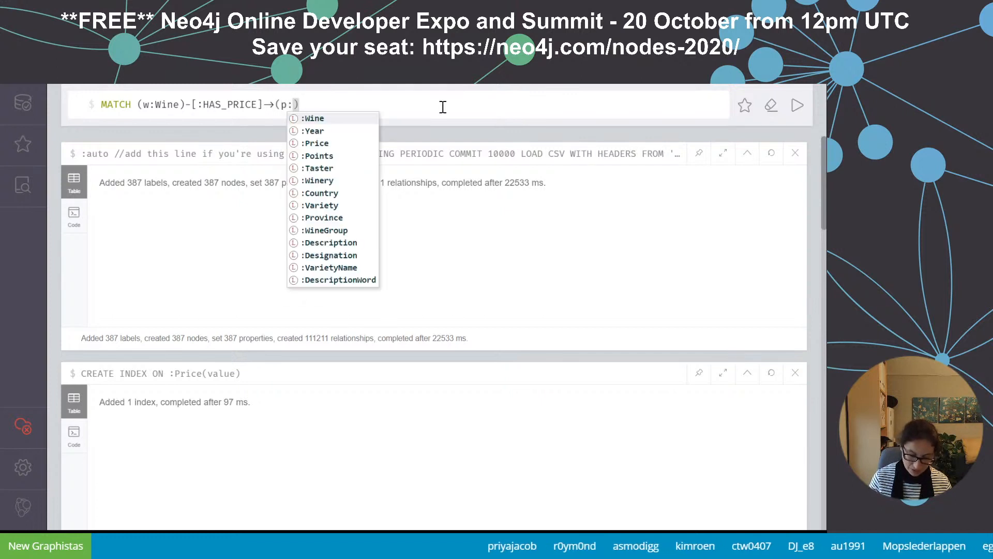
{"action": "key", "text": "Return"}
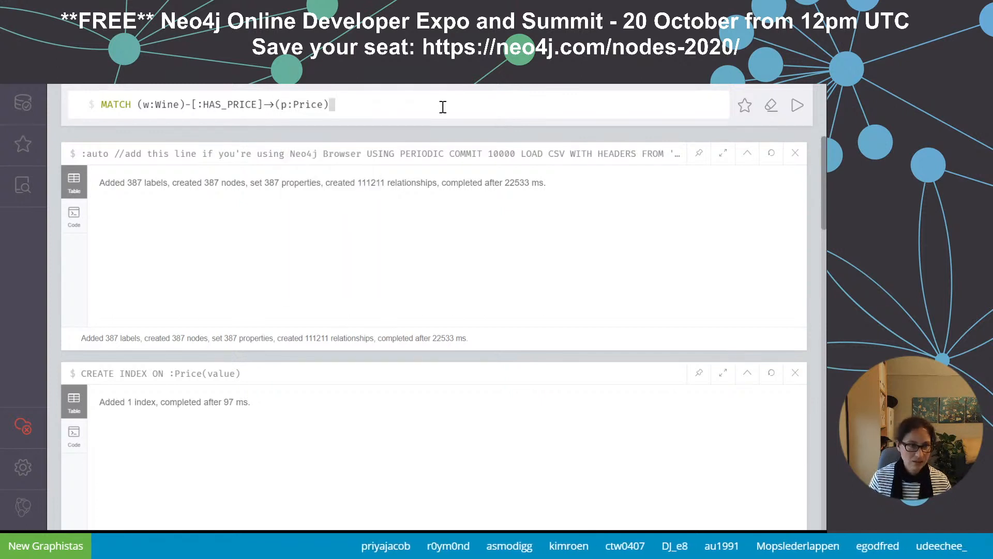
- Add the filter line WHERE p.value >=1000 below the MATCH line
{"action": "key", "text": "shift+Return"}
{"action": "type", "text": "WHER"}
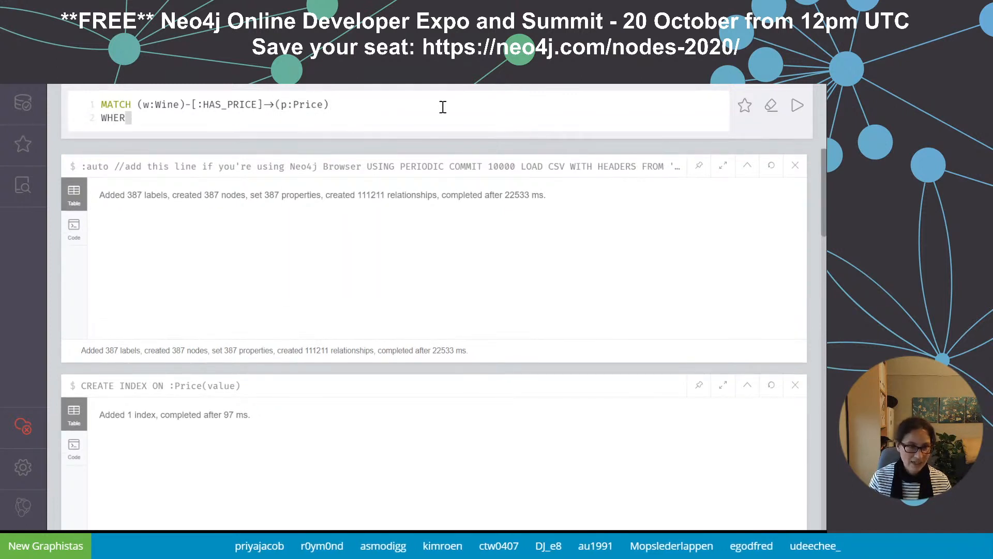
{"action": "type", "text": "E p.value"}
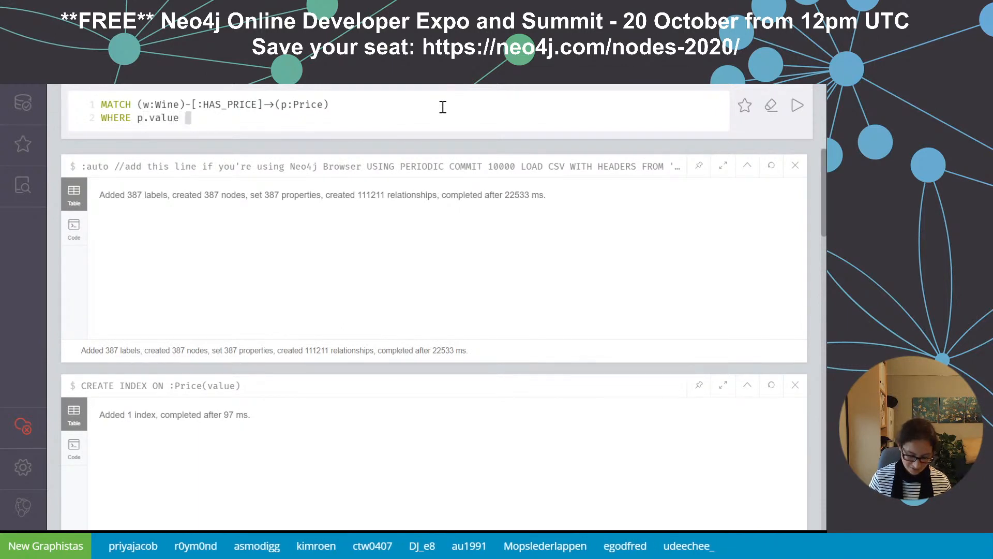
{"action": "type", "text": " >= "}
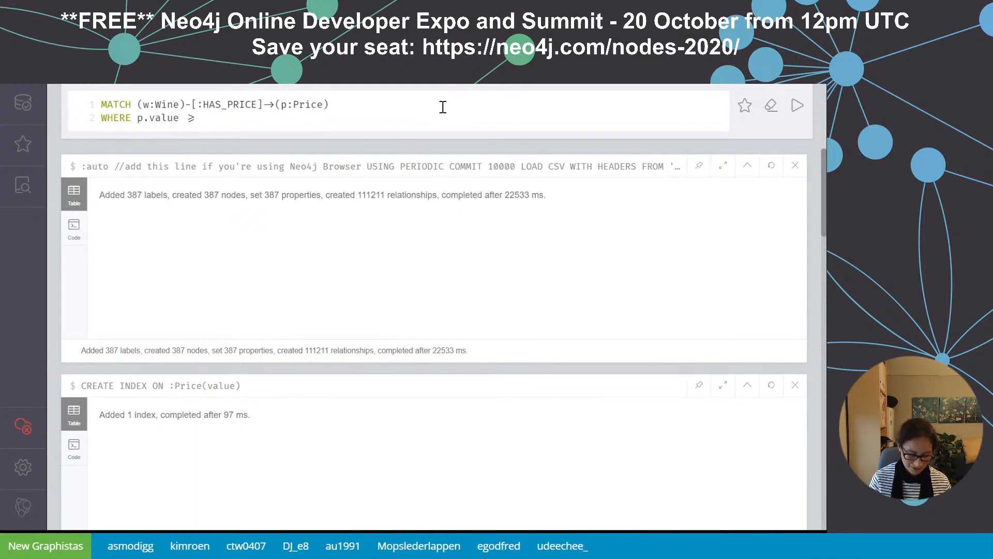
{"action": "type", "text": "1000"}
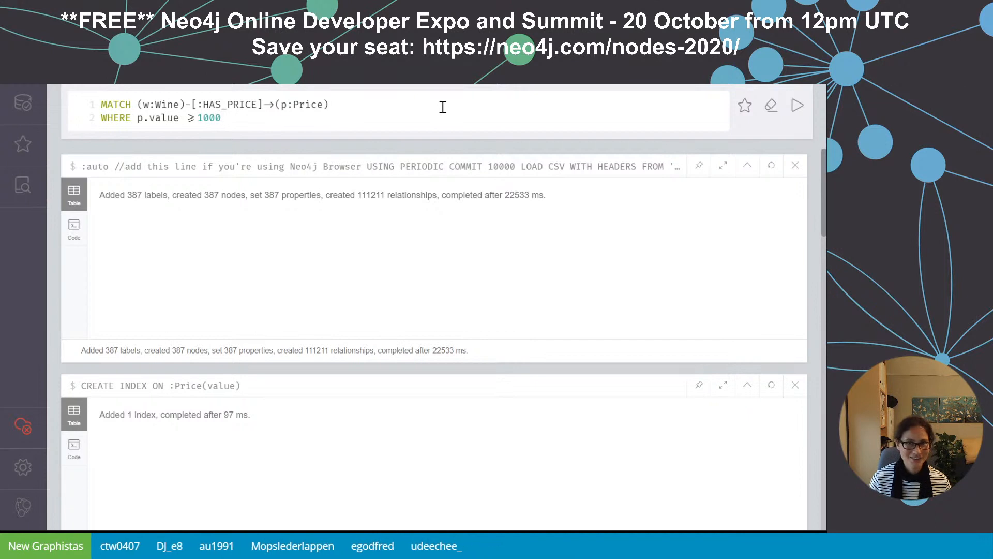
- Add the line RETURN w.title, p.value ORDER BY p.value, checking the Wine property name in the data model diagram
{"action": "key", "text": "Return"}
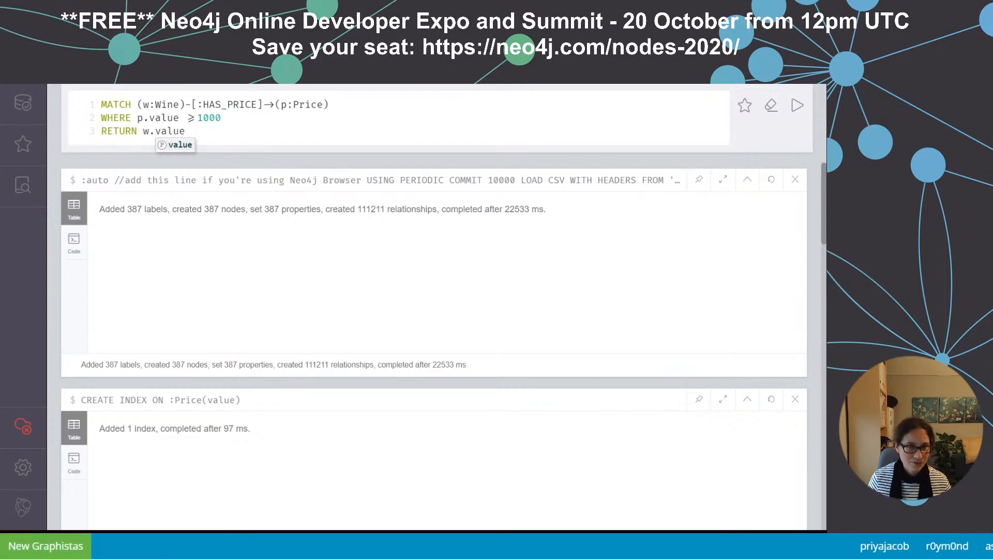
{"action": "key", "text": "alt+Tab"}
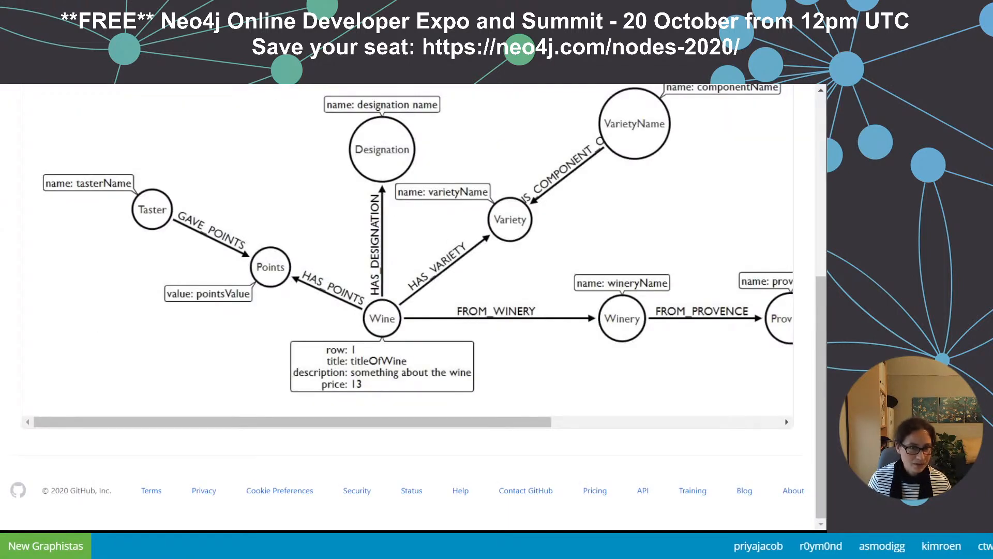
{"action": "key", "text": "alt+Tab"}
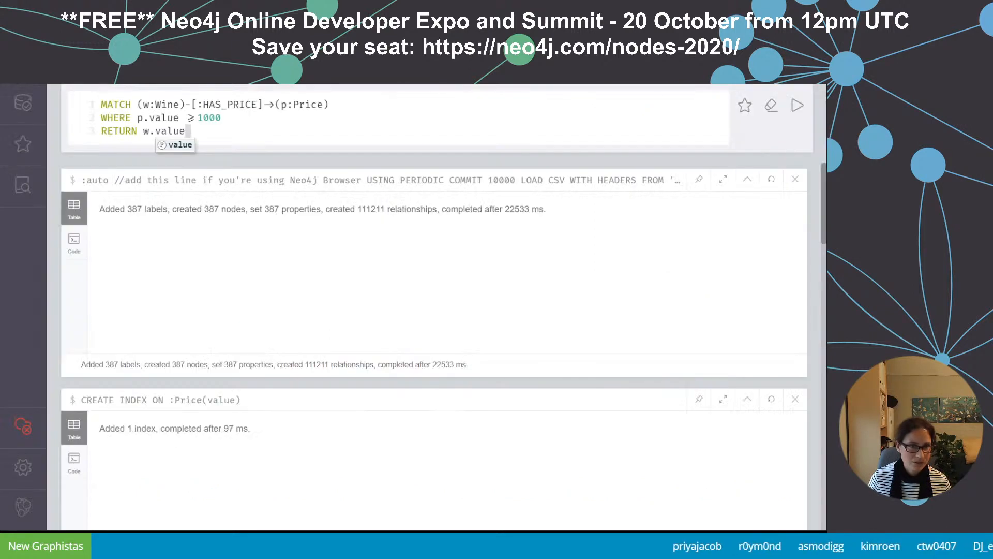
{"action": "double_click", "coordinate": [165, 131]}
{"action": "type", "text": "title, w"}
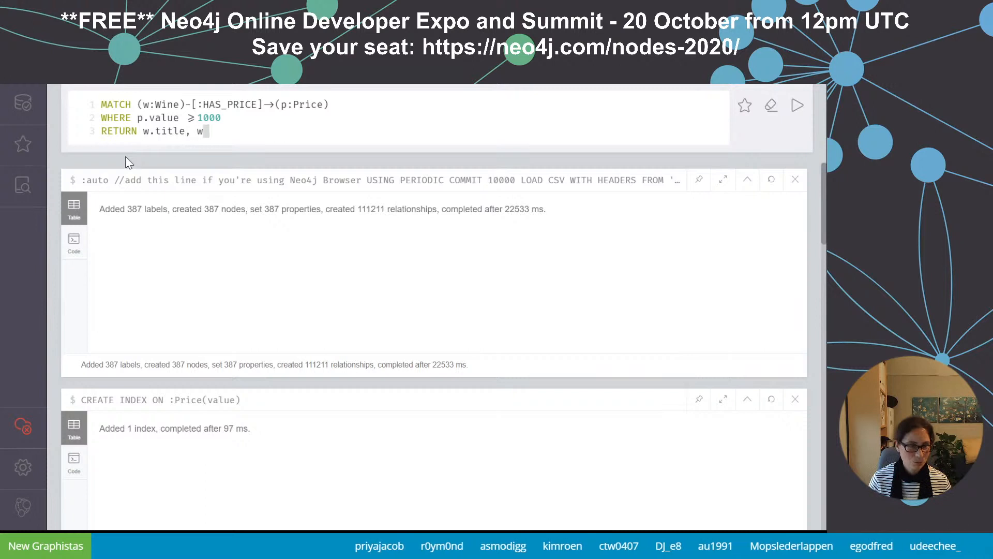
{"action": "key", "text": "BackSpace"}
{"action": "type", "text": "p.value ORDER BY p.value"}
- Extend the MATCH pattern by putting (point:Points)<-[:HAS_POINTS]- in front of the Wine node
{"action": "left_click", "coordinate": [418, 112]}
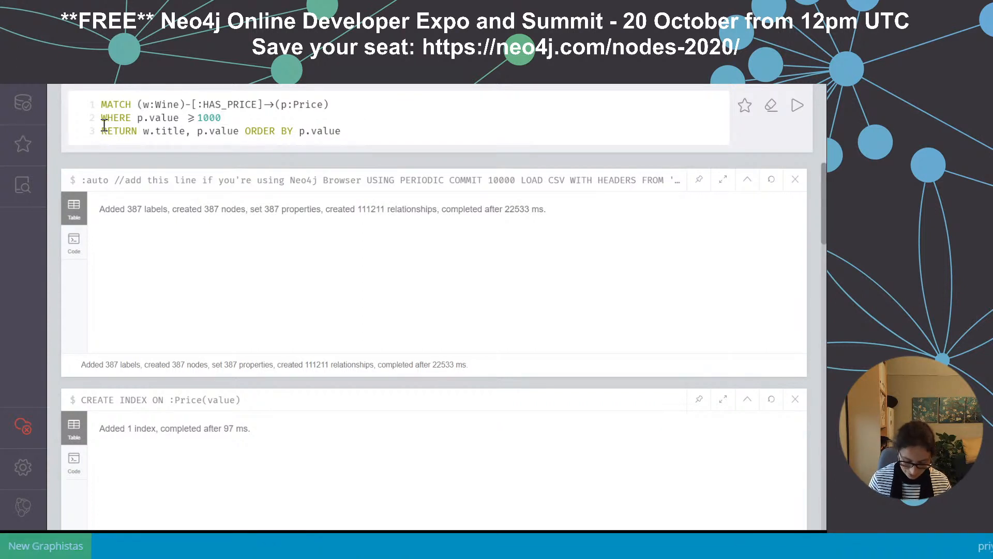
{"action": "type", "text": "p:P("}
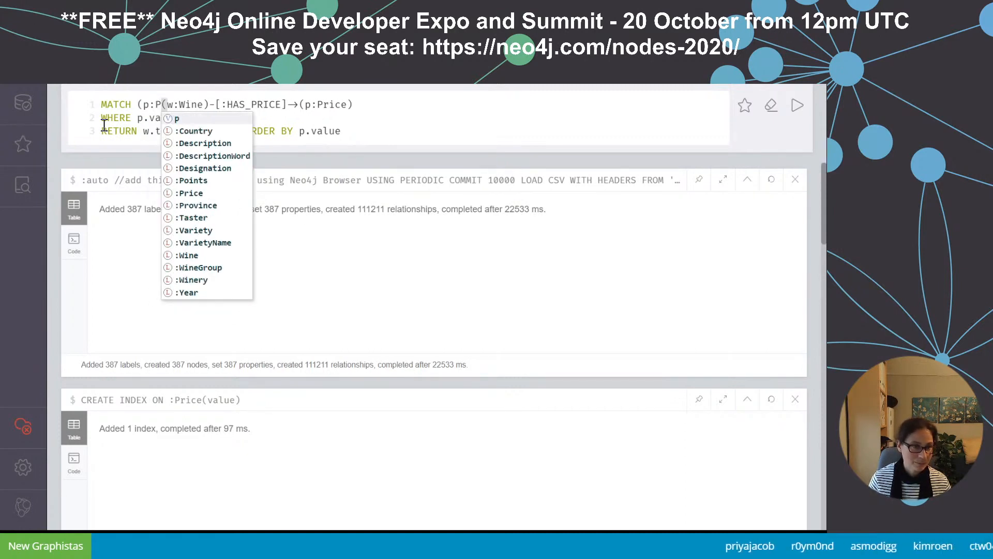
{"action": "key", "text": "BackSpace"}
{"action": "key", "text": "BackSpace"}
{"action": "type", "text": "oint"}
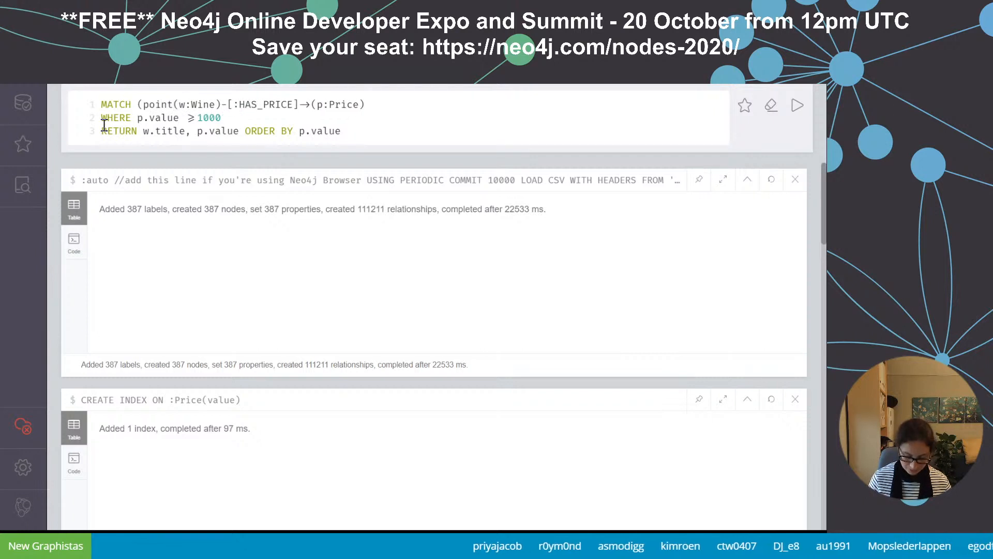
{"action": "type", "text": ":Poi"}
{"action": "type", "text": "nts)<"}
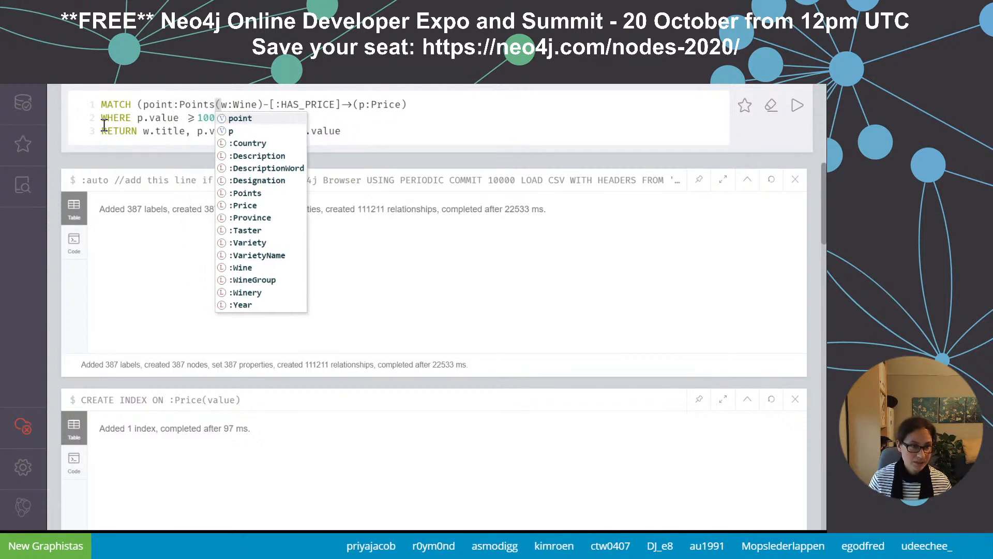
{"action": "type", "text": "-[:"}
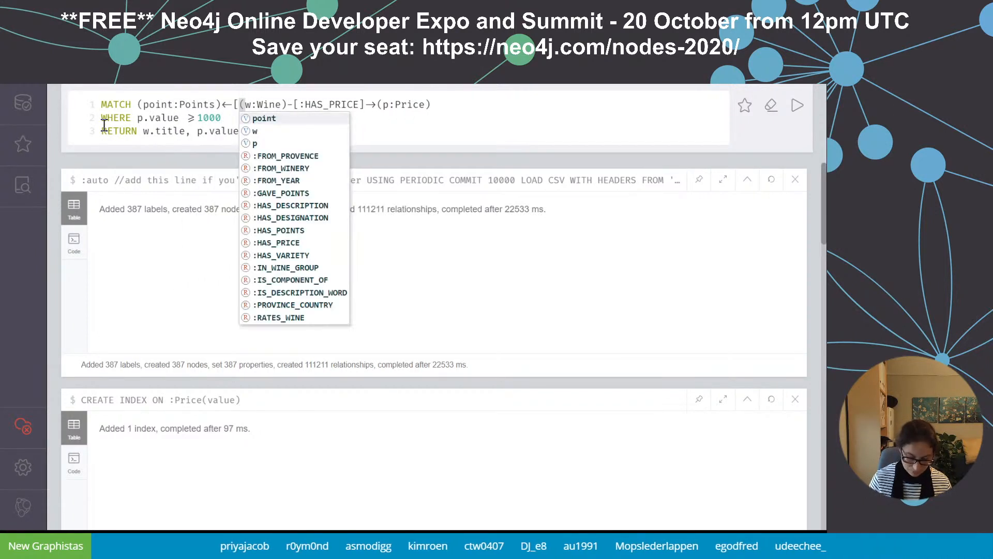
{"action": "type", "text": "HAS_POINTS]-"}
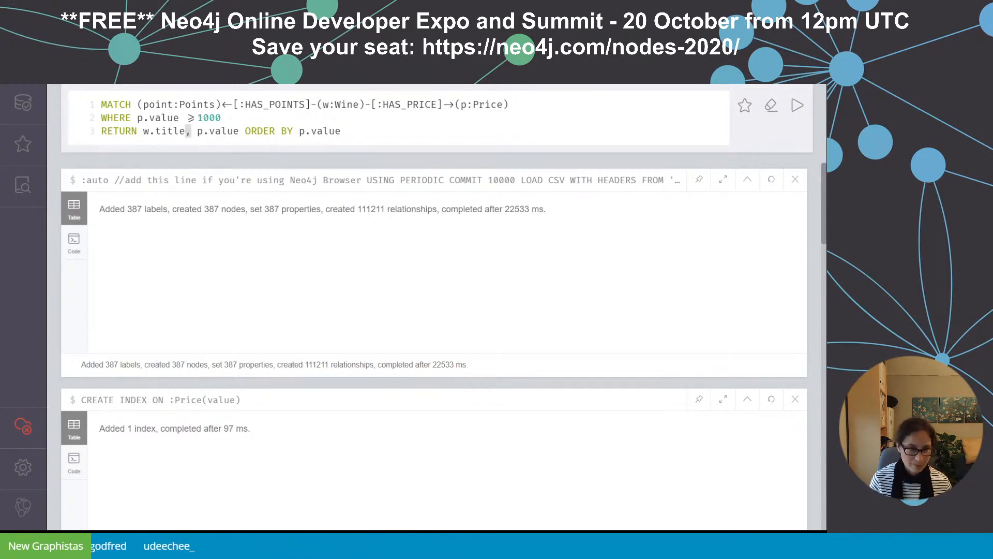
- Alias the returned title AS Title and price value AS Price, and add point.value AS Points before the ORDER BY clause
{"action": "type", "text": "AS Title, p.value AS "}
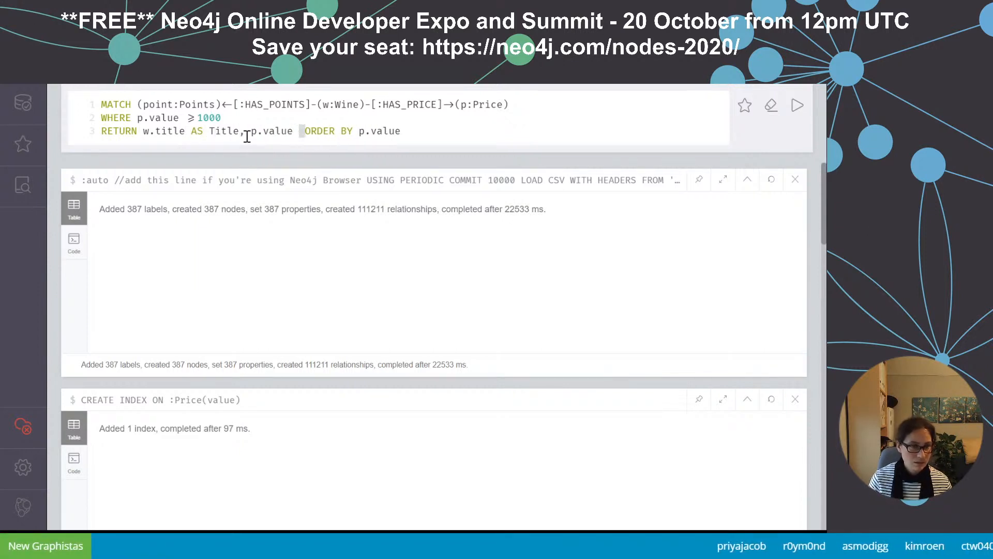
{"action": "type", "text": "Price, "}
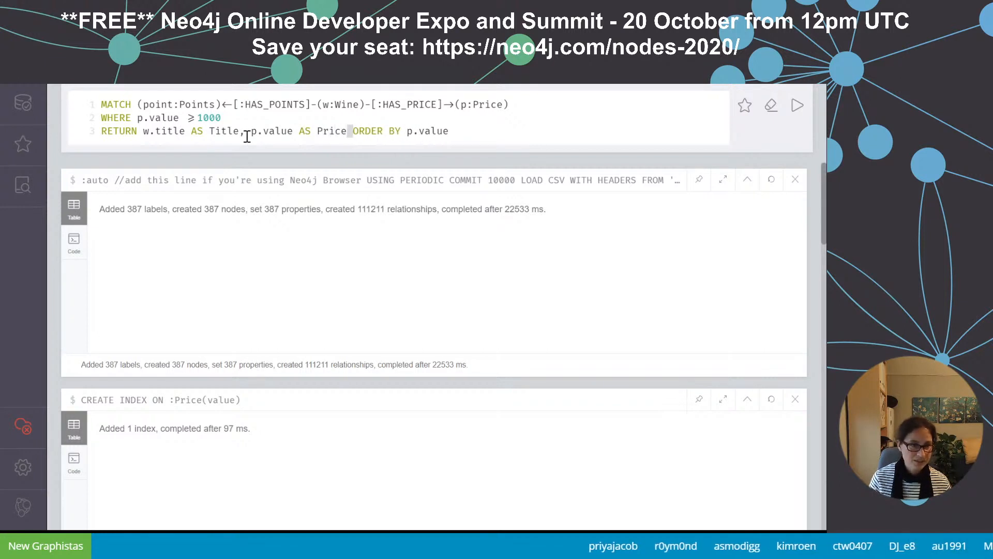
{"action": "type", "text": "point"}
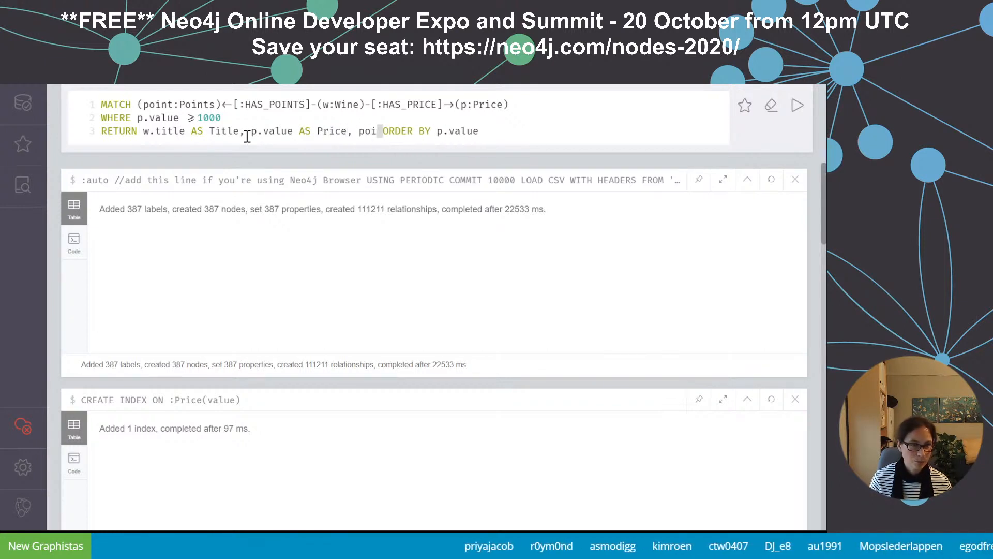
{"action": "type", "text": "."}
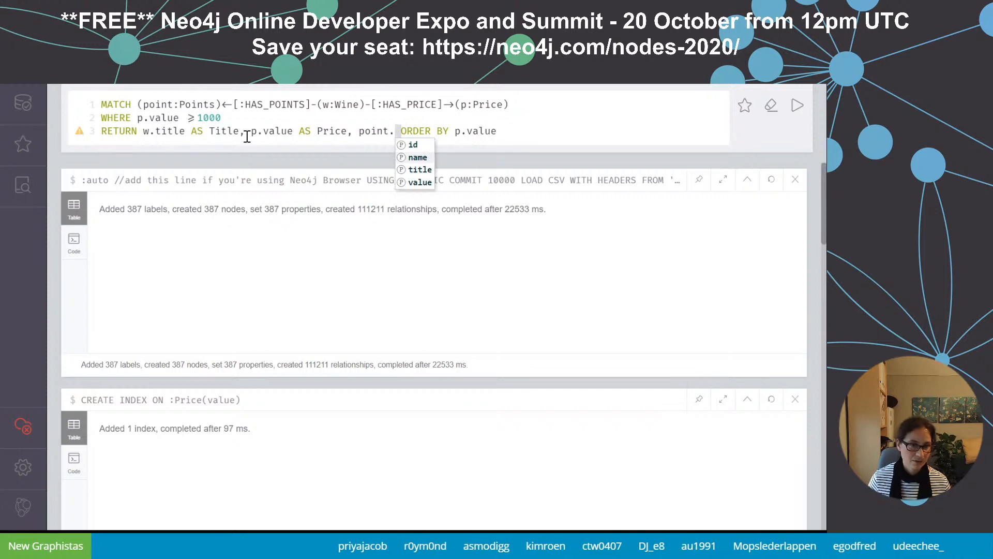
{"action": "type", "text": "value AS "}
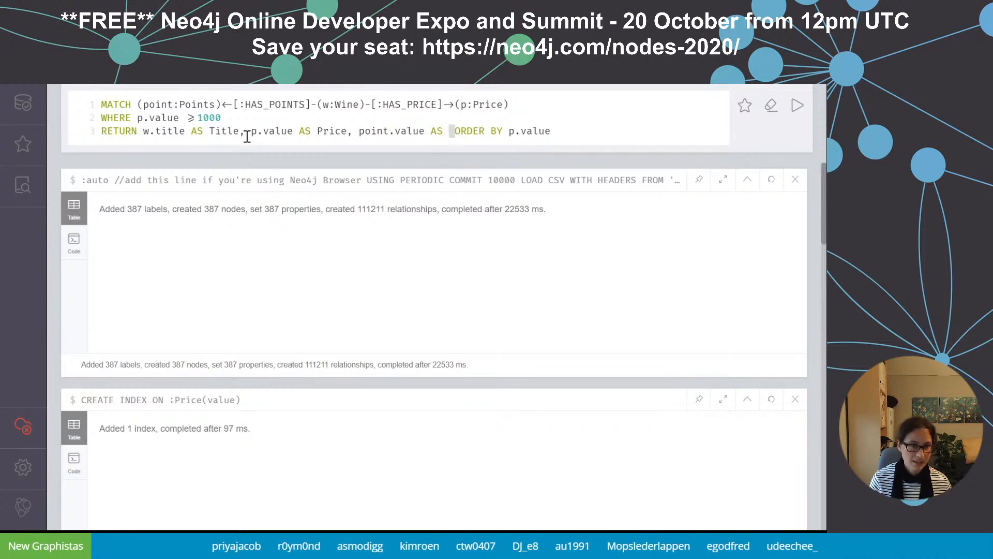
{"action": "type", "text": "Points"}
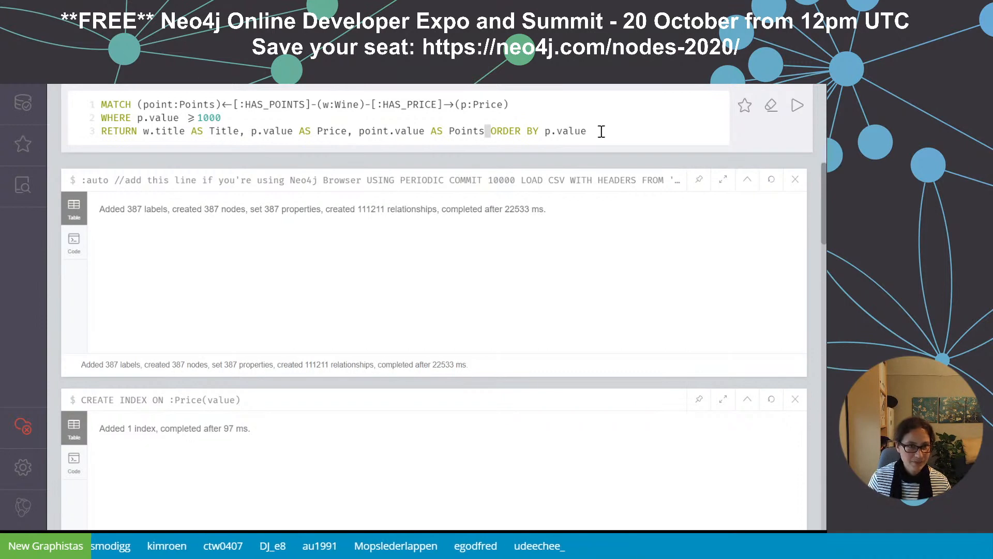
- Run the query and examine the titles, prices and points of the wines it returns
{"action": "key", "text": "ctrl+a"}
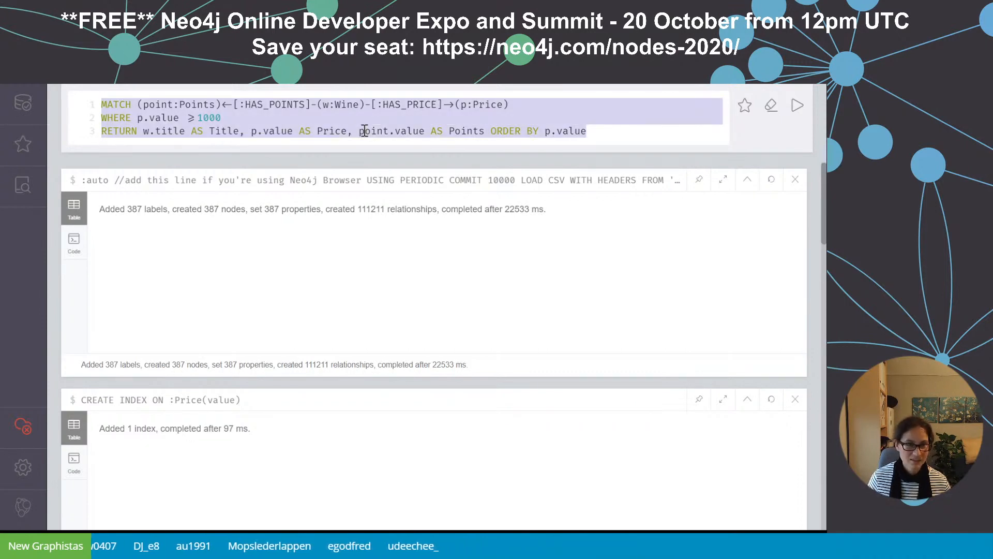
{"action": "left_click", "coordinate": [364, 131]}
{"action": "key", "text": "ctrl+Return"}
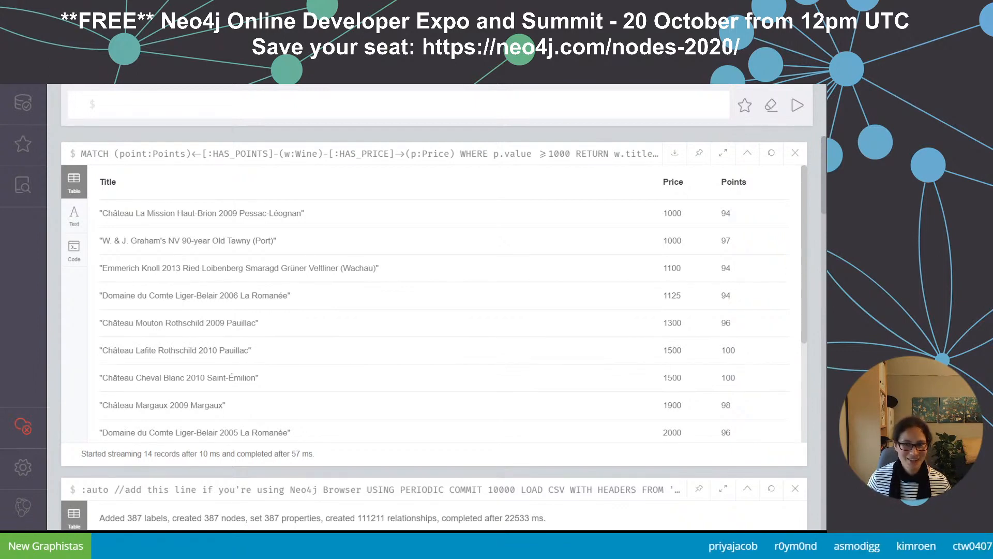
{"action": "scroll", "coordinate": [760, 232], "scroll_direction": "down", "scroll_amount": 3}
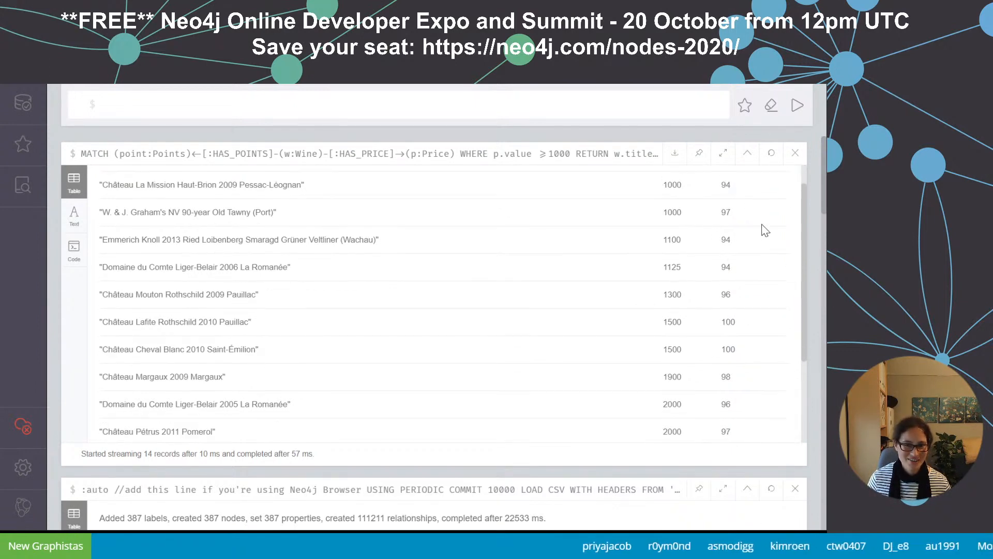
{"action": "scroll", "coordinate": [765, 230], "scroll_direction": "down", "scroll_amount": 4}
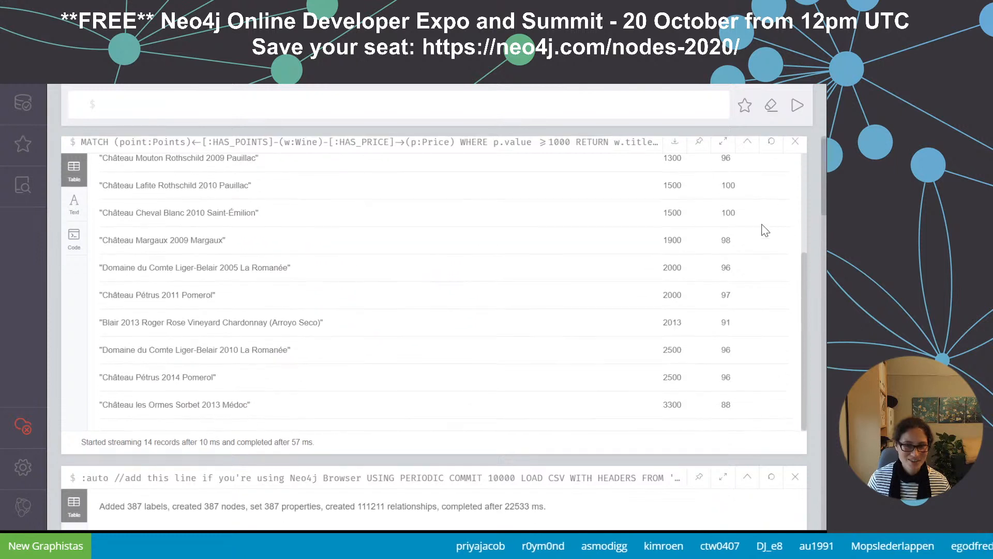
{"action": "scroll", "coordinate": [765, 231], "scroll_direction": "up", "scroll_amount": 5}
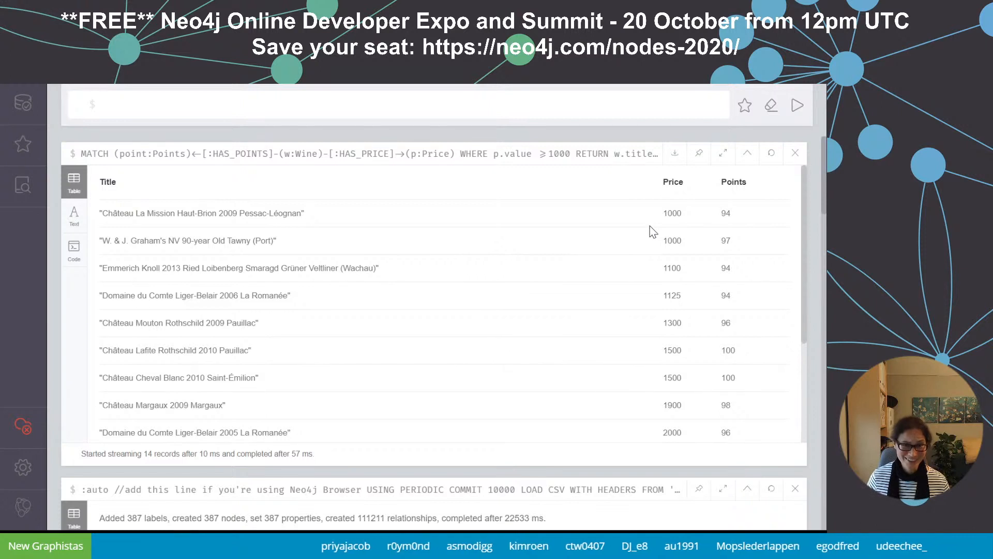
{"action": "scroll", "coordinate": [653, 228], "scroll_direction": "down", "scroll_amount": 3}
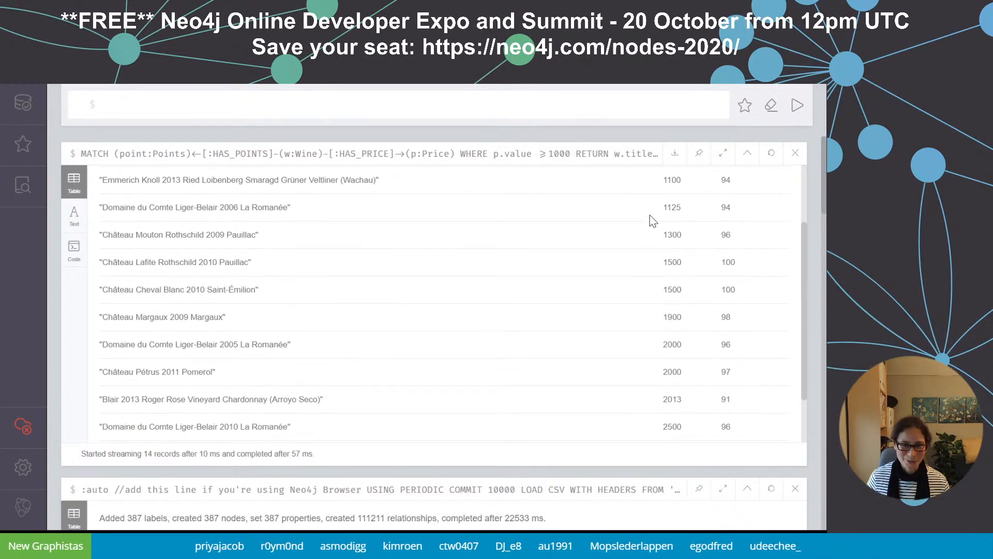
{"action": "scroll", "coordinate": [755, 243], "scroll_direction": "down", "scroll_amount": 3}
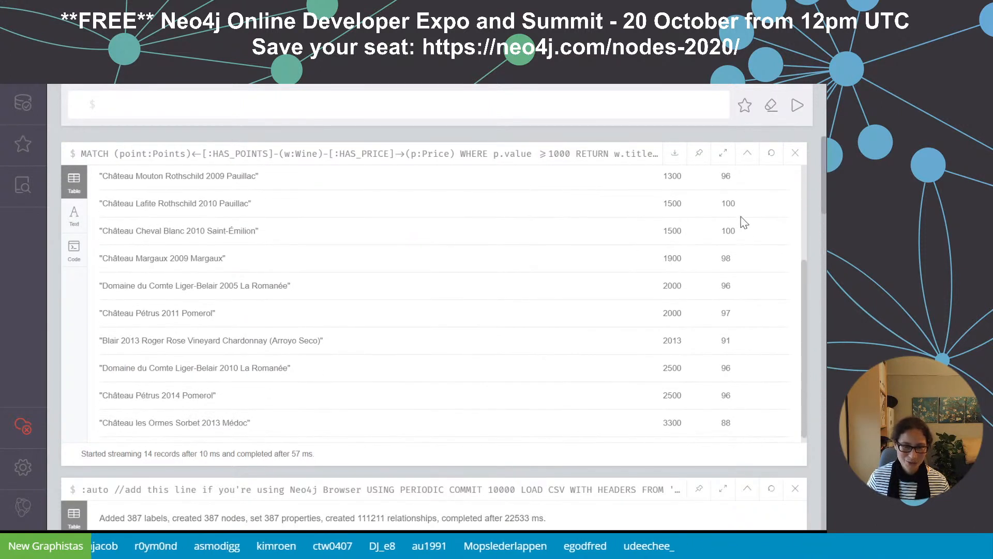
- Copy the title Château Lafite Rothschild 2010 Pauillac from the results and search Google for it in a new browser tab
{"action": "scroll", "coordinate": [741, 218], "scroll_direction": "down", "scroll_amount": 1}
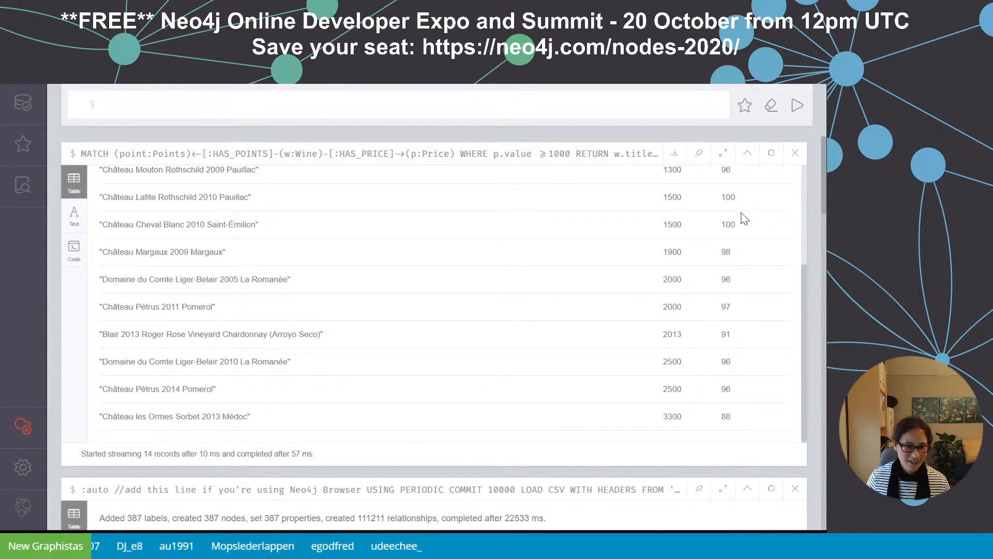
{"action": "scroll", "coordinate": [743, 218], "scroll_direction": "up", "scroll_amount": 2}
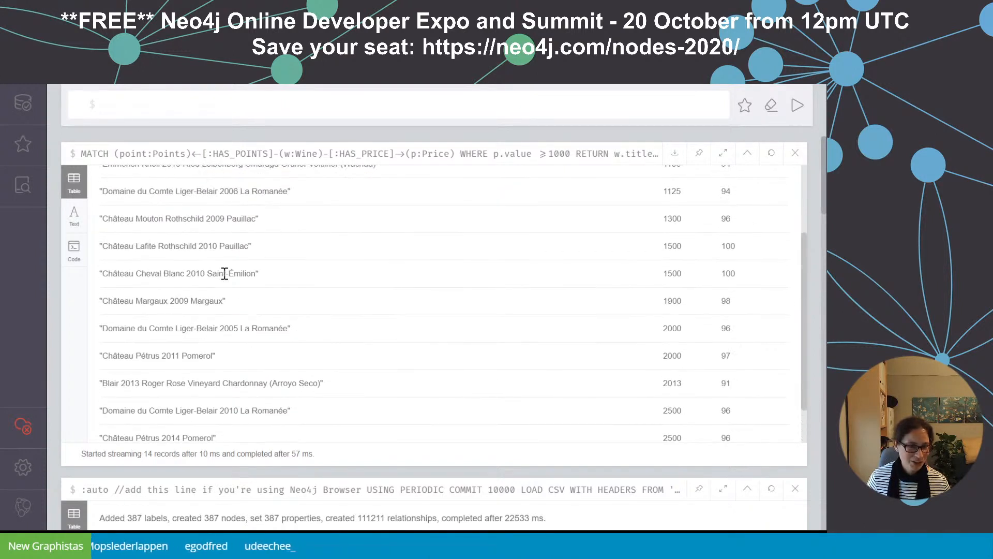
{"action": "left_click_drag", "start_coordinate": [248, 247], "coordinate": [105, 249]}
{"action": "key", "text": "ctrl+c"}
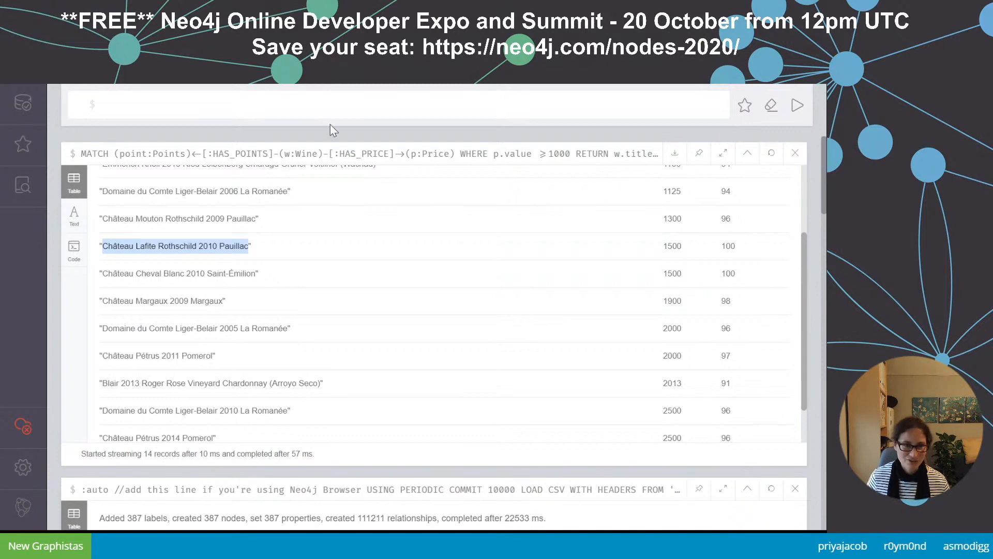
{"action": "key", "text": "ctrl+t"}
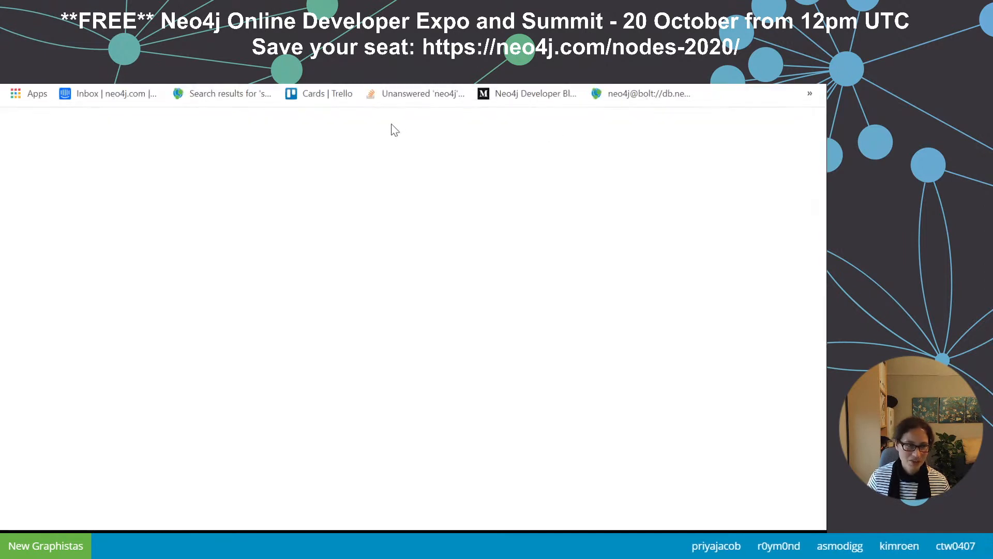
{"action": "key", "text": "ctrl+v"}
{"action": "key", "text": "Return"}
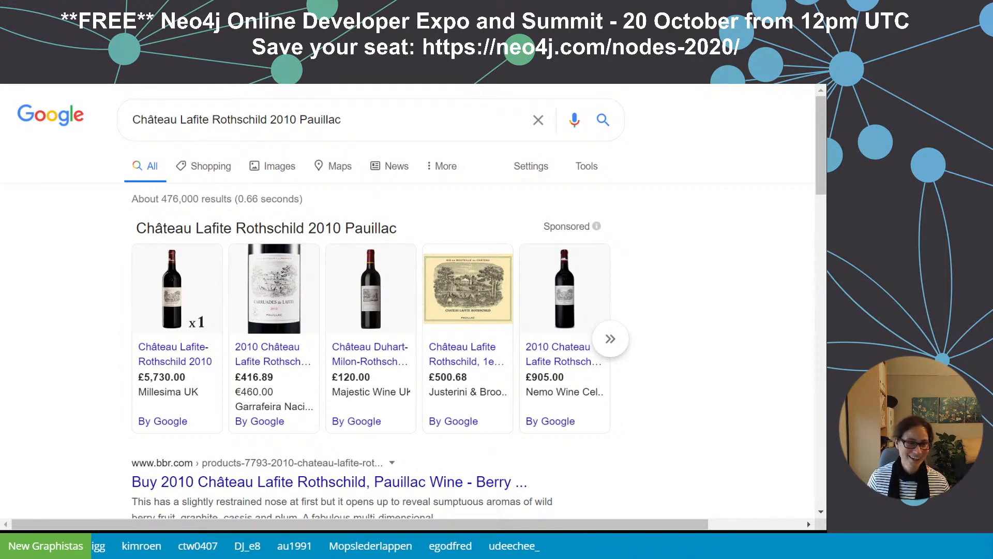
- Return to Neo4j Browser and review the prices and points of the listed wines
{"action": "key", "text": "alt+Tab"}
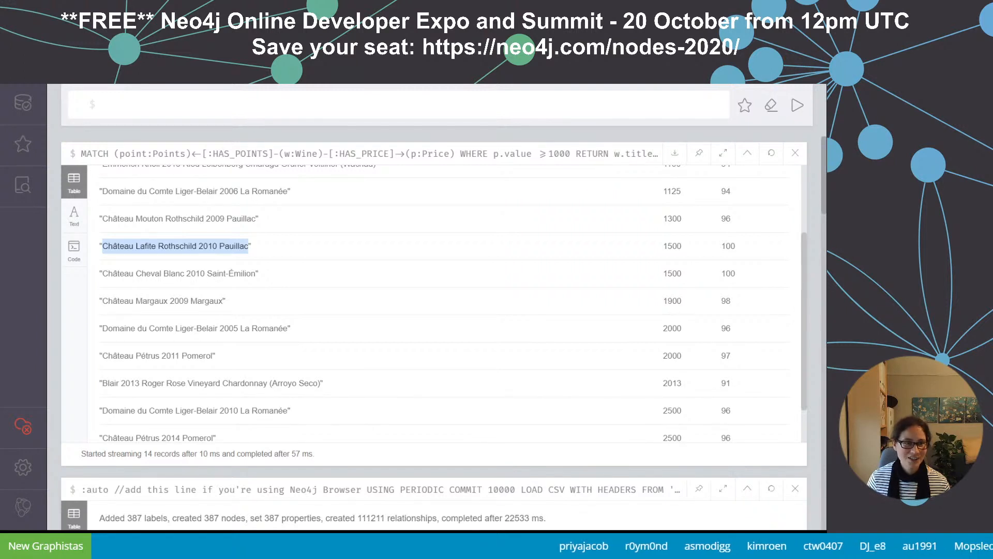
{"action": "left_click", "coordinate": [511, 309]}
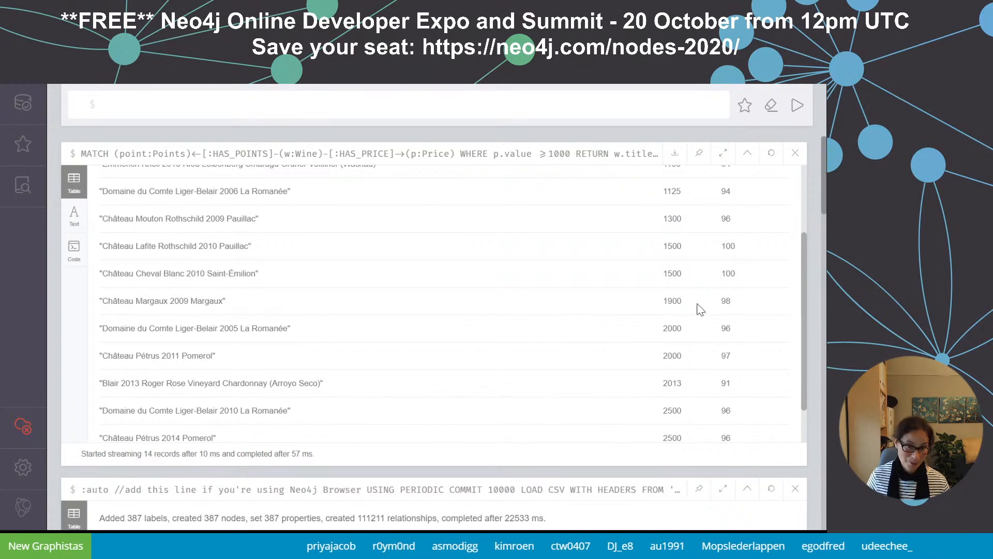
{"action": "scroll", "coordinate": [805, 331], "scroll_direction": "down", "scroll_amount": 2}
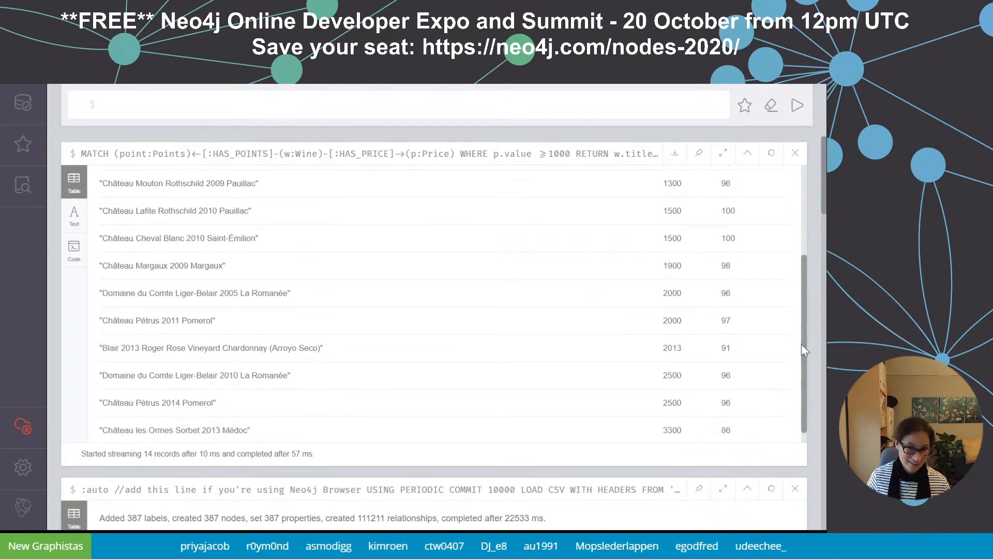
{"action": "scroll", "coordinate": [801, 363], "scroll_direction": "up", "scroll_amount": 5}
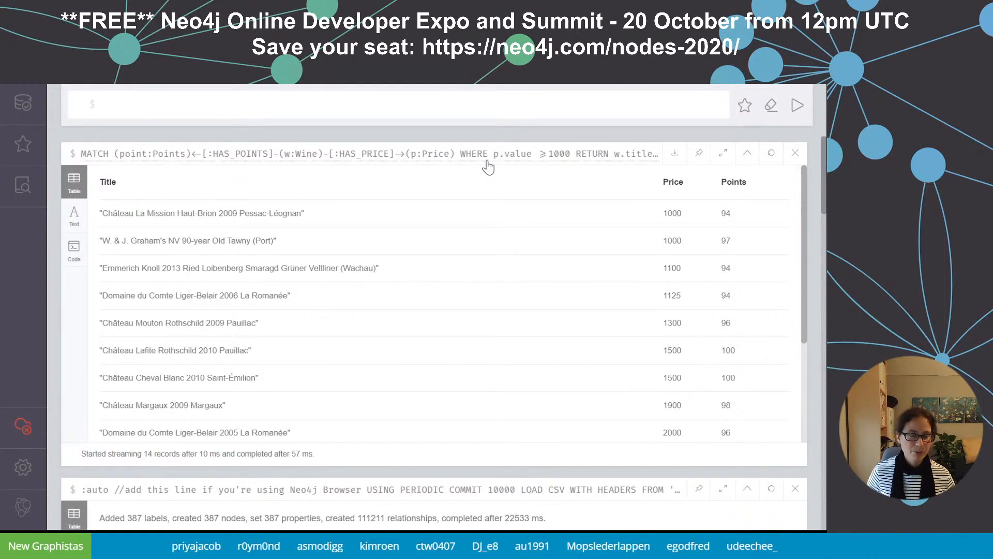
- Count the Price nodes by running the query match (p:Price) return count(p)
{"action": "left_click", "coordinate": [498, 101]}
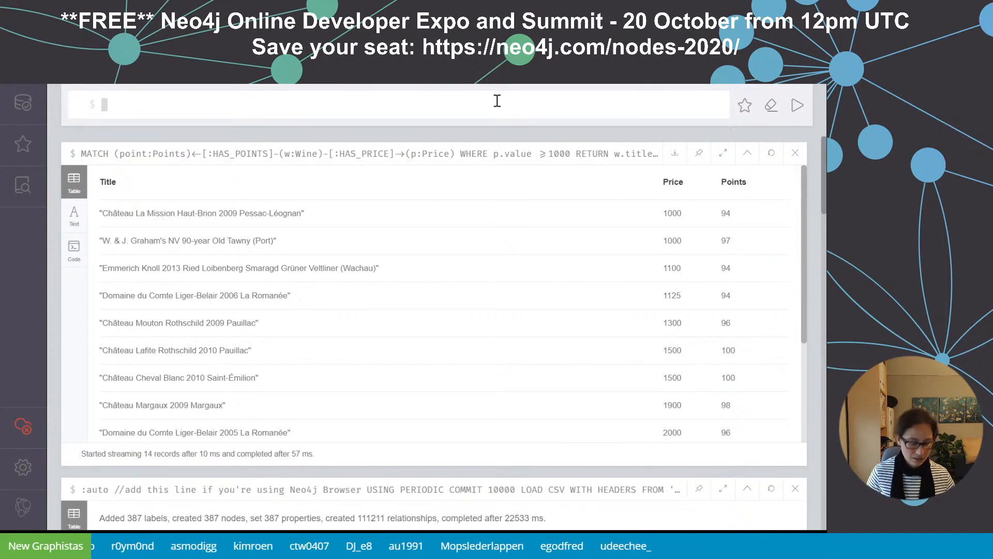
{"action": "type", "text": "match "}
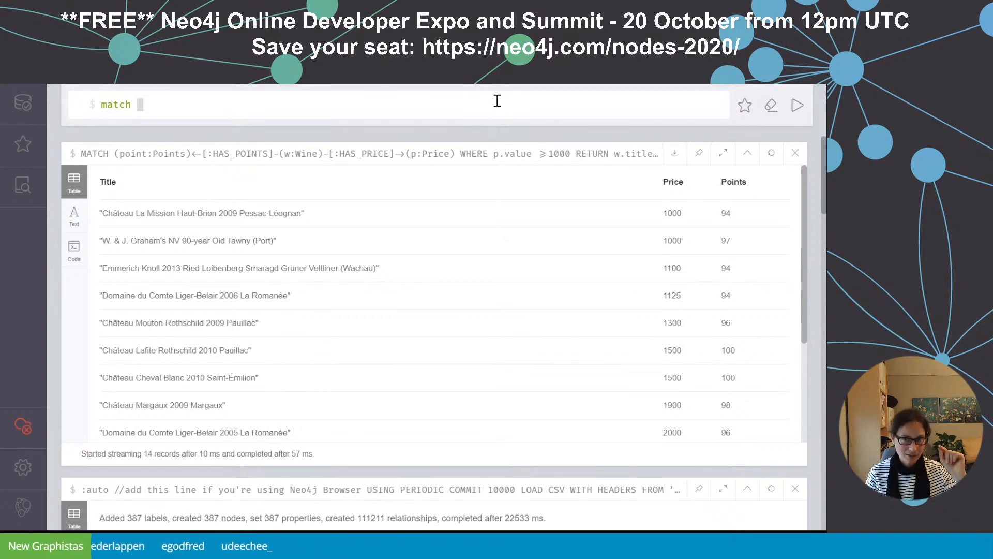
{"action": "type", "text": "("}
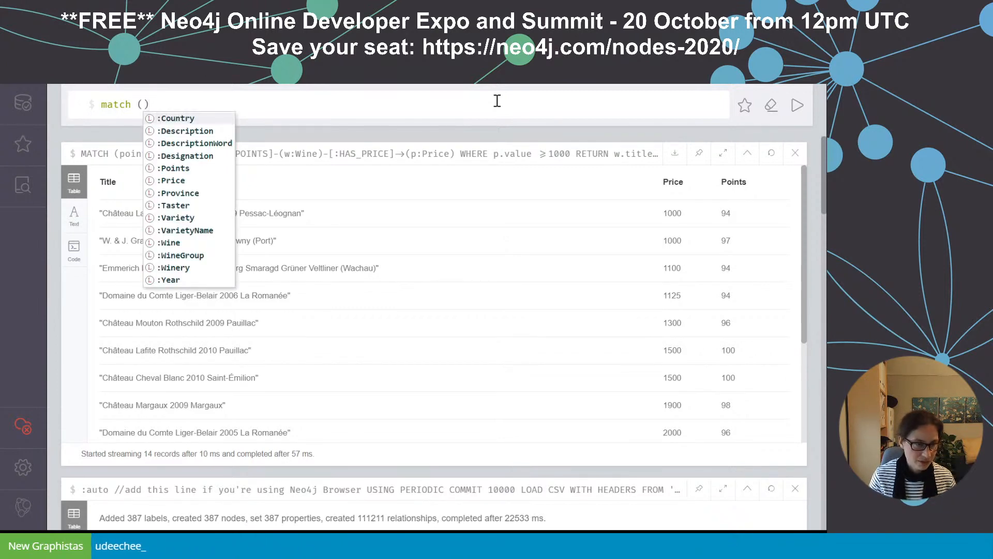
{"action": "type", "text": "p:P"}
{"action": "key", "text": "Return"}
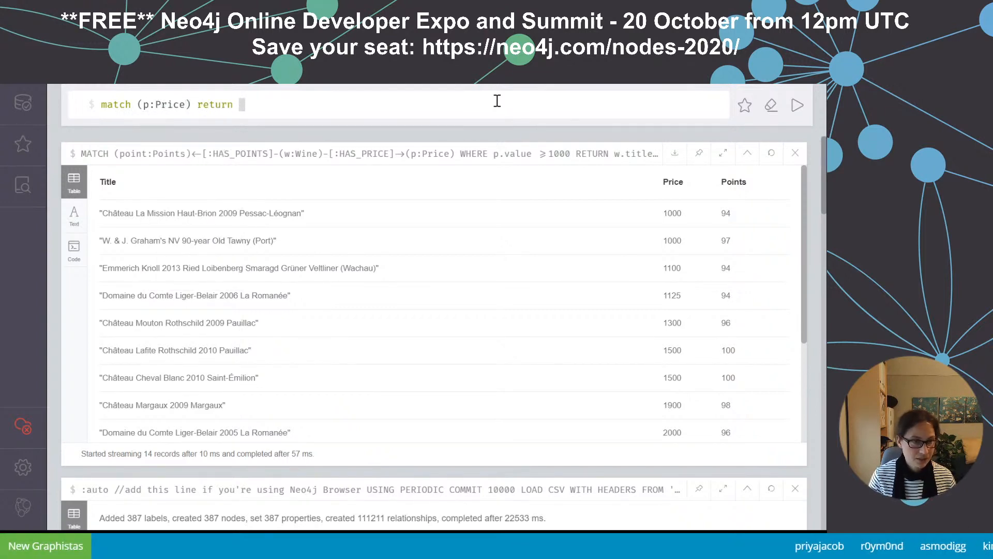
{"action": "type", "text": "(p)"}
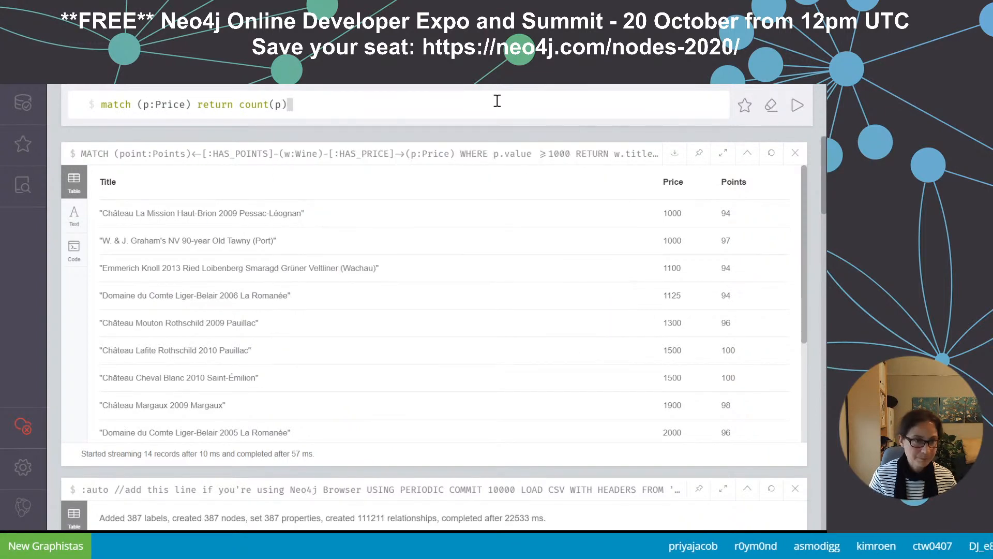
{"action": "key", "text": "Return"}
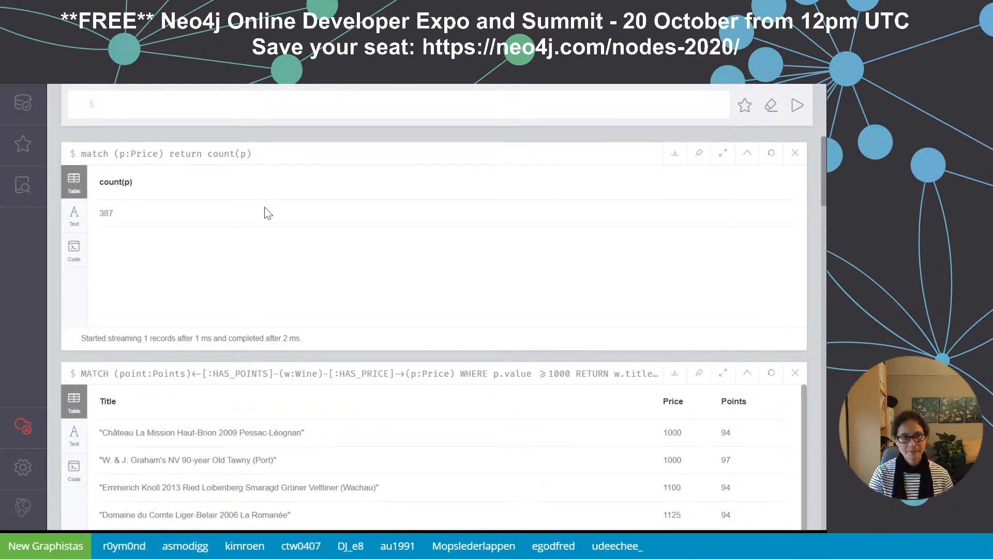
- Reload the Price count query and extend its pattern with <-[:HAS_PRICE]-(w:Wine) after the Price node
{"action": "left_click", "coordinate": [215, 155]}
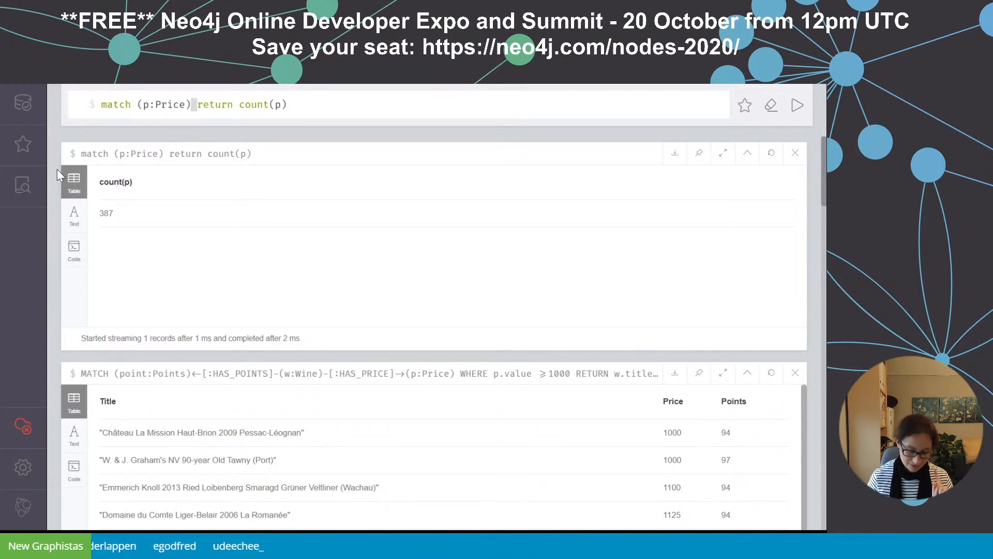
{"action": "type", "text": "<-["}
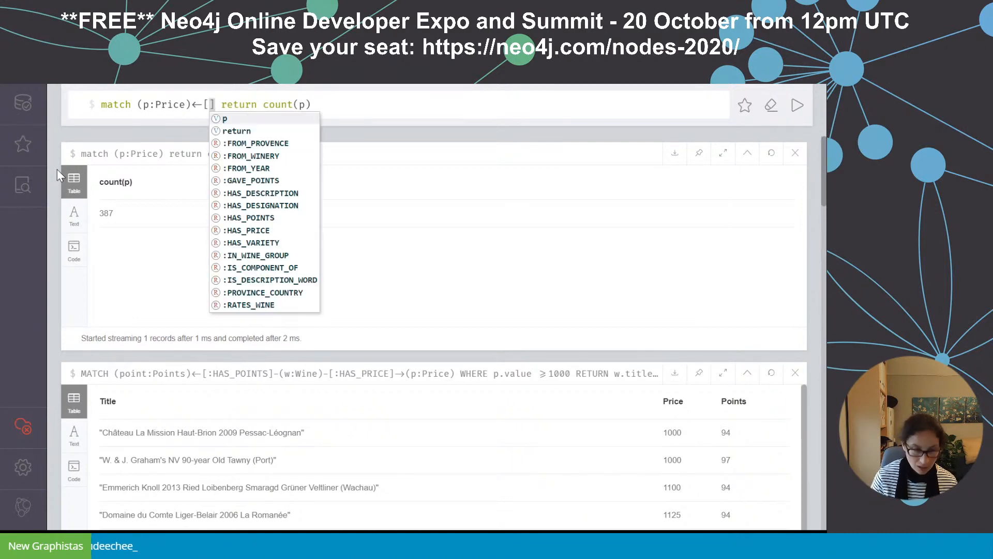
{"action": "type", "text": ":"}
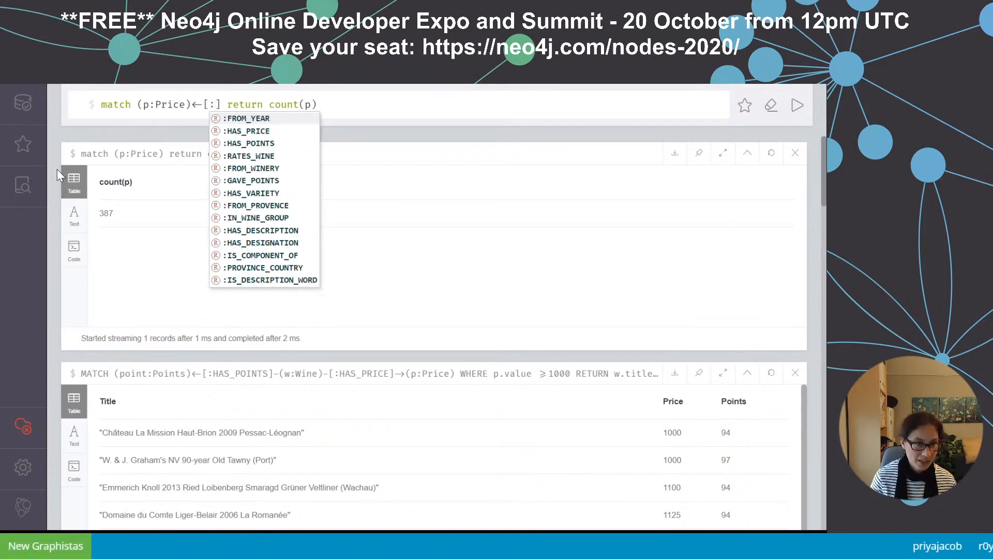
{"action": "key", "text": "Down"}
{"action": "key", "text": "Down"}
{"action": "key", "text": "Up"}
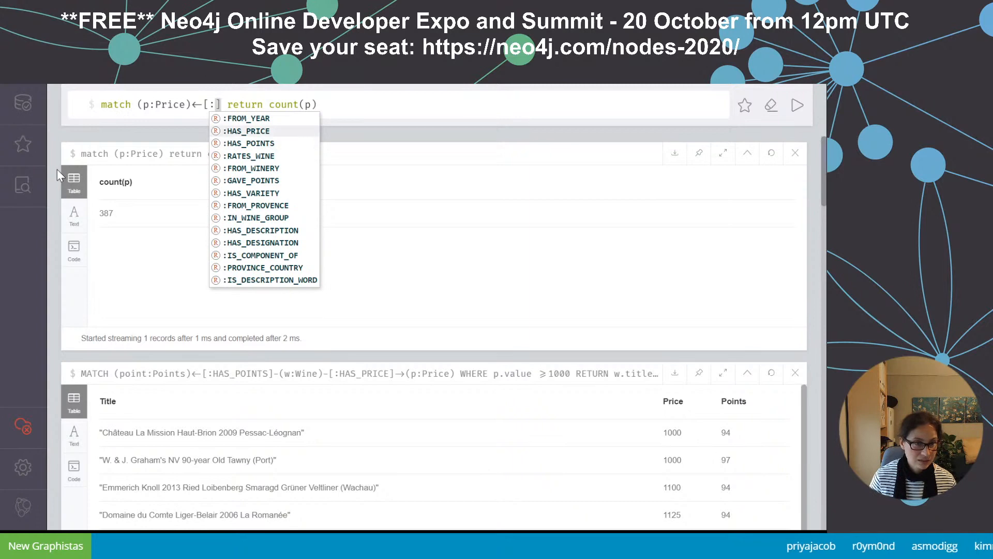
{"action": "key", "text": "Return"}
{"action": "type", "text": "(w:"}
{"action": "key", "text": "Return"}
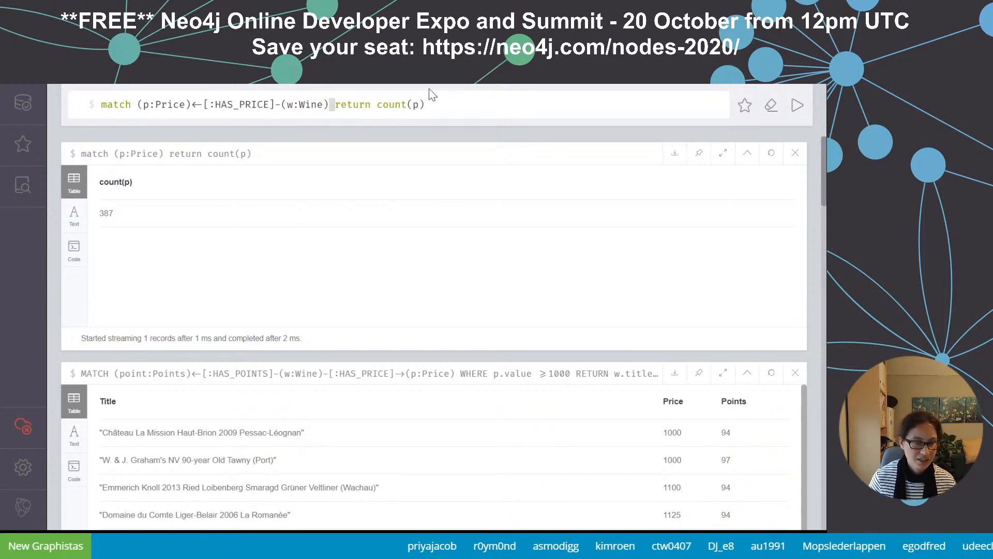
- Change the returned expression to count(w) and run the query to count the wines that have a price
{"action": "left_click", "coordinate": [417, 105]}
{"action": "key", "text": "BackSpace"}
{"action": "type", "text": "w"}
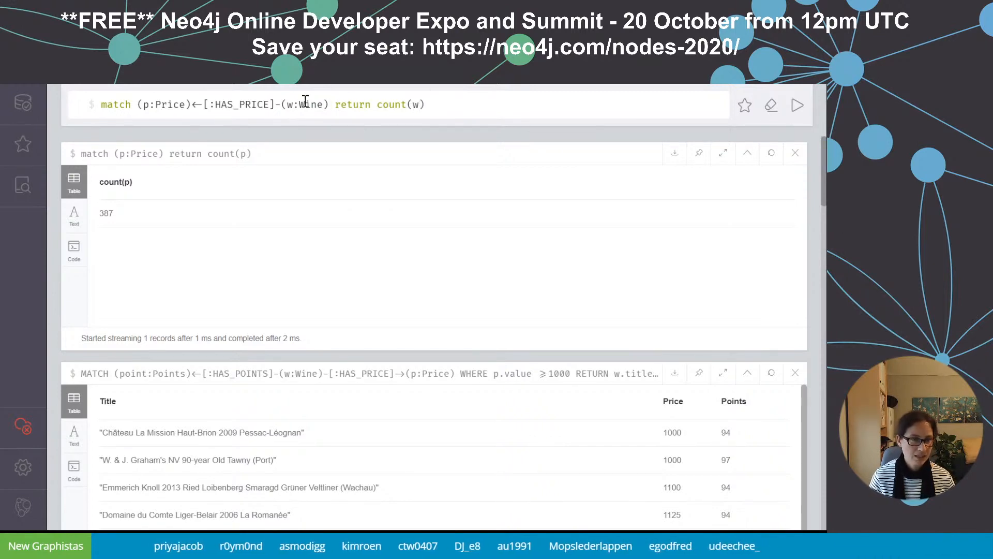
{"action": "key", "text": "Return"}
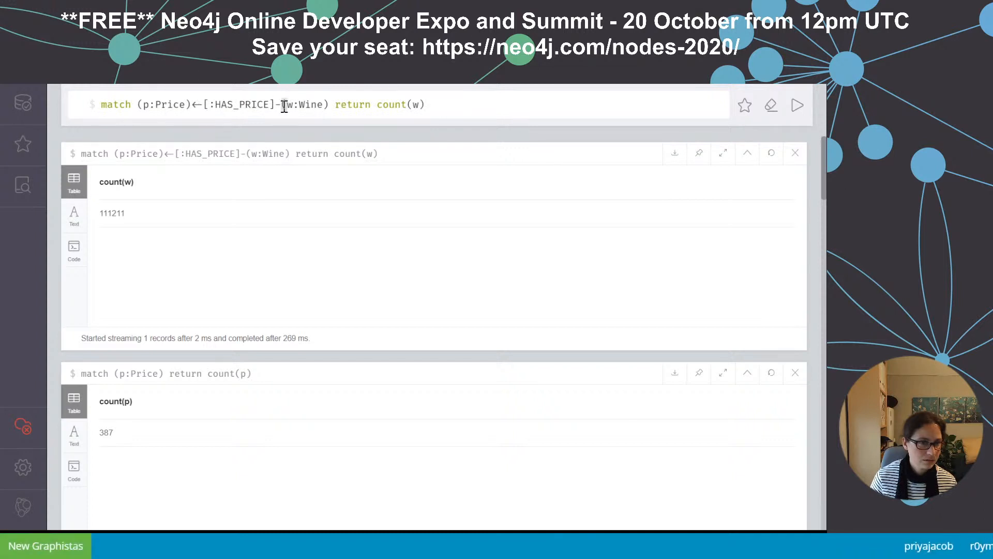
- Remove (p:Price)<-[:HAS_PRICE]- from the pattern and run match (w:Wine) return count(w) to count all wines
{"action": "left_click_drag", "start_coordinate": [232, 112], "coordinate": [139, 106]}
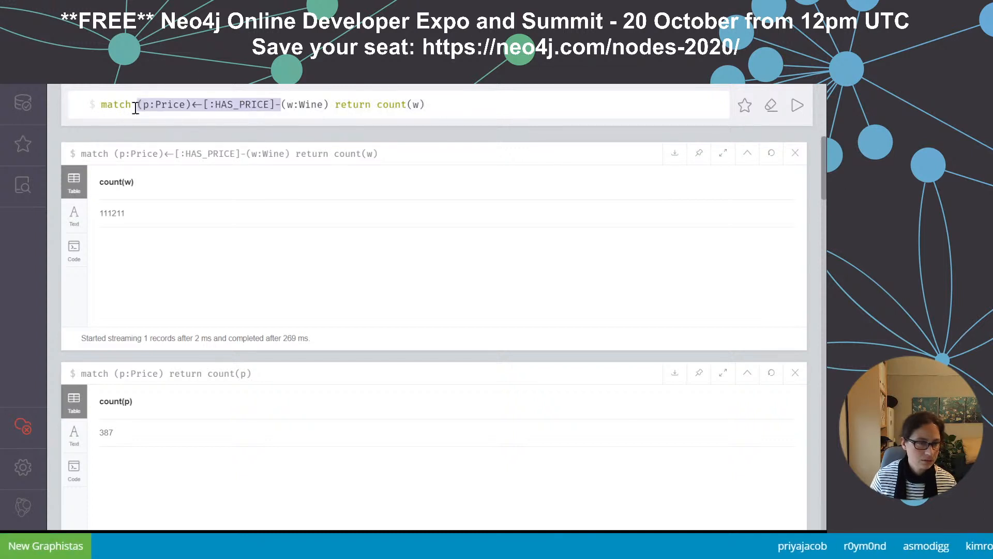
{"action": "key", "text": "BackSpace"}
{"action": "key", "text": "Return"}
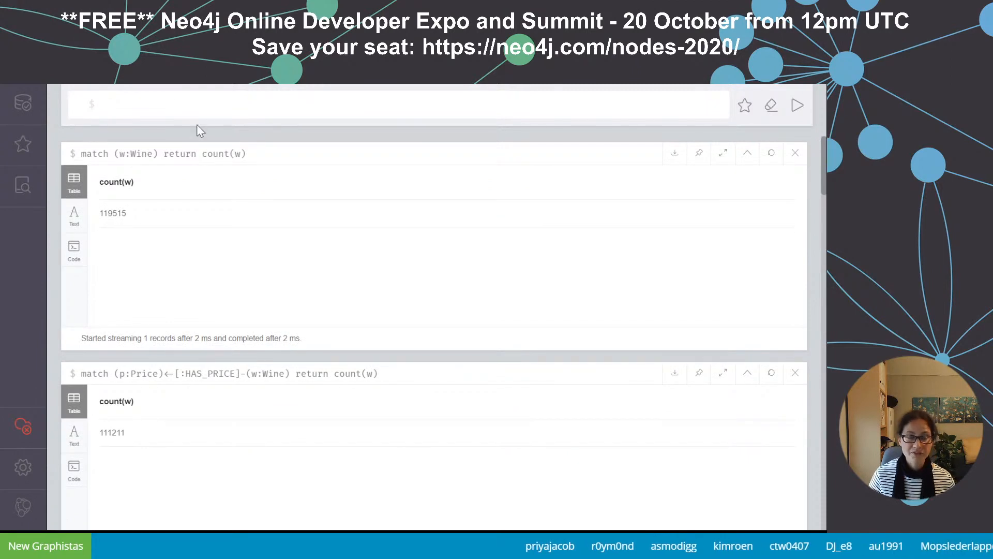
- Reload the HAS_PRICE wine count query and append -[:HAS_POINTS]->(point:Points) after the Wine node
{"action": "left_click", "coordinate": [228, 374]}
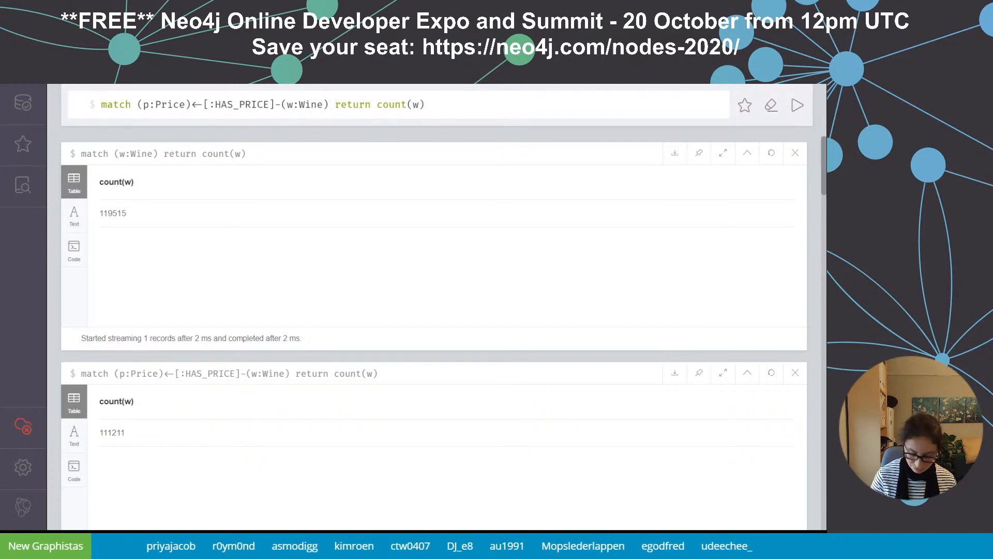
{"action": "left_click", "coordinate": [331, 105]}
{"action": "type", "text": "-[:"}
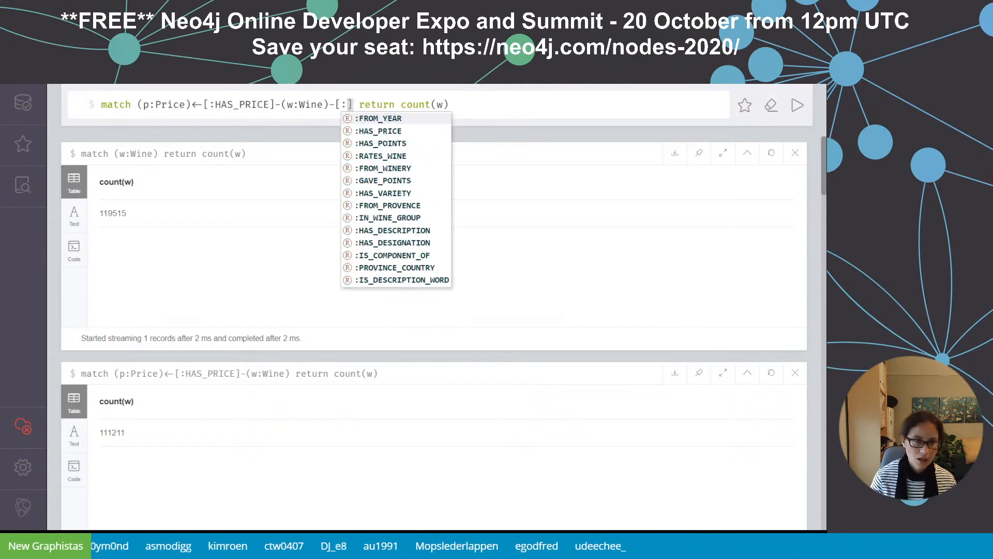
{"action": "key", "text": "Down"}
{"action": "key", "text": "Down"}
{"action": "key", "text": "Return"}
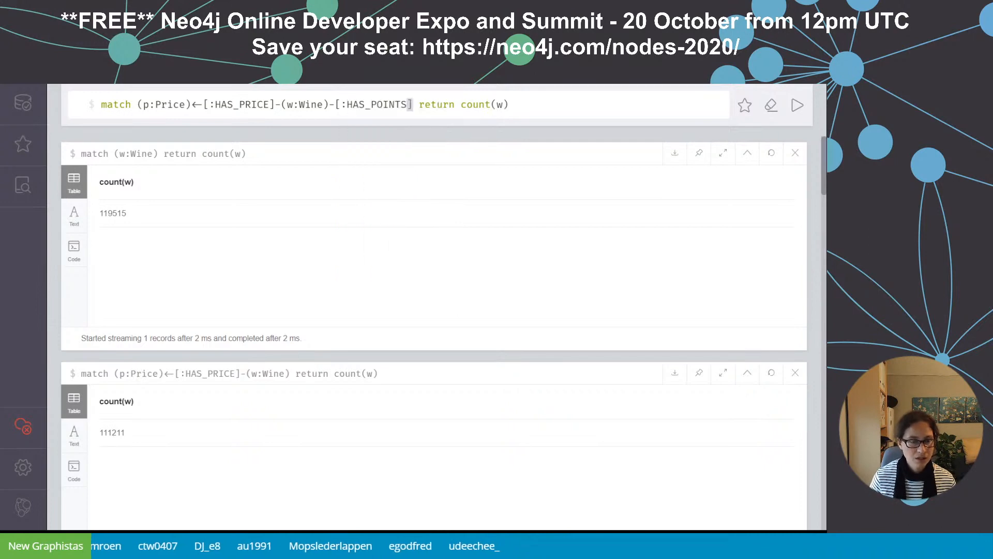
{"action": "type", "text": "-"}
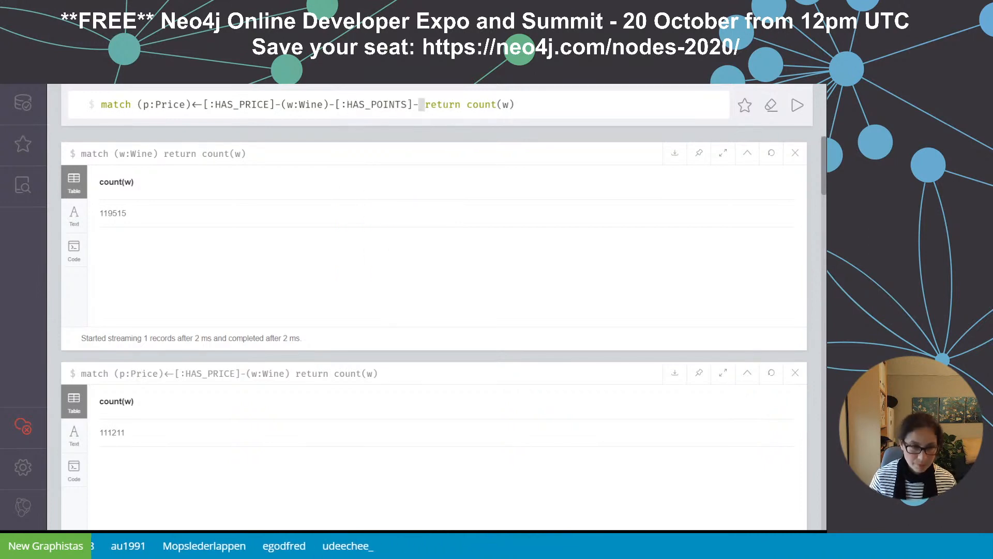
{"action": "type", "text": ">("}
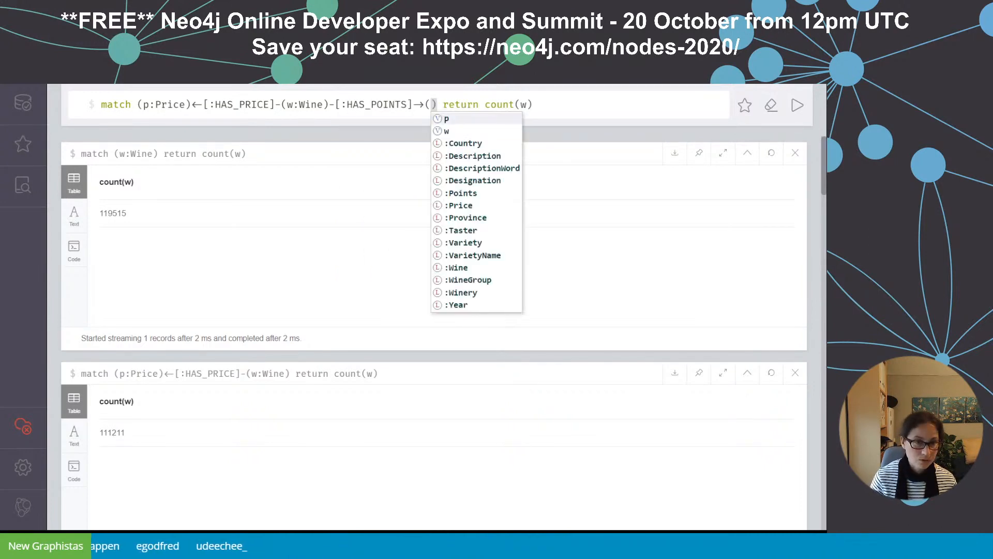
{"action": "type", "text": "point:P"}
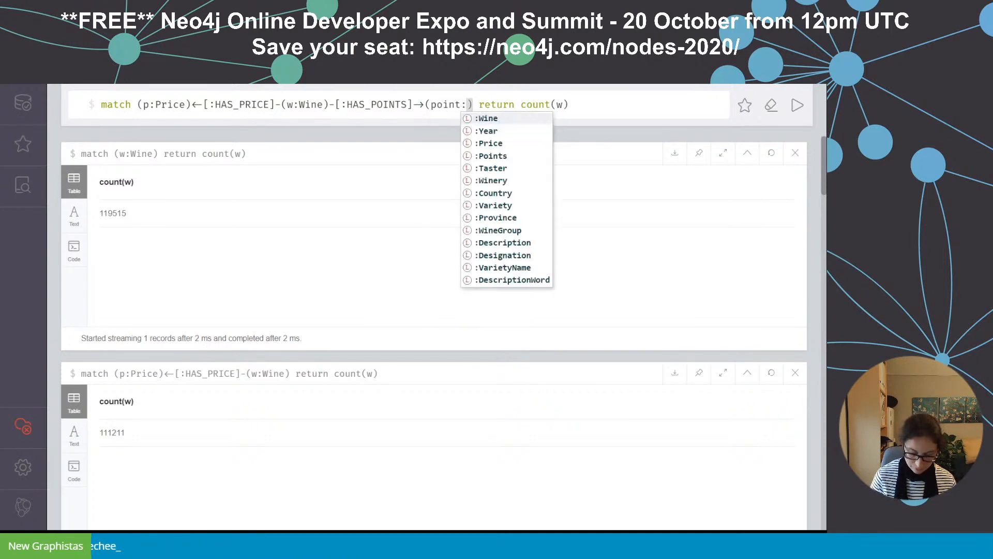
{"action": "key", "text": "Down"}
{"action": "key", "text": "Return"}
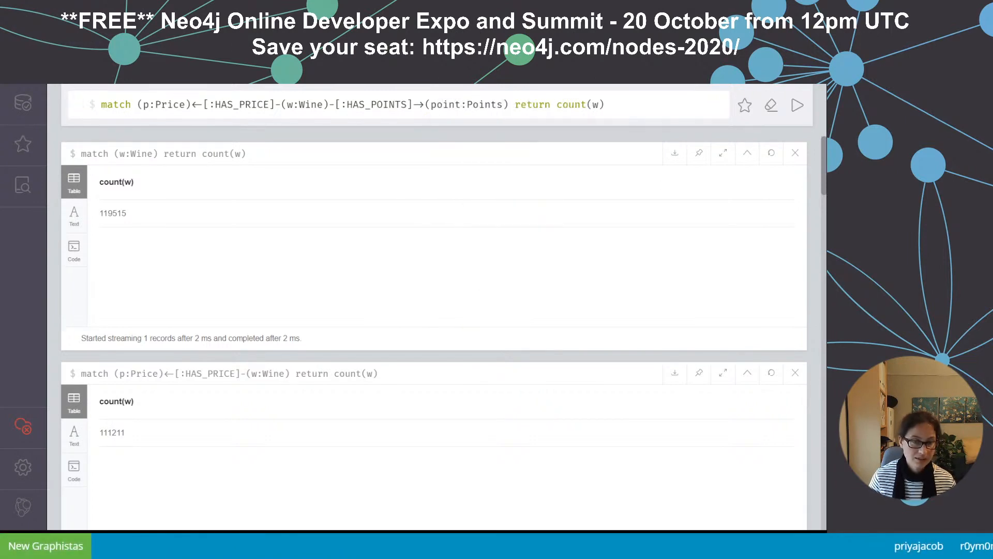
- Run the query counting wines with both price and points, and compare the count with the earlier results
{"action": "key", "text": "Return"}
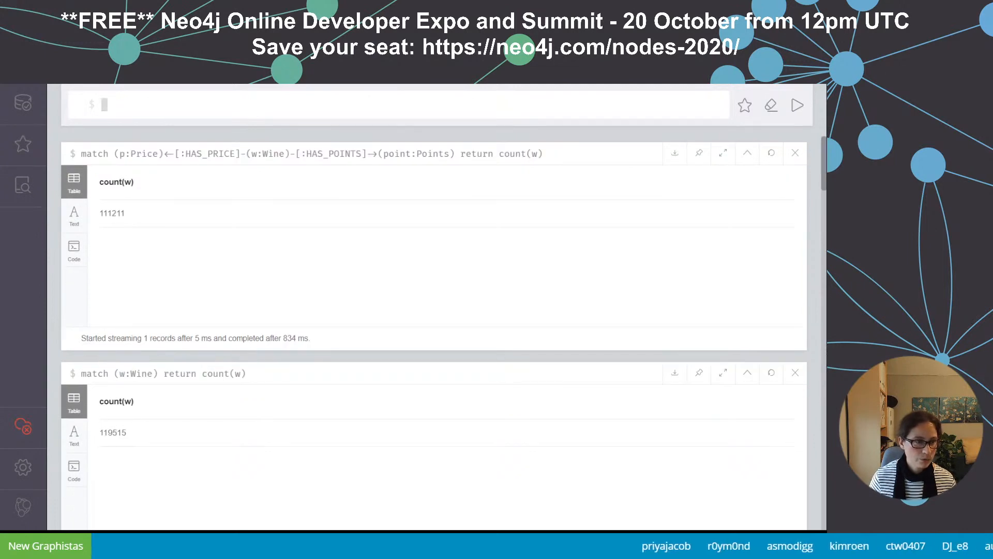
{"action": "scroll", "coordinate": [510, 232], "scroll_direction": "down", "scroll_amount": 4}
{"action": "scroll", "coordinate": [510, 233], "scroll_direction": "up", "scroll_amount": 4}
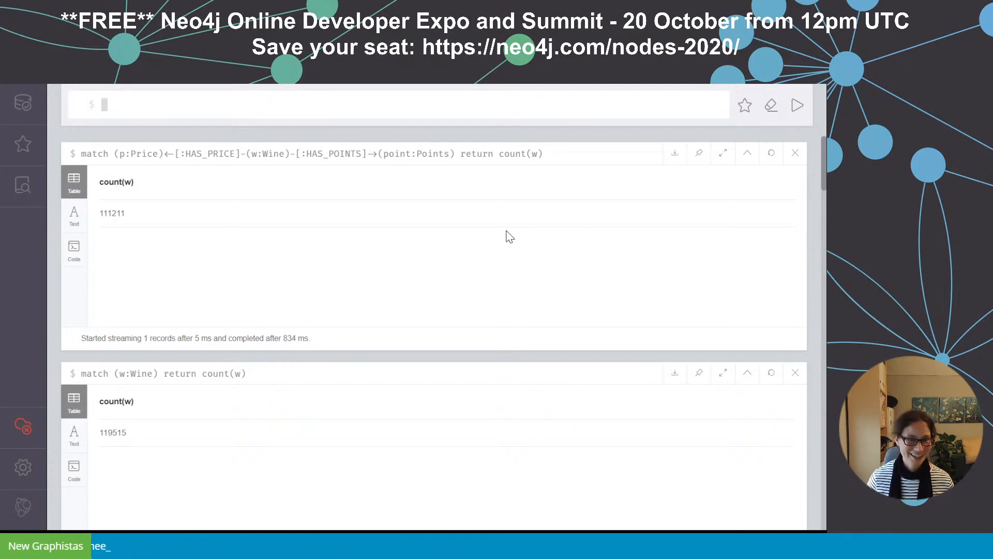
- Reload the query counting wines with price and points, and restrict the Points node to {value:100}
{"action": "left_click", "coordinate": [432, 156]}
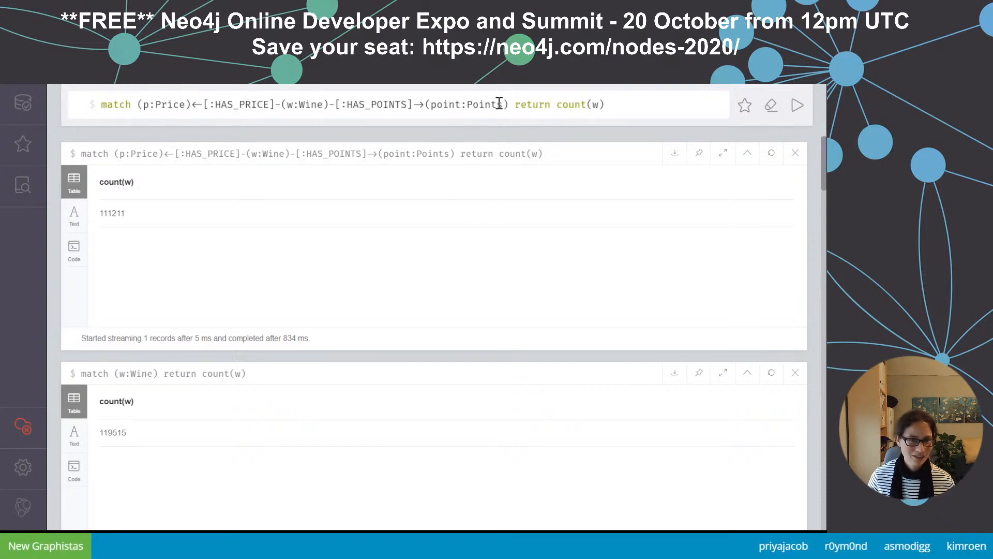
{"action": "type", "text": "{"}
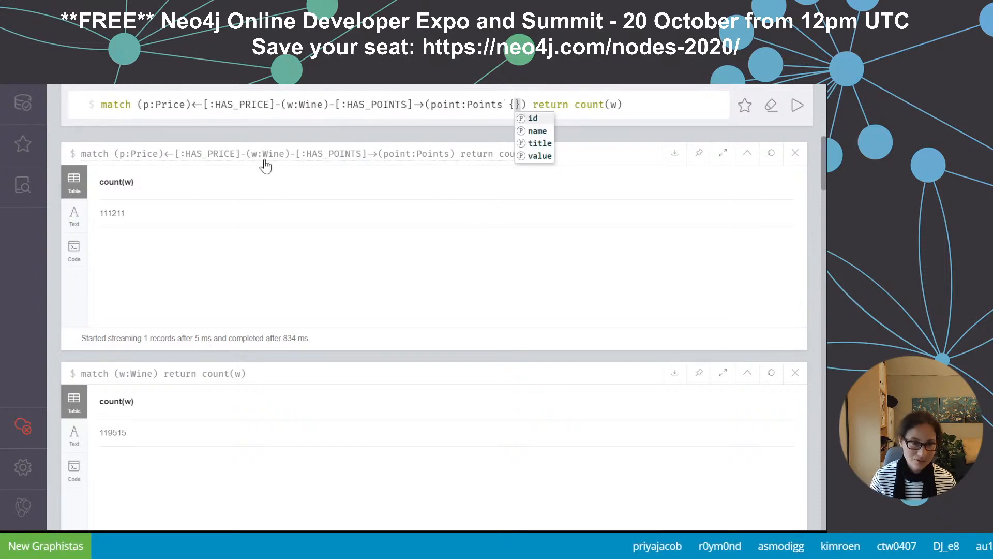
{"action": "type", "text": "value"}
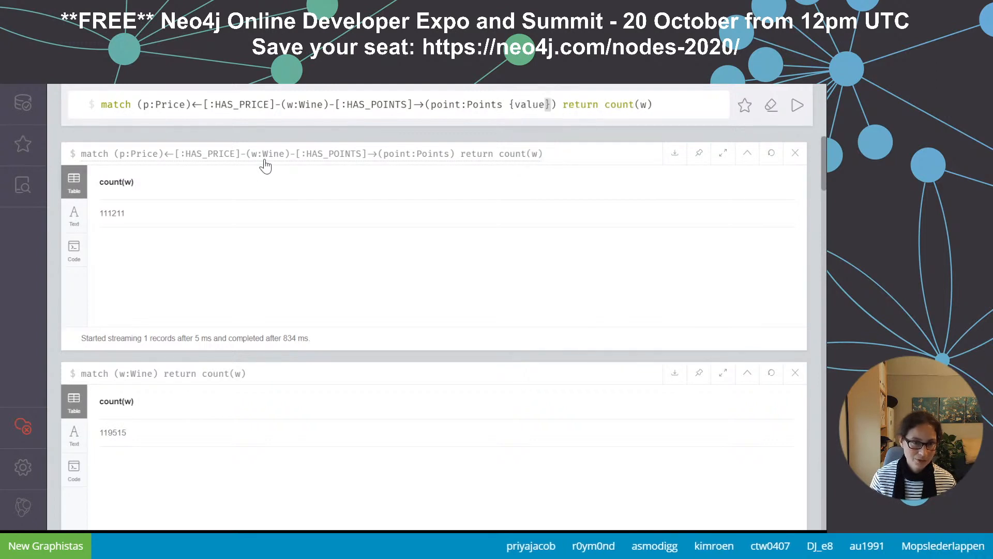
{"action": "type", "text": ":100"}
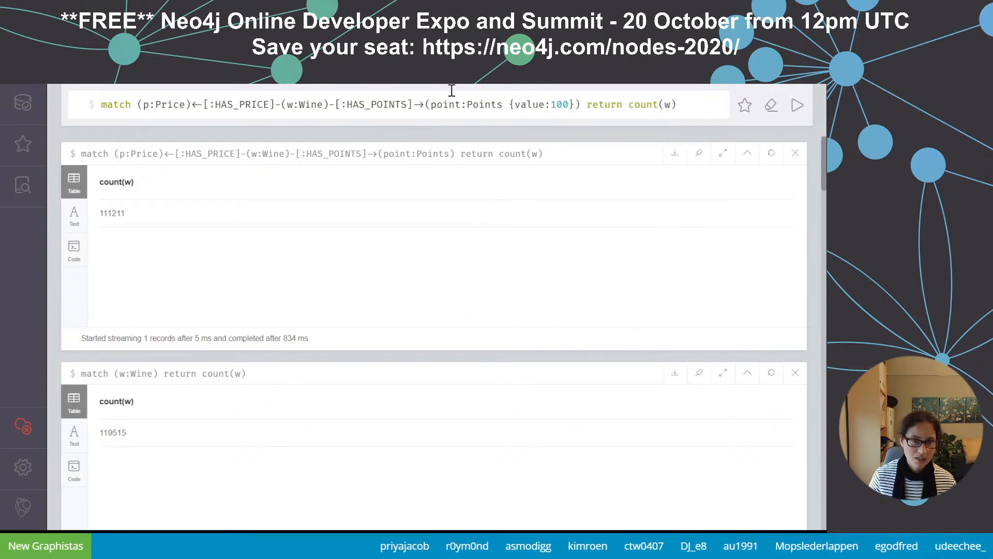
- Put the return clause on its own line as return w.title AS Title, p.value AS Price ORDER BY Price
{"action": "left_click", "coordinate": [586, 104]}
{"action": "key", "text": "shift+Return"}
{"action": "left_click_drag", "start_coordinate": [197, 119], "coordinate": [138, 123]}
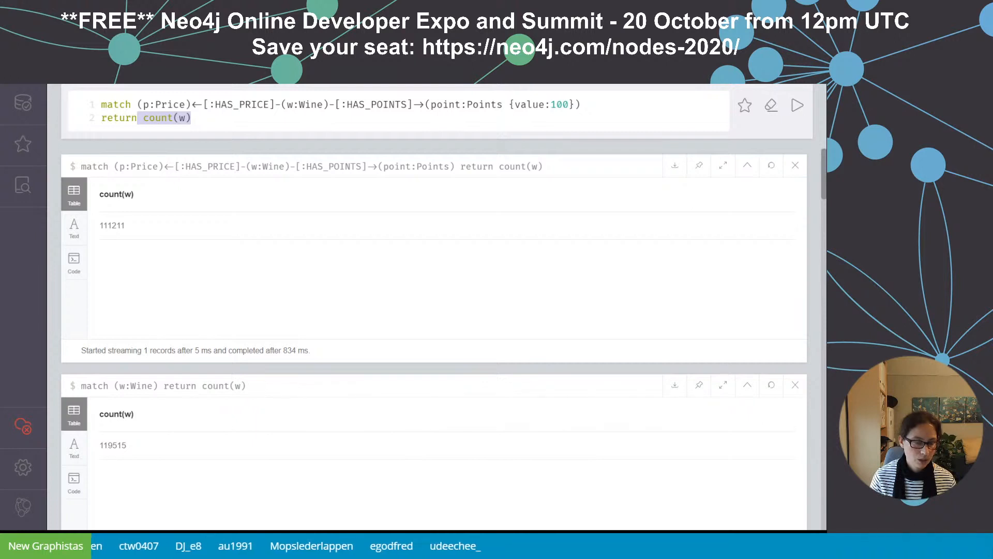
{"action": "type", "text": "w.title,"}
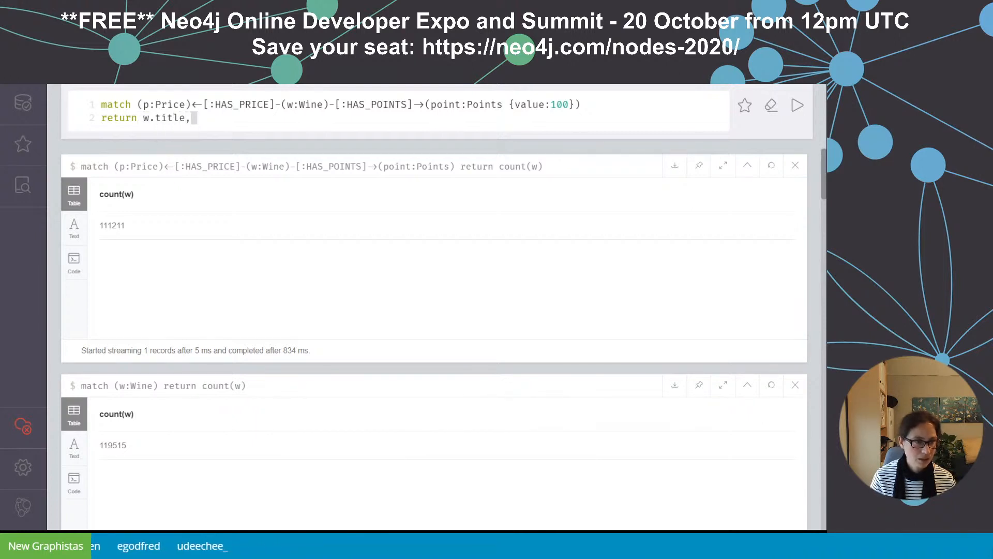
{"action": "type", "text": " p"}
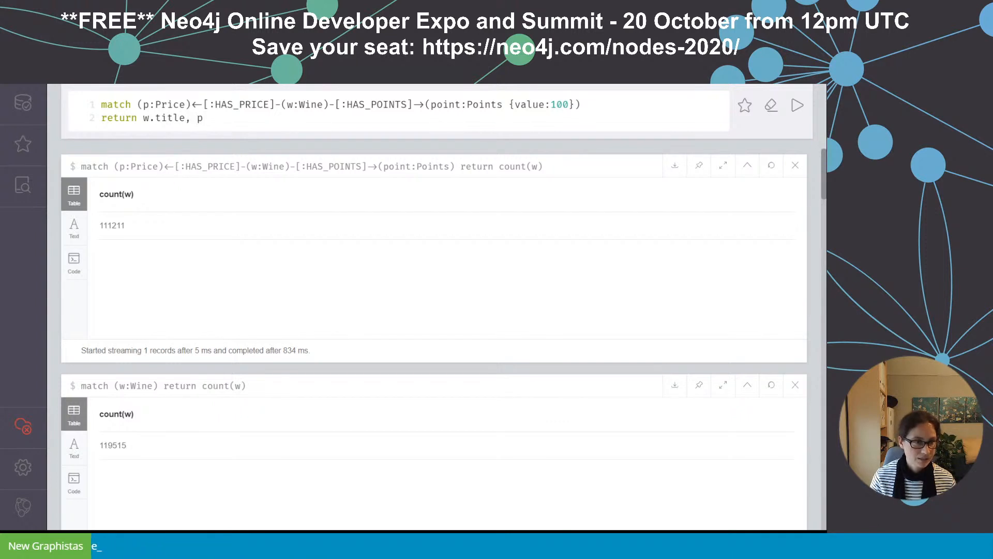
{"action": "type", "text": ".value A"}
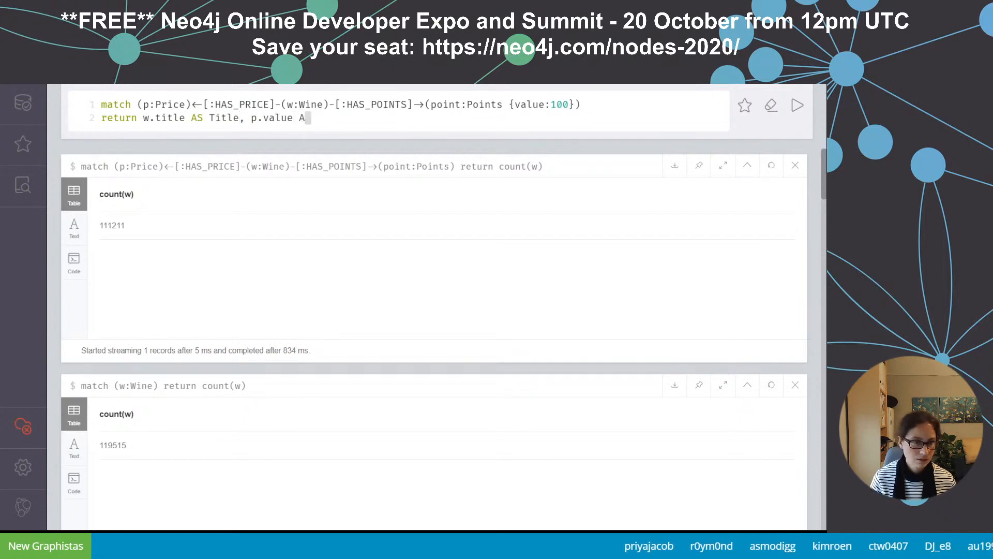
{"action": "type", "text": "S Price"}
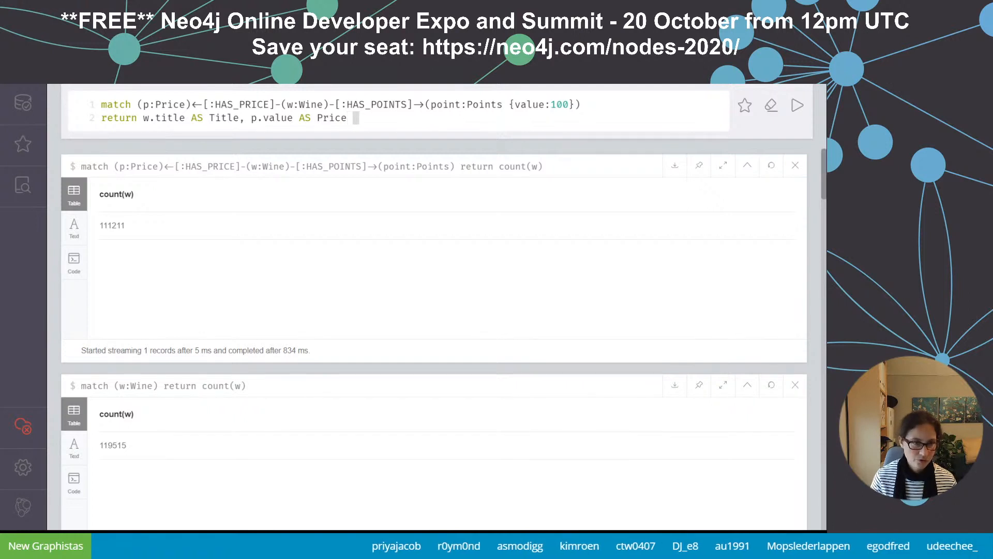
{"action": "type", "text": " ORDER BY Price"}
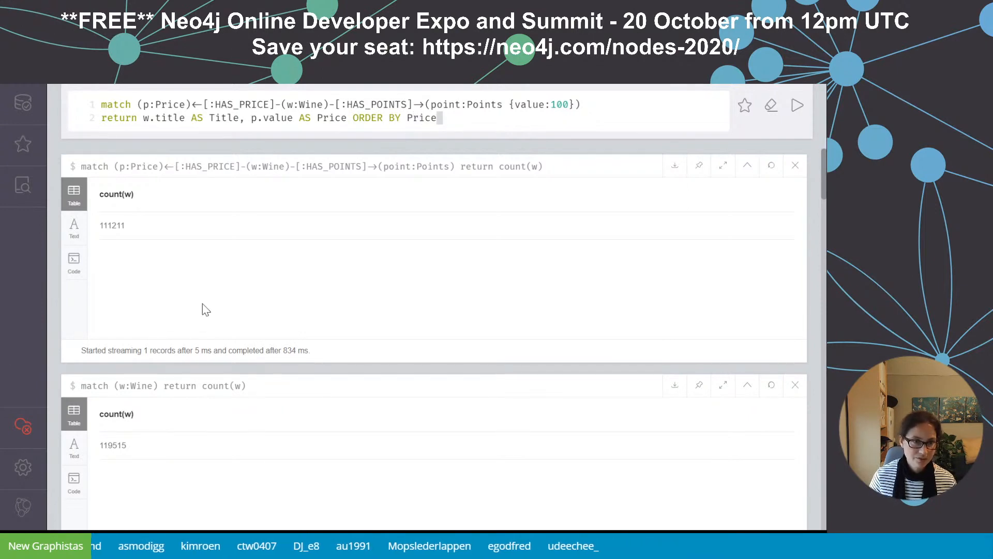
- Run the 100-point wine query and review the full list of titles and prices
{"action": "key", "text": "shift+Home"}
{"action": "key", "text": "shift+Up"}
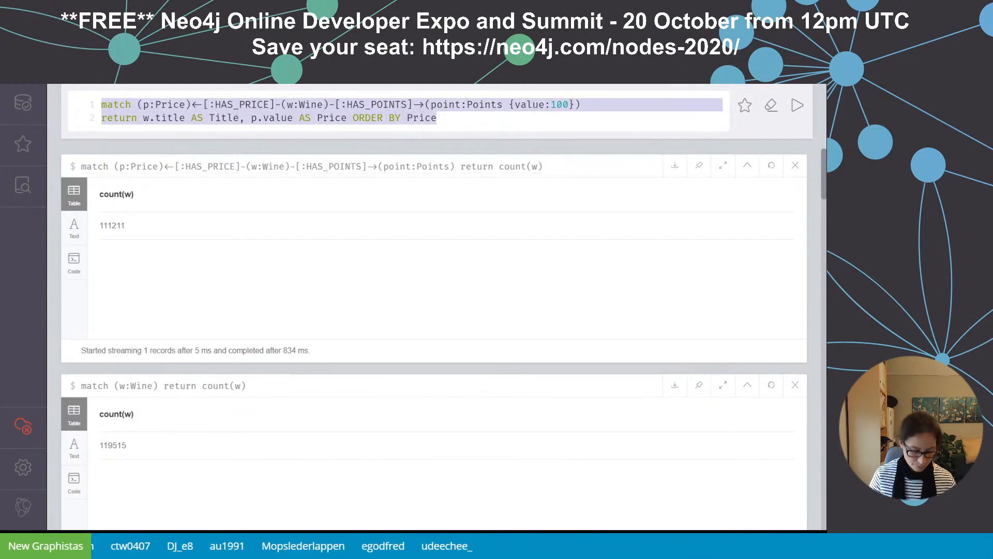
{"action": "key", "text": "ctrl+Return"}
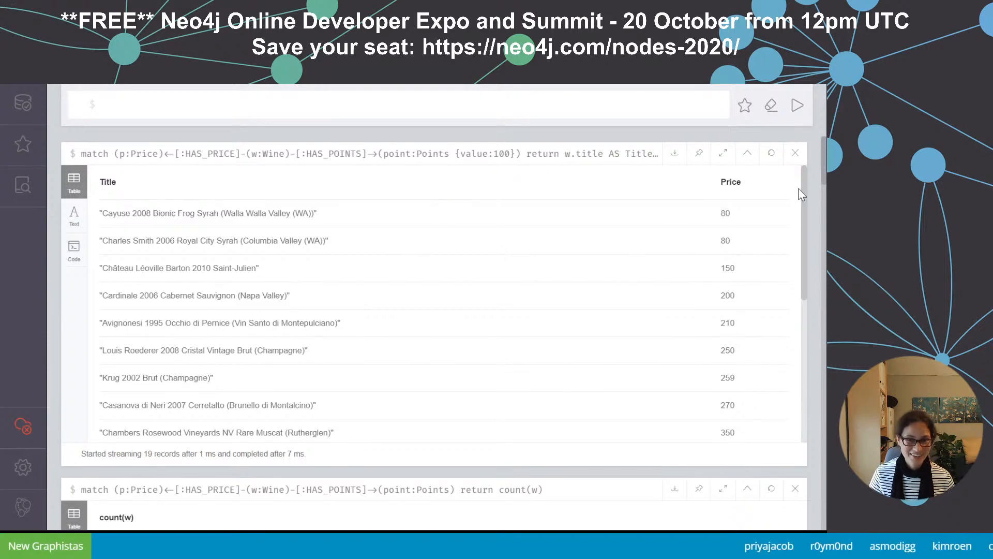
{"action": "scroll", "coordinate": [787, 362], "scroll_direction": "down", "scroll_amount": 5}
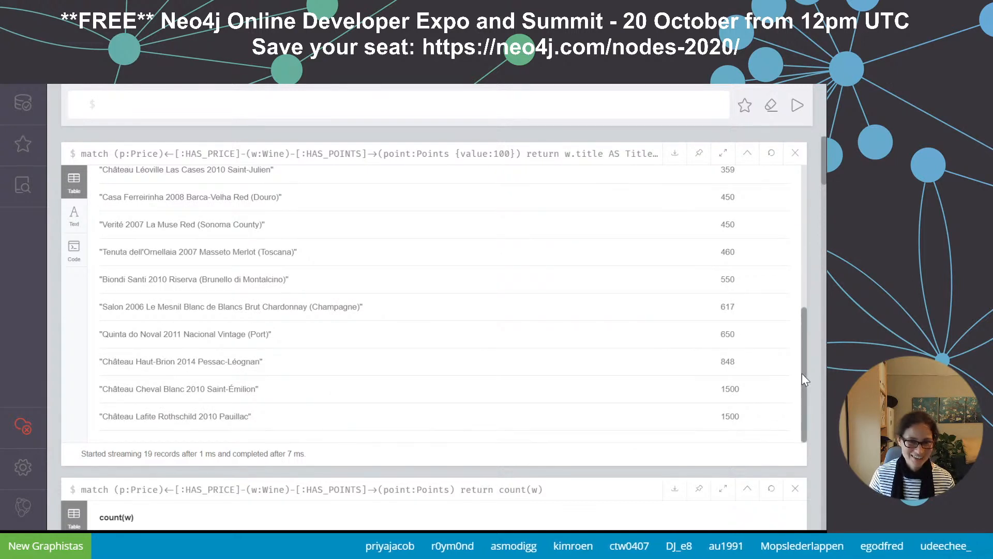
{"action": "left_click_drag", "start_coordinate": [802, 373], "coordinate": [780, 210]}
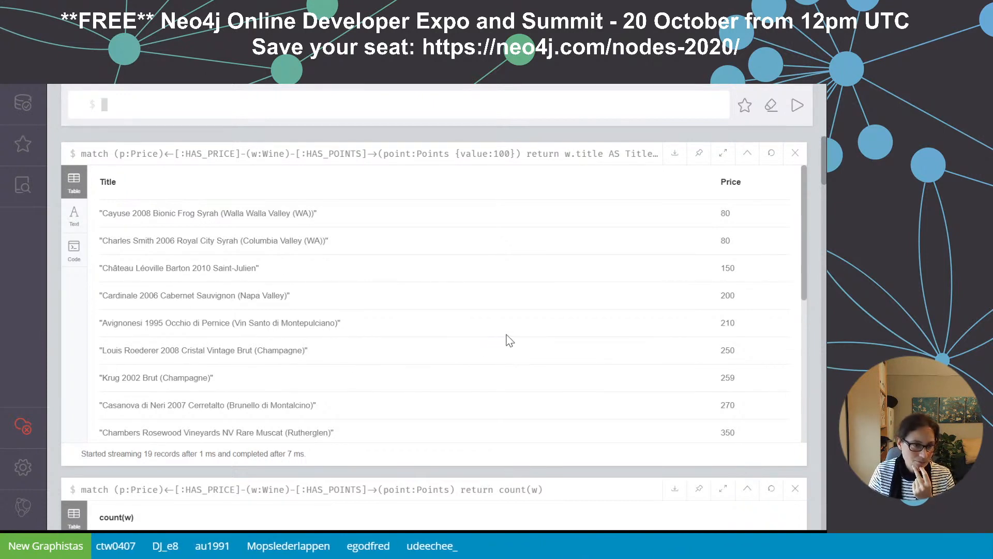
{"action": "scroll", "coordinate": [510, 340], "scroll_direction": "down", "scroll_amount": 1}
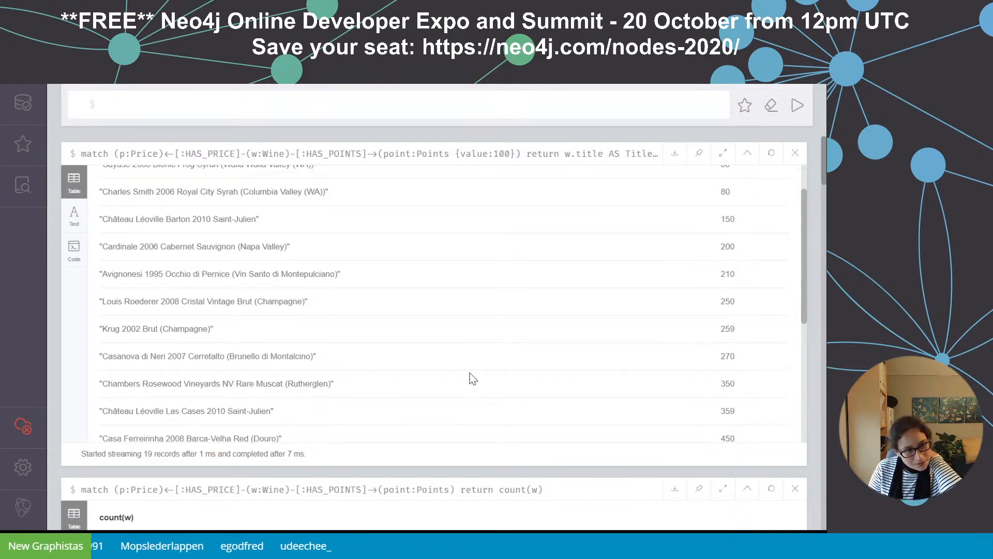
{"action": "scroll", "coordinate": [464, 378], "scroll_direction": "down", "scroll_amount": 4}
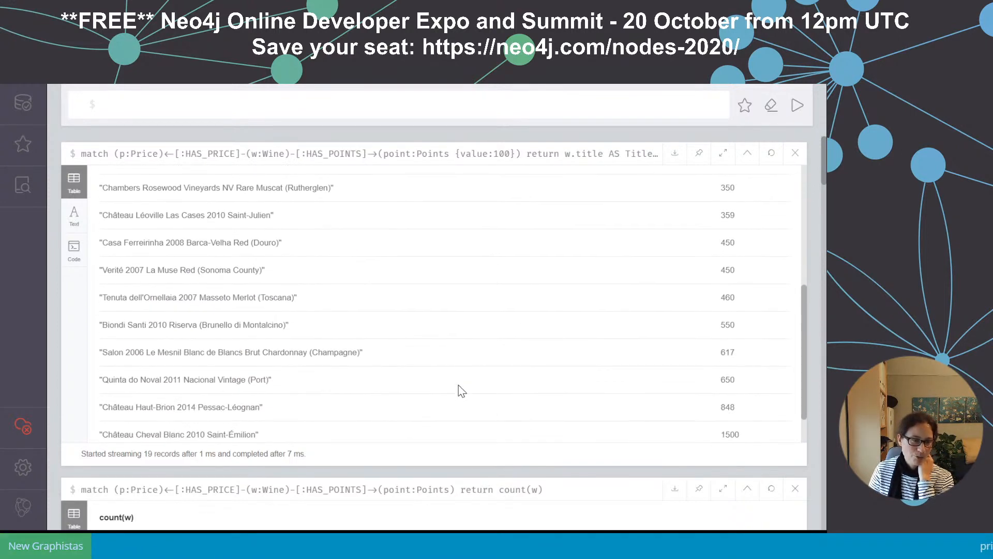
{"action": "scroll", "coordinate": [458, 385], "scroll_direction": "down", "scroll_amount": 1}
{"action": "scroll", "coordinate": [459, 385], "scroll_direction": "up", "scroll_amount": 5}
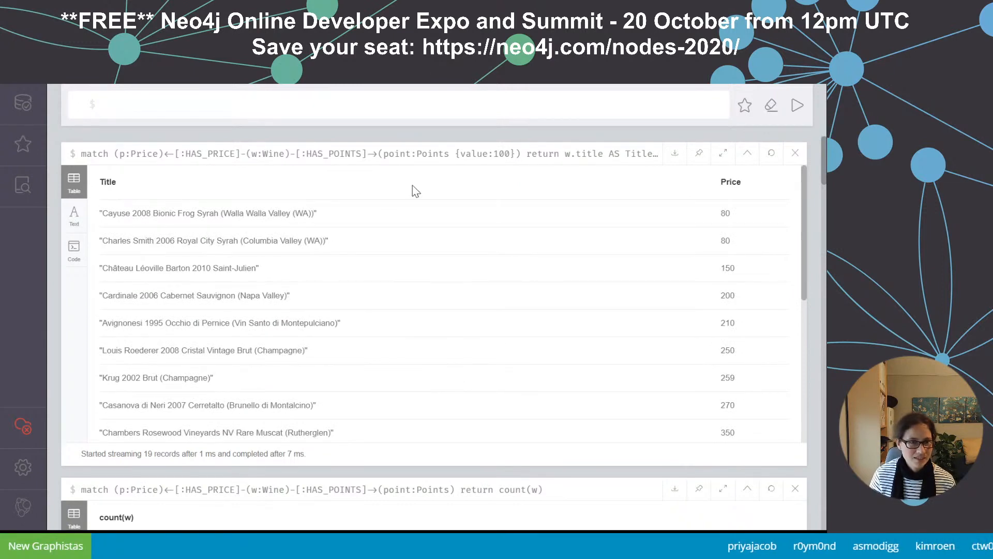
- Reload the 100-point wine query and add a second match pattern on a new line beginning (w:Wine)-[:HAS_VARIETY]->
{"action": "left_click", "coordinate": [408, 155]}
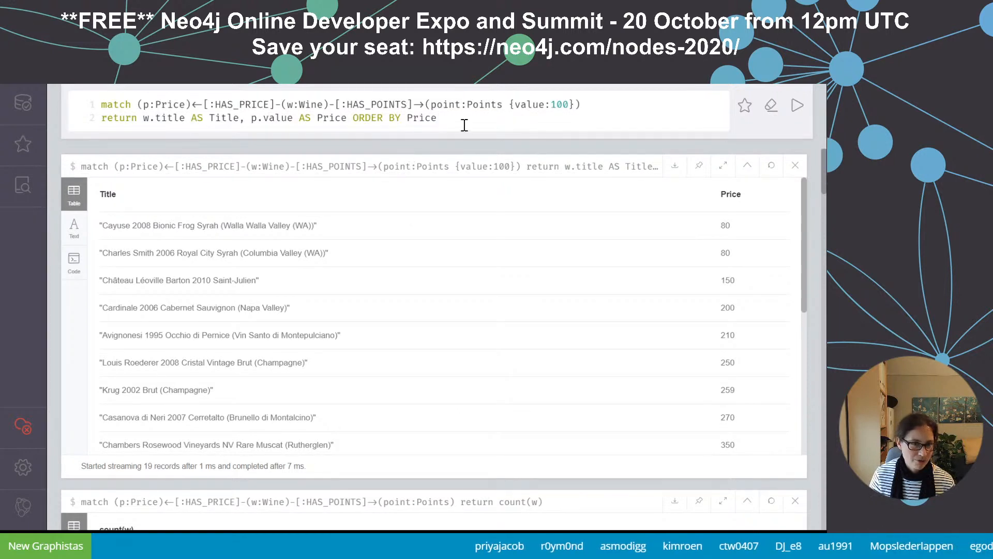
{"action": "left_click", "coordinate": [603, 104]}
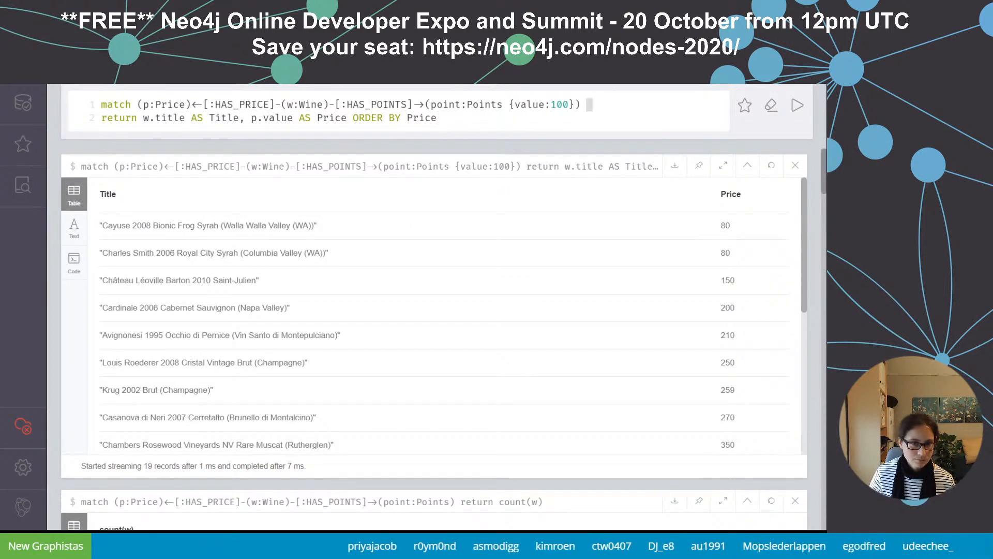
{"action": "key", "text": "BackSpace"}
{"action": "type", "text": ","}
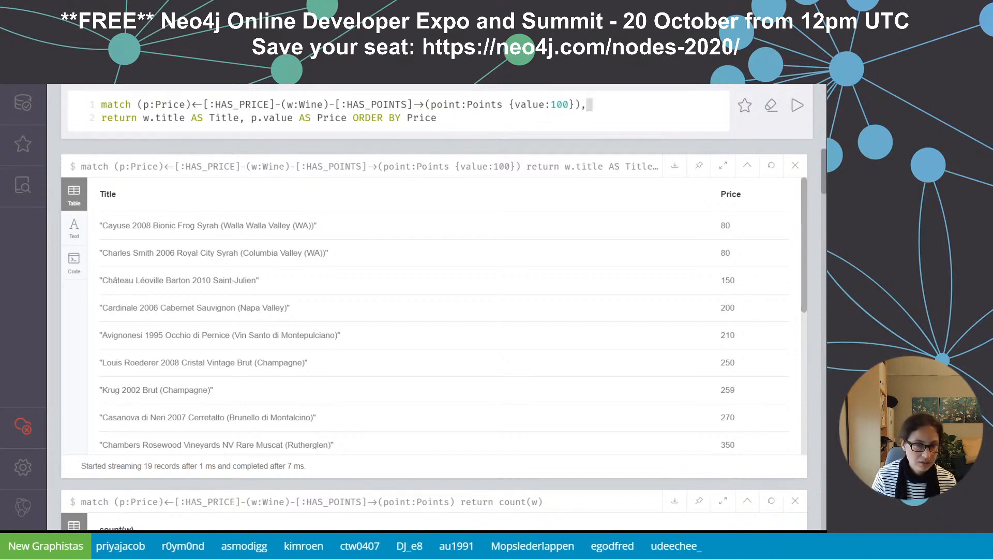
{"action": "key", "text": "Return"}
{"action": "type", "text": "(w:Wine)"}
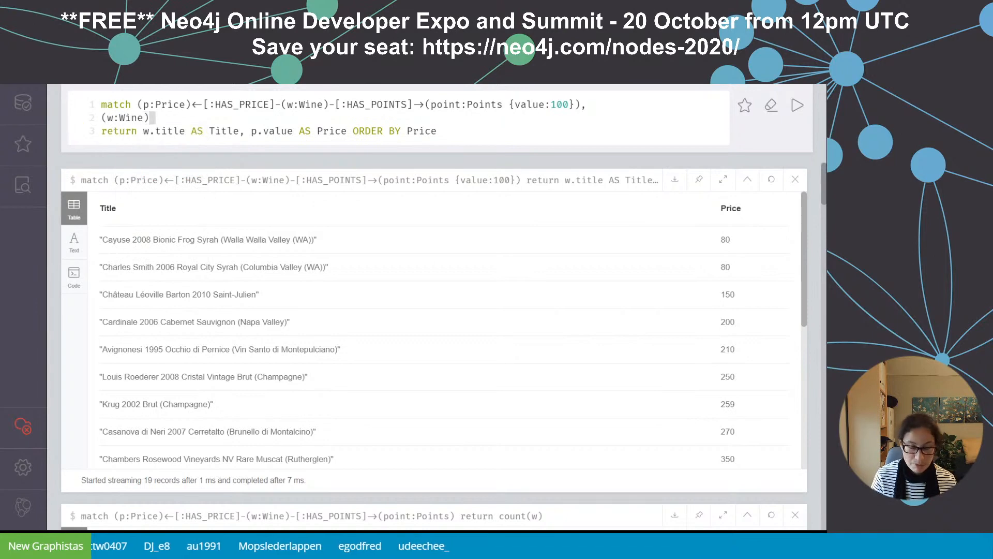
{"action": "type", "text": "-[:v"}
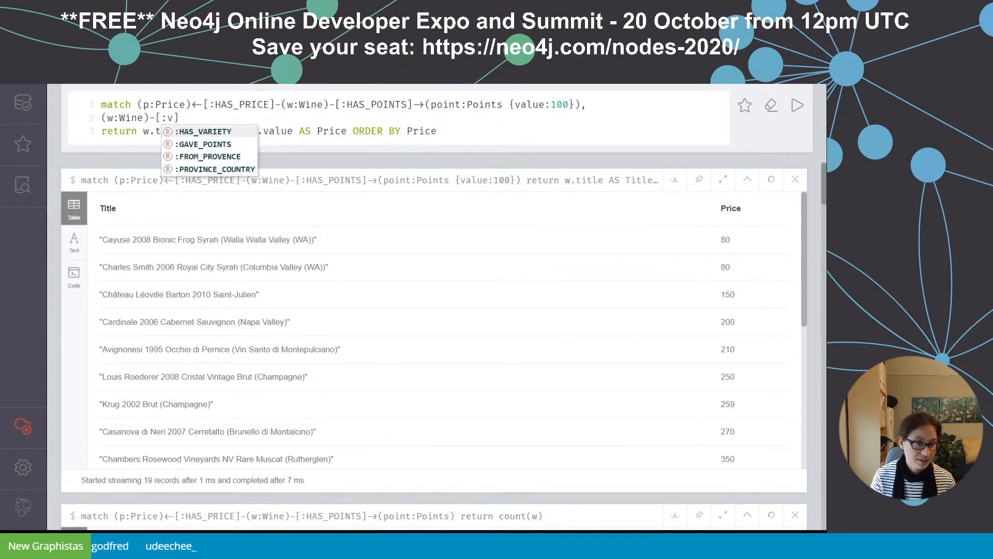
{"action": "key", "text": "Return"}
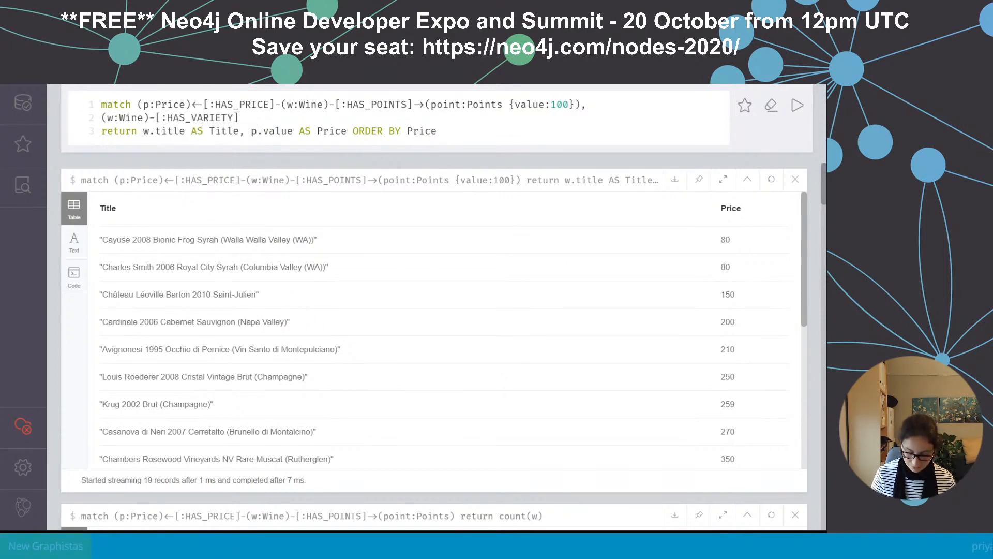
{"action": "type", "text": "->("}
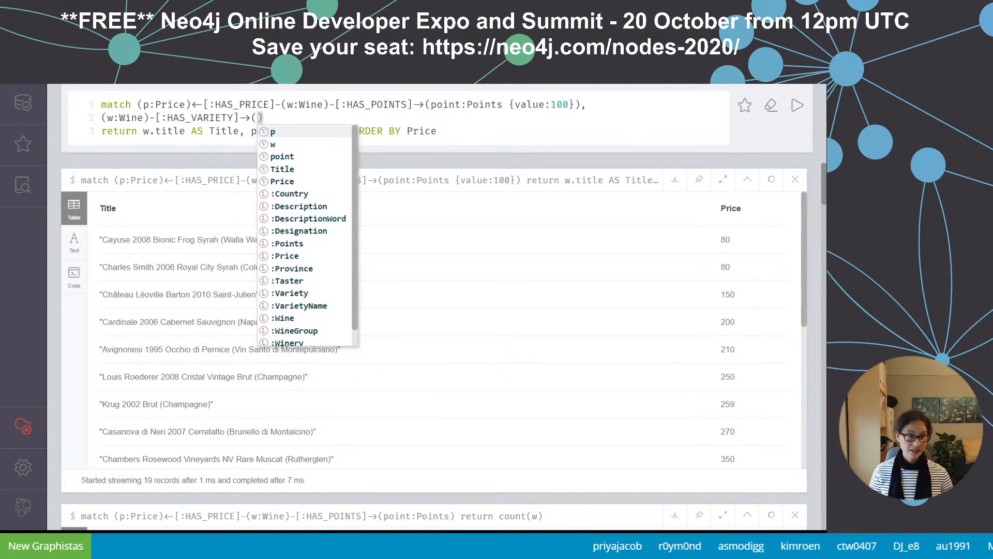
- Complete the HAS_VARIETY pattern with the target node (v:Variety)
{"action": "type", "text": "v:"}
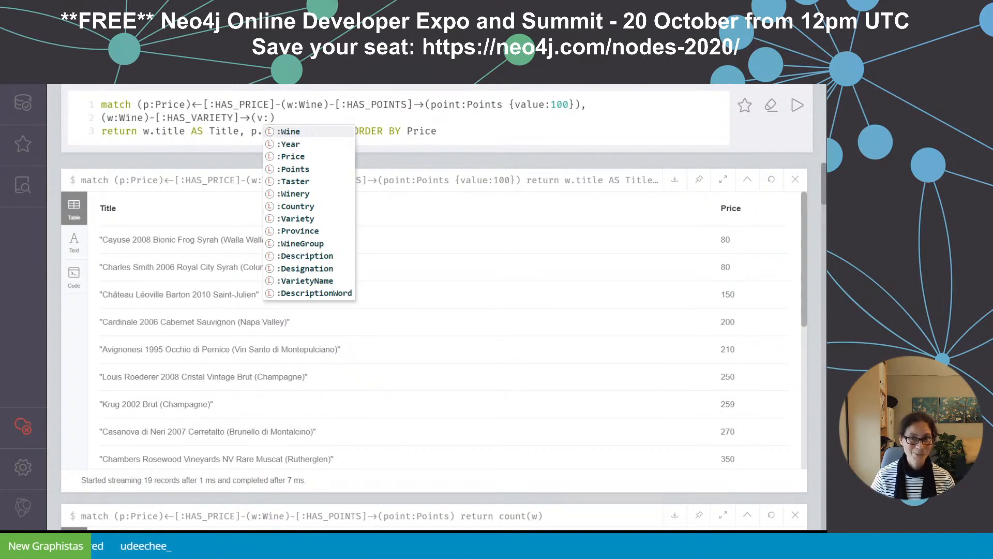
{"action": "key", "text": "Up"}
{"action": "key", "text": "Up"}
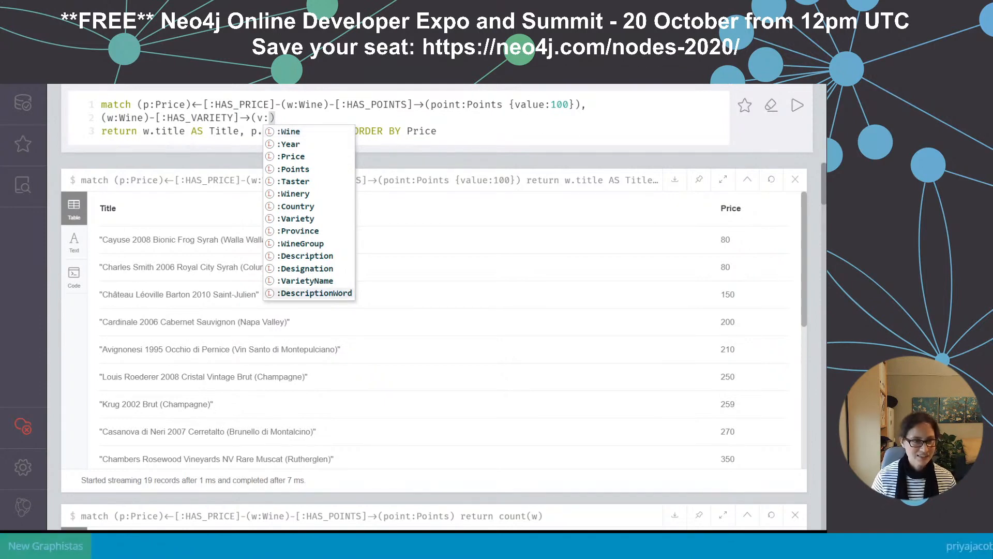
{"action": "key", "text": "Up"}
{"action": "key", "text": "Return"}
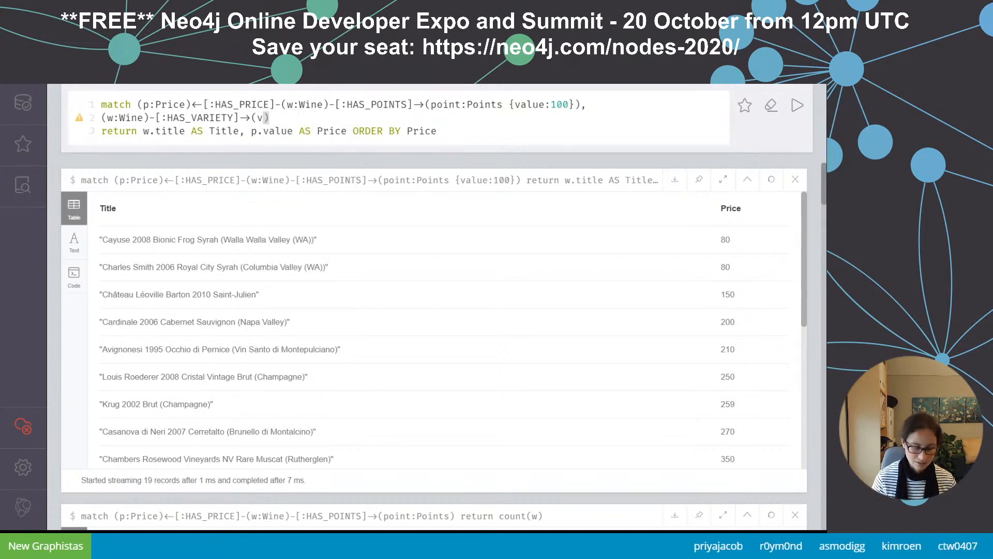
{"action": "type", "text": ":v"}
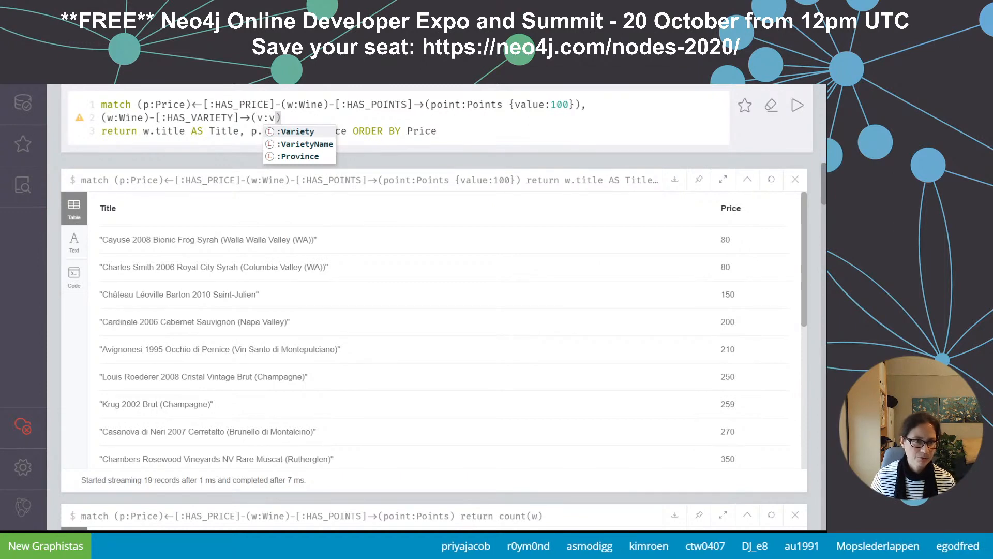
{"action": "left_click", "coordinate": [312, 130]}
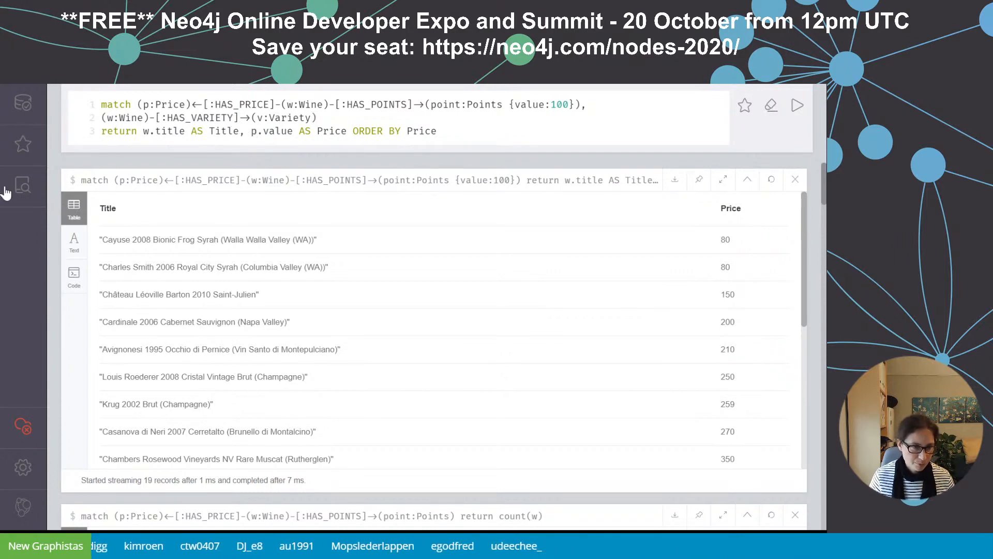
- Insert v.name AS Variety between Title and Price in the return clause and run the query
{"action": "type", "text": "v.name"}
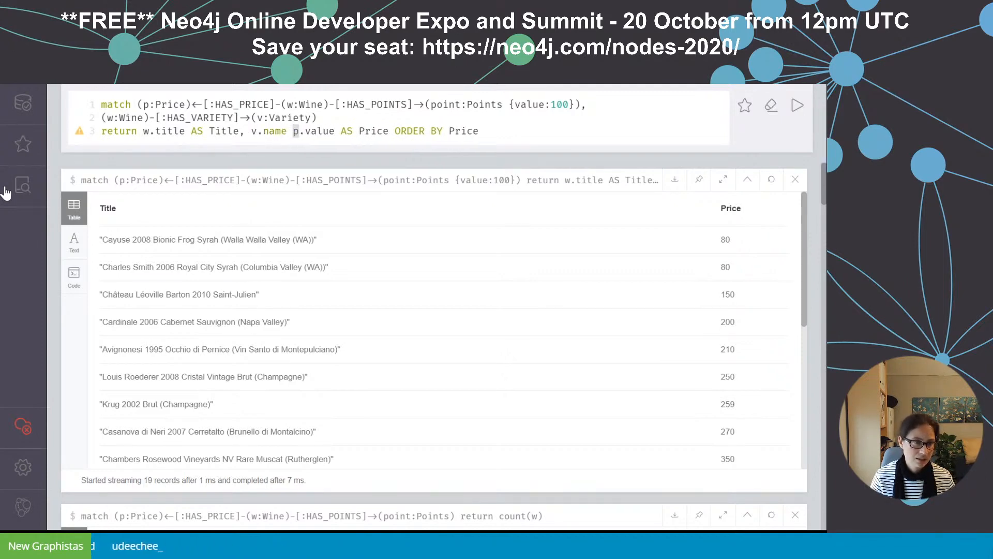
{"action": "type", "text": " AS Variety,"}
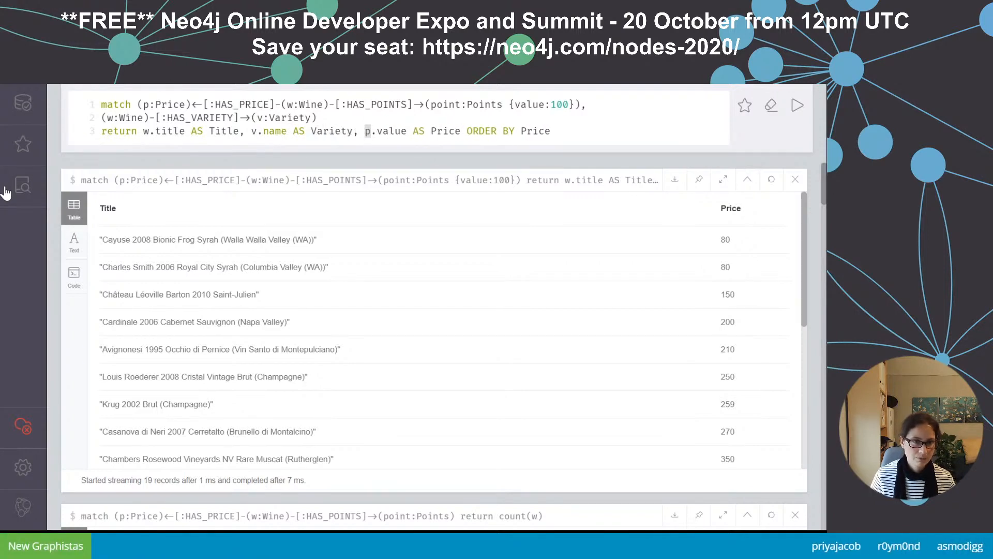
{"action": "key", "text": "ctrl+Return"}
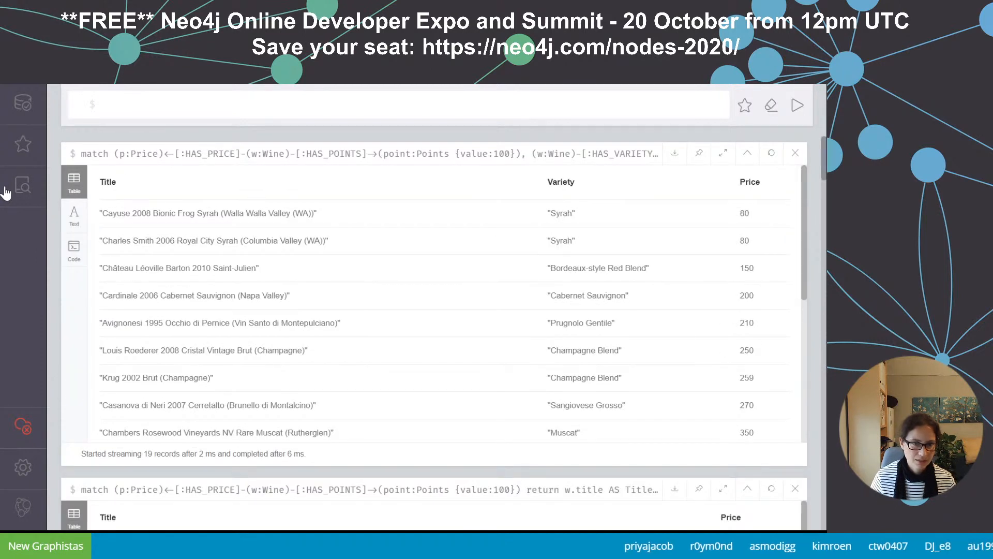
- Load the title, variety and price query back into the editor and select its entire text
{"action": "left_click", "coordinate": [337, 153]}
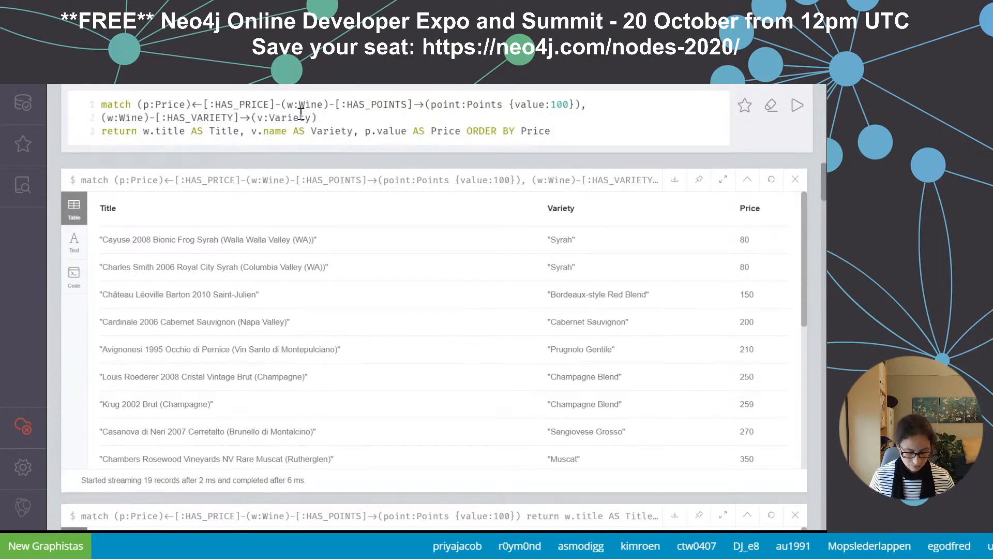
{"action": "key", "text": "ctrl+a"}
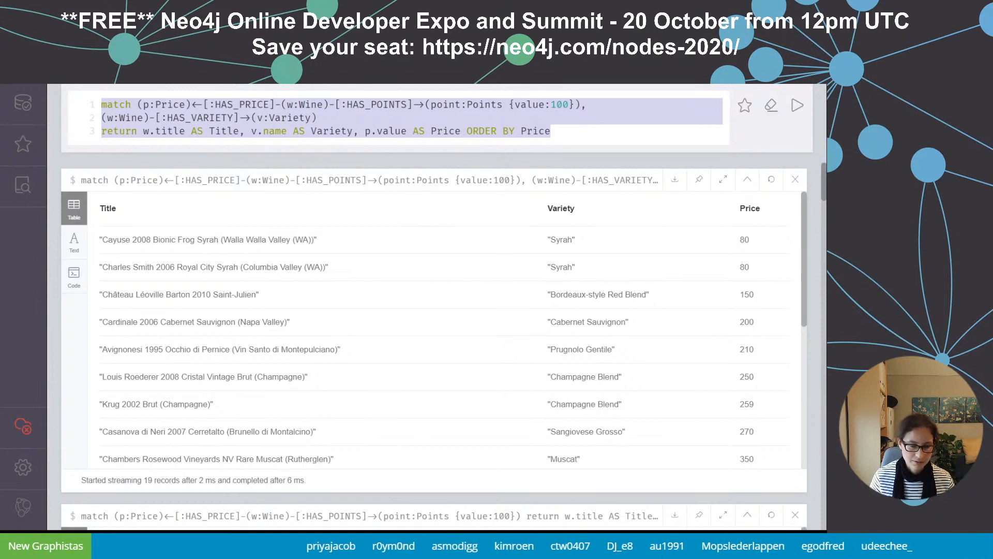
{"action": "key", "text": "alt+Tab"}
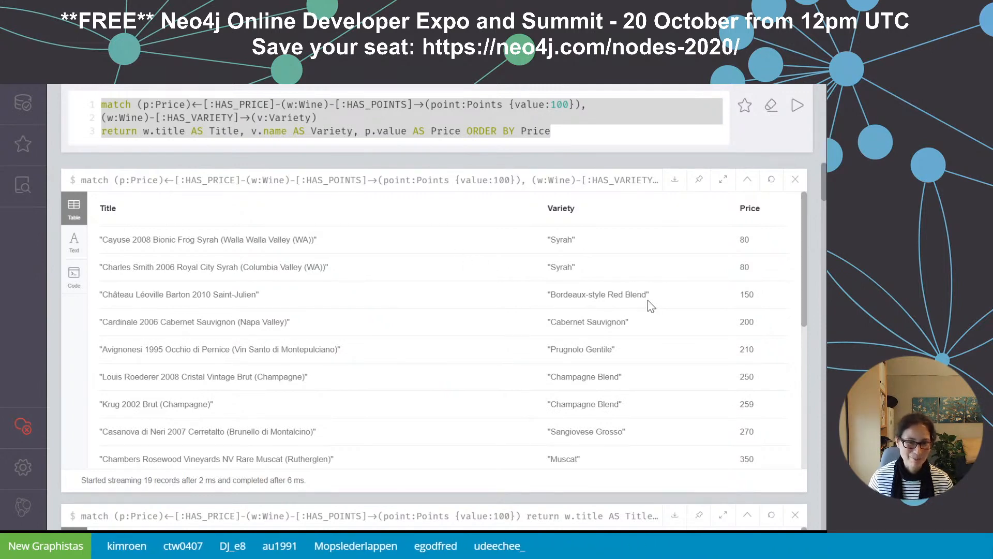
- Examine the titles, varieties and prices of the 100-point wines through the whole result table
{"action": "scroll", "coordinate": [579, 305], "scroll_direction": "down", "scroll_amount": 1}
{"action": "scroll", "coordinate": [579, 308], "scroll_direction": "down", "scroll_amount": 3}
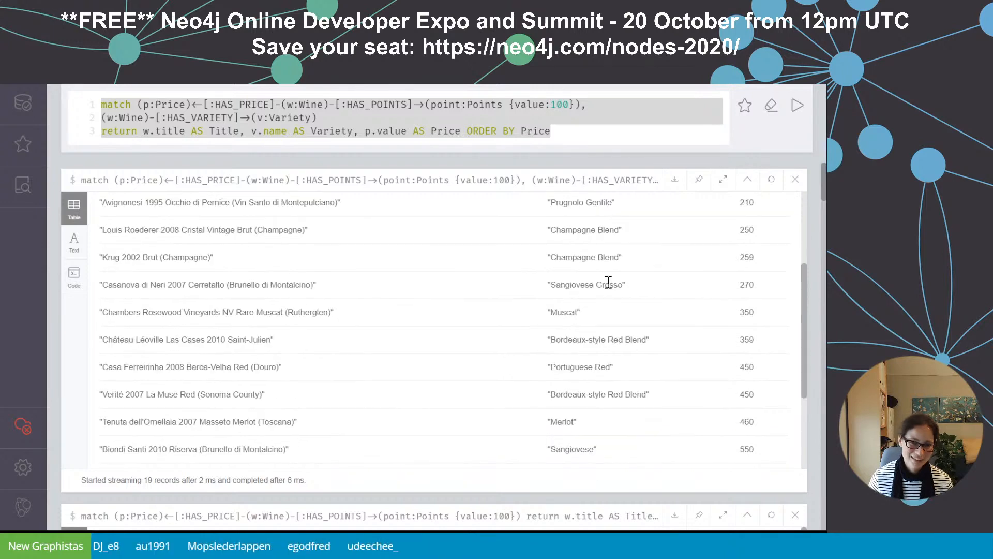
{"action": "scroll", "coordinate": [608, 283], "scroll_direction": "down", "scroll_amount": 3}
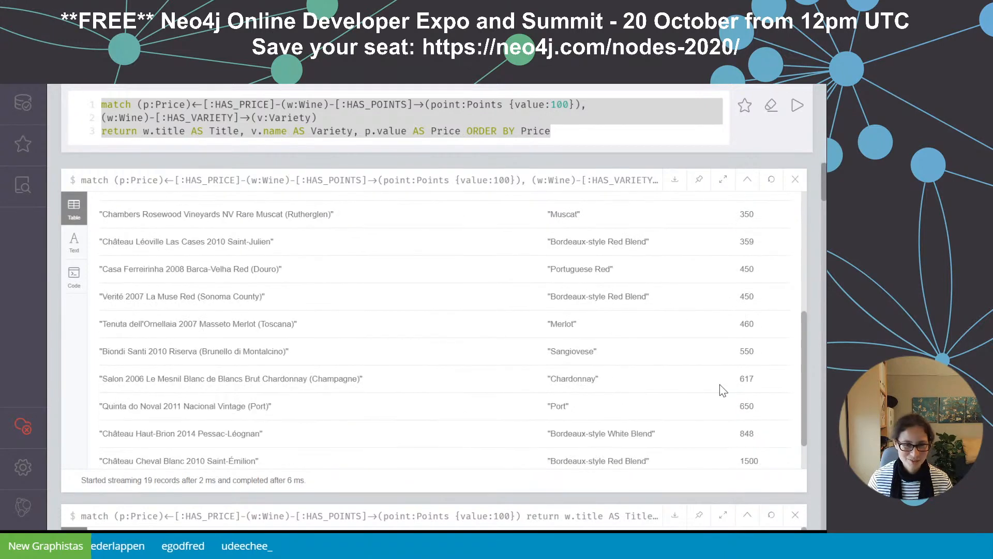
{"action": "scroll", "coordinate": [655, 342], "scroll_direction": "up", "scroll_amount": 4}
{"action": "scroll", "coordinate": [625, 310], "scroll_direction": "down", "scroll_amount": 2}
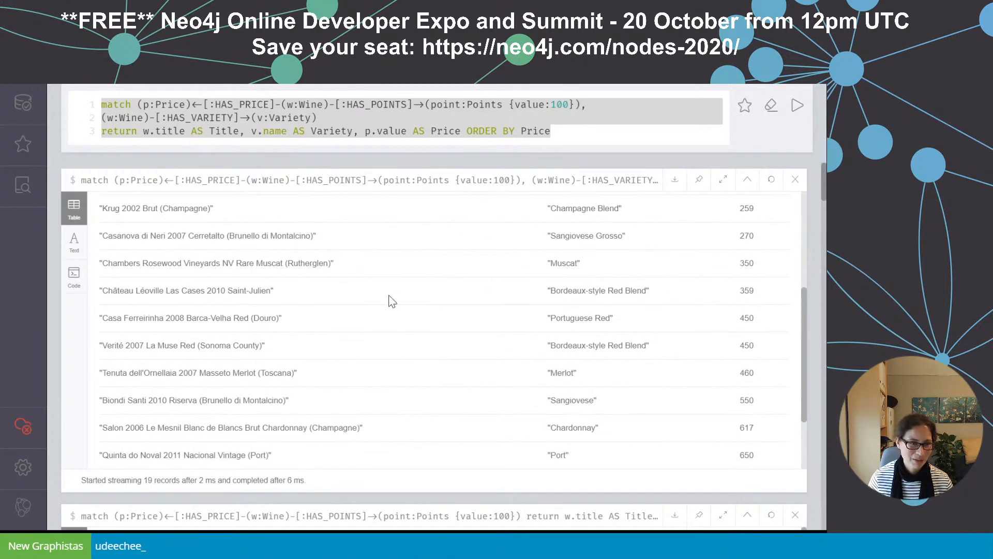
{"action": "scroll", "coordinate": [632, 301], "scroll_direction": "down", "scroll_amount": 3}
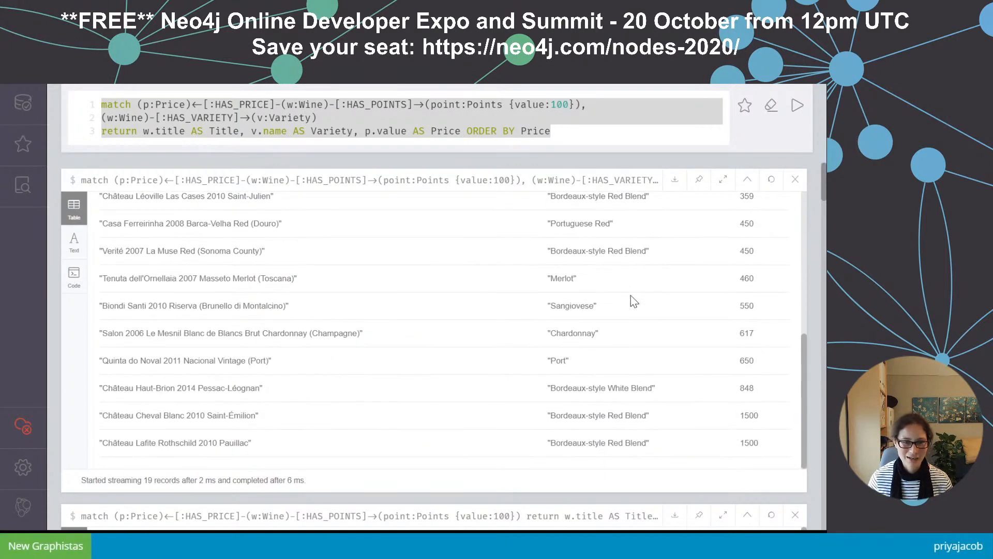
{"action": "scroll", "coordinate": [632, 296], "scroll_direction": "down", "scroll_amount": 1}
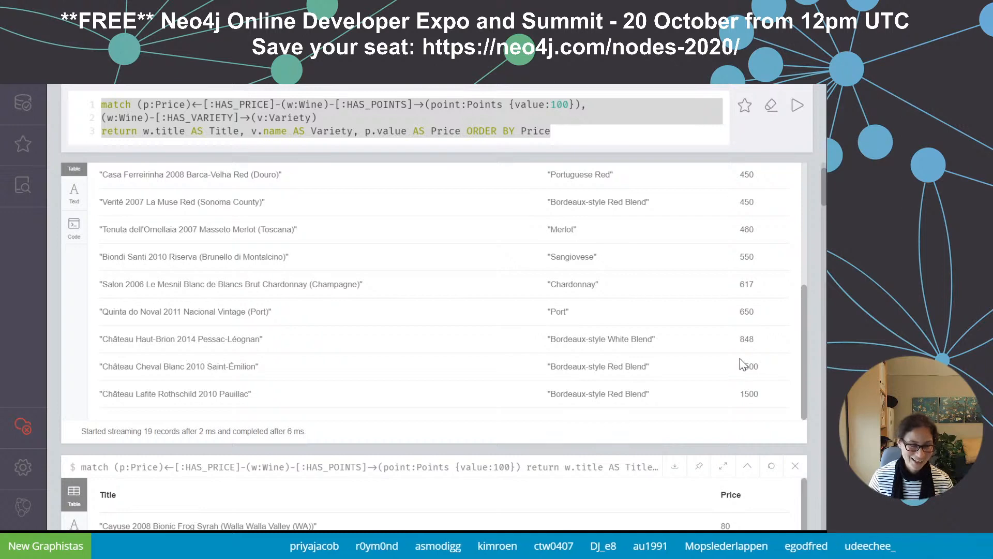
{"action": "scroll", "coordinate": [592, 320], "scroll_direction": "up", "scroll_amount": 4}
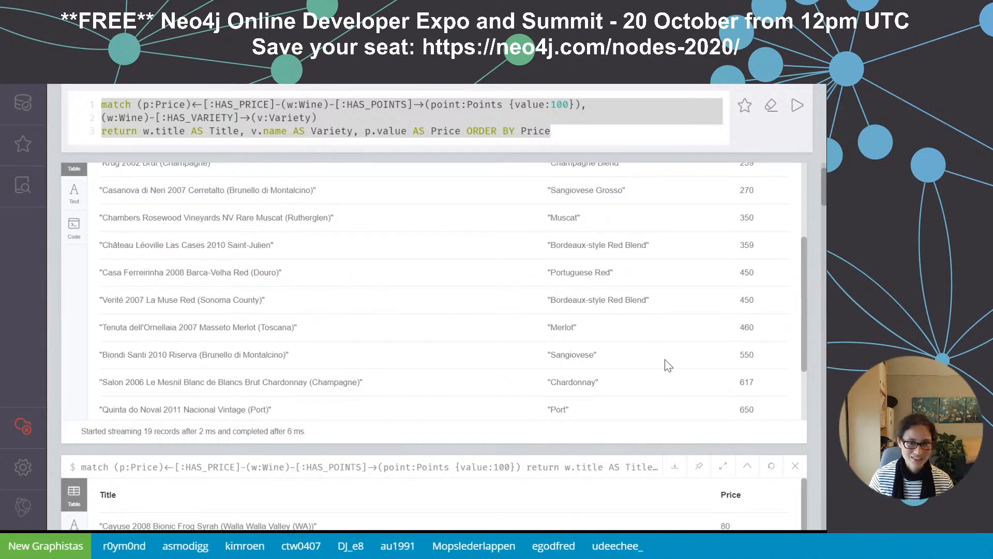
{"action": "scroll", "coordinate": [665, 366], "scroll_direction": "up", "scroll_amount": 5}
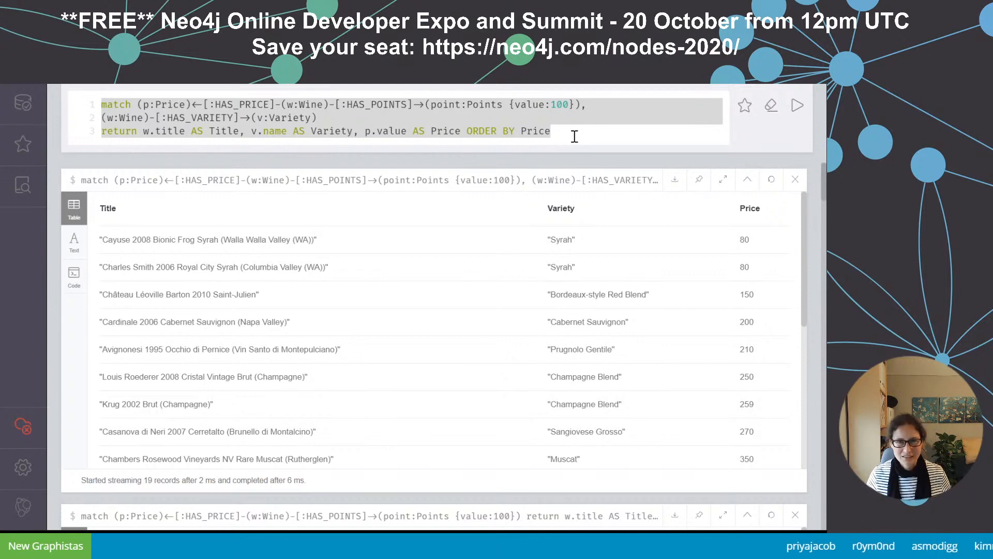
- Remove the {value:100} filter from the Points node and replace the comma after that pattern with a new line starting WHERE
{"action": "left_click", "coordinate": [559, 107]}
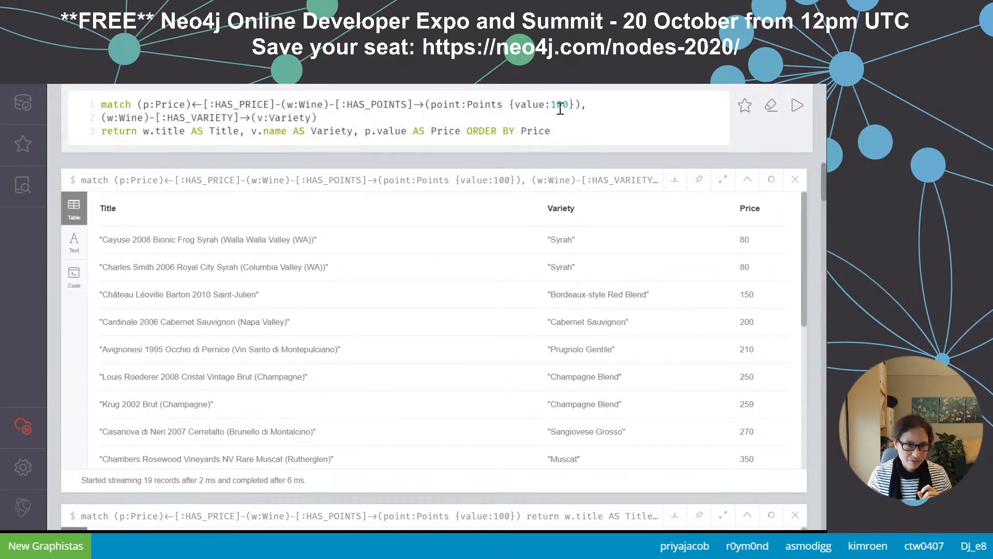
{"action": "left_click_drag", "start_coordinate": [573, 105], "coordinate": [502, 105]}
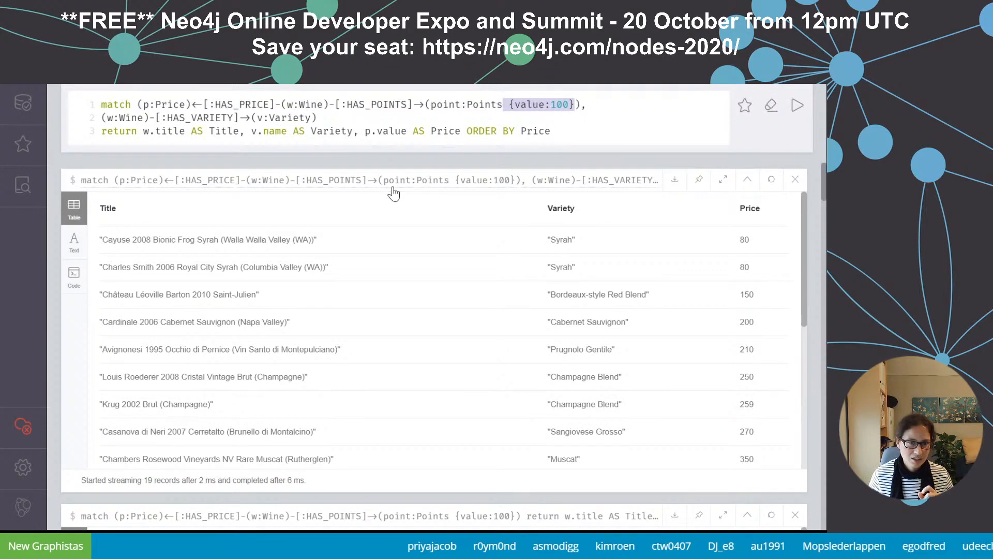
{"action": "key", "text": "BackSpace"}
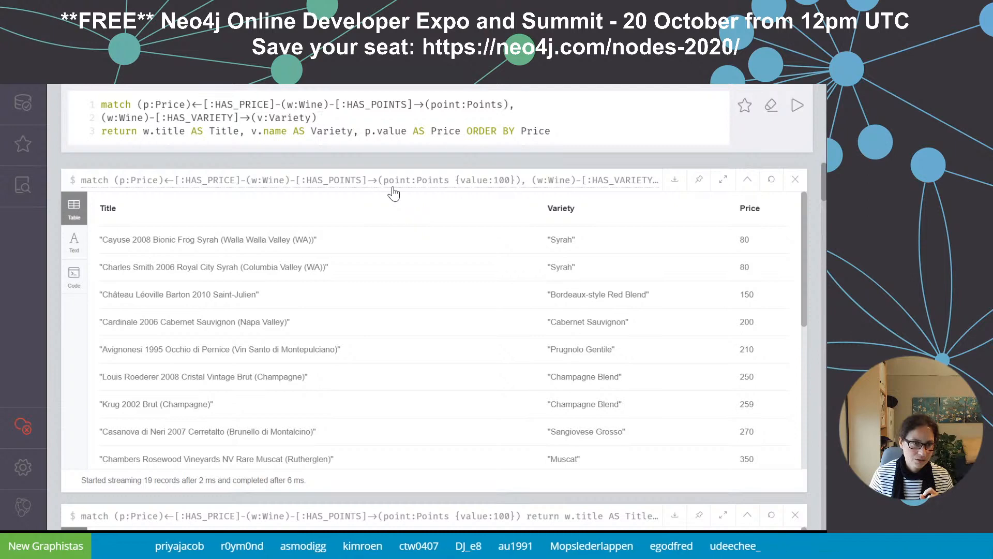
{"action": "key", "text": "BackSpace"}
{"action": "key", "text": "Return"}
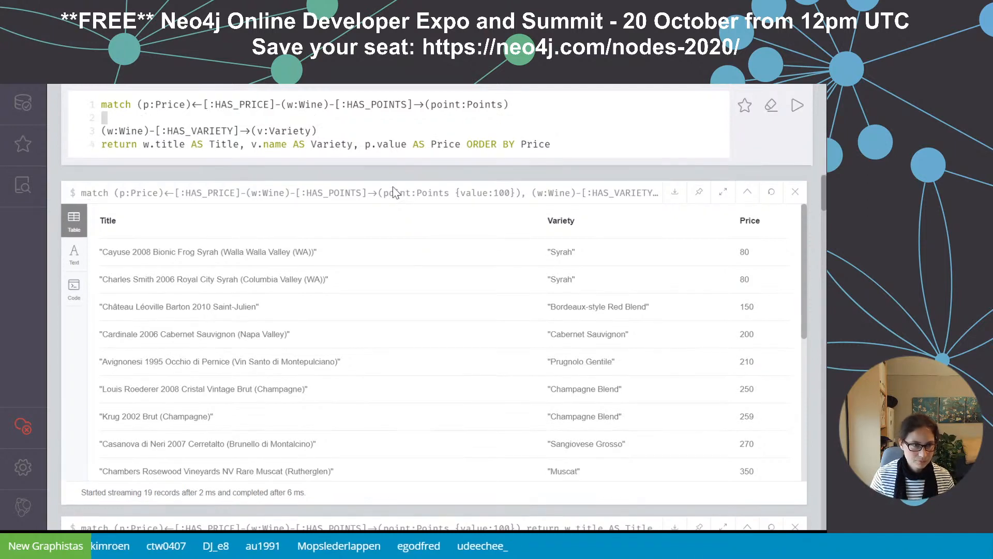
{"action": "type", "text": "WHERE "}
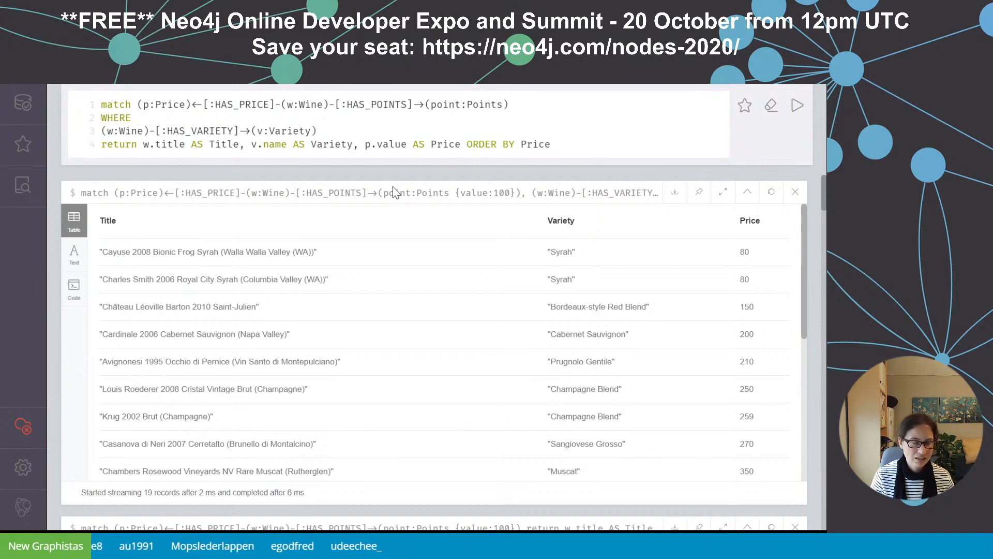
- Filter the wine query with point.value >96, add the line WITH p, w, point, and remove the Wine label from the variety pattern
{"action": "type", "text": "point.value >96"}
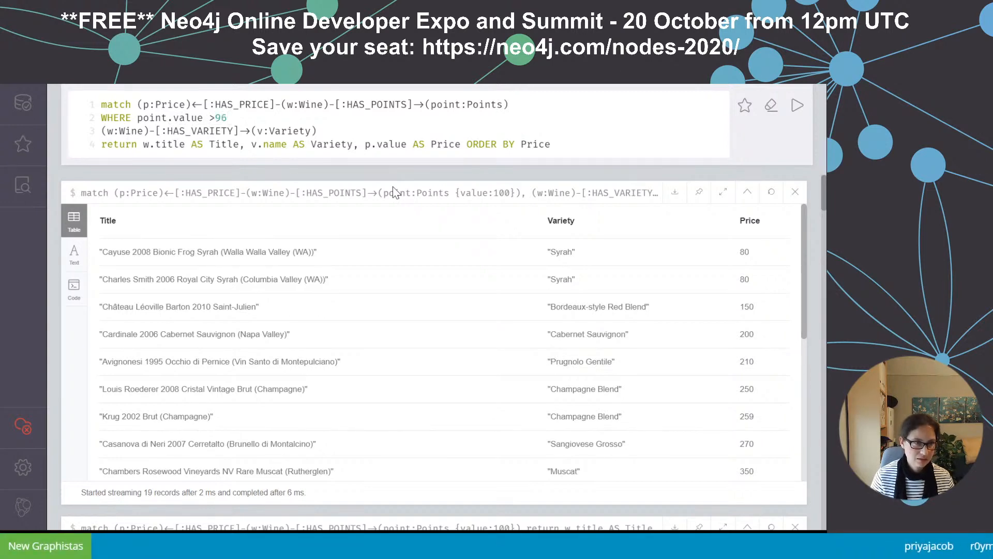
{"action": "key", "text": "Return"}
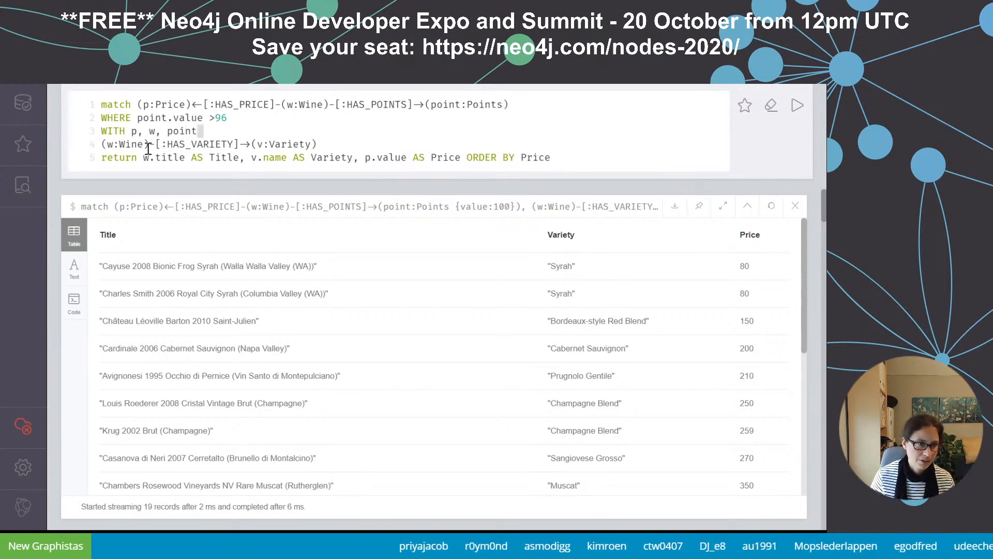
{"action": "left_click_drag", "start_coordinate": [148, 145], "coordinate": [114, 144]}
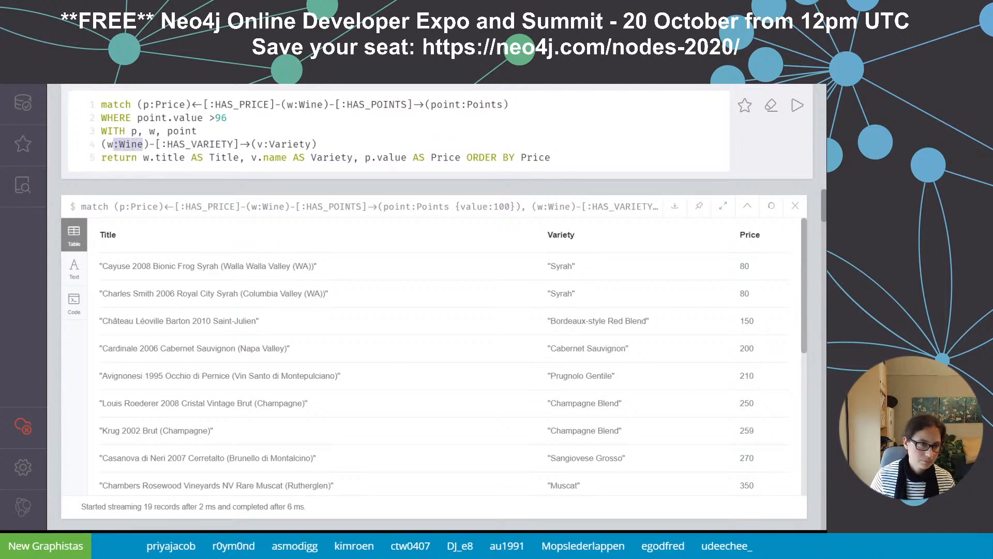
{"action": "key", "text": "BackSpace"}
{"action": "key", "text": "ctrl+a"}
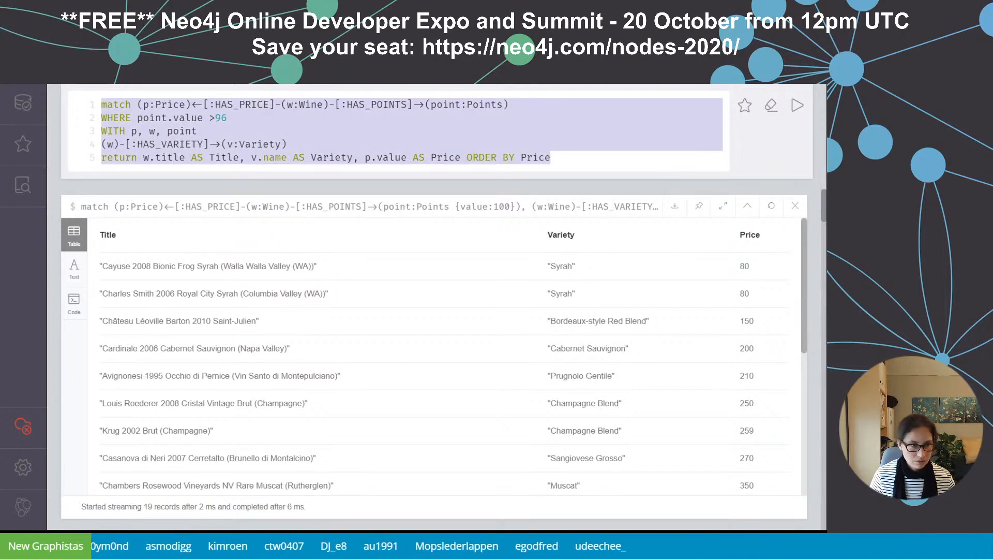
- Run the query, recall it to put MATCH before the HAS_VARIETY pattern, and run it again
{"action": "key", "text": "ctrl+Return"}
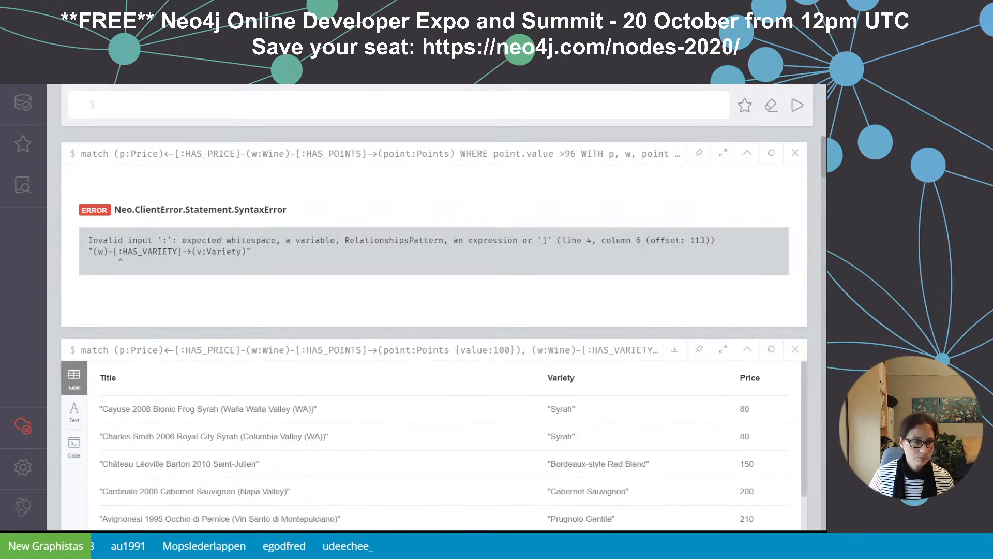
{"action": "left_click", "coordinate": [369, 158]}
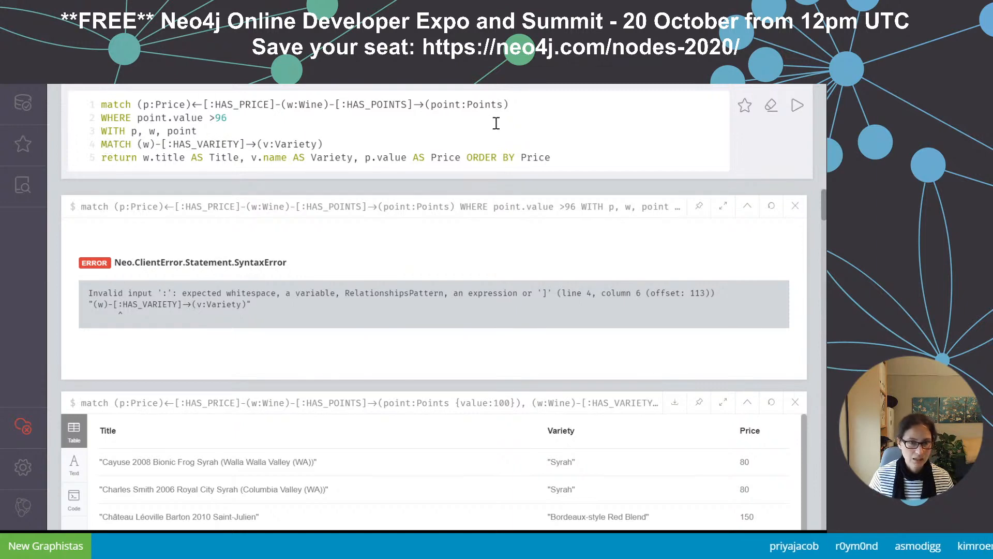
{"action": "left_click", "coordinate": [795, 106]}
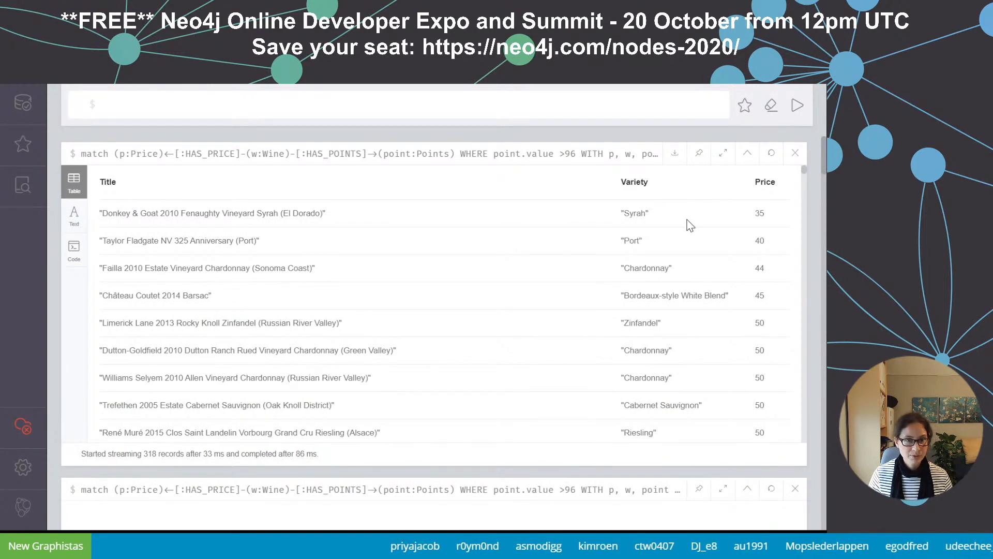
- Recall the query, add point.value AS POINTS before the price in the return clause, and rerun it
{"action": "left_click", "coordinate": [580, 154]}
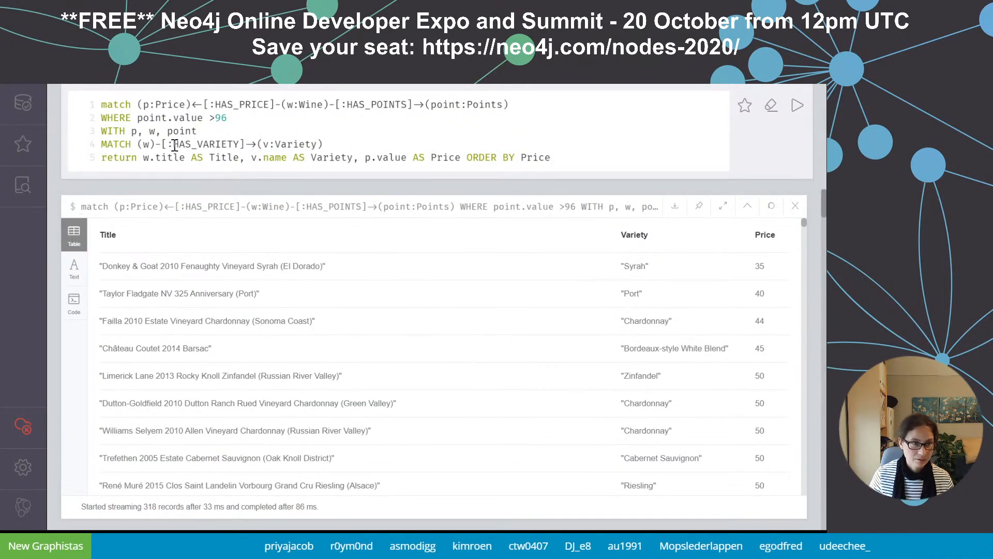
{"action": "left_click", "coordinate": [364, 159]}
{"action": "type", "text": "point.value AS POINTS, p"}
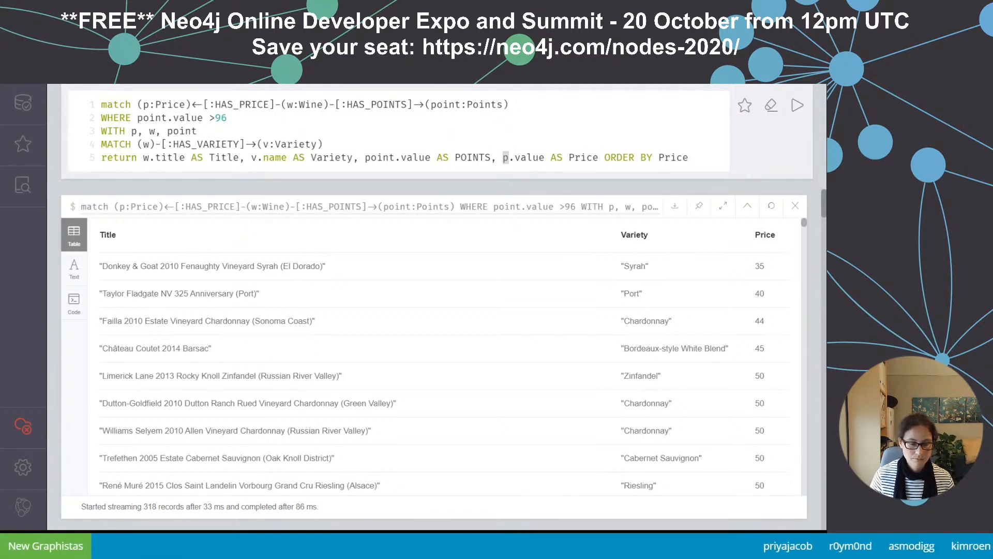
{"action": "key", "text": "ctrl+Return"}
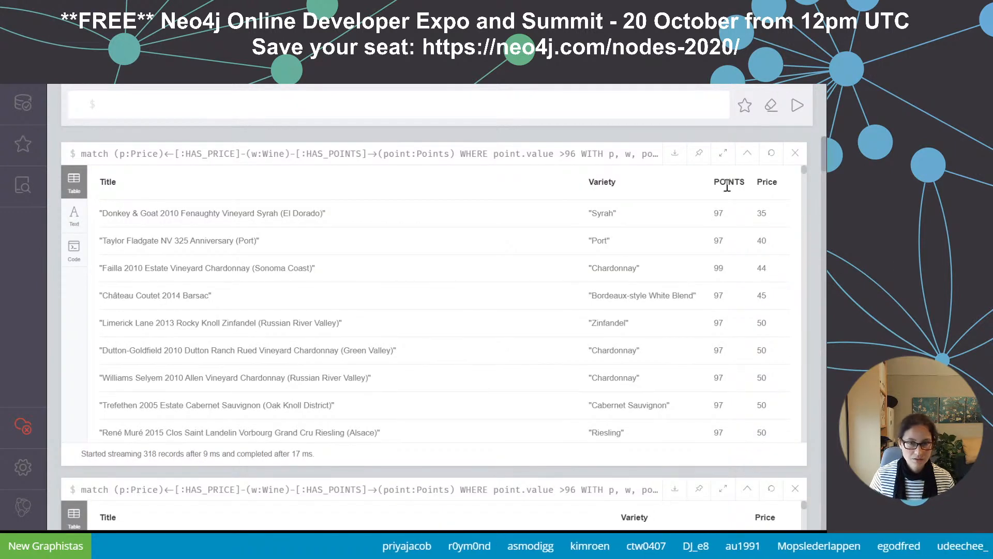
- Examine the points and prices of the cheapest wines in the results, including the Failla 2010 Estate Vineyard Chardonnay row
{"action": "scroll", "coordinate": [614, 223], "scroll_direction": "down", "scroll_amount": 1}
{"action": "scroll", "coordinate": [637, 215], "scroll_direction": "up", "scroll_amount": 1}
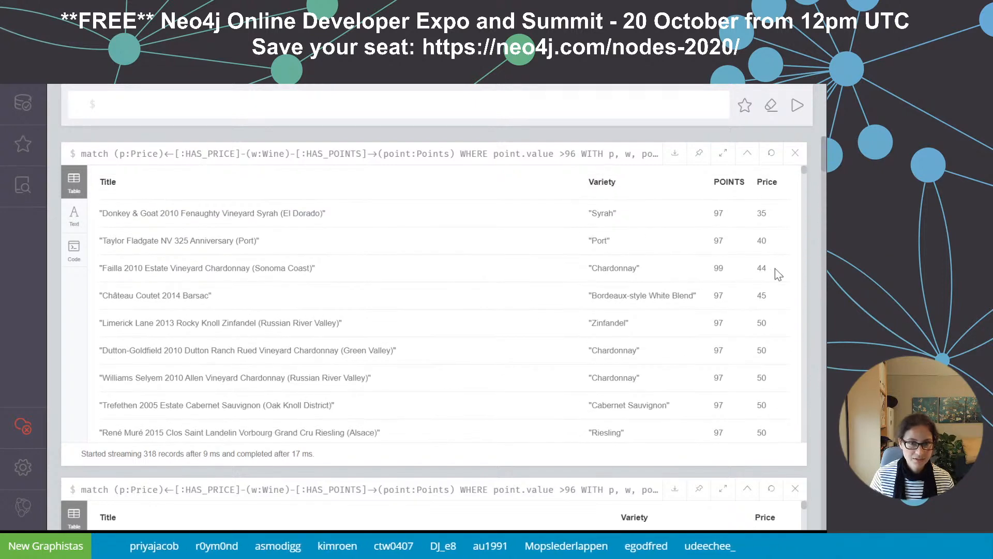
{"action": "triple_click", "coordinate": [436, 288]}
{"action": "left_click_drag", "start_coordinate": [436, 287], "coordinate": [104, 269]}
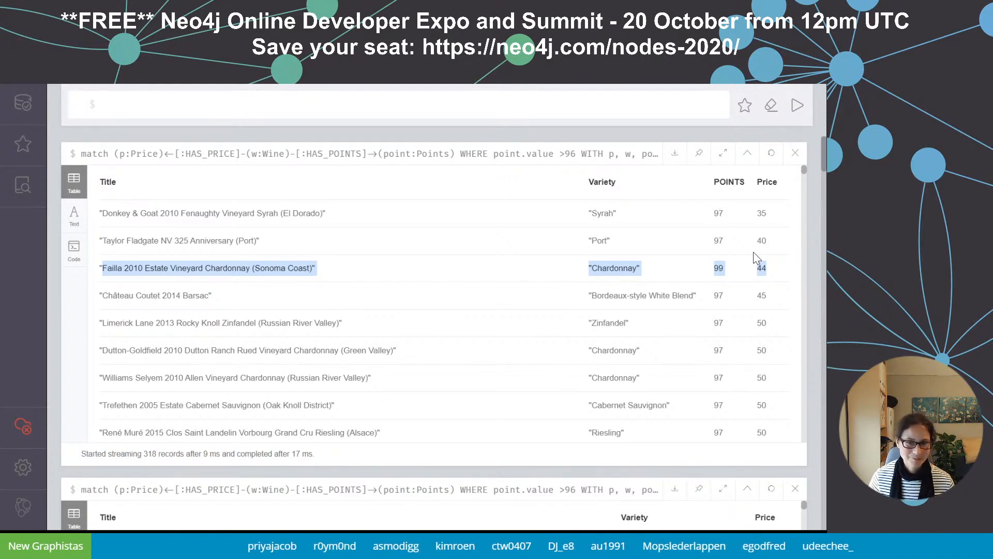
{"action": "left_click", "coordinate": [744, 223]}
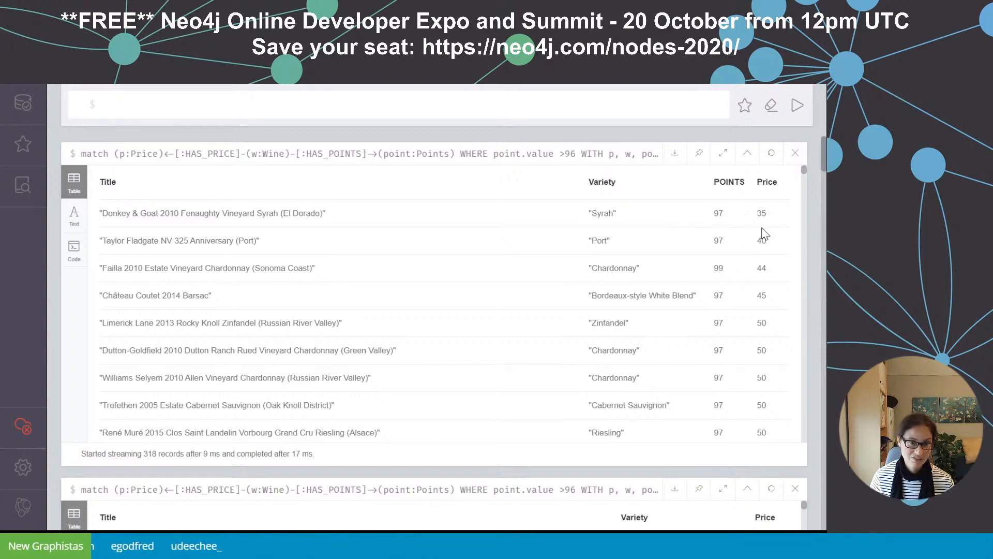
{"action": "scroll", "coordinate": [756, 243], "scroll_direction": "down", "scroll_amount": 3}
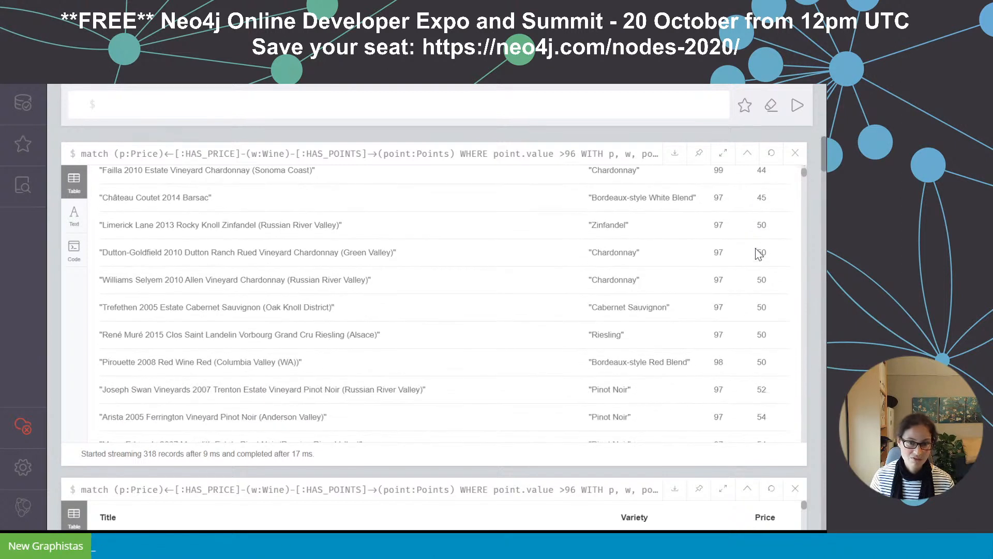
{"action": "scroll", "coordinate": [747, 247], "scroll_direction": "up", "scroll_amount": 3}
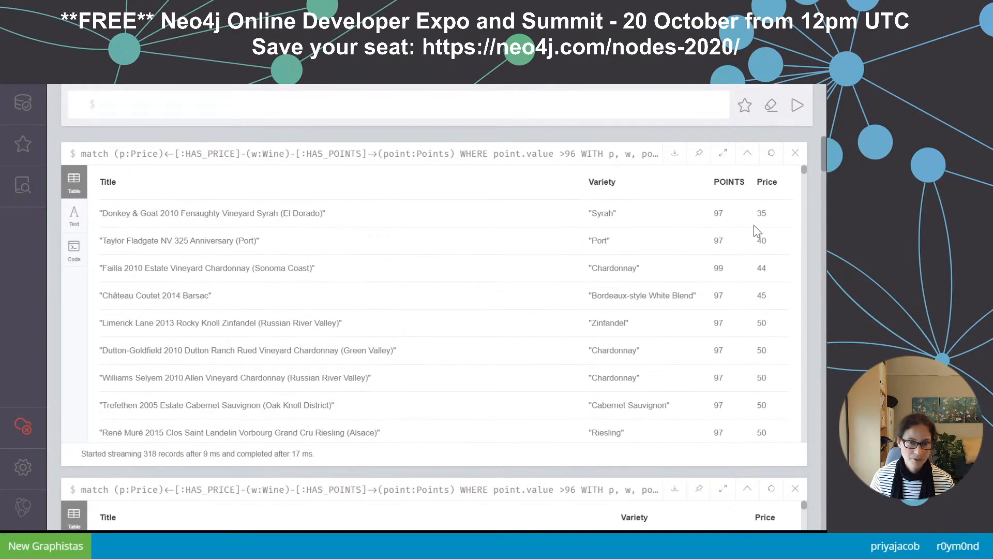
{"action": "scroll", "coordinate": [756, 230], "scroll_direction": "down", "scroll_amount": 6}
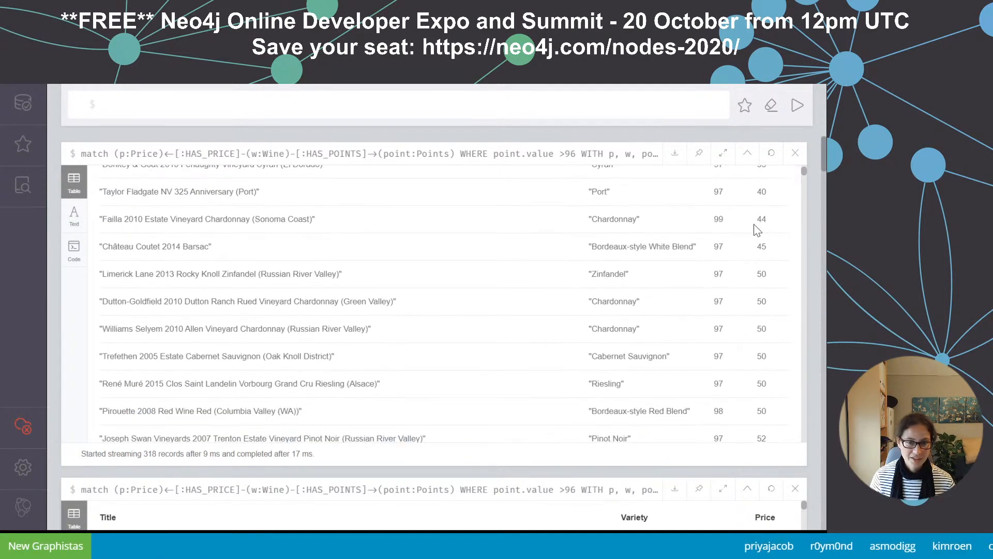
{"action": "scroll", "coordinate": [756, 230], "scroll_direction": "down", "scroll_amount": 5}
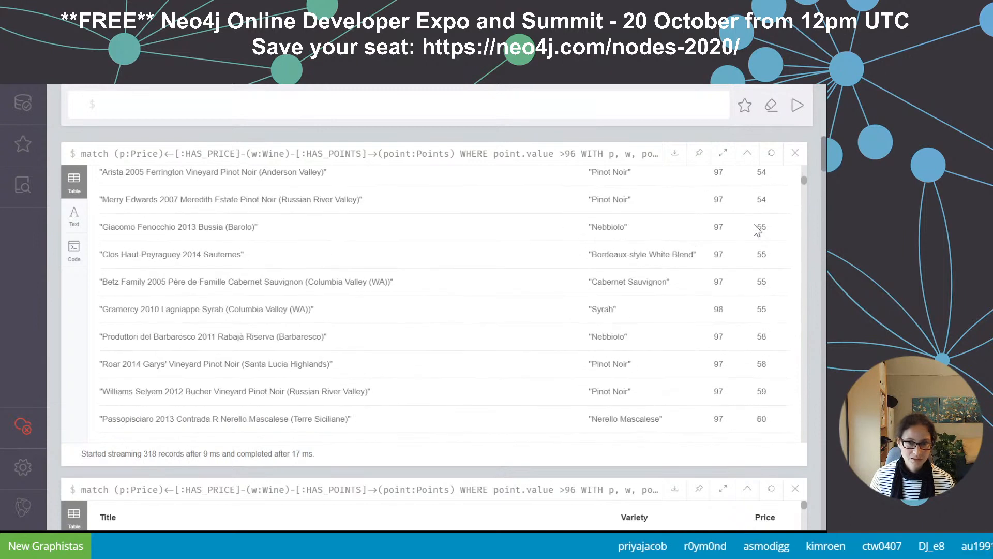
{"action": "scroll", "coordinate": [757, 231], "scroll_direction": "down", "scroll_amount": 4}
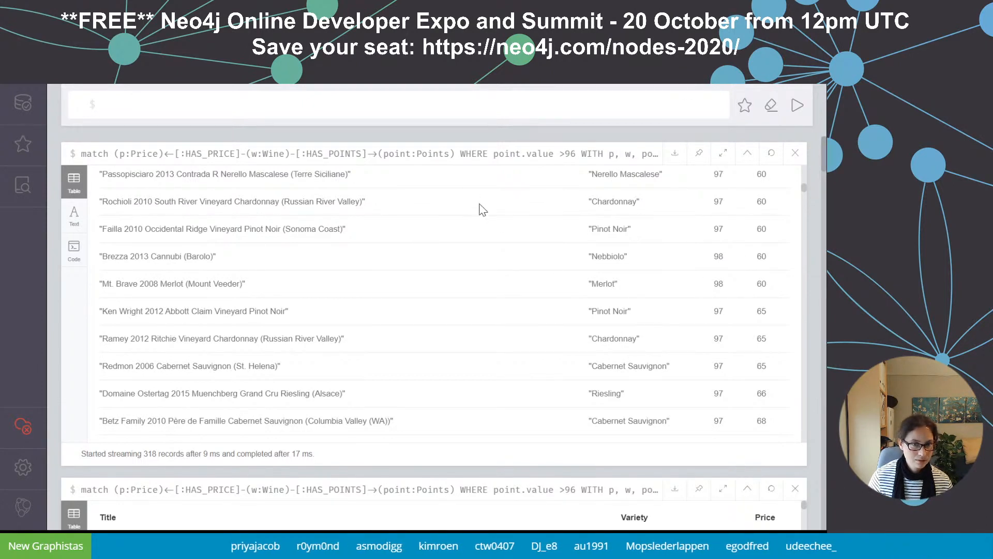
- Recall the last query for editing and delete its WHERE filter, WITH line and HAS_VARIETY match line
{"action": "left_click", "coordinate": [446, 162]}
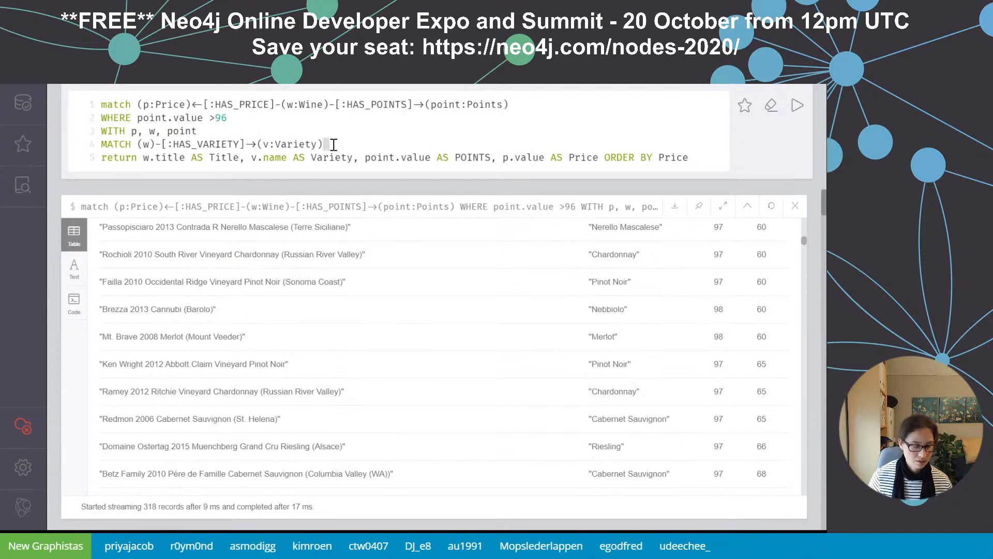
{"action": "key", "text": "ctrl+a"}
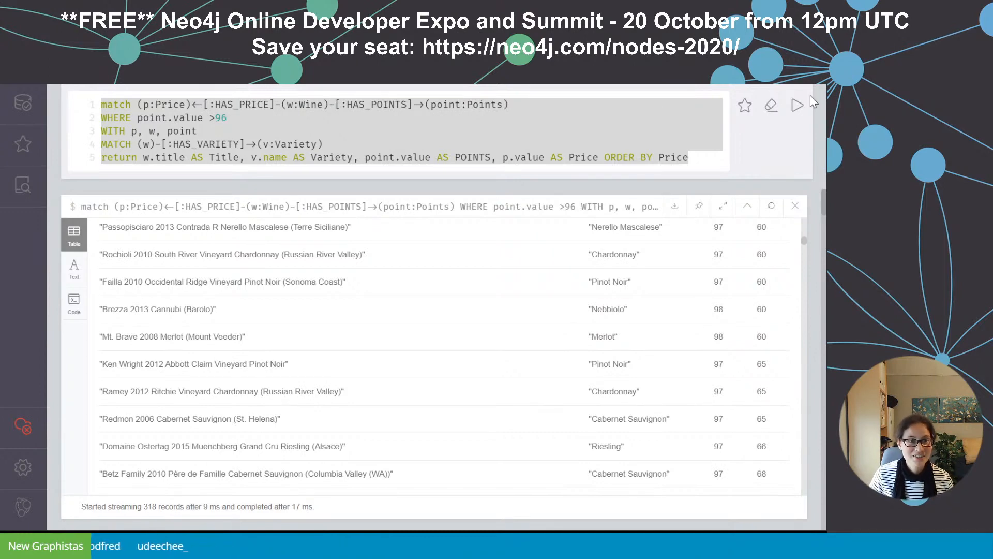
{"action": "left_click", "coordinate": [554, 129]}
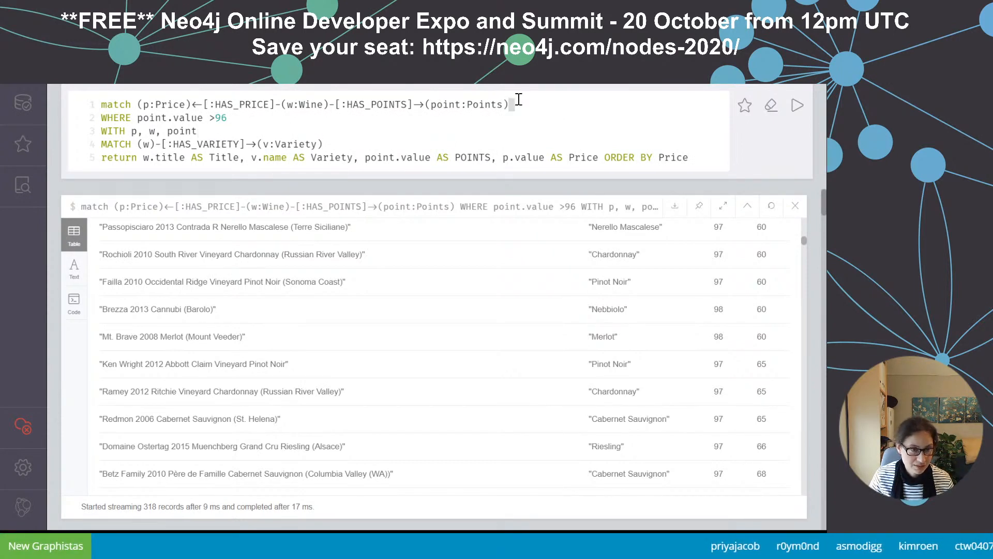
{"action": "left_click", "coordinate": [227, 118]}
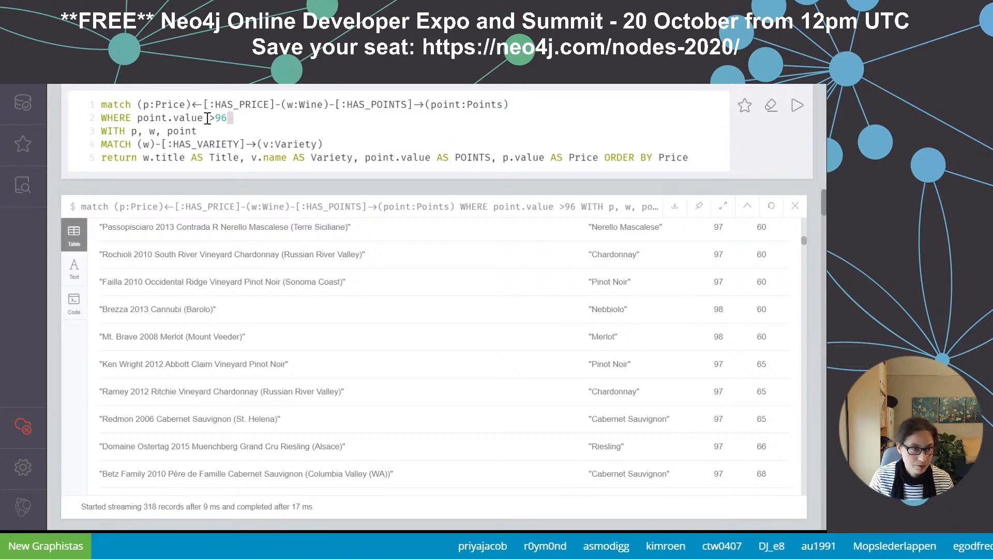
{"action": "left_click_drag", "start_coordinate": [228, 118], "coordinate": [63, 122]}
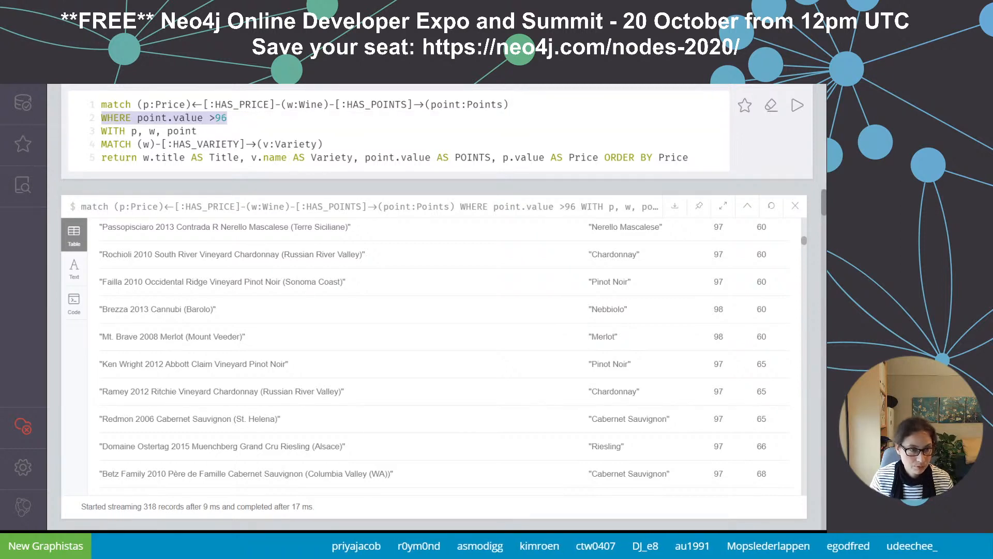
{"action": "key", "text": "BackSpace"}
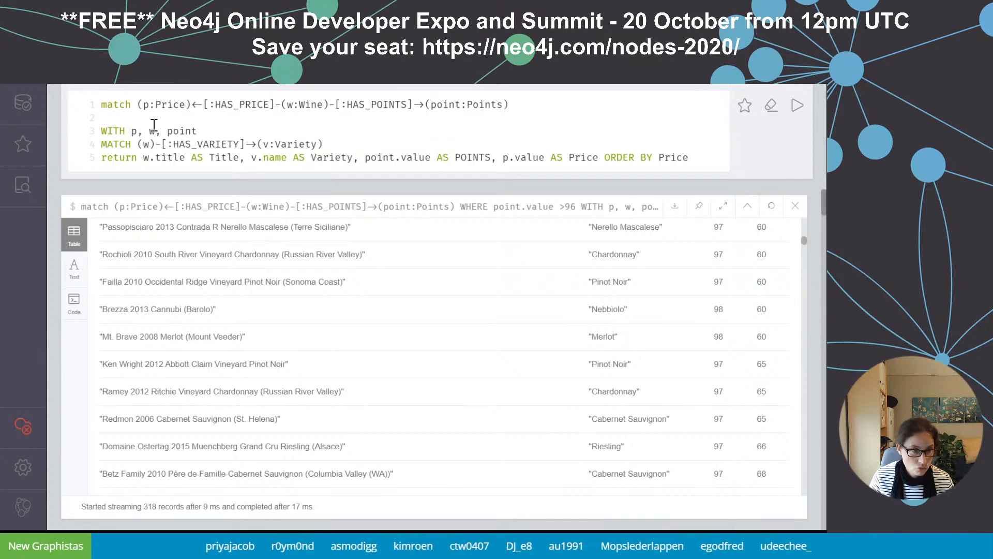
{"action": "left_click_drag", "start_coordinate": [198, 131], "coordinate": [0, 119]}
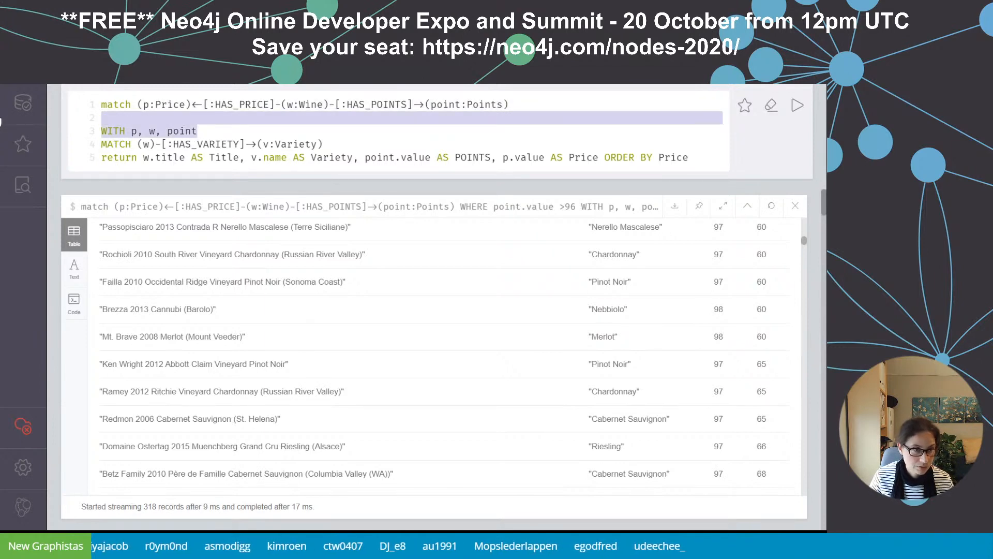
{"action": "left_click", "coordinate": [324, 145]}
{"action": "left_click_drag", "start_coordinate": [324, 144], "coordinate": [67, 120]}
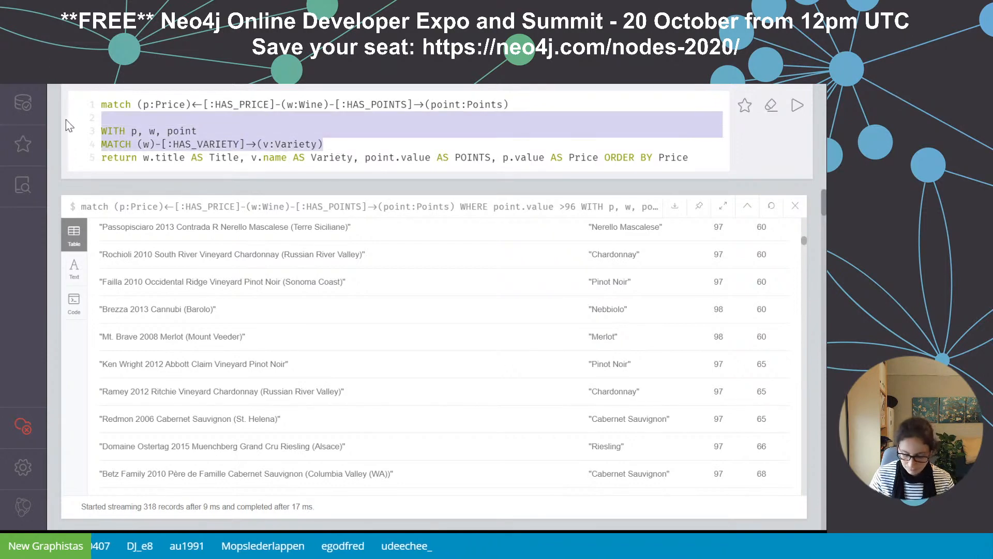
{"action": "key", "text": "BackSpace"}
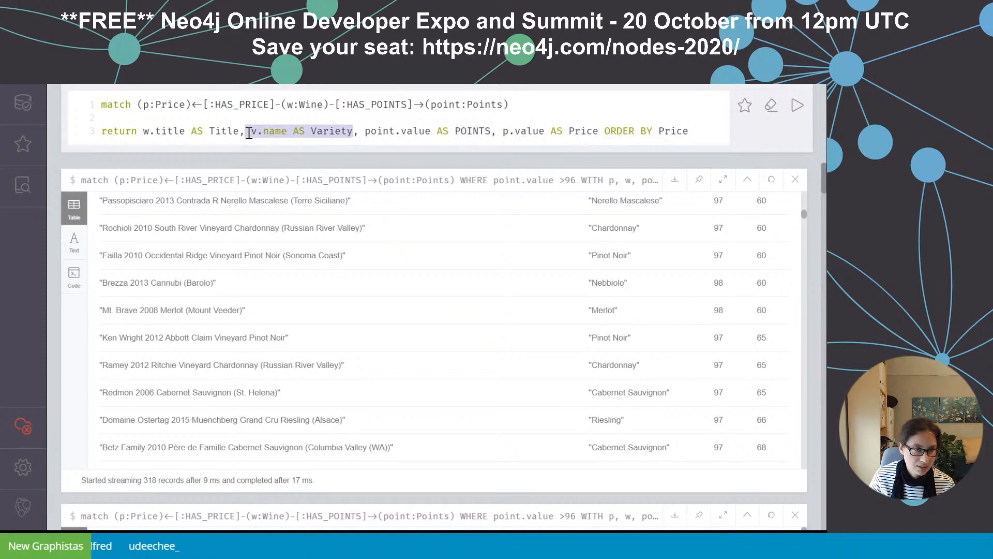
- Remove the Variety and POINTS columns from the return clause, keeping only Title and Price ordered by Price
{"action": "key", "text": "BackSpace"}
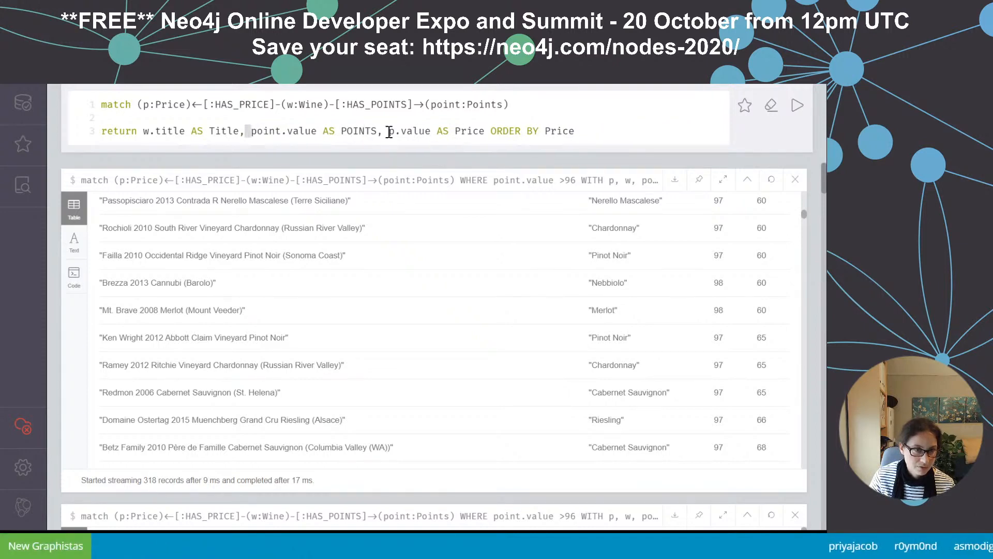
{"action": "left_click_drag", "start_coordinate": [389, 130], "coordinate": [256, 131]}
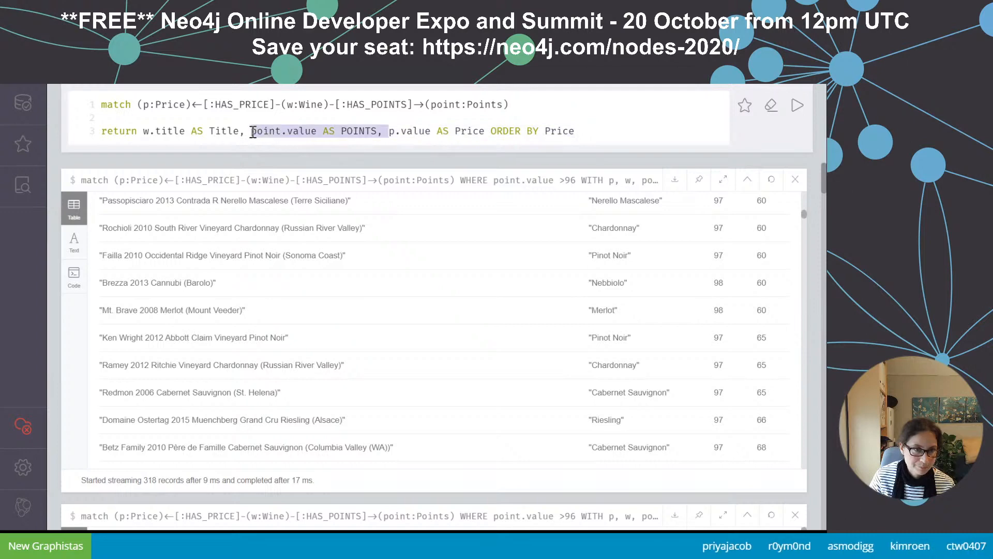
{"action": "key", "text": "BackSpace"}
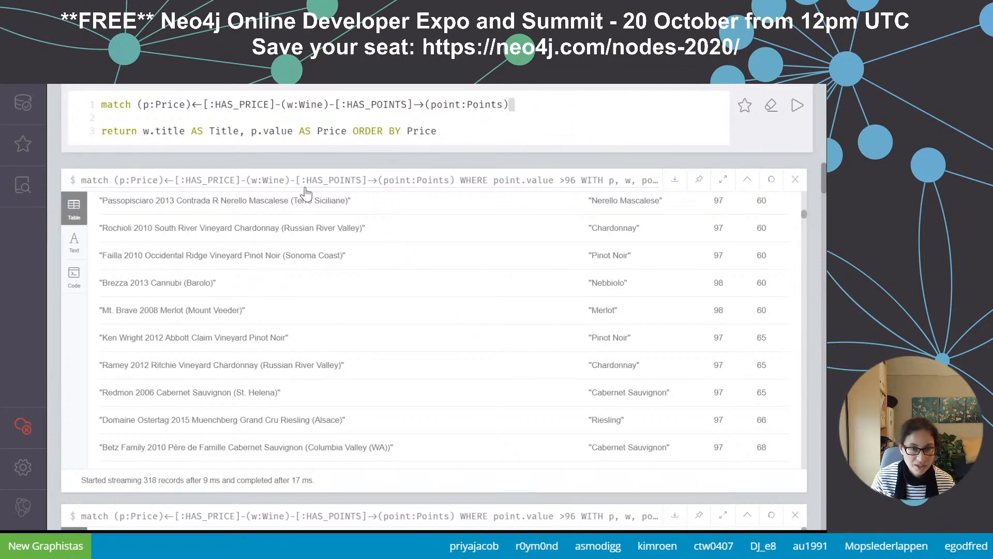
- Extend the match pattern after the Points node with <-[:GAVE_POINTS]-(t:Taster) and start a new line below it
{"action": "type", "text": "<-[:"}
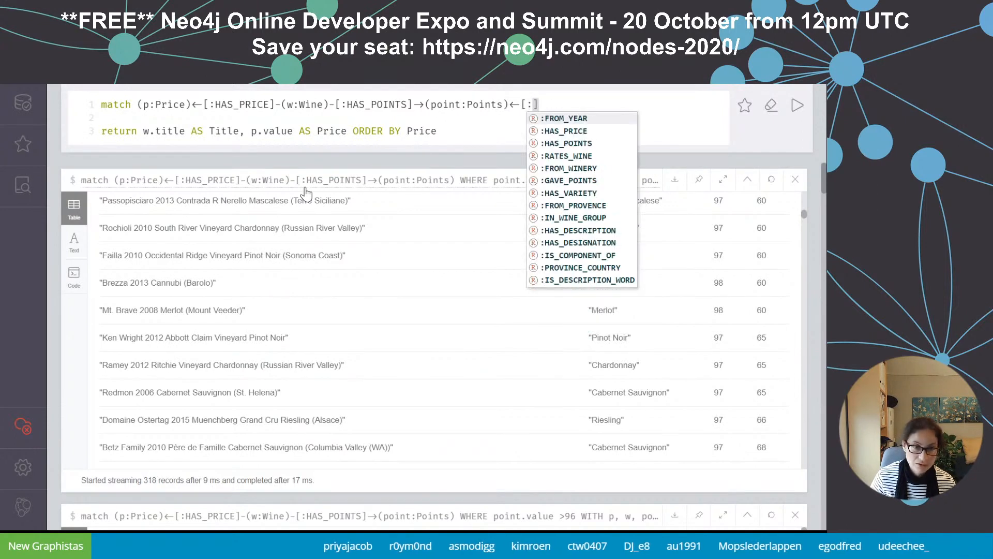
{"action": "left_click", "coordinate": [561, 181]}
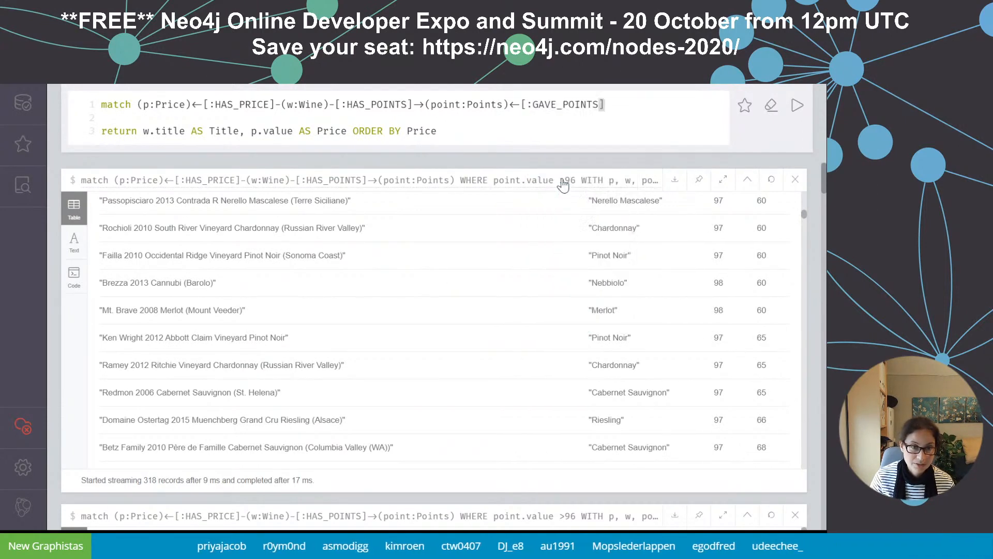
{"action": "type", "text": "-(r:"}
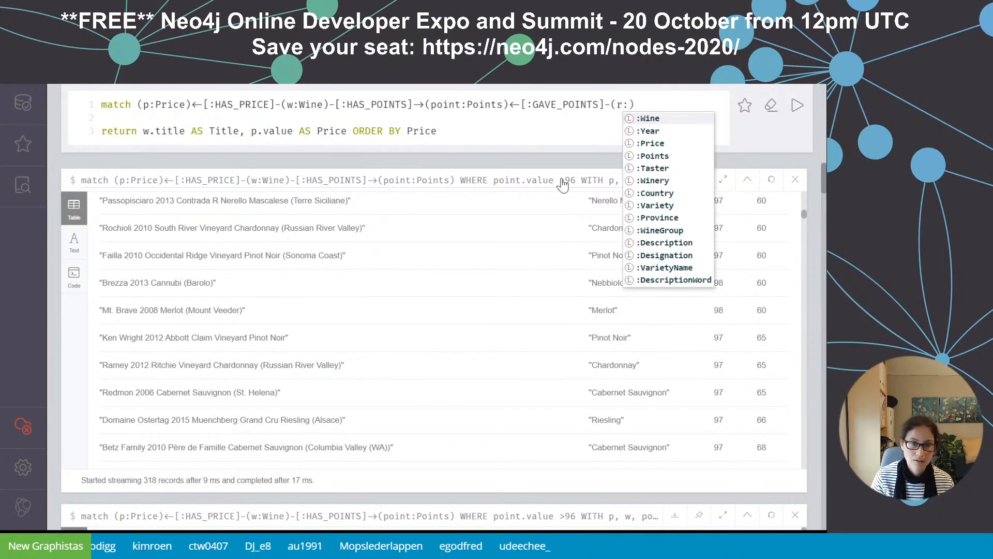
{"action": "key", "text": "BackSpace"}
{"action": "key", "text": "BackSpace"}
{"action": "type", "text": "t:Taster"}
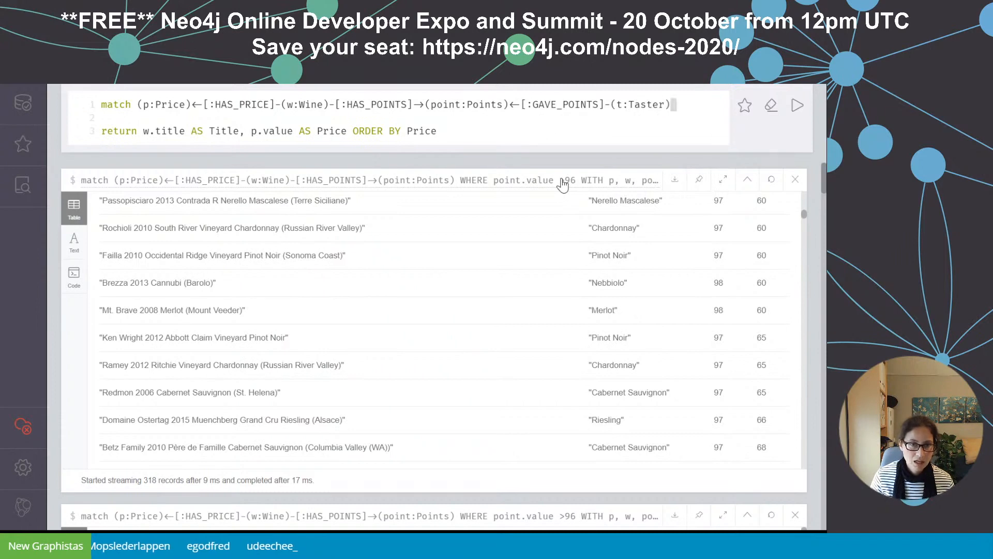
{"action": "key", "text": "Return"}
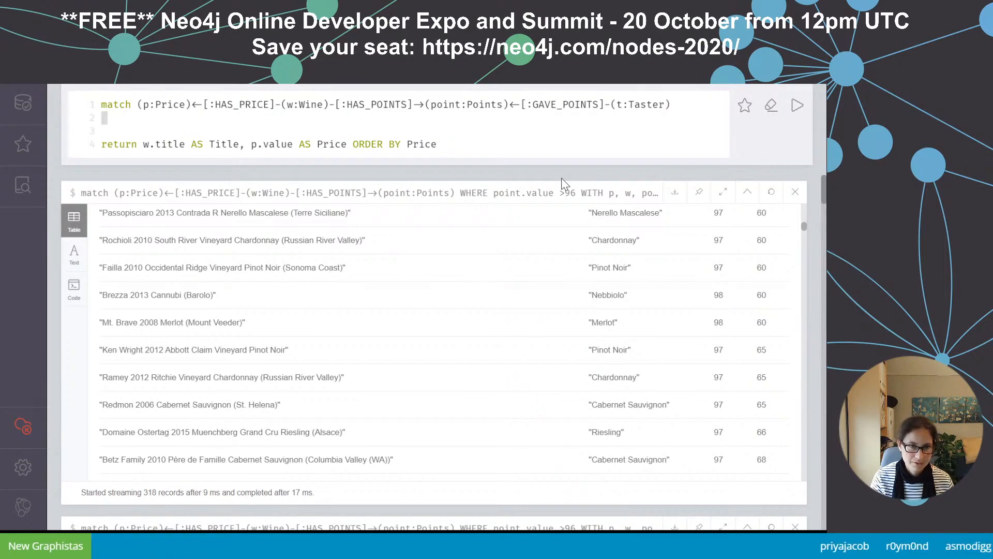
- Add the filter WHERE t.name <> 'No Taster' below the match pattern and remove the empty line before the return clause
{"action": "type", "text": "WHERE t.name <>"}
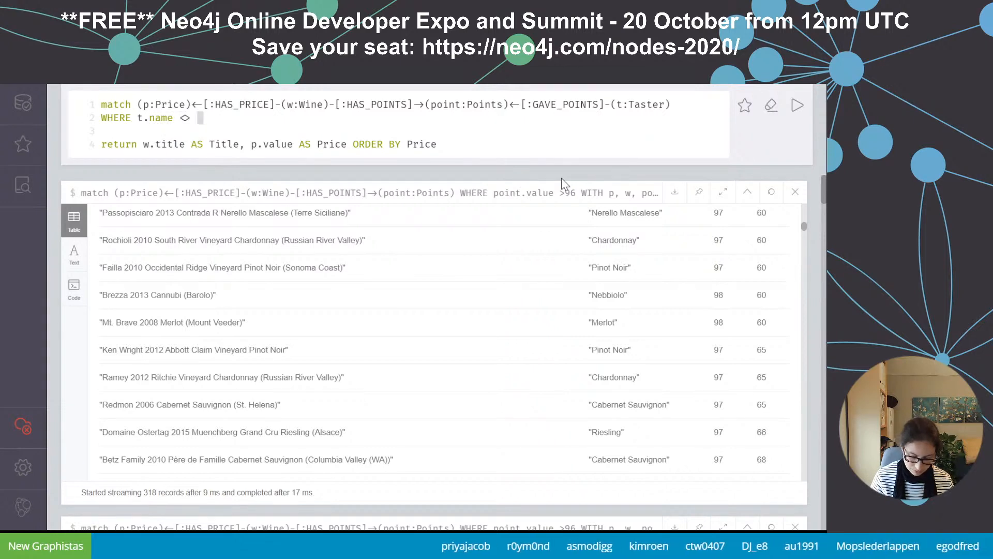
{"action": "type", "text": " 'No Taster"}
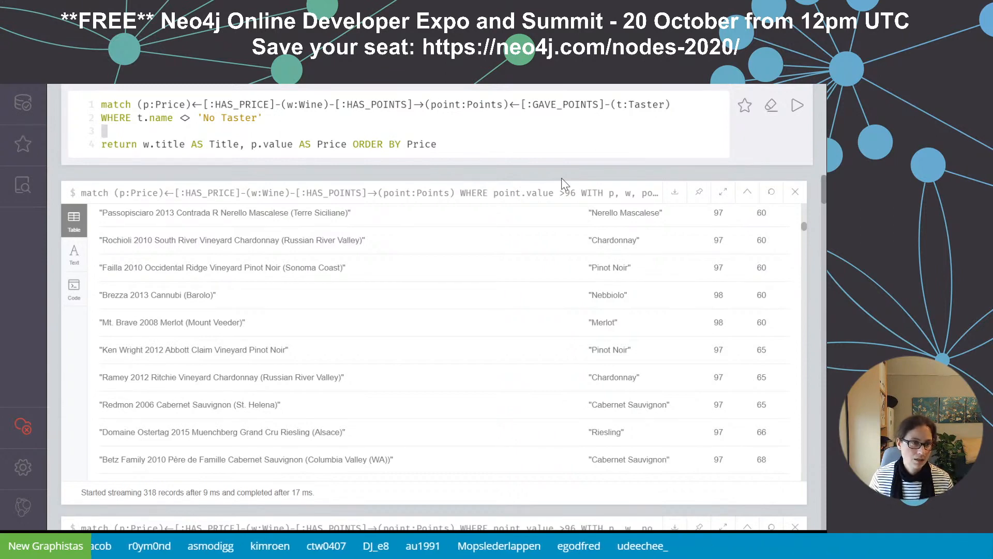
{"action": "key", "text": "BackSpace"}
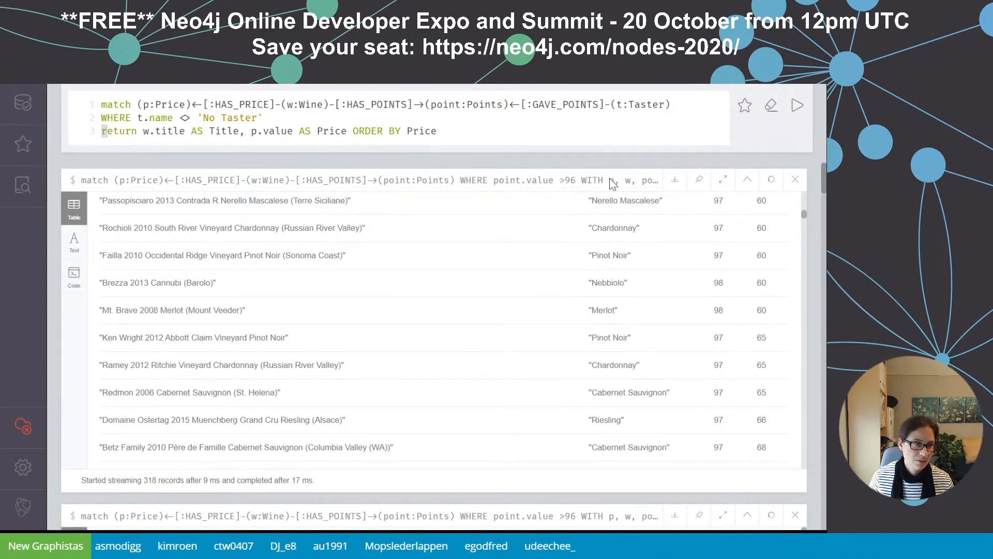
{"action": "left_click", "coordinate": [145, 131]}
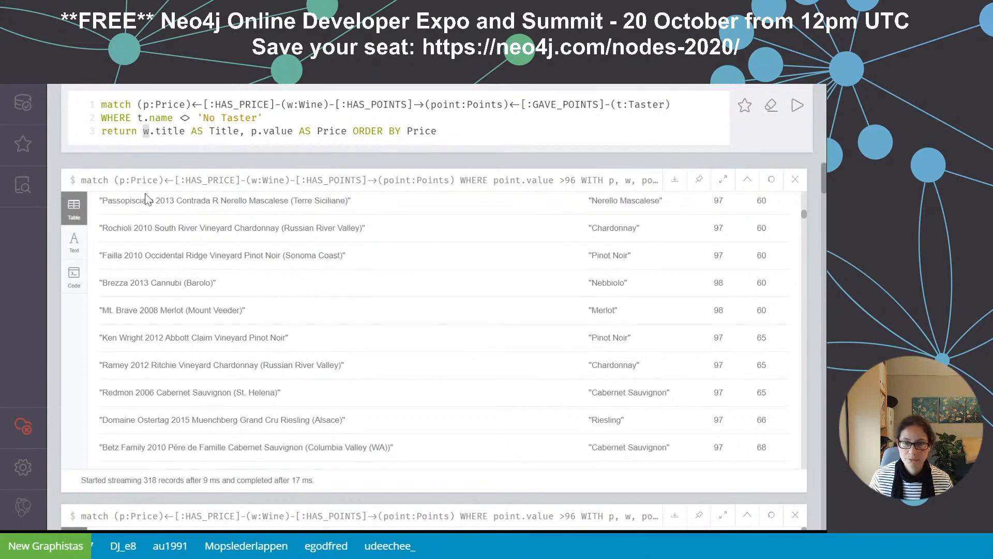
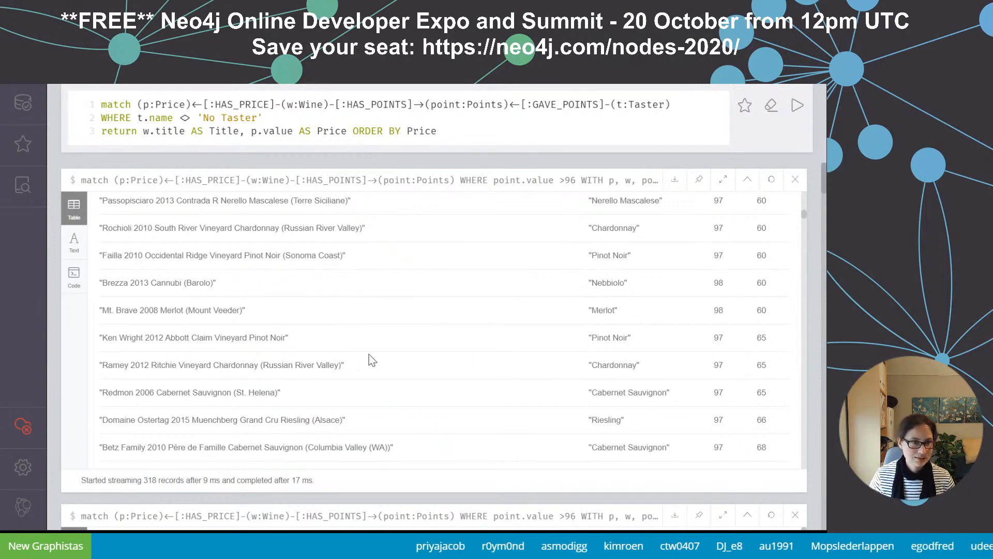
- Replace w.title AS Title in the return clause with t.name
{"action": "left_click_drag", "start_coordinate": [485, 108], "coordinate": [490, 109]}
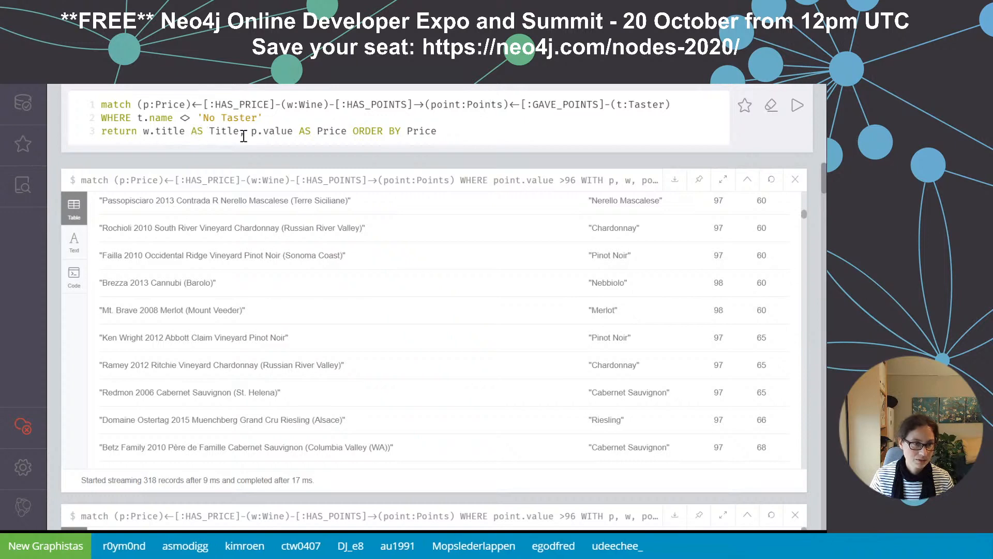
{"action": "left_click_drag", "start_coordinate": [249, 133], "coordinate": [145, 125]}
{"action": "type", "text": "t.name, "}
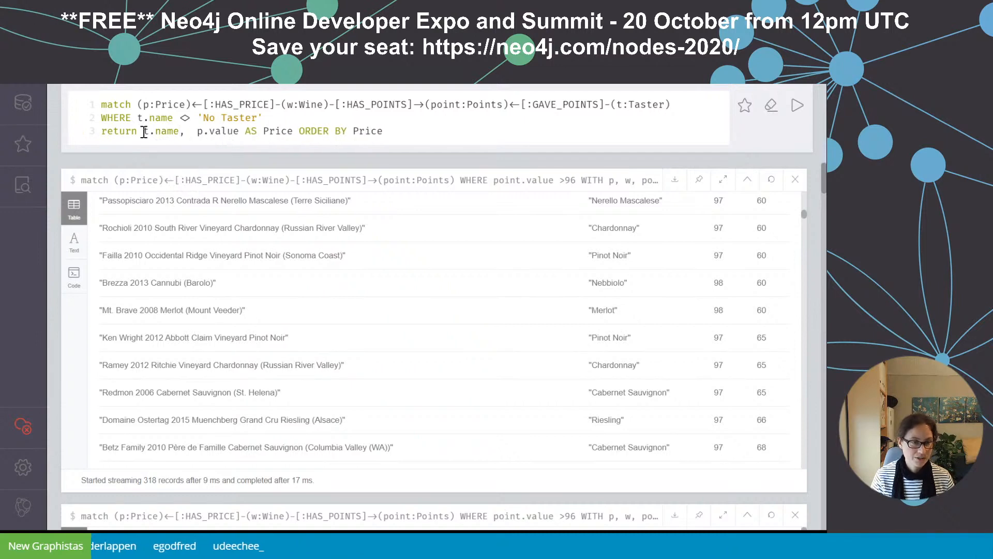
- Insert min(p.value) as Cheapest after t.name in the return clause and begin a max(p.value) column
{"action": "type", "text": "min("}
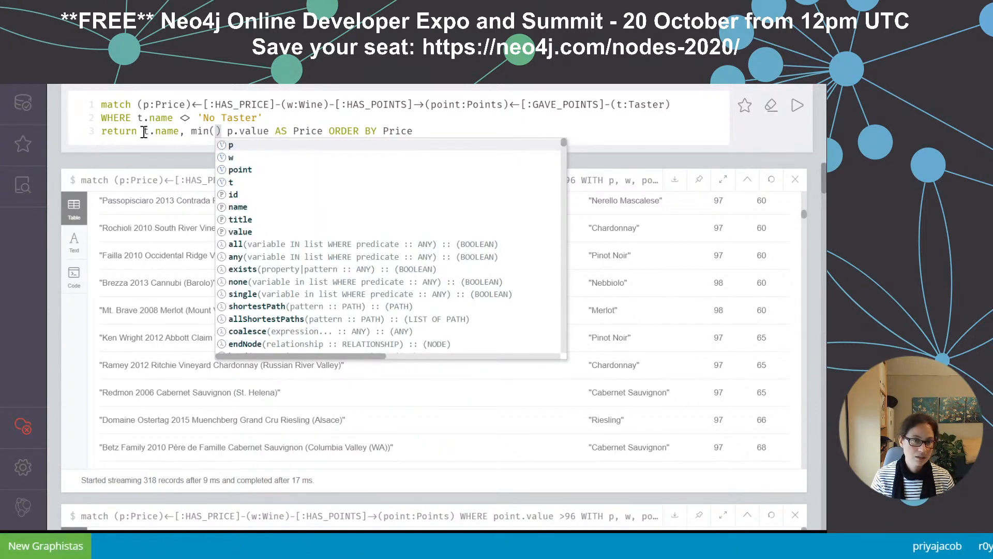
{"action": "type", "text": "p.value)"}
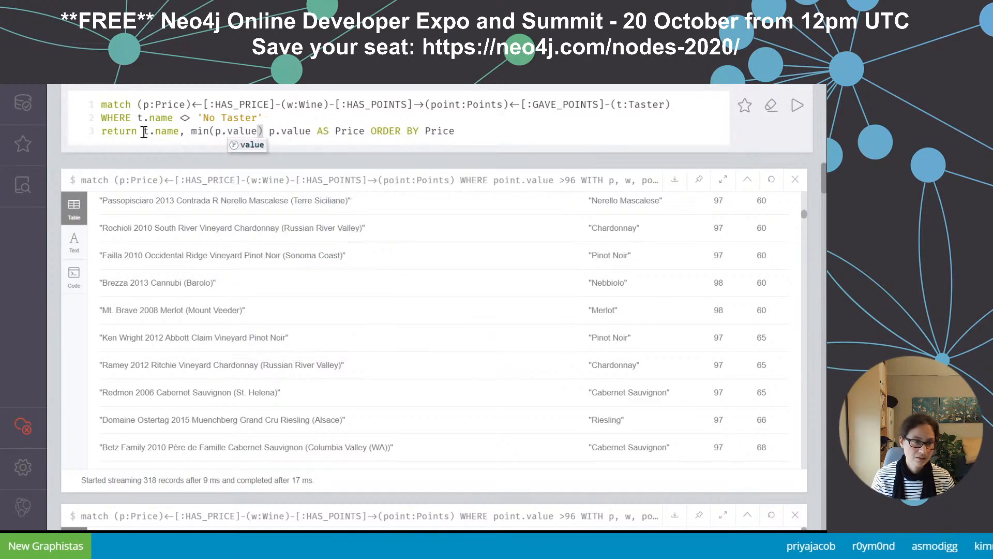
{"action": "type", "text": " as "}
{"action": "type", "text": "CHE"}
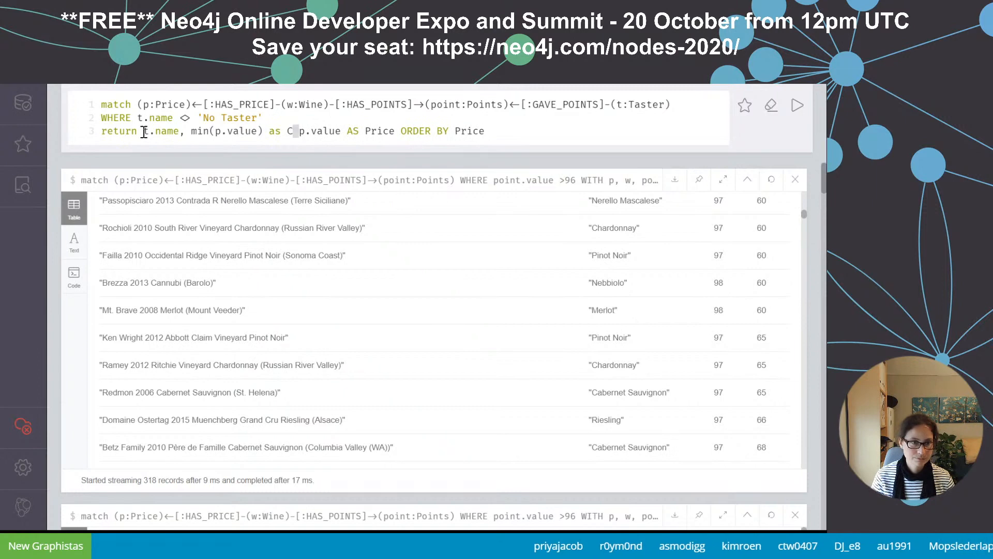
{"action": "type", "text": "pest"}
{"action": "type", "text": ", max(p.va"}
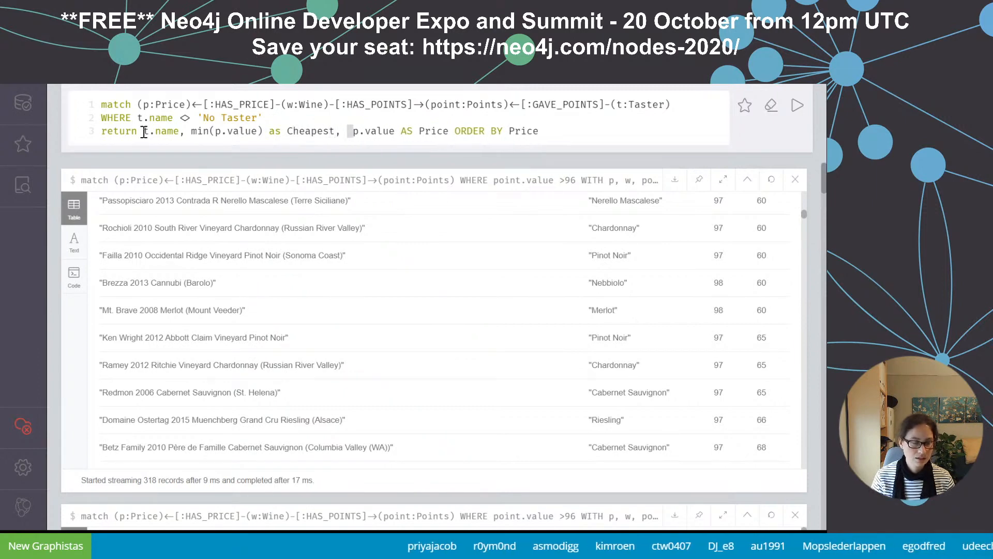
{"action": "type", "text": "lue) as"}
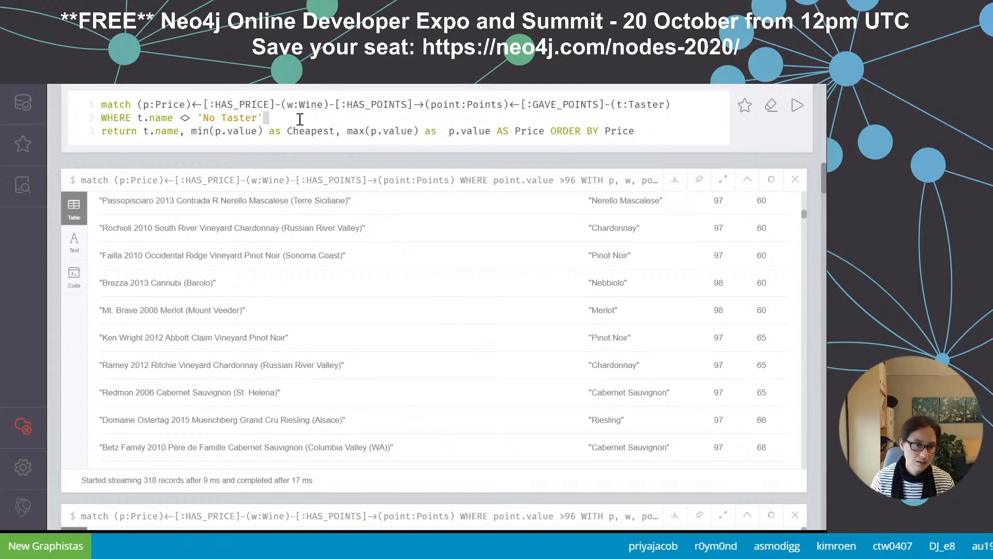
- Insert the line WITH t, collect(p.value) as prices between the WHERE filter and the return clause
{"action": "key", "text": "Return"}
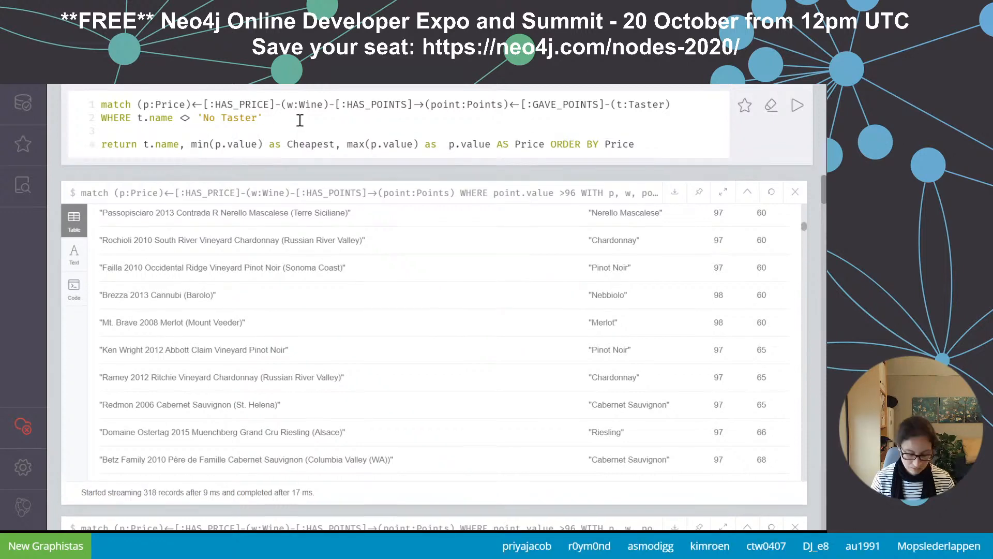
{"action": "type", "text": "COLLECT"}
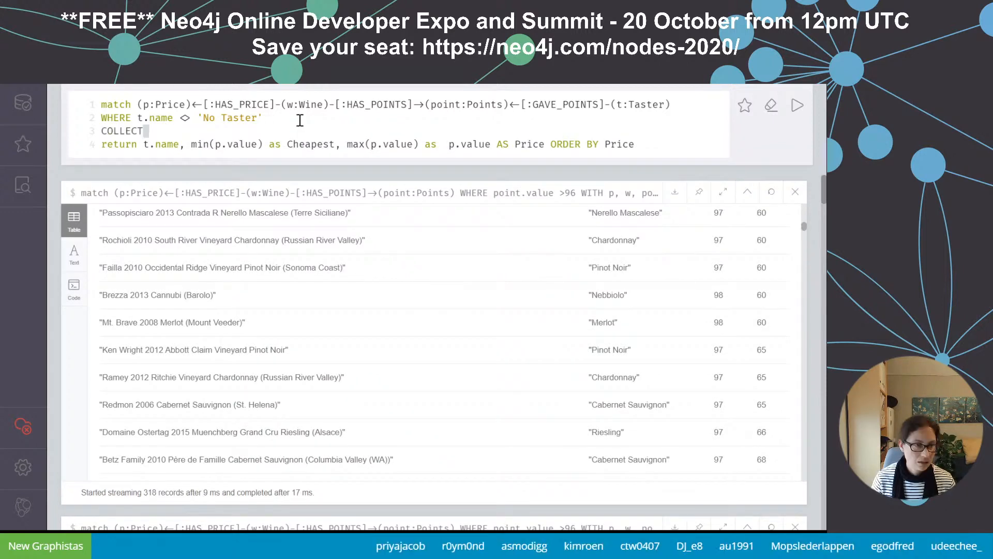
{"action": "key", "text": "ctrl+BackSpace"}
{"action": "type", "text": "WITH t, collect("}
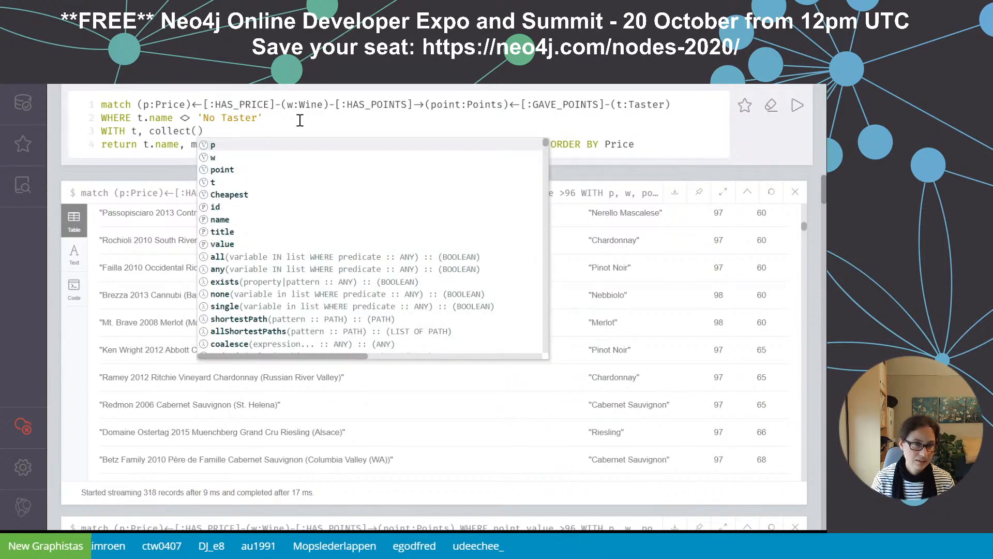
{"action": "type", "text": "p.value)"}
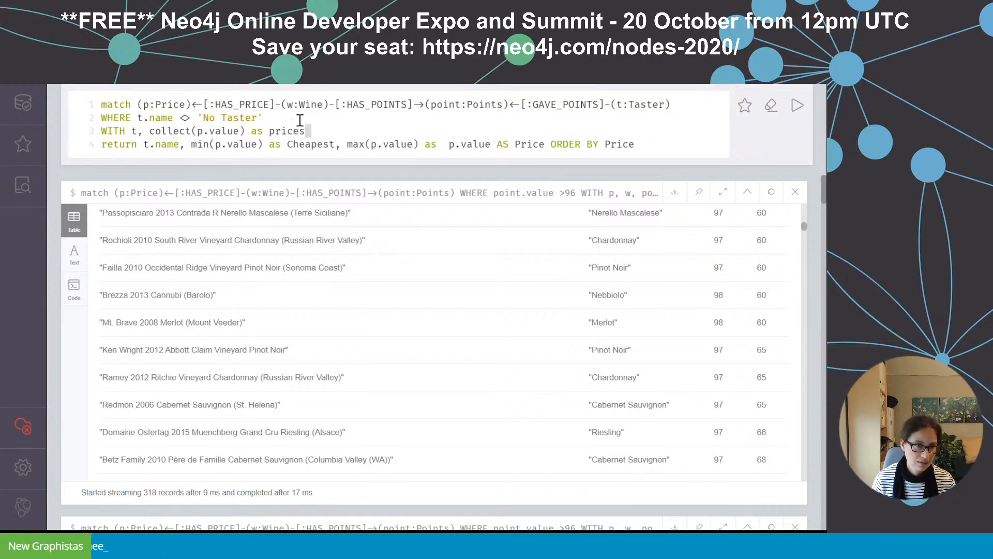
- Replace everything after t.name in the return clause with min(prices) as Cheapest
{"action": "left_click_drag", "start_coordinate": [661, 147], "coordinate": [189, 145]}
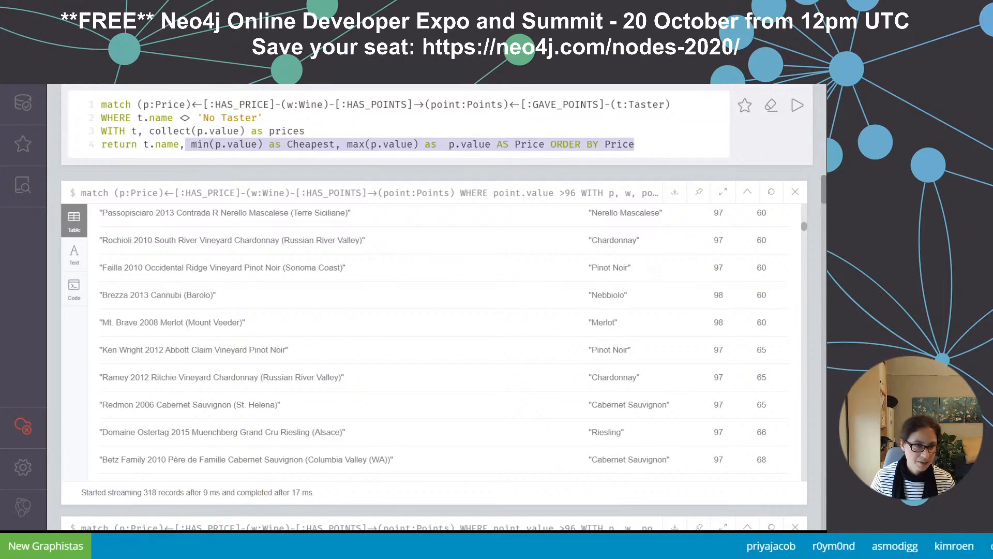
{"action": "key", "text": "BackSpace"}
{"action": "type", "text": "min(prices) as"}
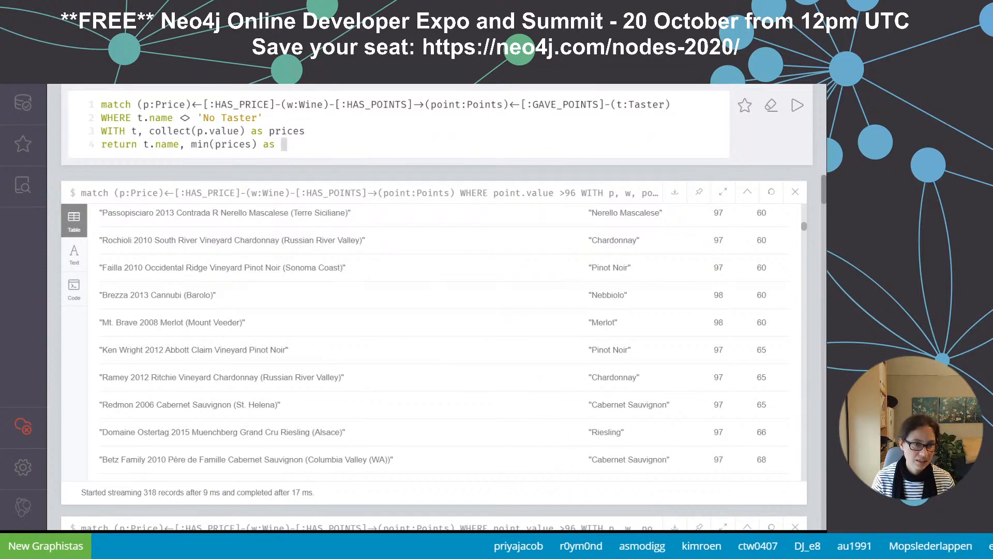
{"action": "type", "text": " Cheapest"}
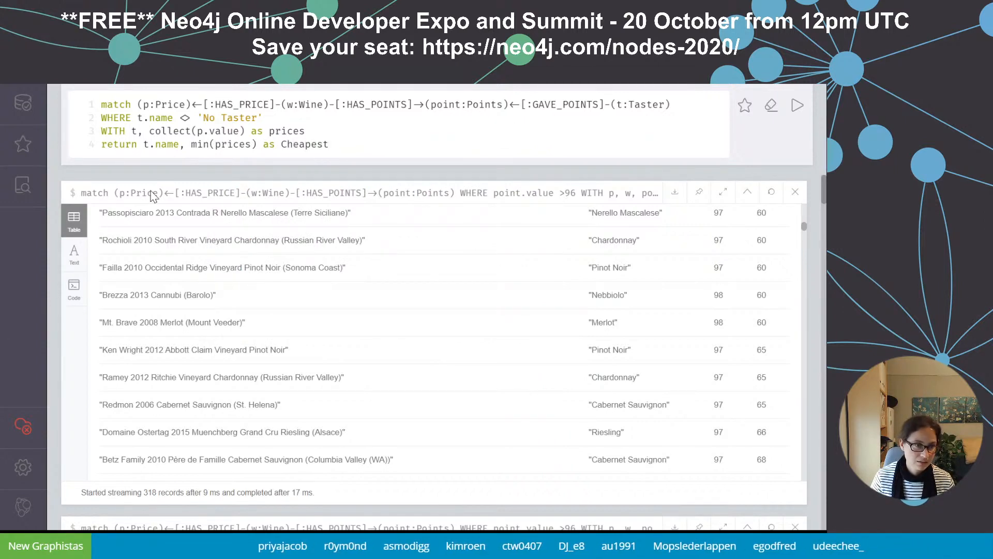
- Alias t.name AS Taster and append max(prices) as Expensivest to the return clause
{"action": "left_click", "coordinate": [179, 144]}
{"action": "type", "text": "AS Taster"}
{"action": "key", "text": "End"}
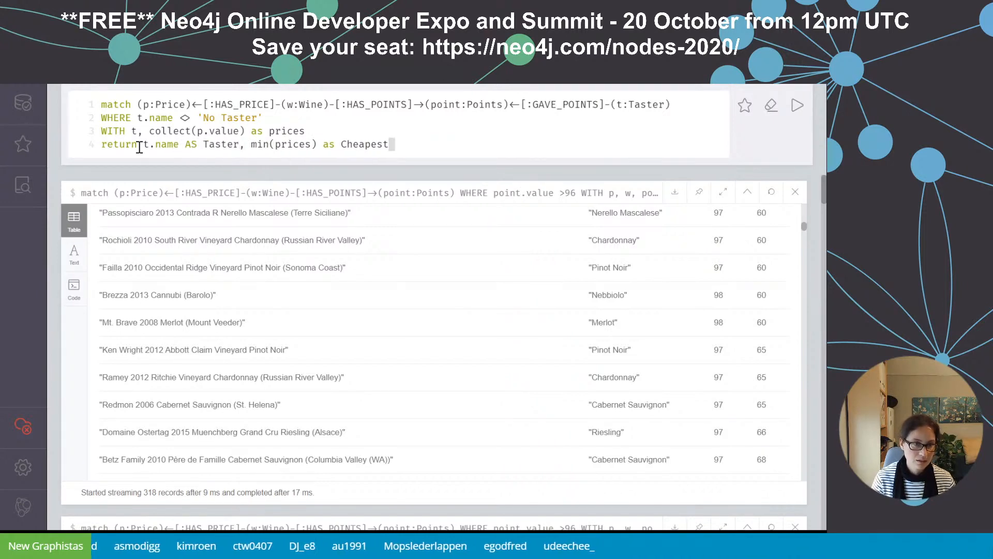
{"action": "type", "text": ", max(prices) as Expensivest,"}
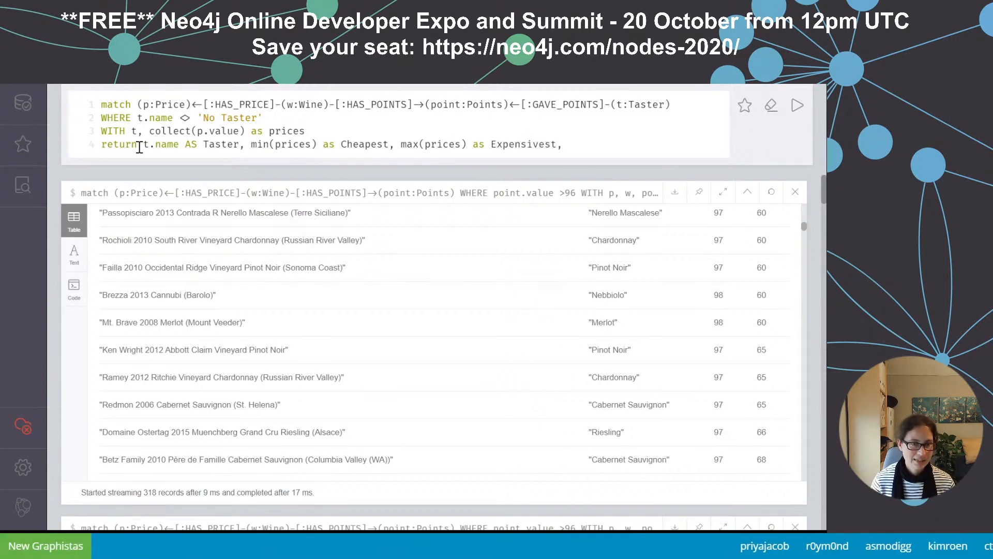
- Begin an avg() column at the end of the return clause and look through the suggested functions
{"action": "key", "text": "BackSpace"}
{"action": "key", "text": "BackSpace"}
{"action": "type", "text": "g"}
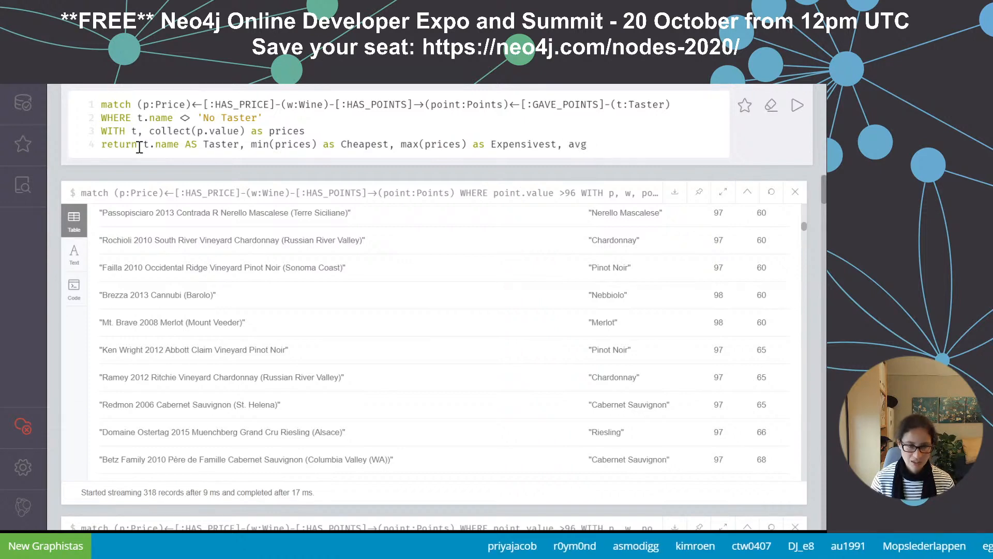
{"action": "type", "text": "("}
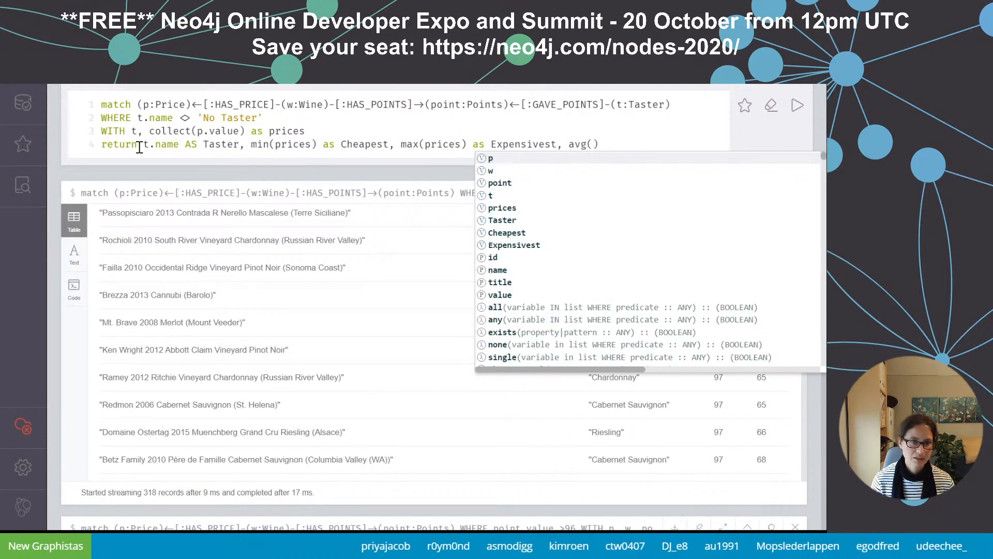
{"action": "scroll", "coordinate": [526, 233], "scroll_direction": "down", "scroll_amount": 3}
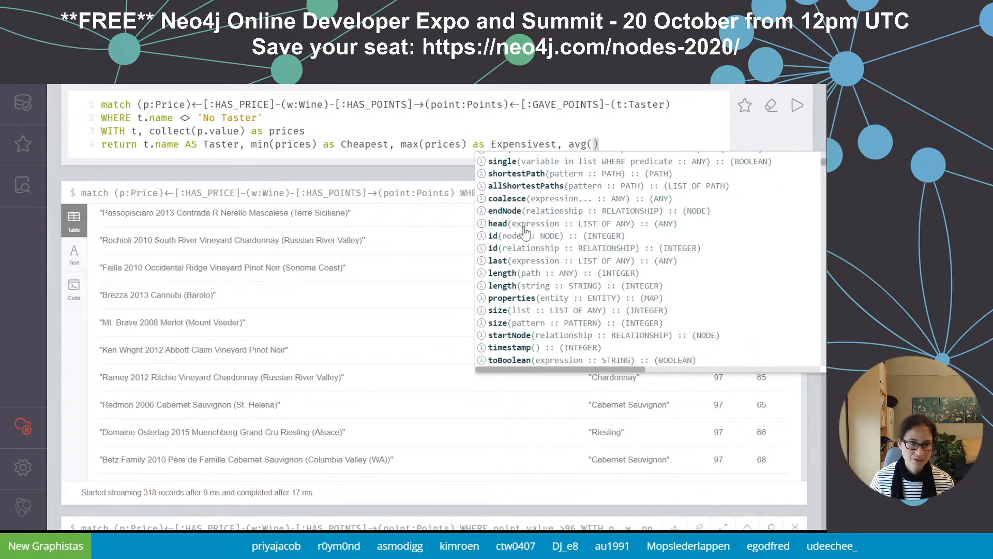
{"action": "scroll", "coordinate": [548, 259], "scroll_direction": "down", "scroll_amount": 5}
{"action": "scroll", "coordinate": [576, 294], "scroll_direction": "down", "scroll_amount": 5}
{"action": "scroll", "coordinate": [576, 294], "scroll_direction": "down", "scroll_amount": 3}
- Switch to Google, search for "neo4j cypher average" to check the averaging function, and return to Neo4j Browser
{"action": "key", "text": "ctrl+Tab"}
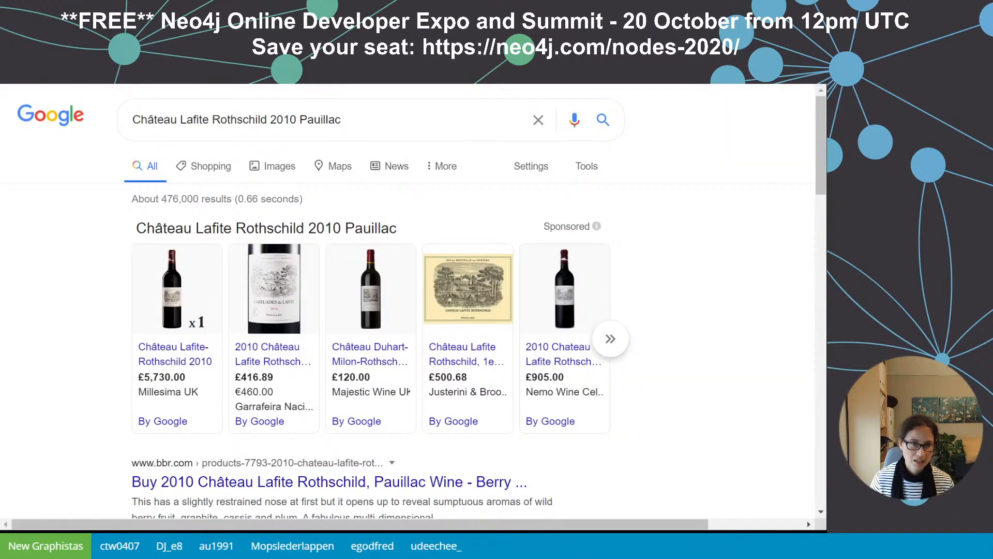
{"action": "mouse_move", "coordinate": [442, 302]}
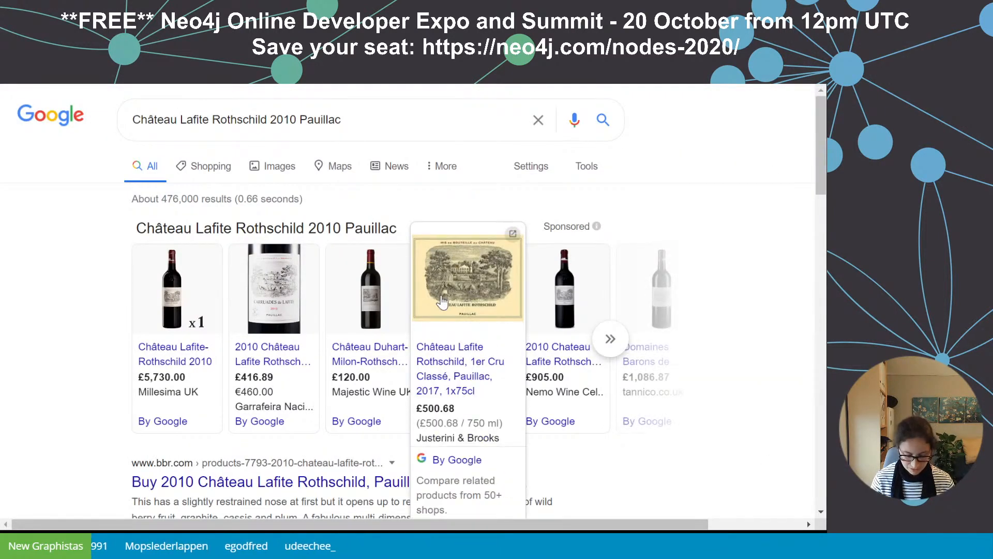
{"action": "key", "text": "ctrl+l"}
{"action": "type", "text": "neo4j cypher av"}
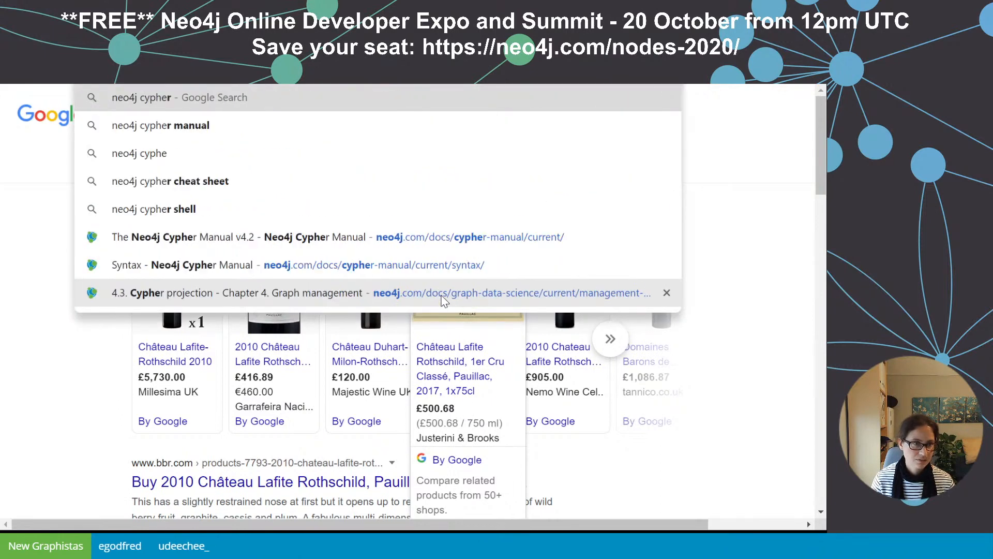
{"action": "type", "text": "erage"}
{"action": "key", "text": "Return"}
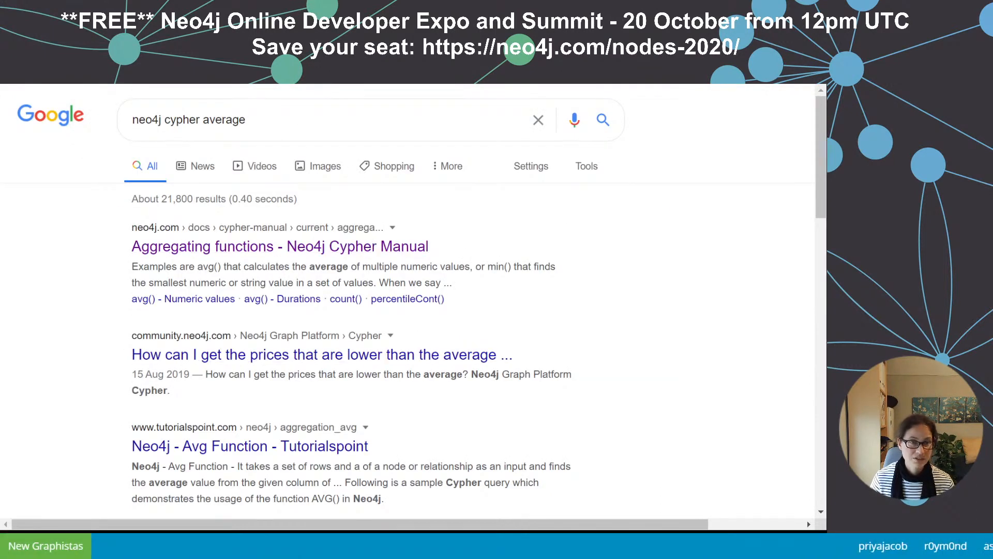
{"action": "key", "text": "ctrl+Tab"}
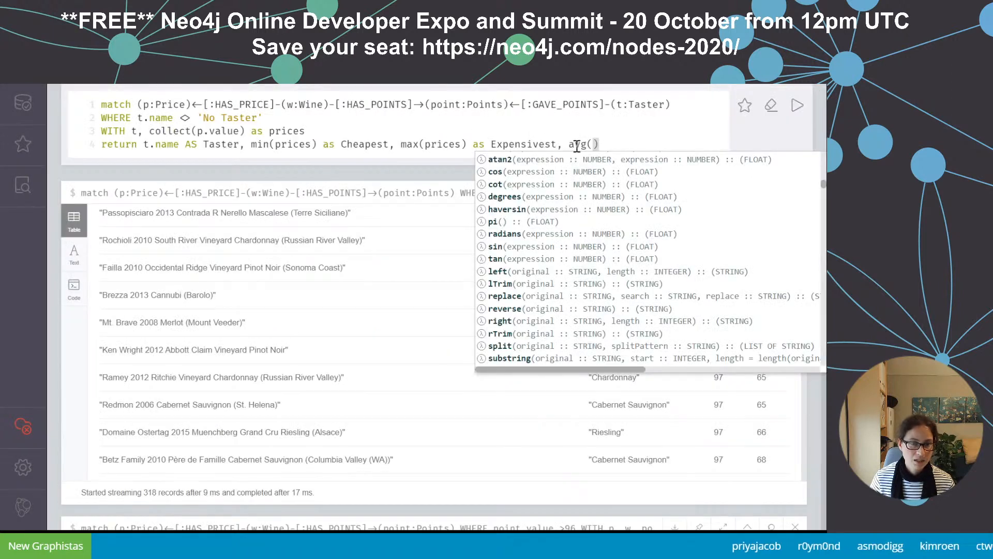
- Complete the last return column as avg(prices) as Average and run the query
{"action": "type", "text": "prices"}
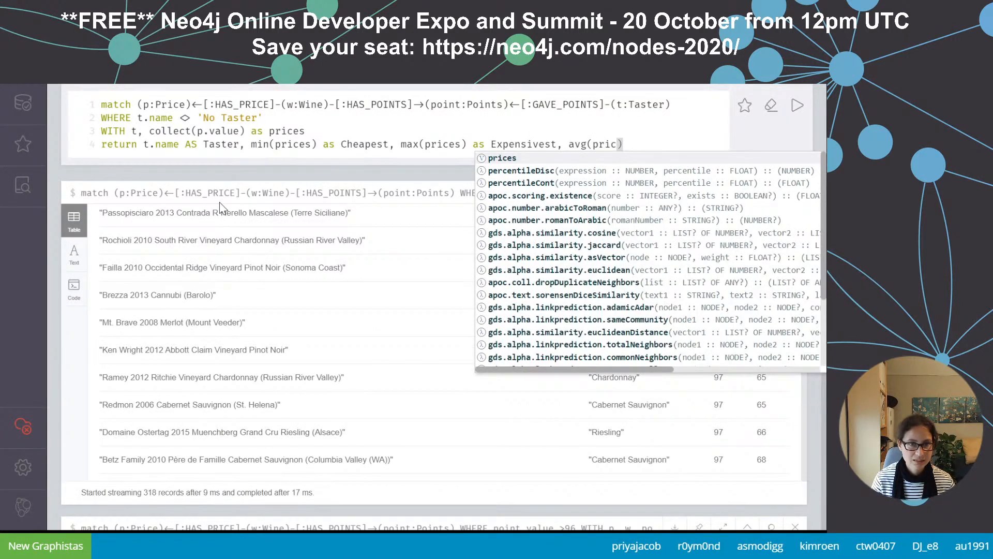
{"action": "key", "text": "Escape"}
{"action": "type", "text": "as "}
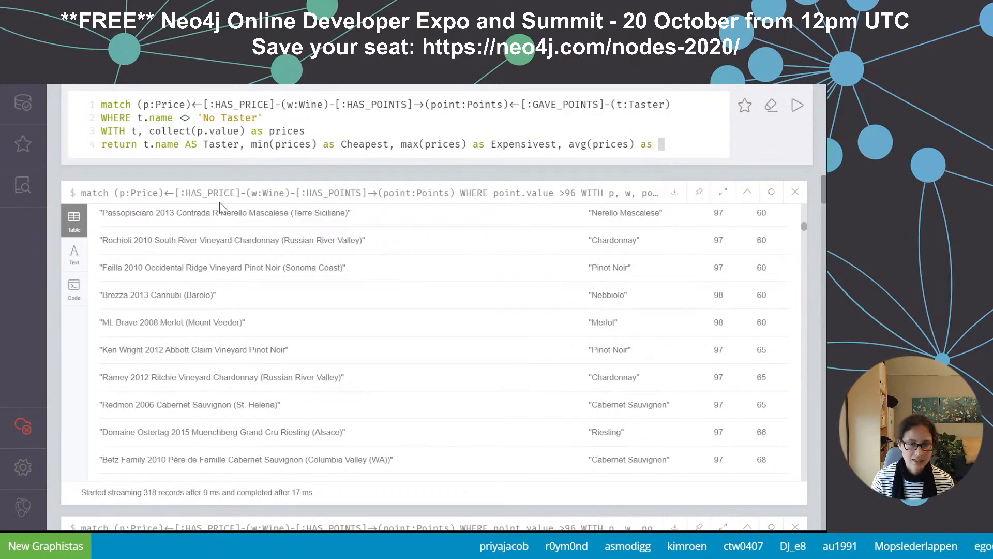
{"action": "type", "text": "Average"}
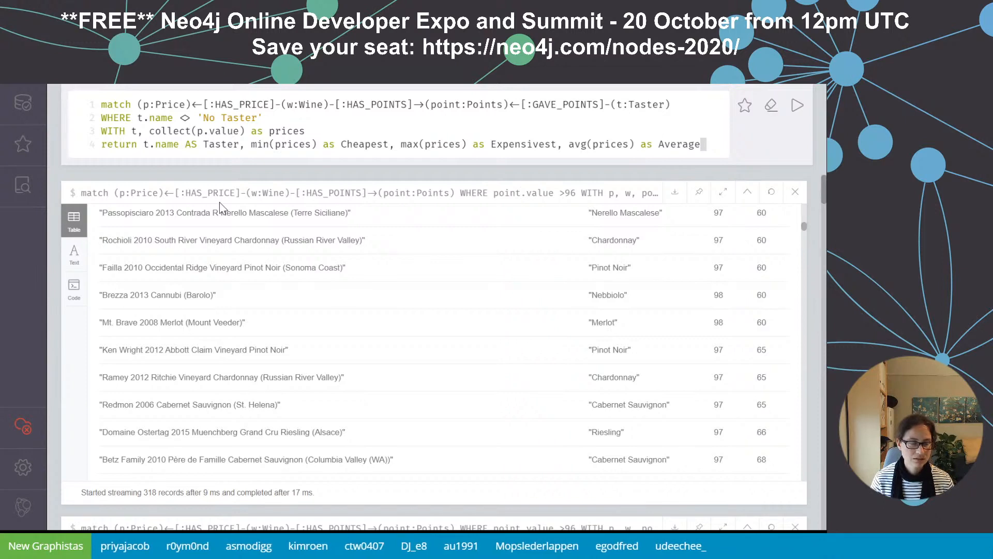
{"action": "key", "text": "ctrl+Return"}
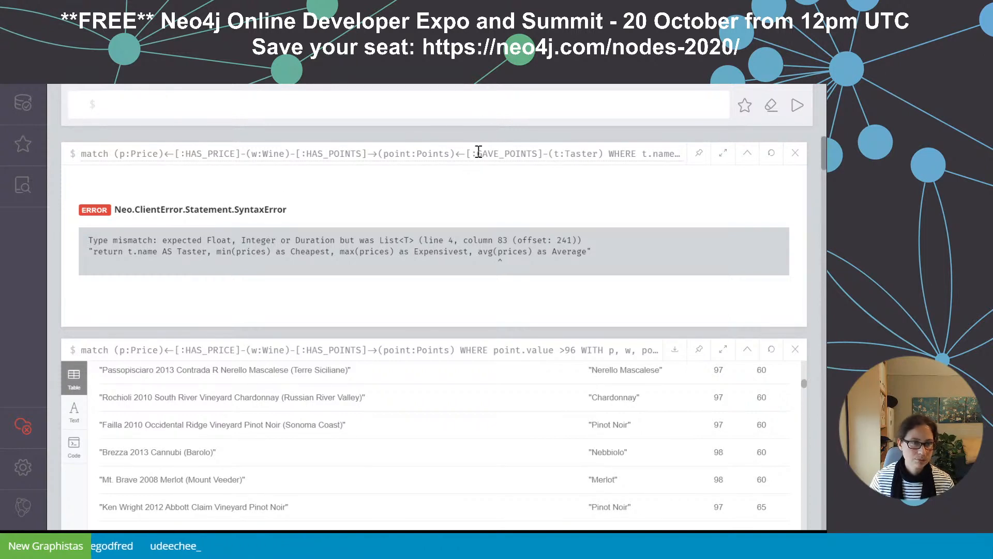
- Recall the failed query, replace collect(p.value) with p.value in its WITH clause, and run it
{"action": "left_click", "coordinate": [478, 151]}
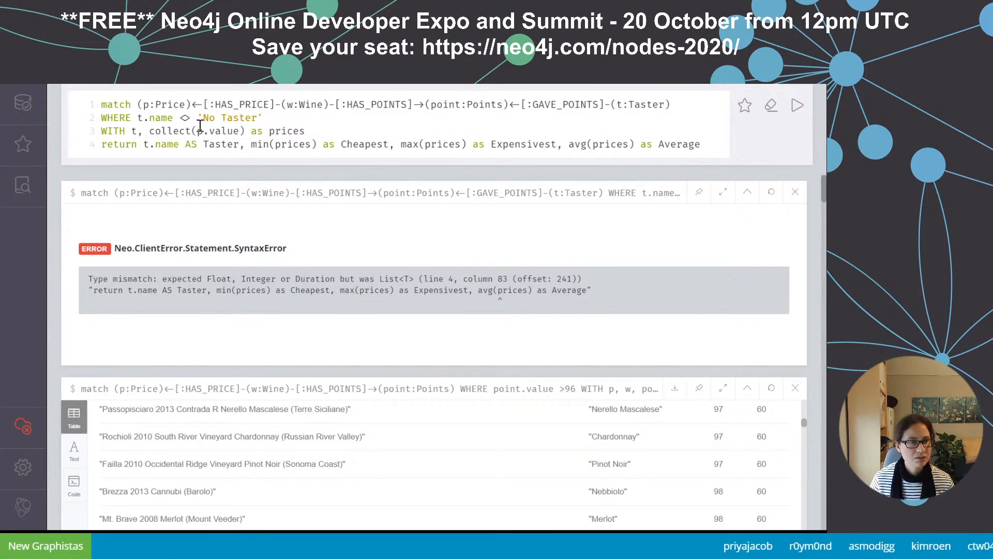
{"action": "left_click_drag", "start_coordinate": [249, 130], "coordinate": [150, 131]}
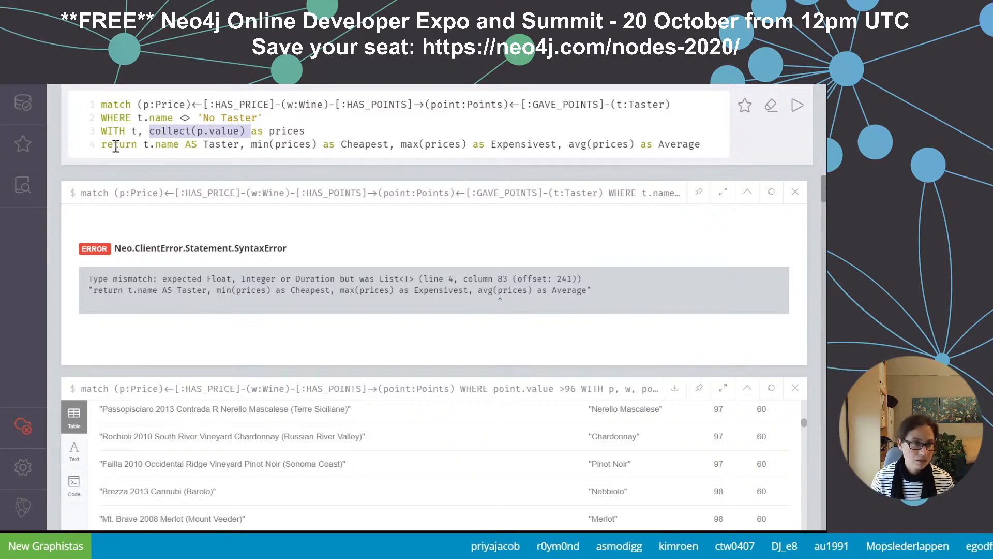
{"action": "type", "text": "p.value"}
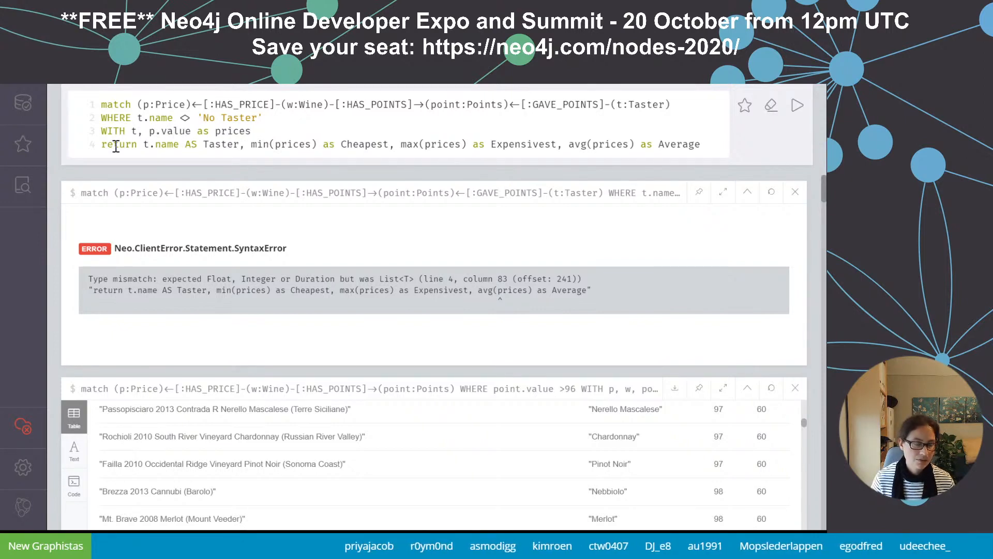
{"action": "left_click", "coordinate": [797, 109]}
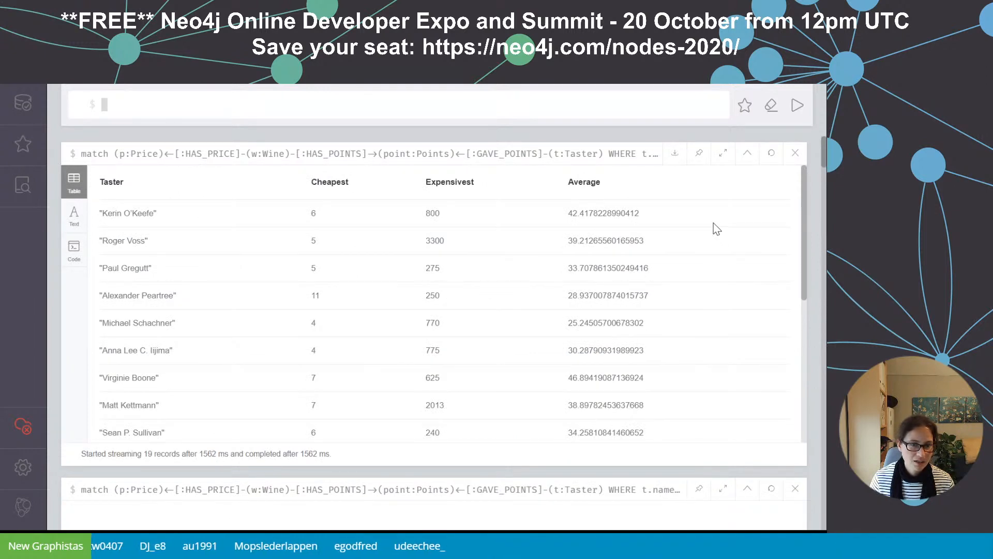
- Review the tasters' prices, recall the query, append order by Expensivest to it, and run it
{"action": "scroll", "coordinate": [712, 221], "scroll_direction": "down", "scroll_amount": 4}
{"action": "scroll", "coordinate": [712, 220], "scroll_direction": "down", "scroll_amount": 5}
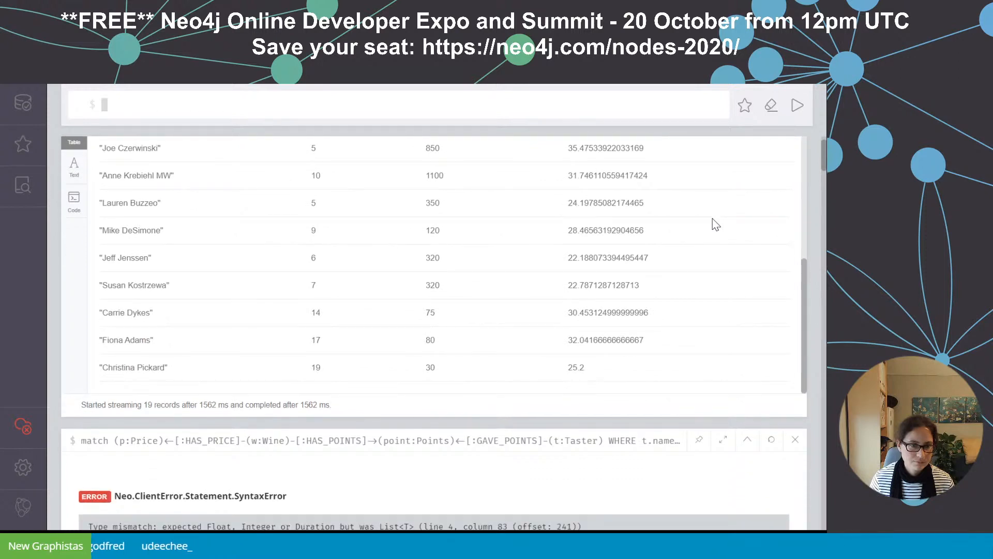
{"action": "scroll", "coordinate": [713, 274], "scroll_direction": "up", "scroll_amount": 6}
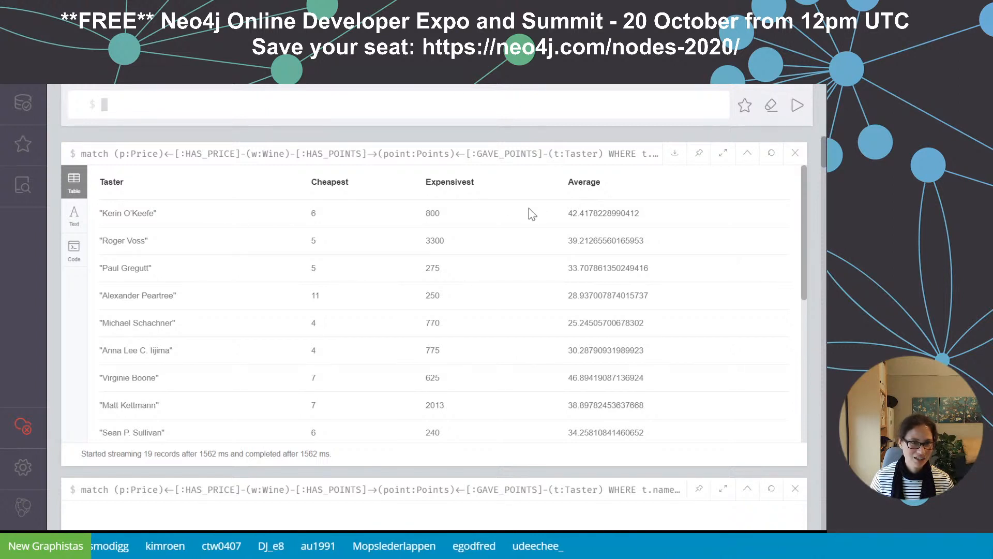
{"action": "scroll", "coordinate": [501, 222], "scroll_direction": "down", "scroll_amount": 1}
{"action": "scroll", "coordinate": [500, 224], "scroll_direction": "down", "scroll_amount": 3}
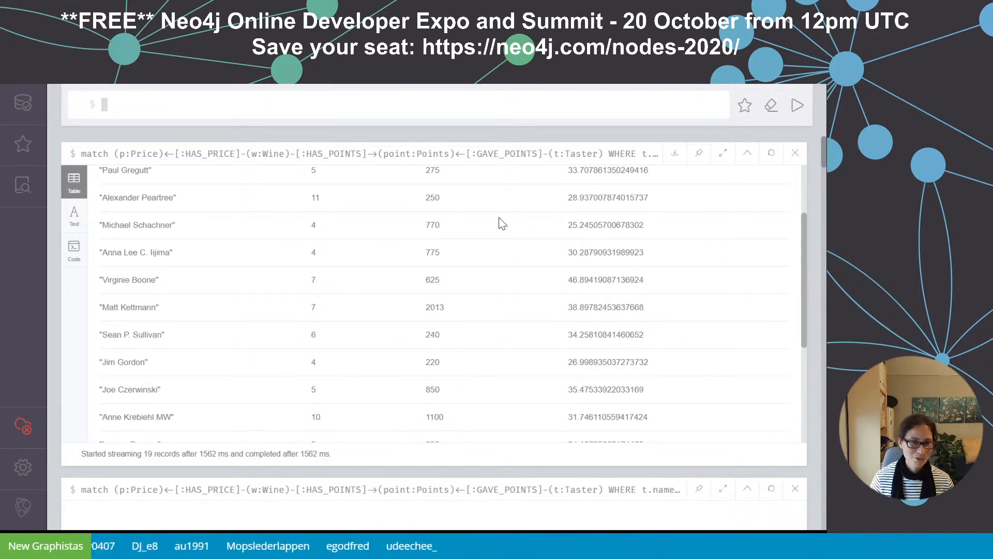
{"action": "scroll", "coordinate": [491, 207], "scroll_direction": "up", "scroll_amount": 5}
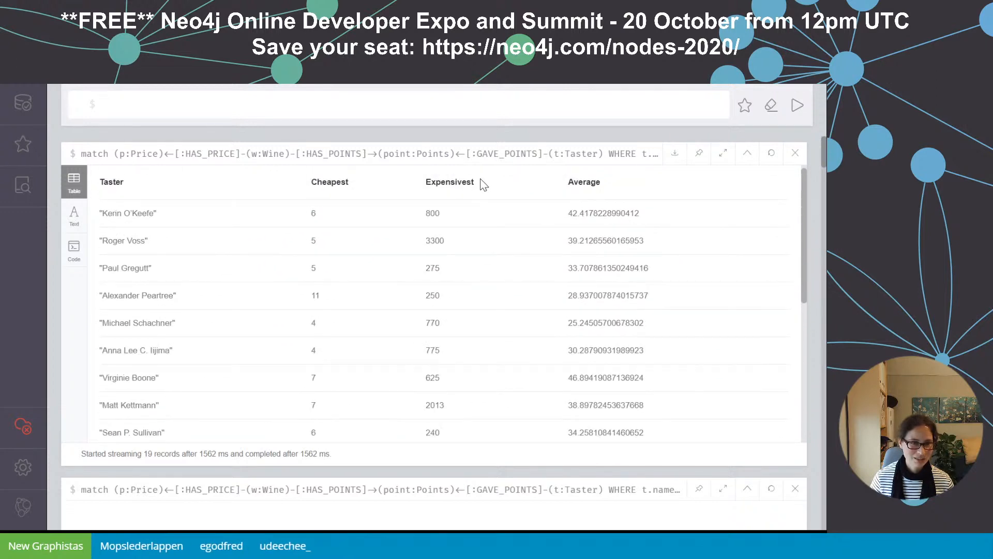
{"action": "left_click", "coordinate": [476, 157]}
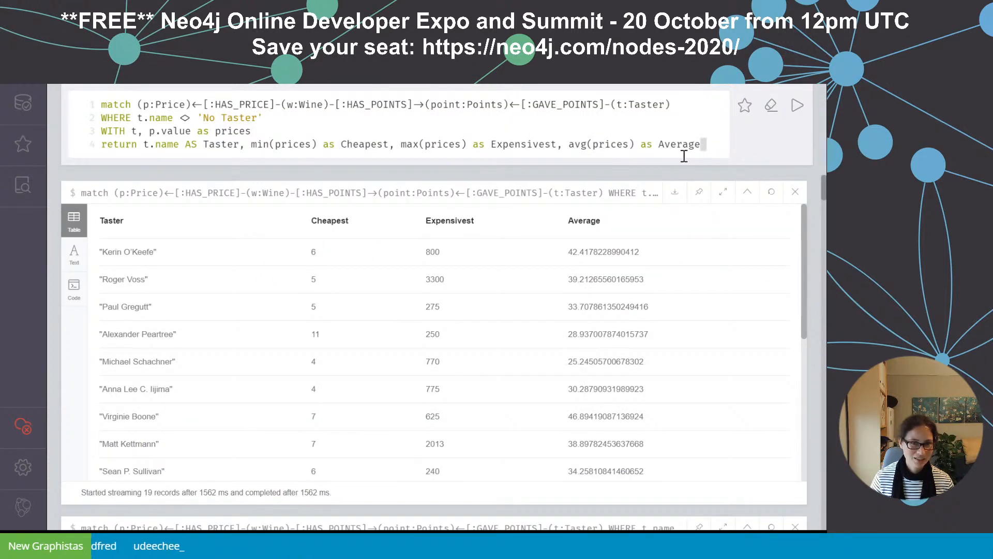
{"action": "type", "text": "order by Expensive"}
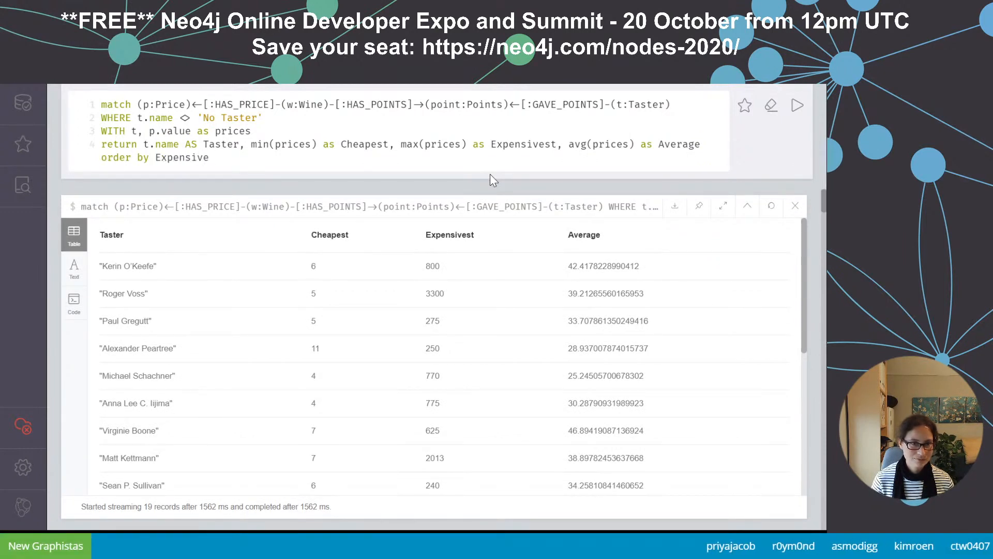
{"action": "key", "text": "ctrl+a"}
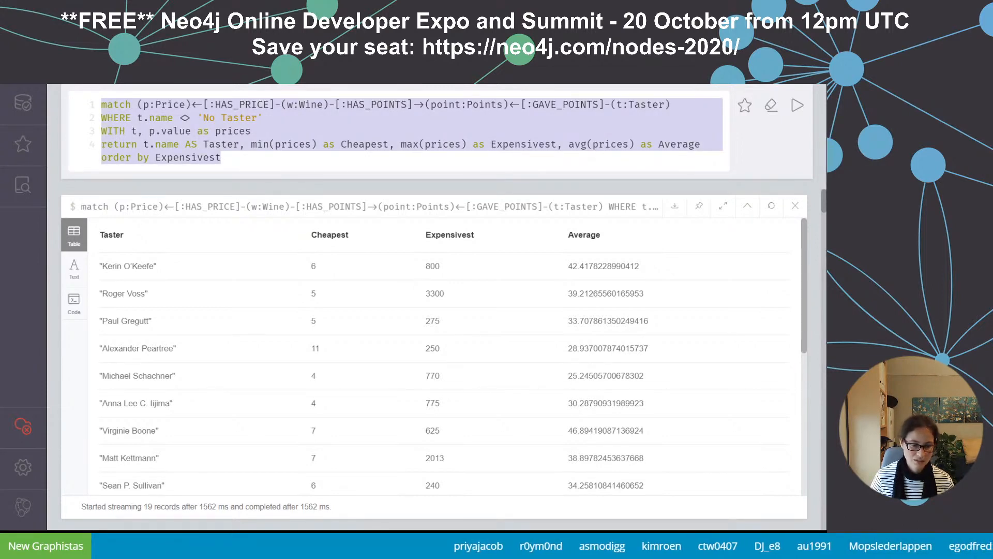
{"action": "key", "text": "ctrl+Return"}
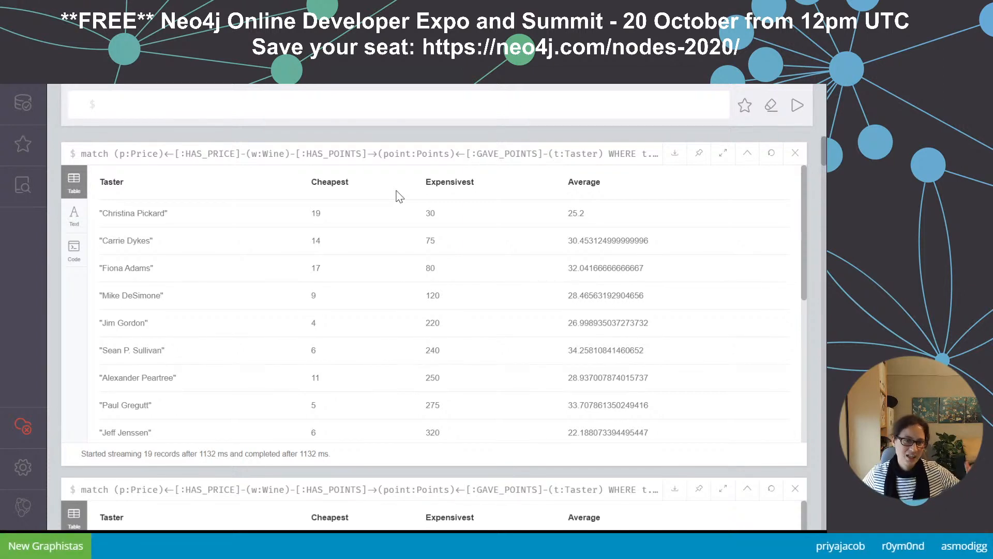
- Examine the sorted results, comparing the tasters' cheapest, most expensive and average wine prices
{"action": "scroll", "coordinate": [595, 324], "scroll_direction": "down", "scroll_amount": 8}
{"action": "scroll", "coordinate": [393, 308], "scroll_direction": "up", "scroll_amount": 3}
{"action": "scroll", "coordinate": [643, 288], "scroll_direction": "down", "scroll_amount": 3}
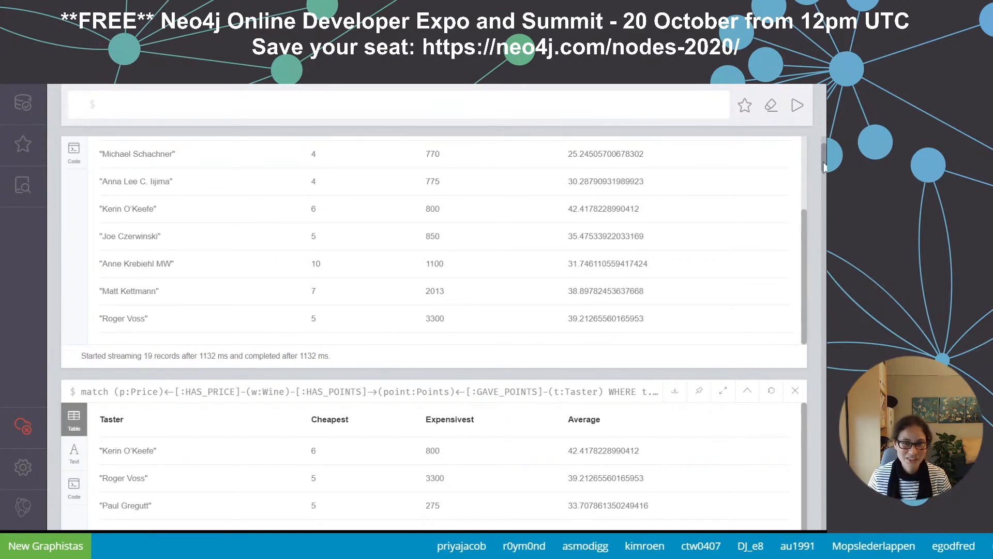
{"action": "scroll", "coordinate": [822, 162], "scroll_direction": "up", "scroll_amount": 2}
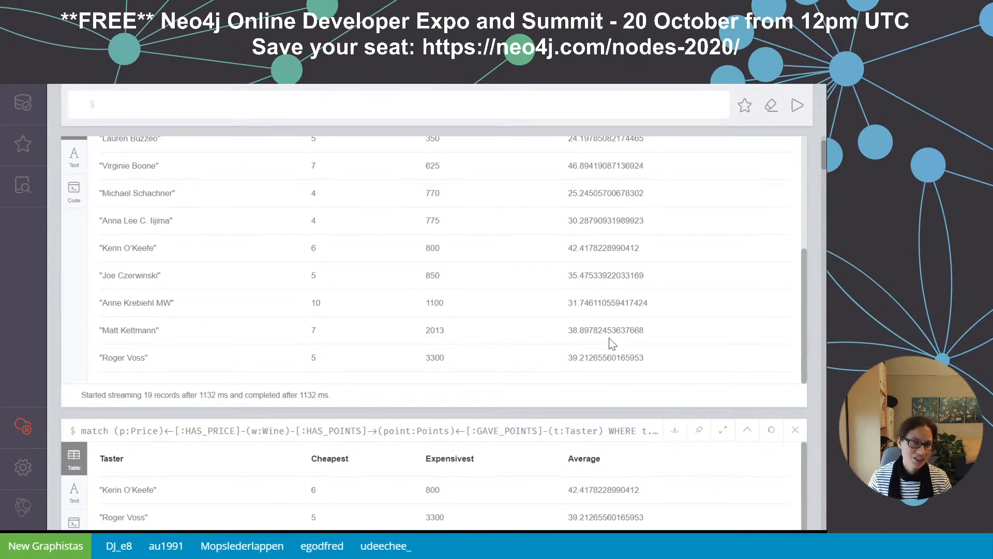
{"action": "scroll", "coordinate": [614, 326], "scroll_direction": "up", "scroll_amount": 1}
{"action": "scroll", "coordinate": [647, 301], "scroll_direction": "up", "scroll_amount": 5}
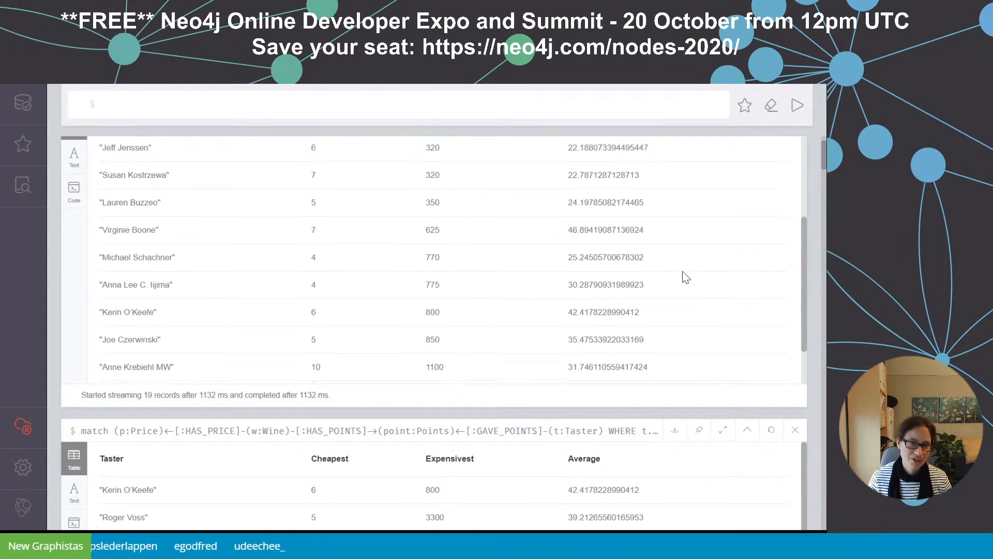
{"action": "scroll", "coordinate": [658, 209], "scroll_direction": "up", "scroll_amount": 1}
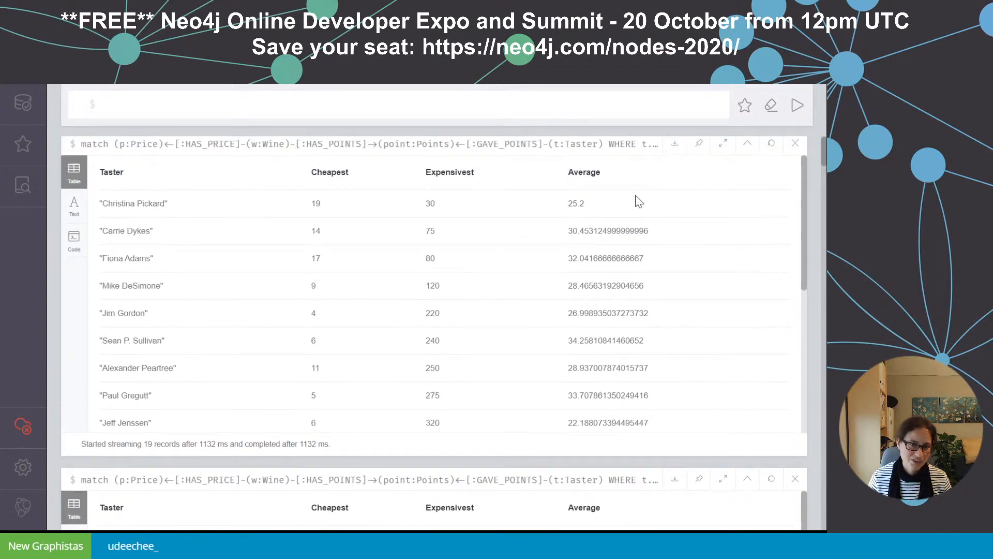
{"action": "scroll", "coordinate": [585, 213], "scroll_direction": "down", "scroll_amount": 1}
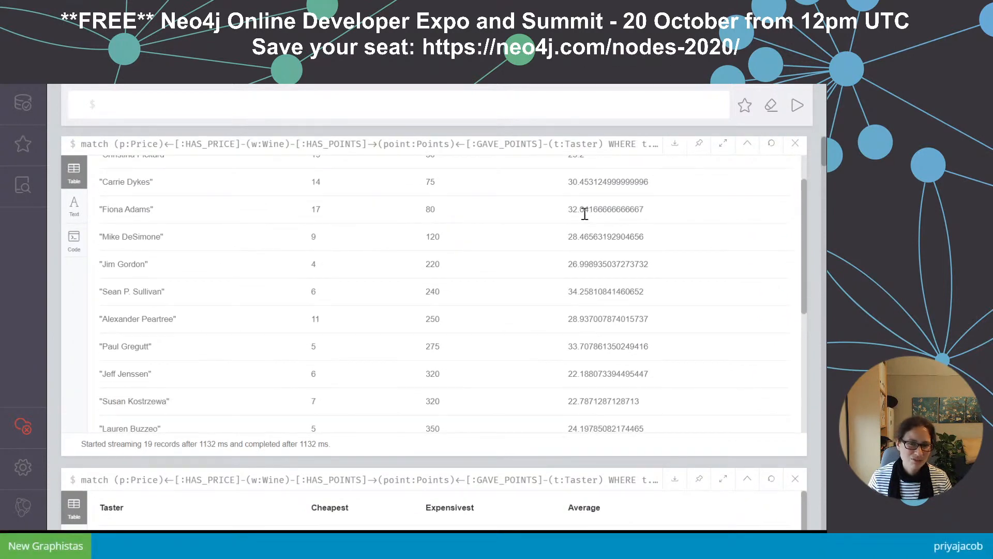
{"action": "scroll", "coordinate": [584, 214], "scroll_direction": "down", "scroll_amount": 1}
{"action": "scroll", "coordinate": [572, 321], "scroll_direction": "down", "scroll_amount": 3}
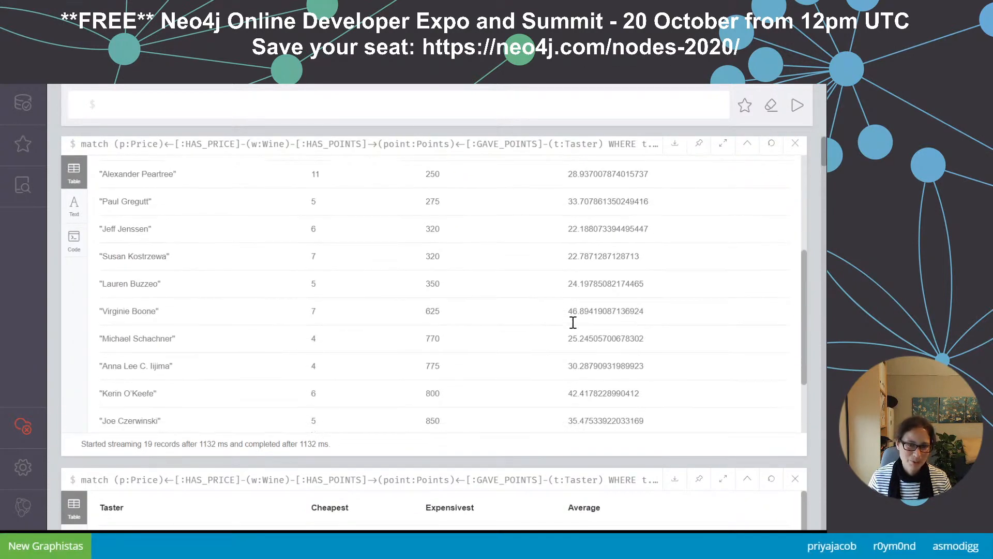
{"action": "scroll", "coordinate": [572, 321], "scroll_direction": "down", "scroll_amount": 2}
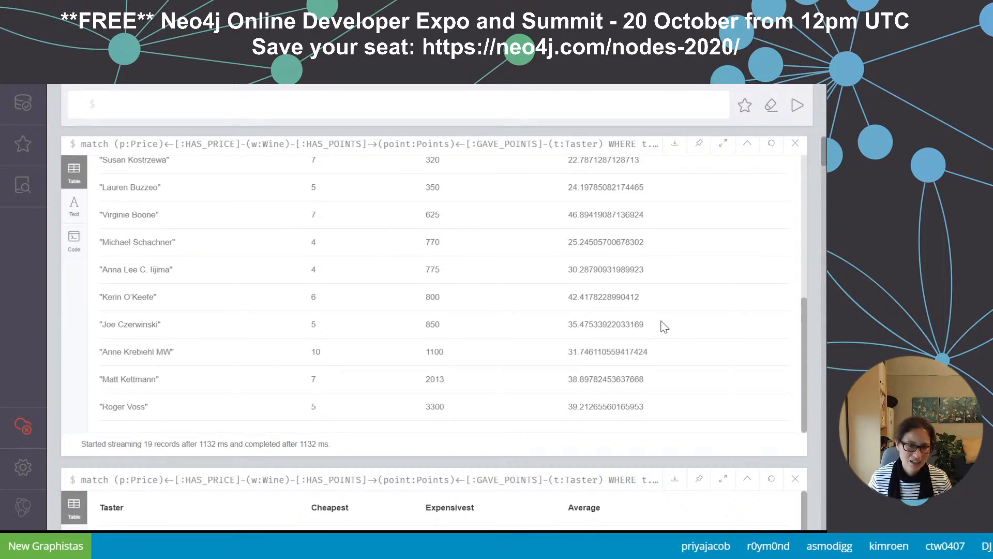
{"action": "scroll", "coordinate": [665, 327], "scroll_direction": "down", "scroll_amount": 1}
{"action": "scroll", "coordinate": [665, 320], "scroll_direction": "up", "scroll_amount": 5}
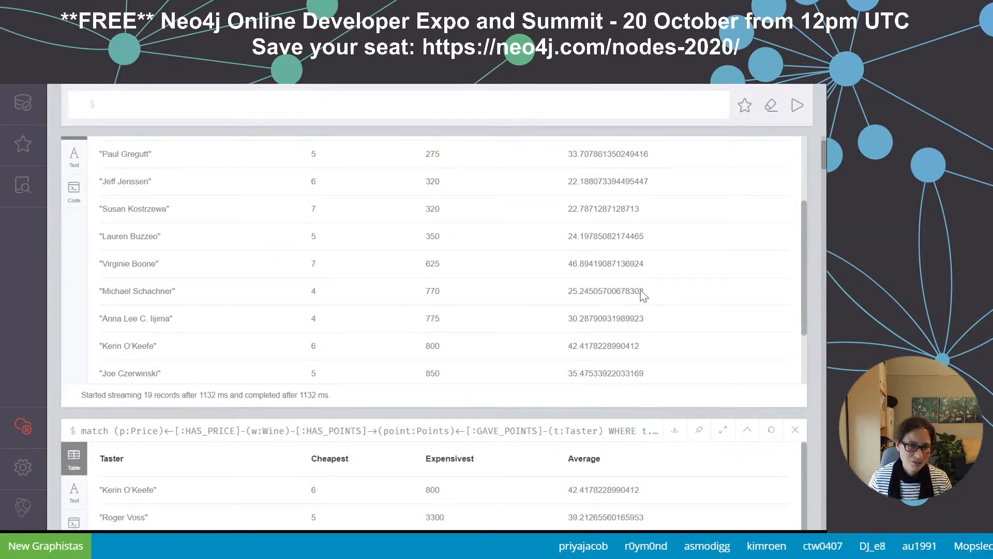
{"action": "scroll", "coordinate": [724, 266], "scroll_direction": "up", "scroll_amount": 3}
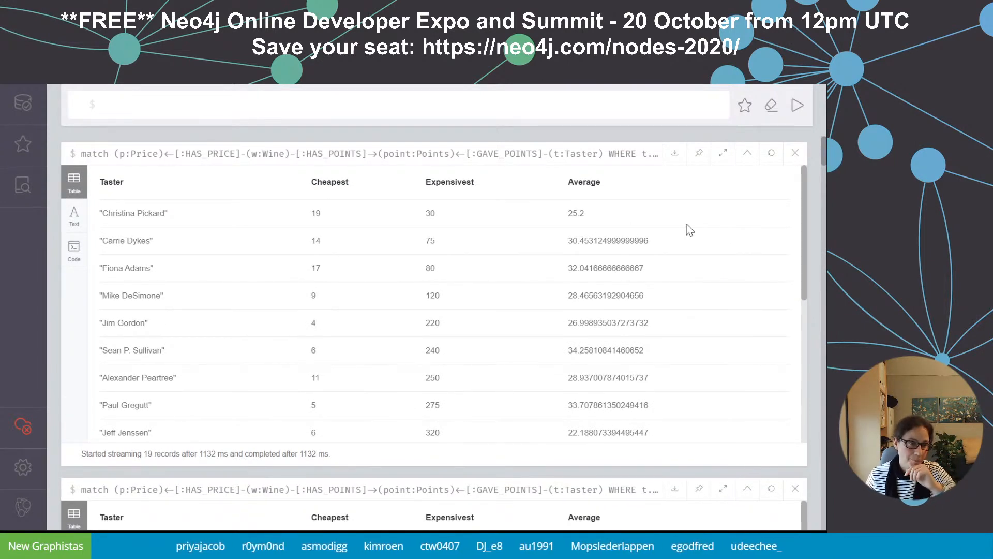
{"action": "scroll", "coordinate": [687, 226], "scroll_direction": "down", "scroll_amount": 2}
{"action": "scroll", "coordinate": [685, 224], "scroll_direction": "down", "scroll_amount": 5}
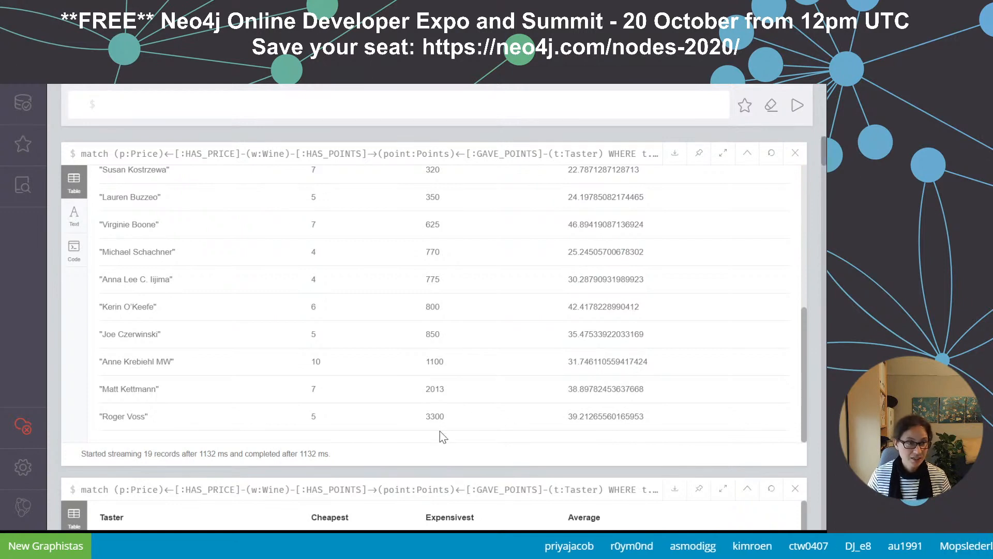
- Run call db.schema to display the graph's node labels and relationships
{"action": "left_click", "coordinate": [471, 102]}
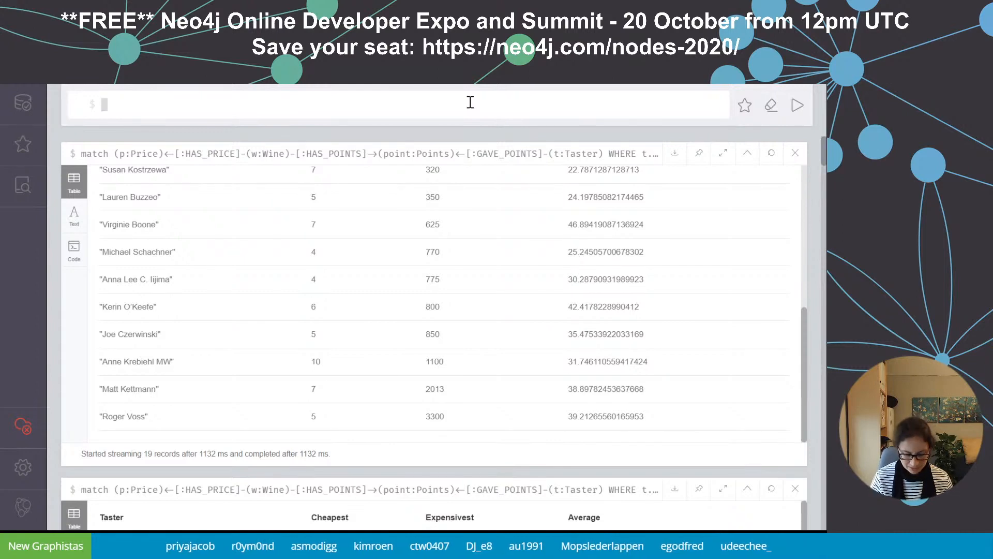
{"action": "type", "text": "call db.schema"}
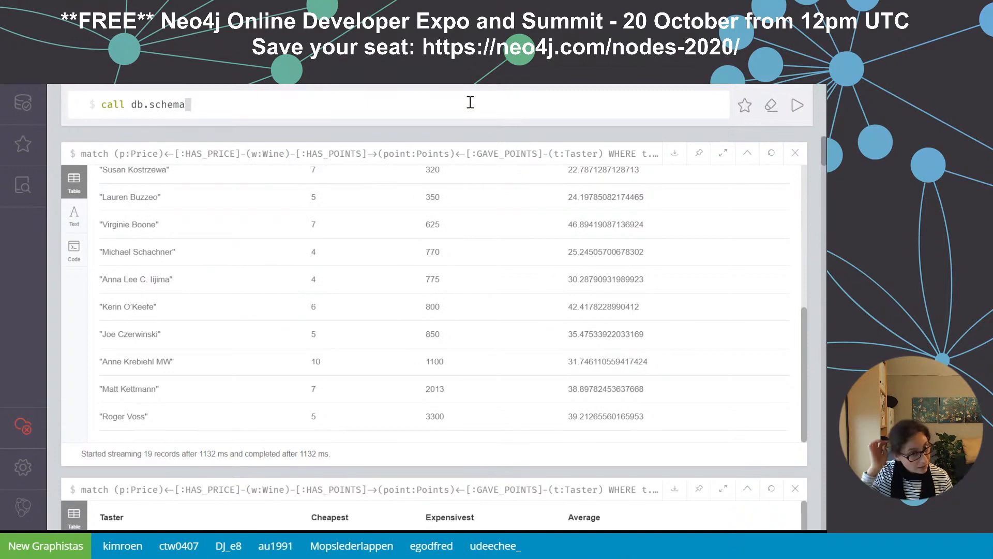
{"action": "key", "text": "Return"}
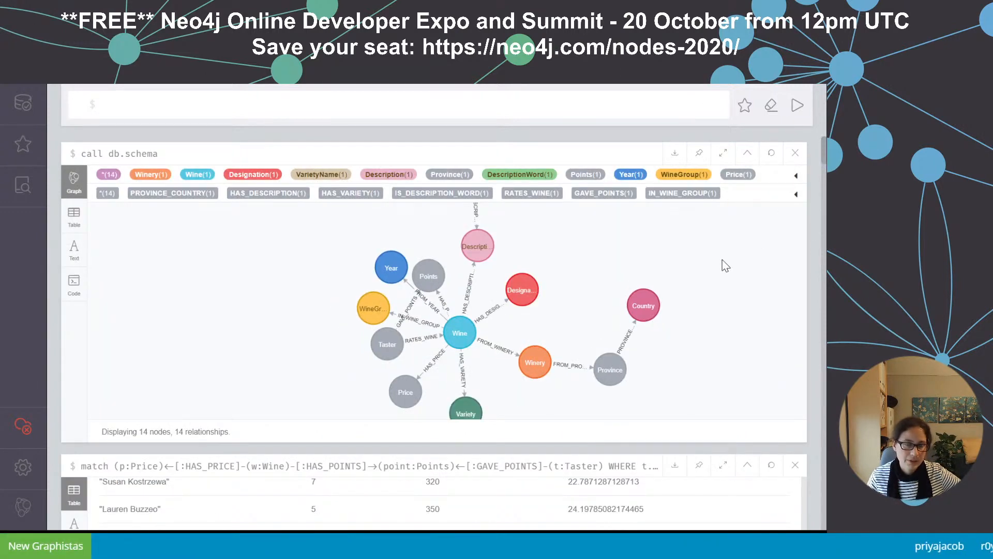
- Spread the Country node away from the others in the schema graph and inspect the path from Country through Province and Winery to Wine
{"action": "mouse_move", "coordinate": [643, 323]}
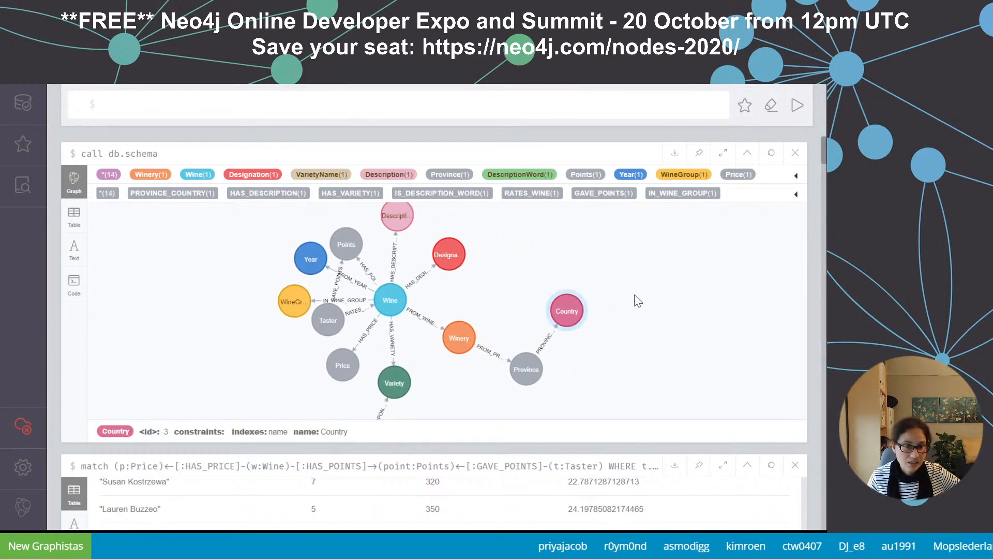
{"action": "left_click_drag", "start_coordinate": [569, 310], "coordinate": [699, 310]}
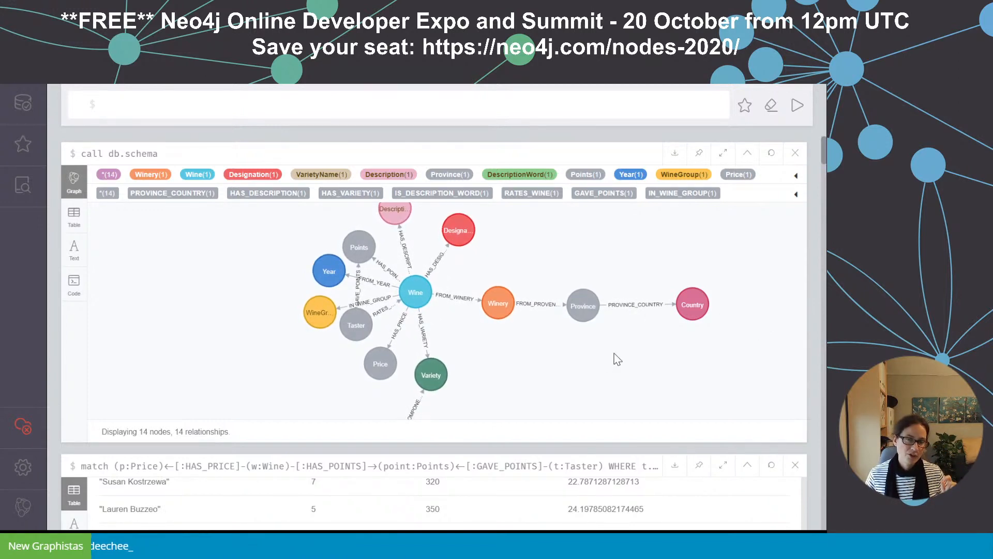
{"action": "left_click", "coordinate": [694, 311]}
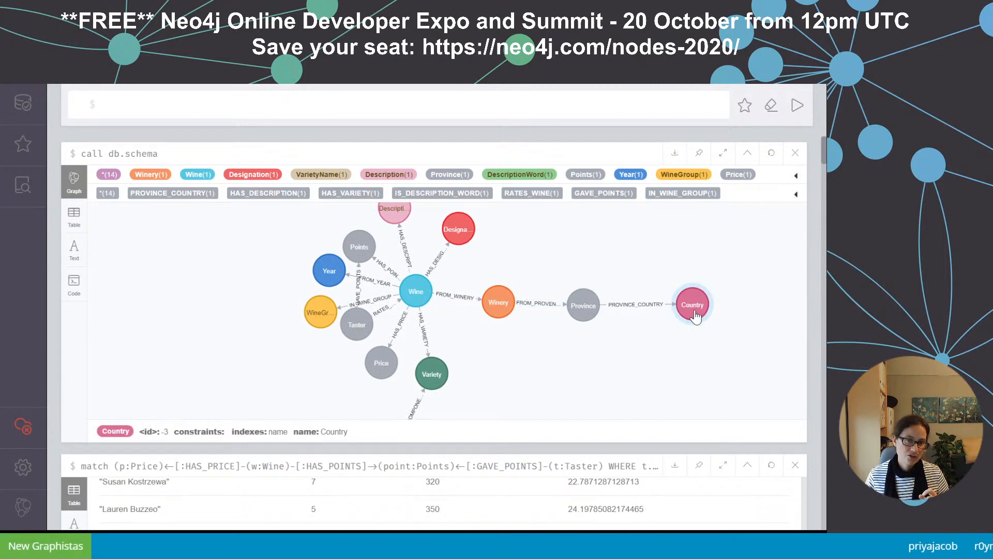
{"action": "left_click", "coordinate": [590, 319]}
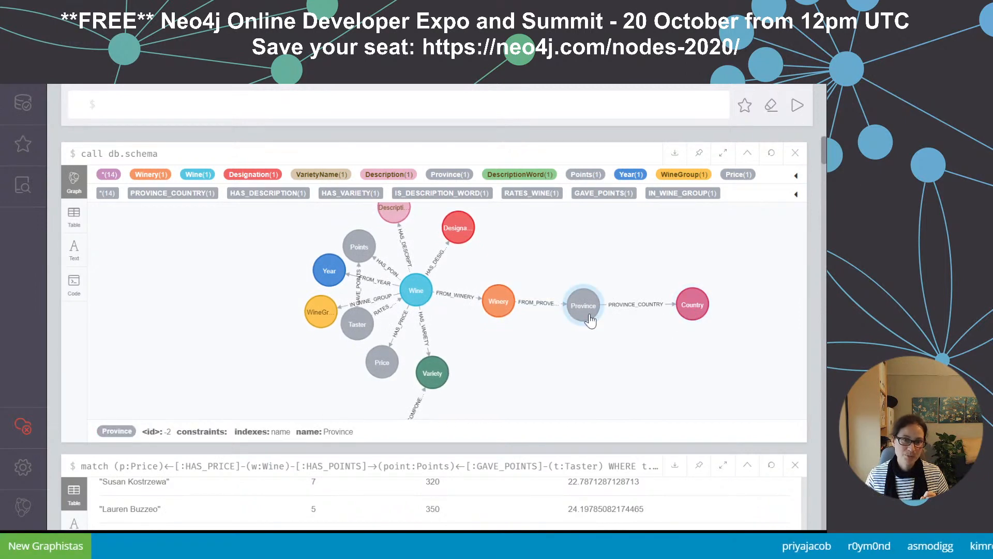
{"action": "left_click", "coordinate": [498, 278]}
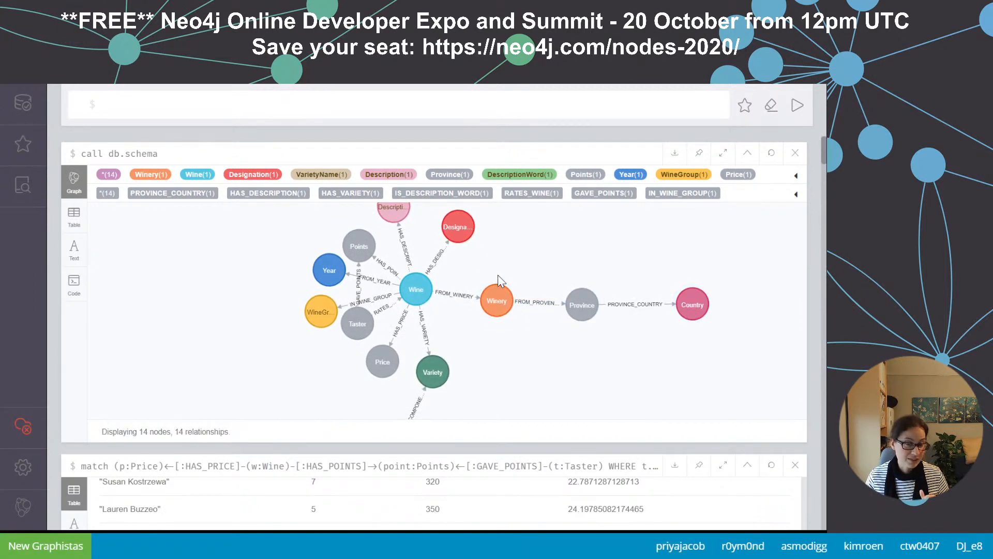
{"action": "left_click", "coordinate": [423, 307]}
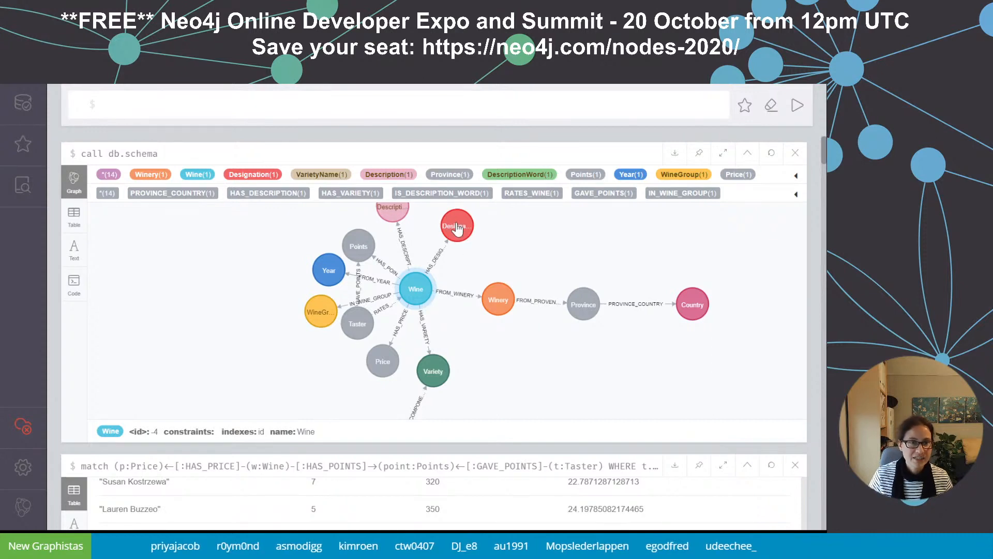
- Run match (c:Country) return count(c) to count the Country nodes in the graph
{"action": "left_click", "coordinate": [469, 102]}
{"action": "type", "text": "m"}
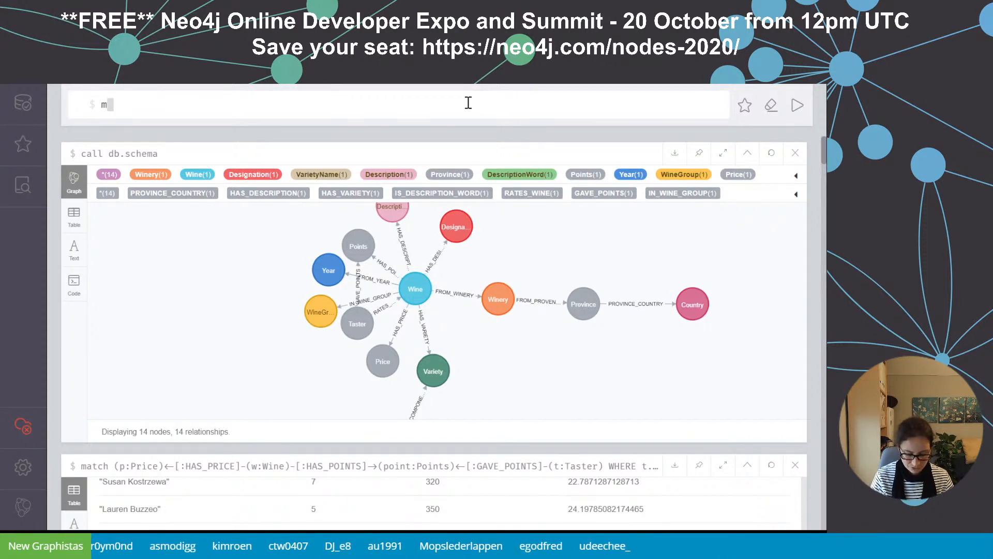
{"action": "type", "text": "atch (c:"}
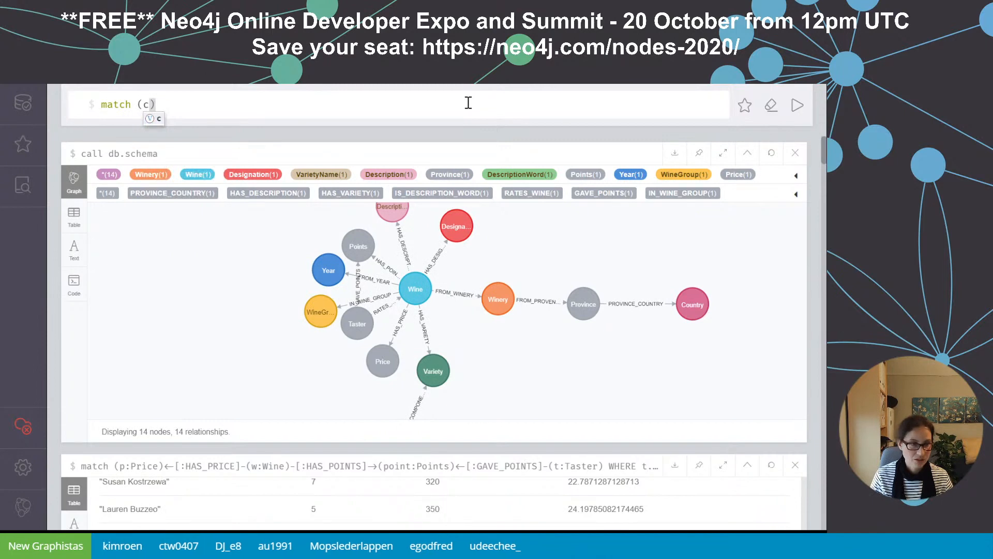
{"action": "type", "text": "Country"}
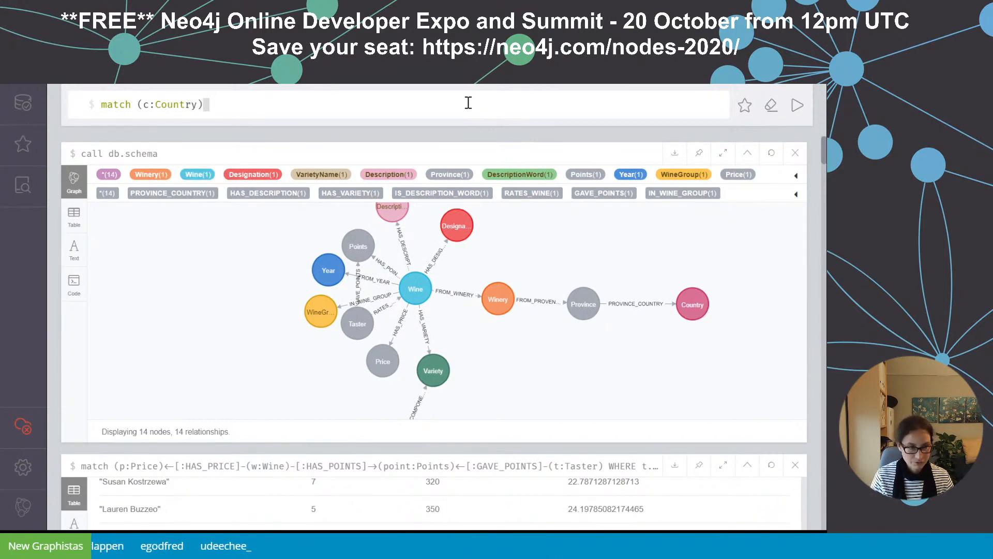
{"action": "type", "text": "return count(c)"}
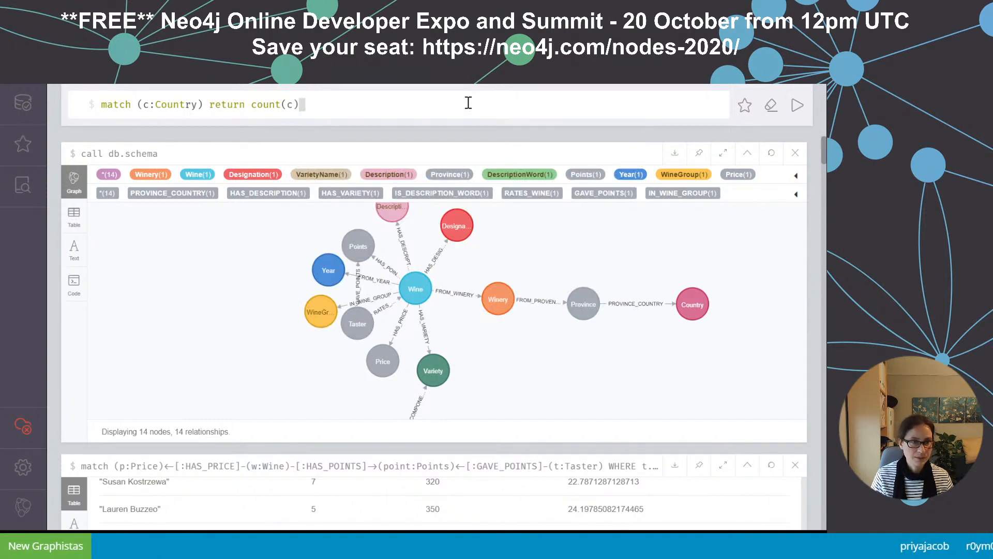
{"action": "key", "text": "Return"}
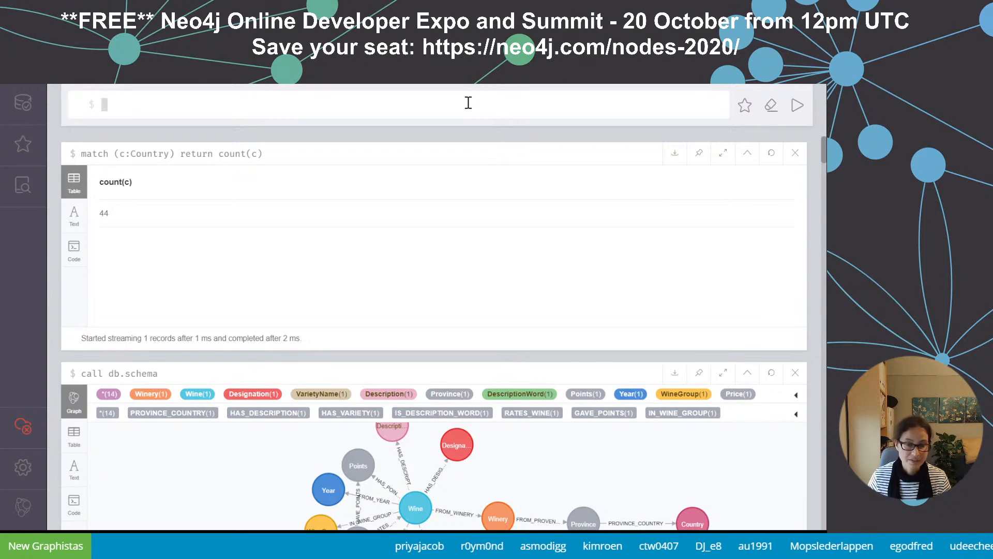
- Check the schema graph and start a new query with MATCH (p:Points)
{"action": "scroll", "coordinate": [641, 354], "scroll_direction": "down", "scroll_amount": 1}
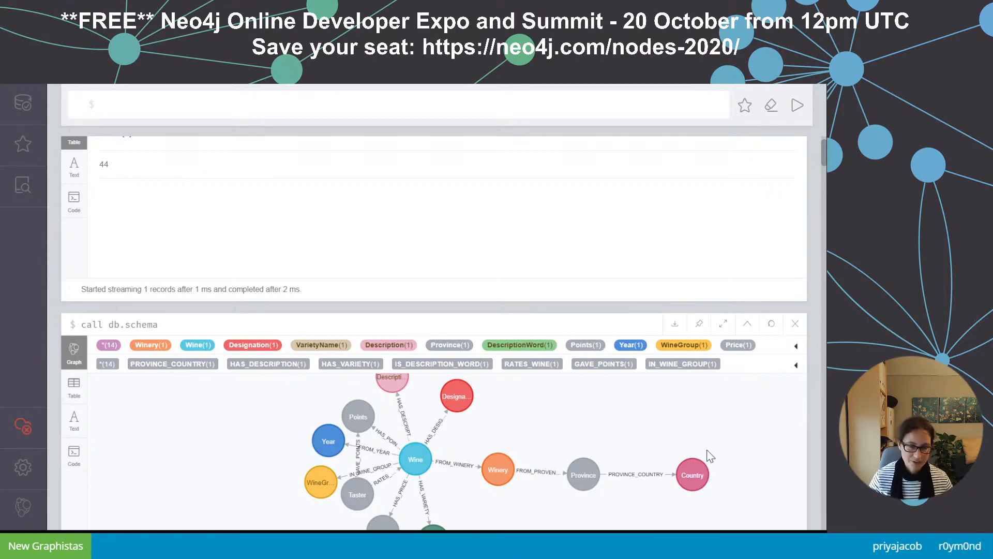
{"action": "scroll", "coordinate": [672, 145], "scroll_direction": "up", "scroll_amount": 1}
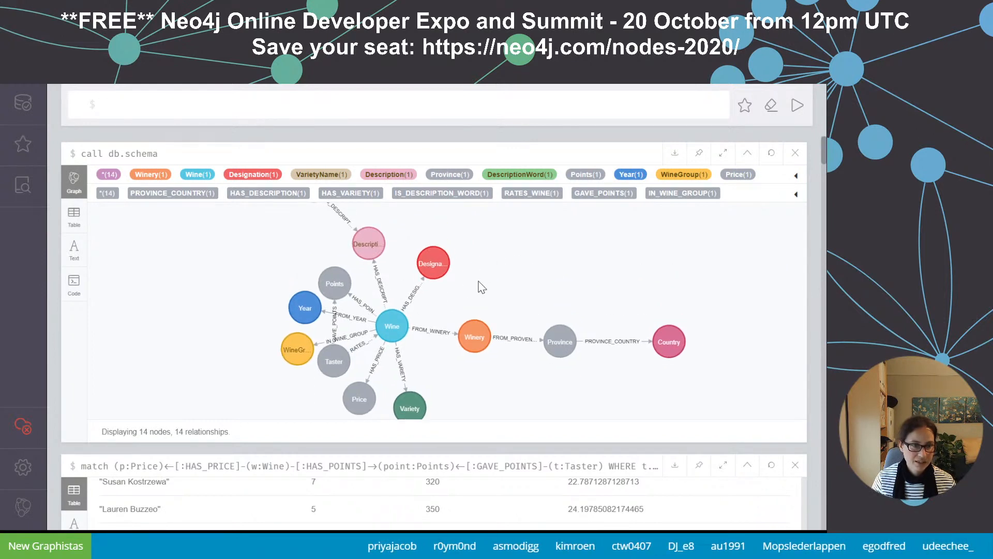
{"action": "left_click", "coordinate": [291, 102]}
{"action": "type", "text": "MATCH ("}
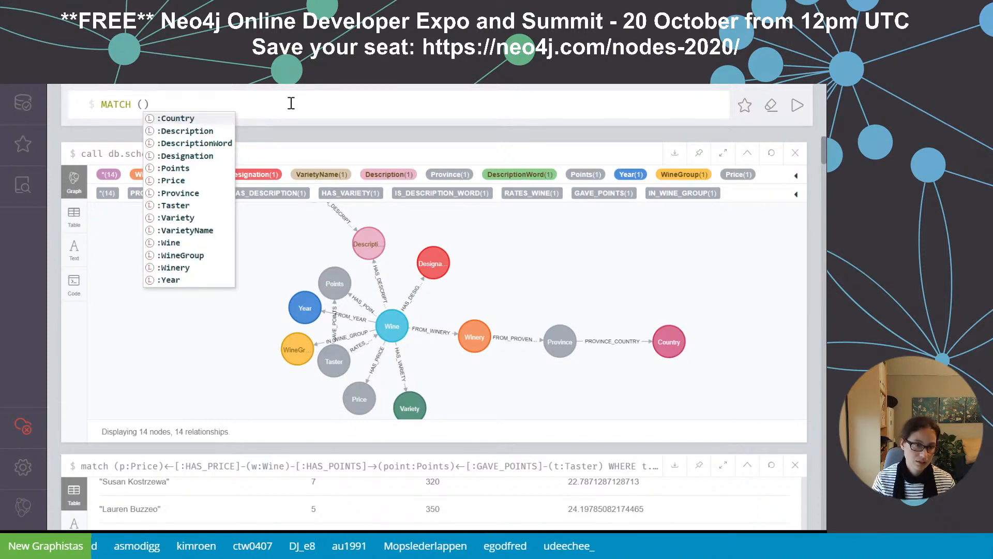
{"action": "type", "text": "p:P"}
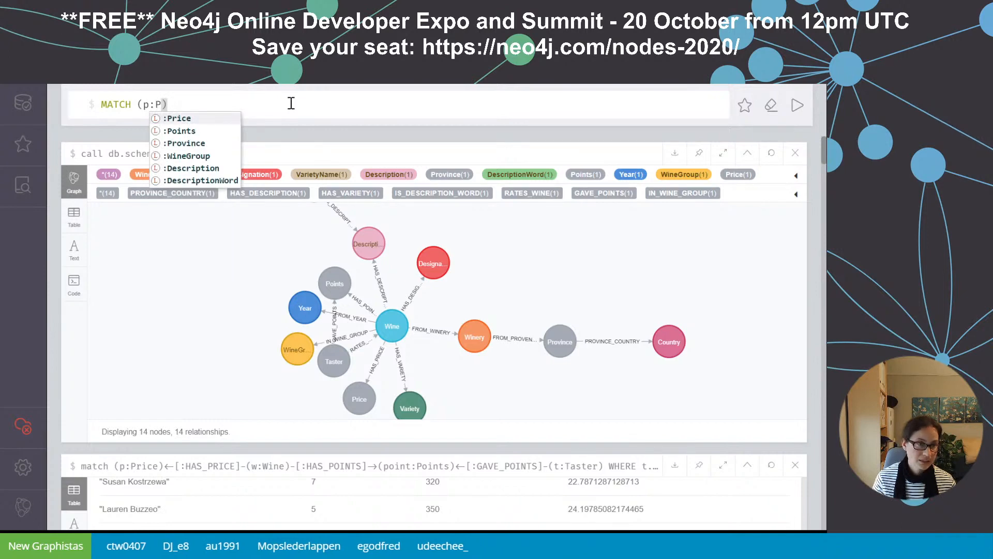
{"action": "key", "text": "Return"}
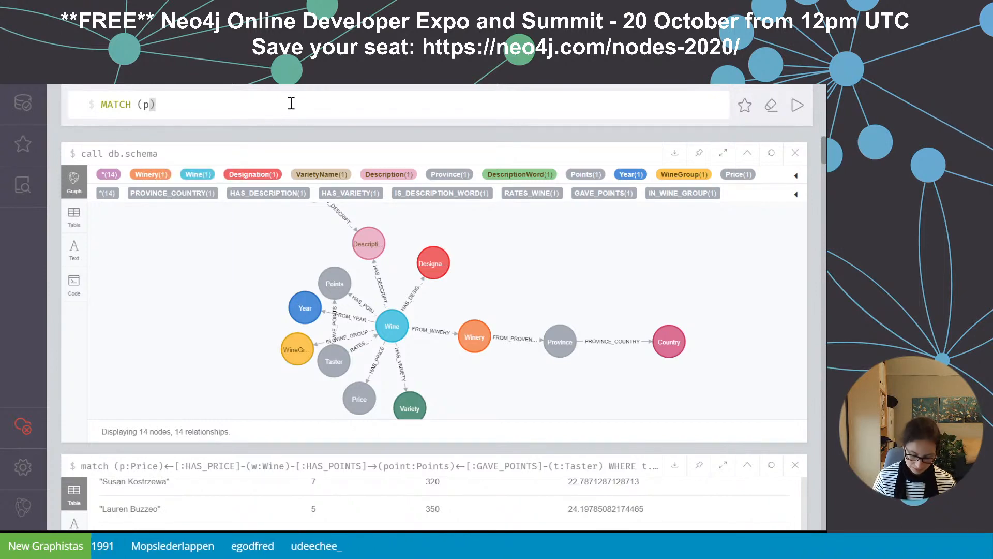
{"action": "type", "text": ":Po"}
{"action": "key", "text": "Return"}
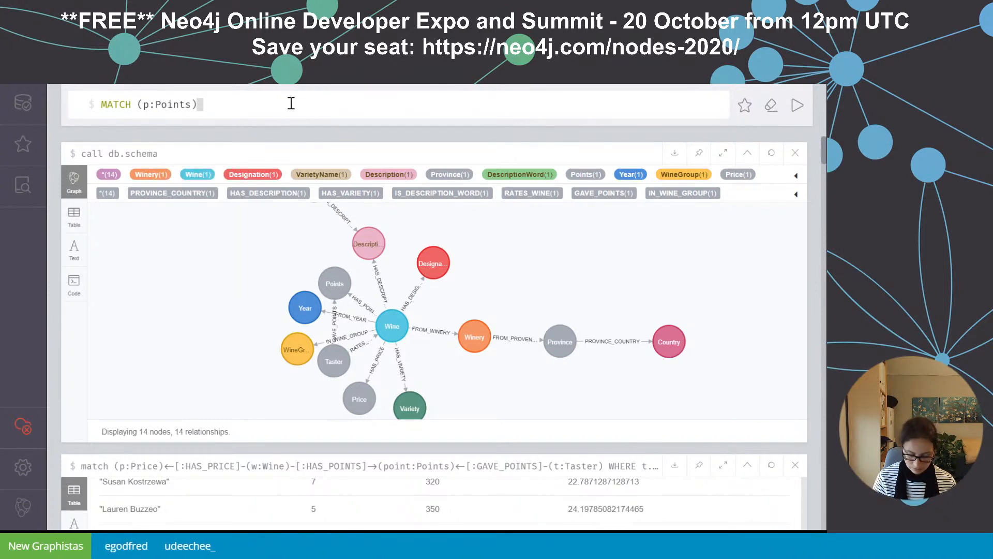
- Extend the match pattern with <-[:HAS_POINTS]-(w:Wine) and begin the next relationship from Wine with -[:F
{"action": "type", "text": "<-[:"}
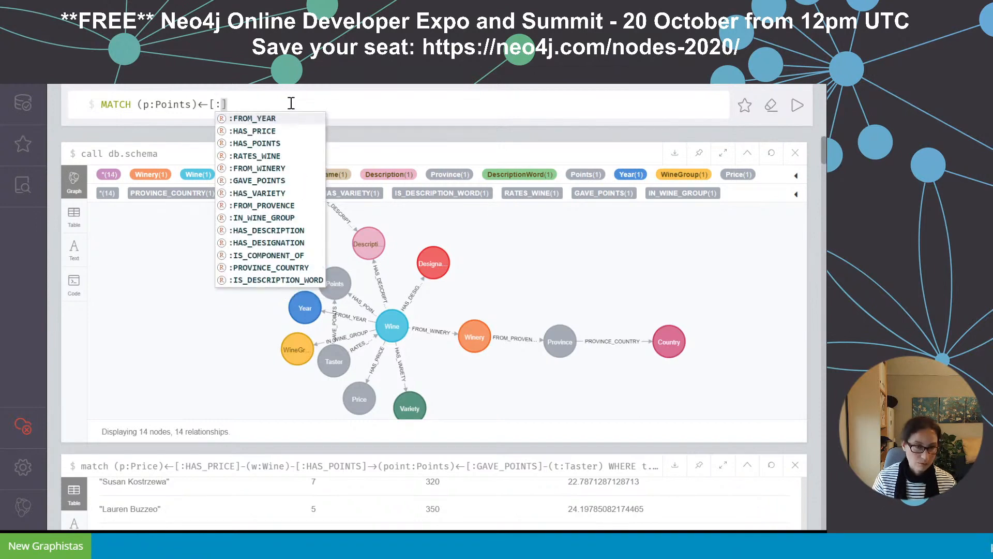
{"action": "type", "text": "]"}
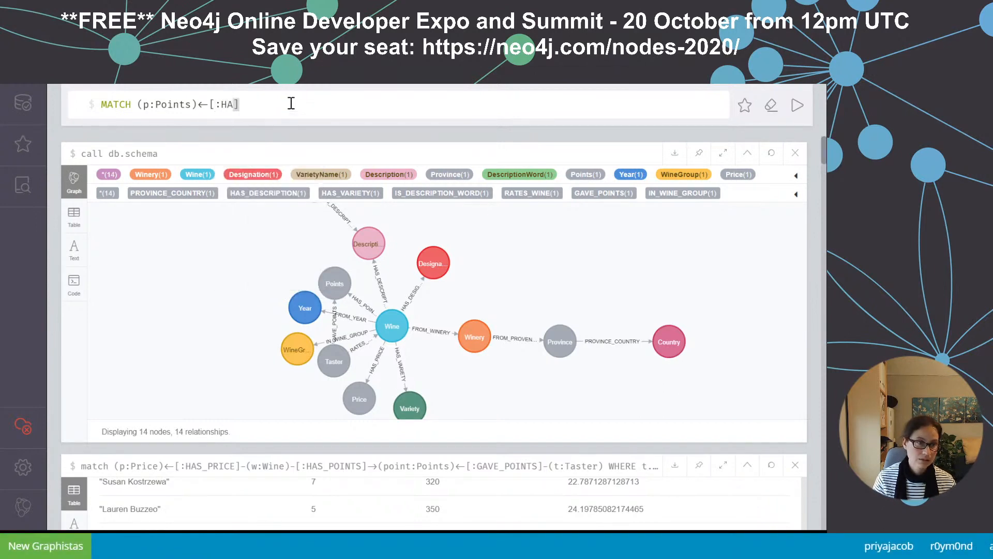
{"action": "type", "text": ":HAS_POINTS"}
{"action": "key", "text": "Down"}
{"action": "key", "text": "Return"}
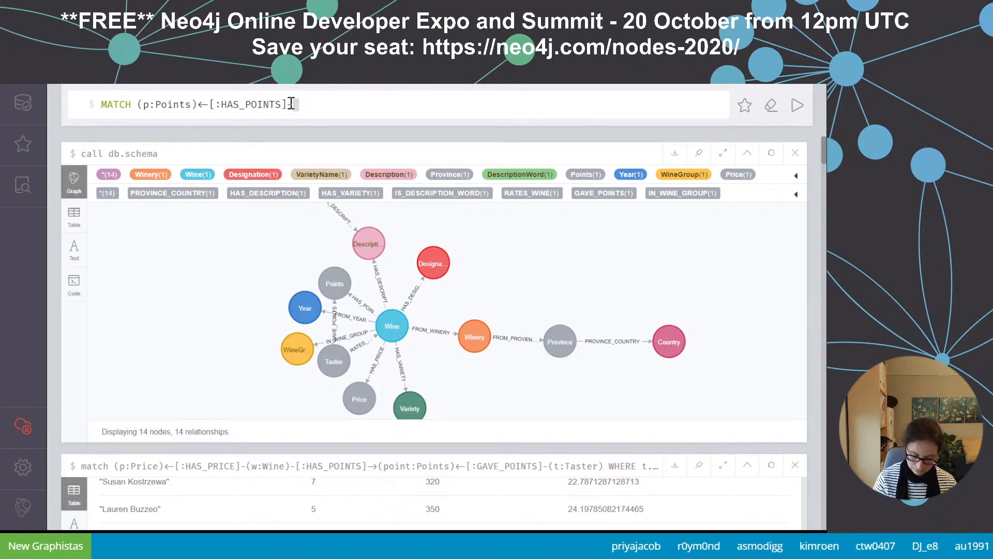
{"action": "type", "text": "-(w:Wine"}
{"action": "key", "text": "Right"}
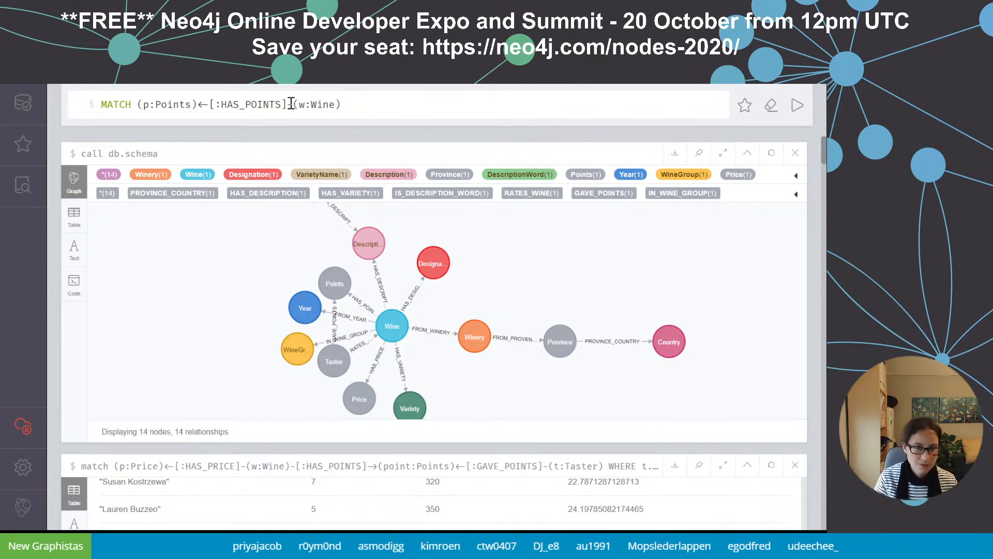
{"action": "type", "text": "-["}
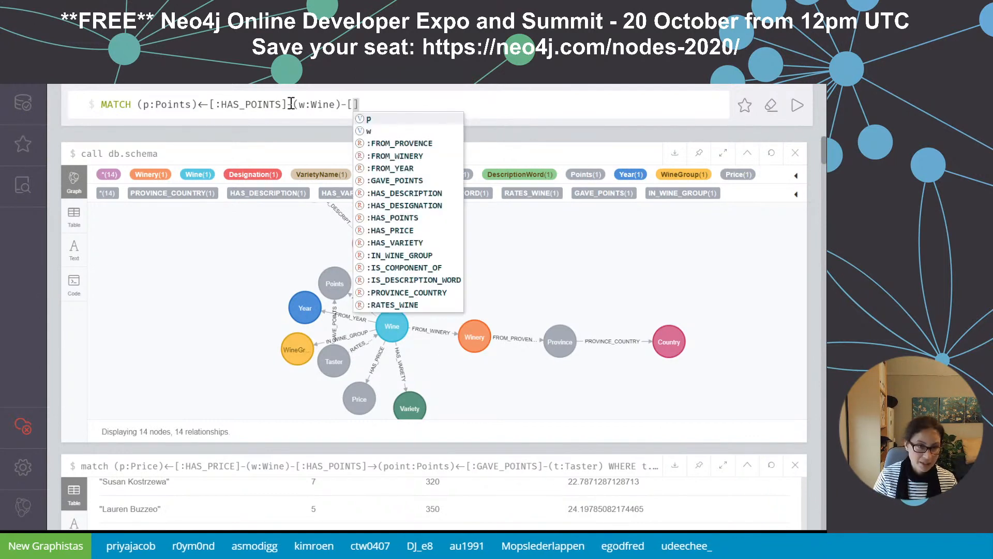
{"action": "type", "text": ":F"}
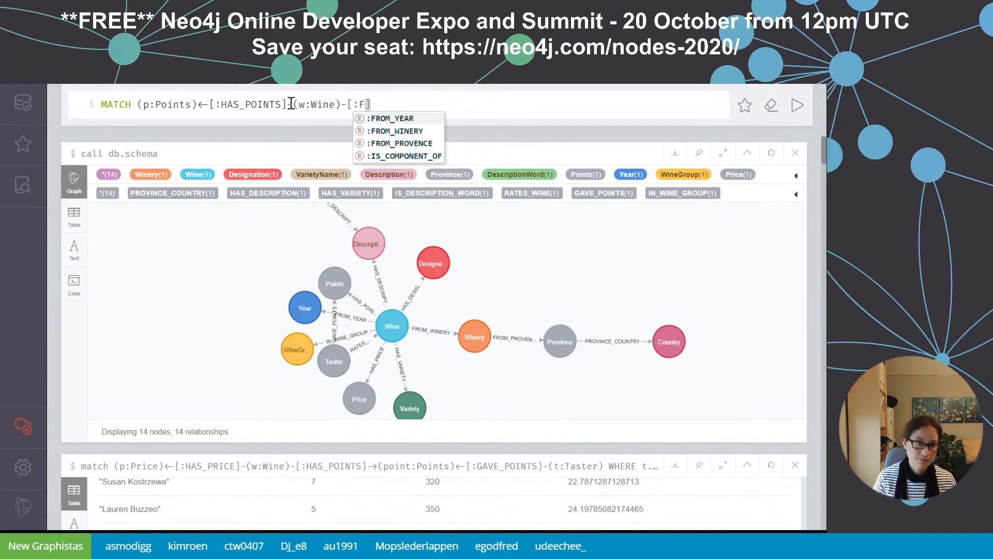
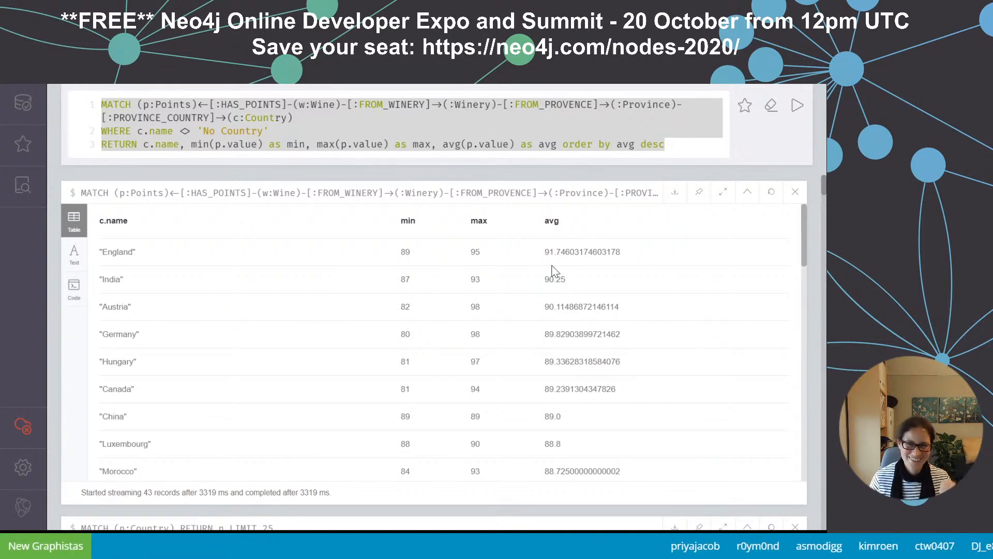
- Examine the countries ranked by average points, comparing their min, max and avg values from the first row to the last and back
{"action": "scroll", "coordinate": [552, 270], "scroll_direction": "down", "scroll_amount": 2}
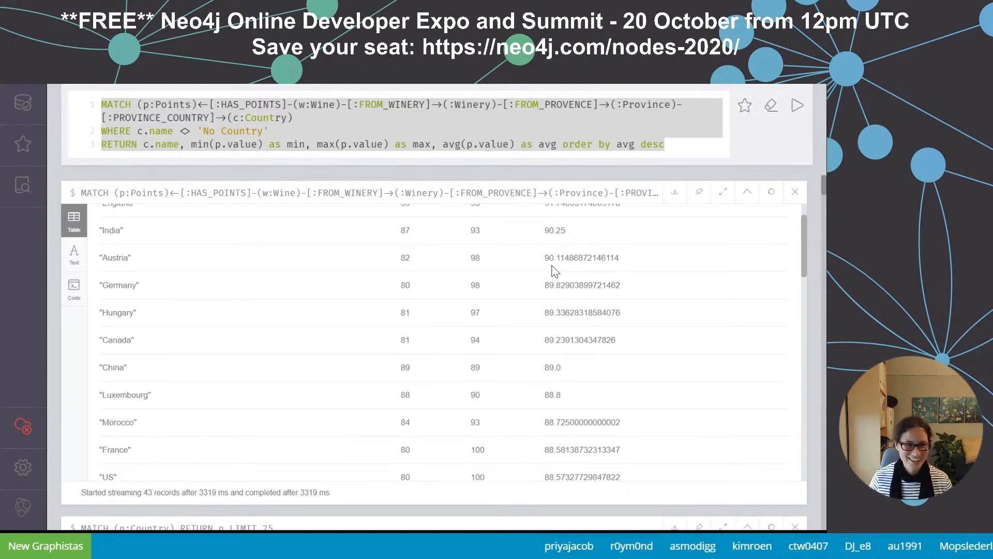
{"action": "scroll", "coordinate": [563, 268], "scroll_direction": "up", "scroll_amount": 2}
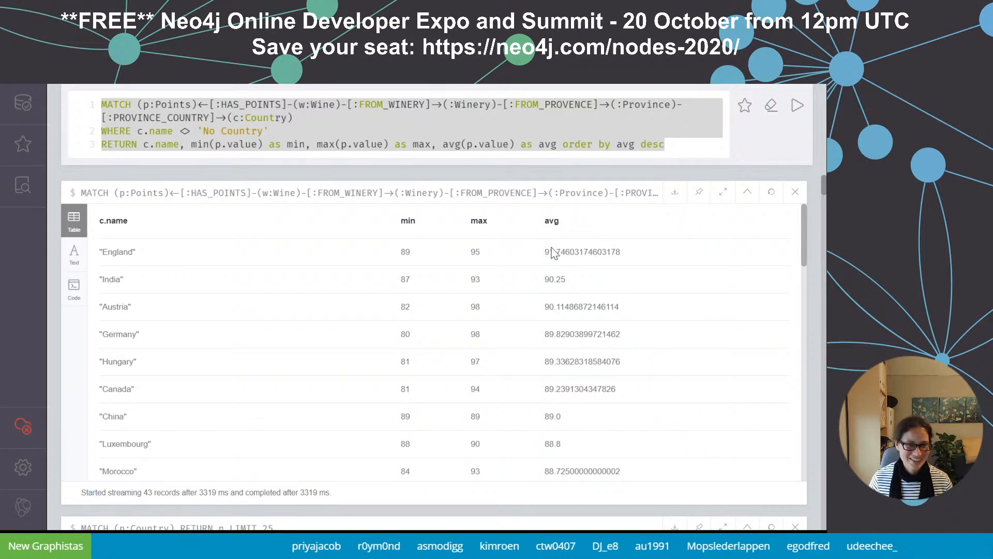
{"action": "scroll", "coordinate": [551, 251], "scroll_direction": "down", "scroll_amount": 3}
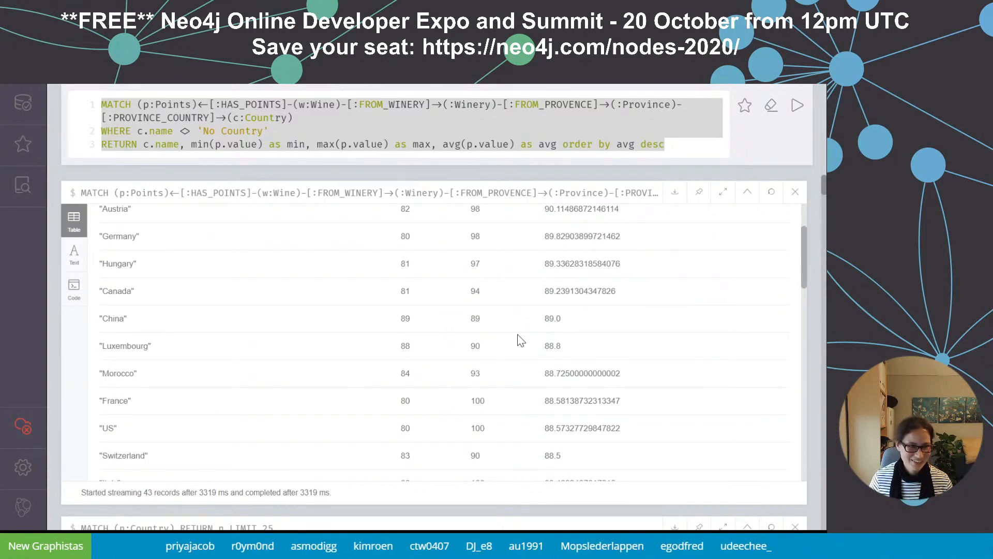
{"action": "scroll", "coordinate": [505, 401], "scroll_direction": "down", "scroll_amount": 2}
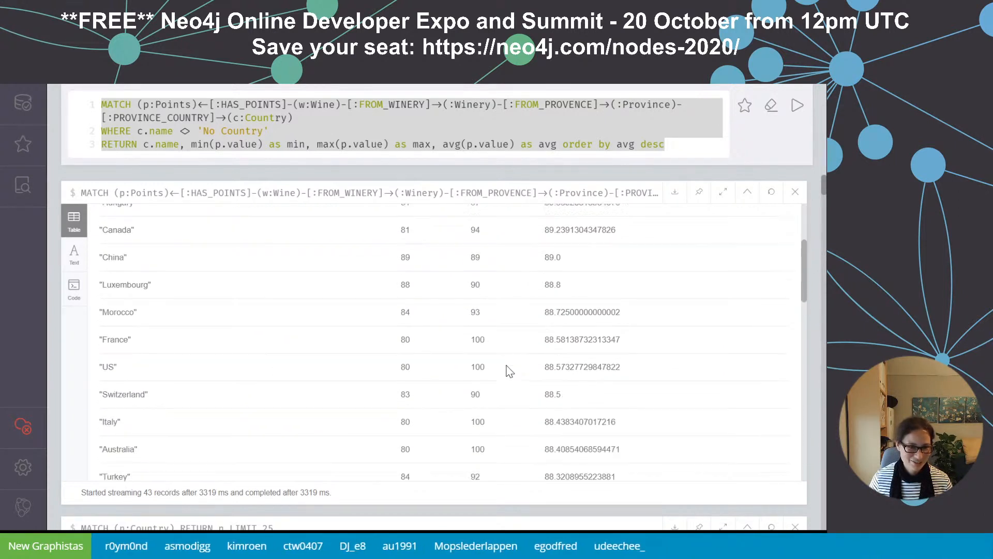
{"action": "scroll", "coordinate": [507, 370], "scroll_direction": "down", "scroll_amount": 3}
{"action": "scroll", "coordinate": [492, 383], "scroll_direction": "down", "scroll_amount": 10}
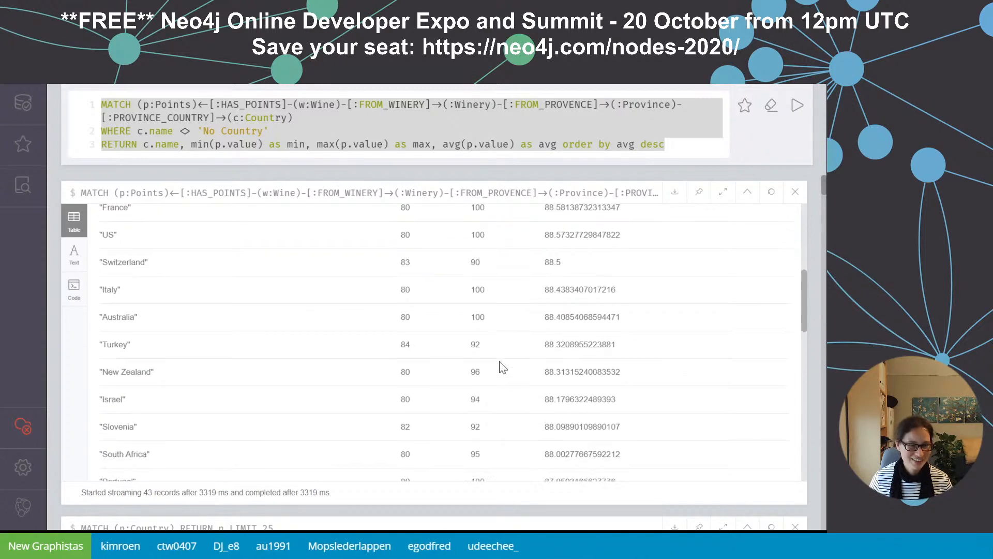
{"action": "scroll", "coordinate": [503, 364], "scroll_direction": "down", "scroll_amount": 12}
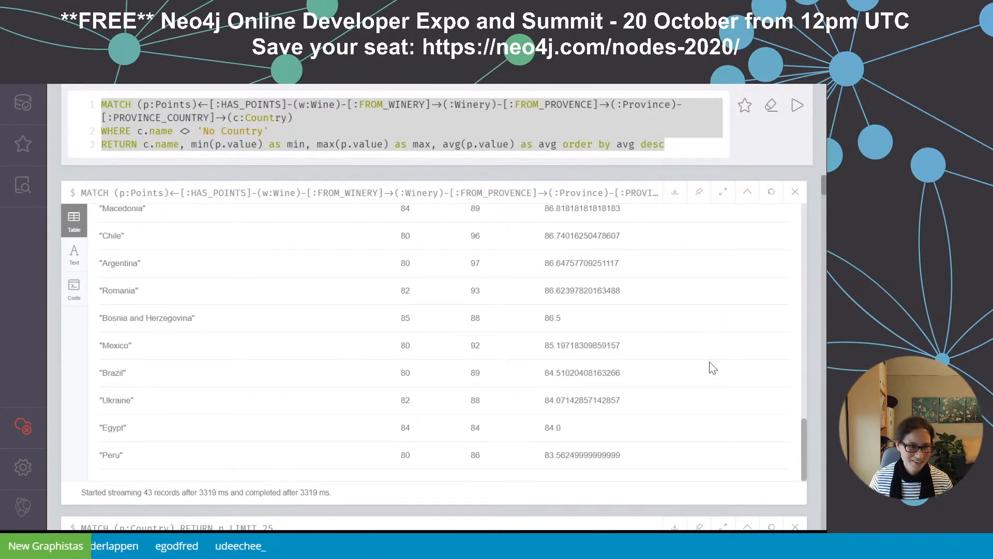
{"action": "scroll", "coordinate": [362, 414], "scroll_direction": "up", "scroll_amount": 4}
{"action": "scroll", "coordinate": [316, 425], "scroll_direction": "down", "scroll_amount": 4}
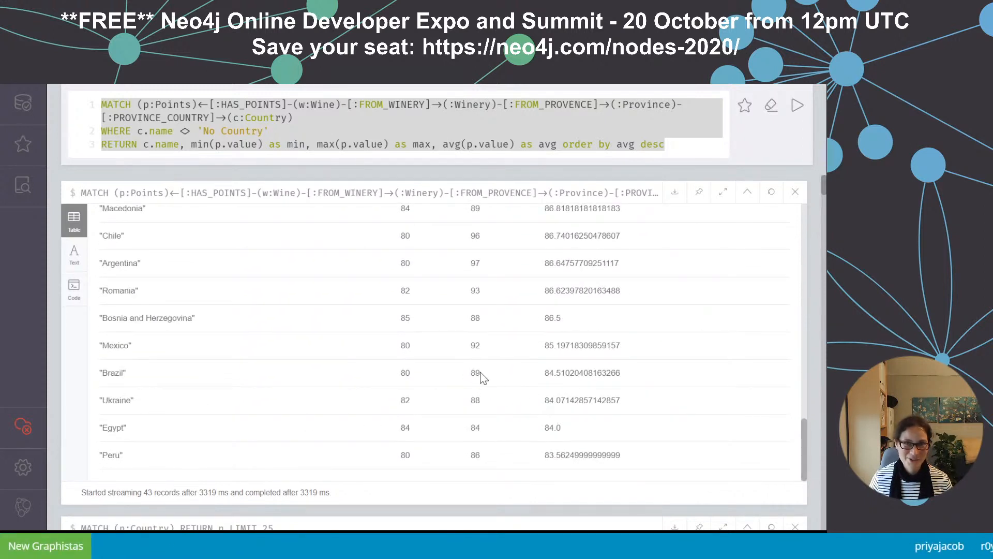
{"action": "scroll", "coordinate": [644, 393], "scroll_direction": "up", "scroll_amount": 4}
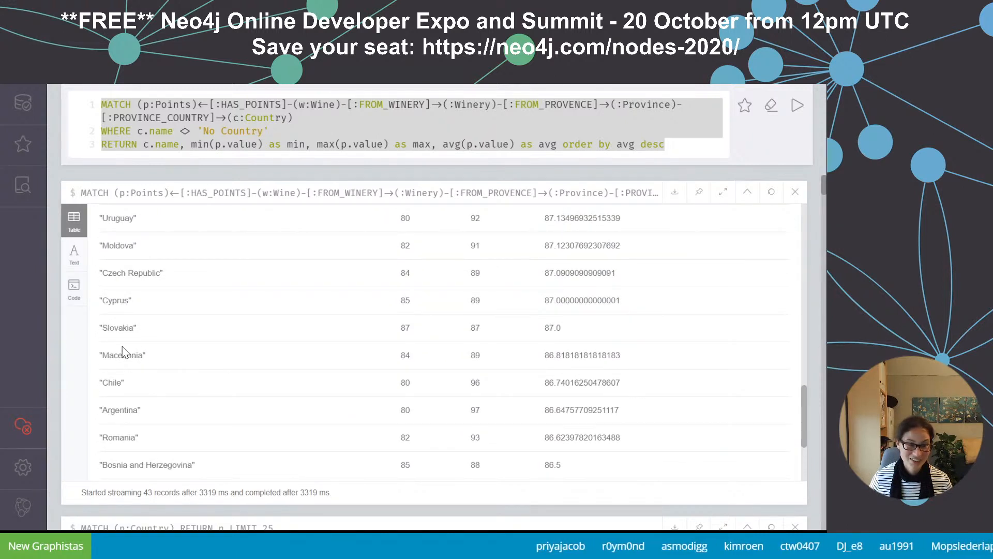
{"action": "scroll", "coordinate": [616, 388], "scroll_direction": "up", "scroll_amount": 3}
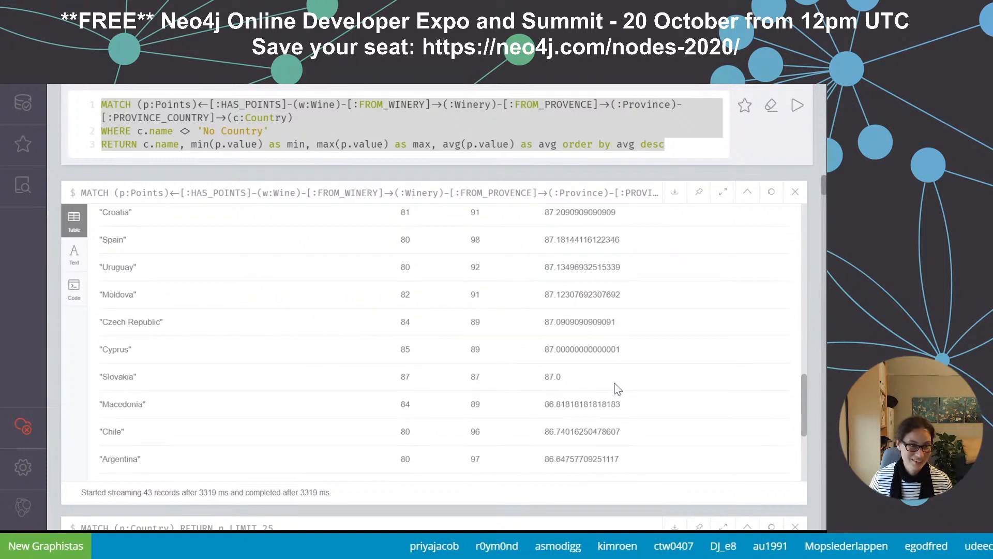
{"action": "scroll", "coordinate": [598, 368], "scroll_direction": "up", "scroll_amount": 2}
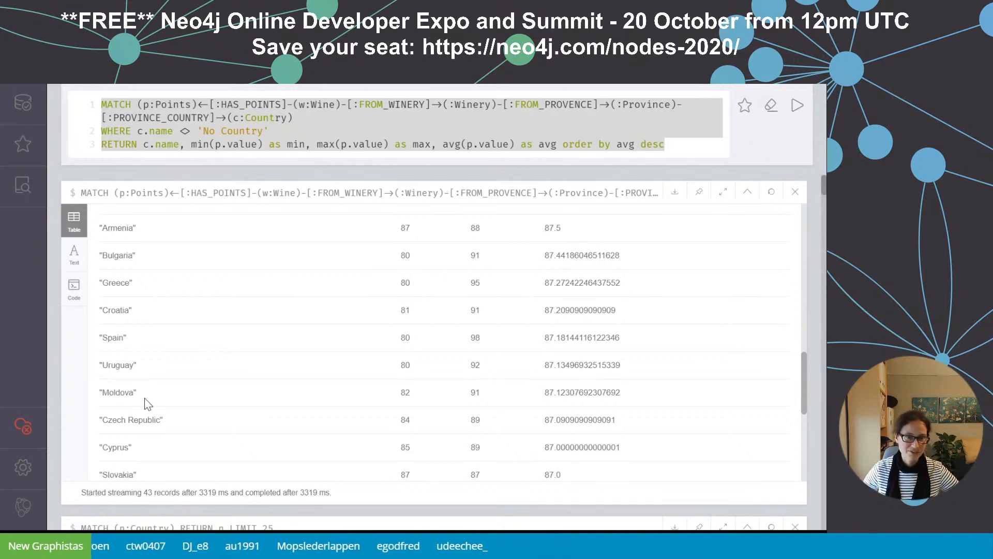
{"action": "scroll", "coordinate": [168, 374], "scroll_direction": "up", "scroll_amount": 1}
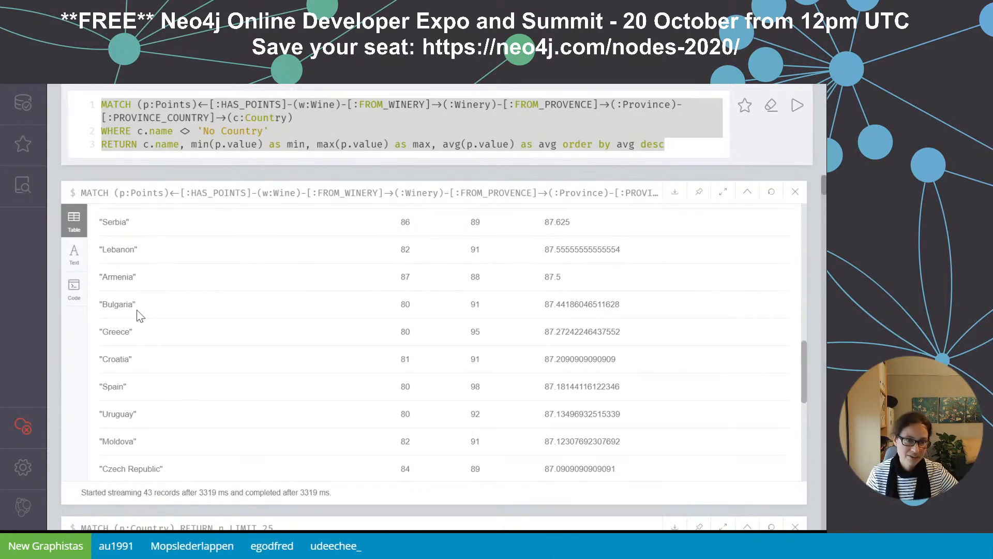
{"action": "scroll", "coordinate": [511, 289], "scroll_direction": "up", "scroll_amount": 2}
{"action": "scroll", "coordinate": [515, 293], "scroll_direction": "up", "scroll_amount": 3}
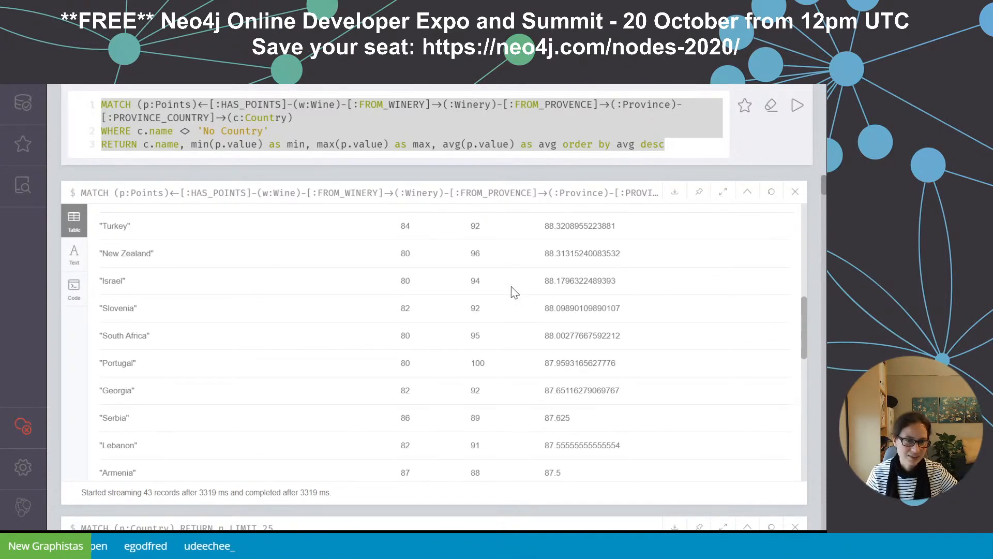
{"action": "scroll", "coordinate": [512, 294], "scroll_direction": "up", "scroll_amount": 3}
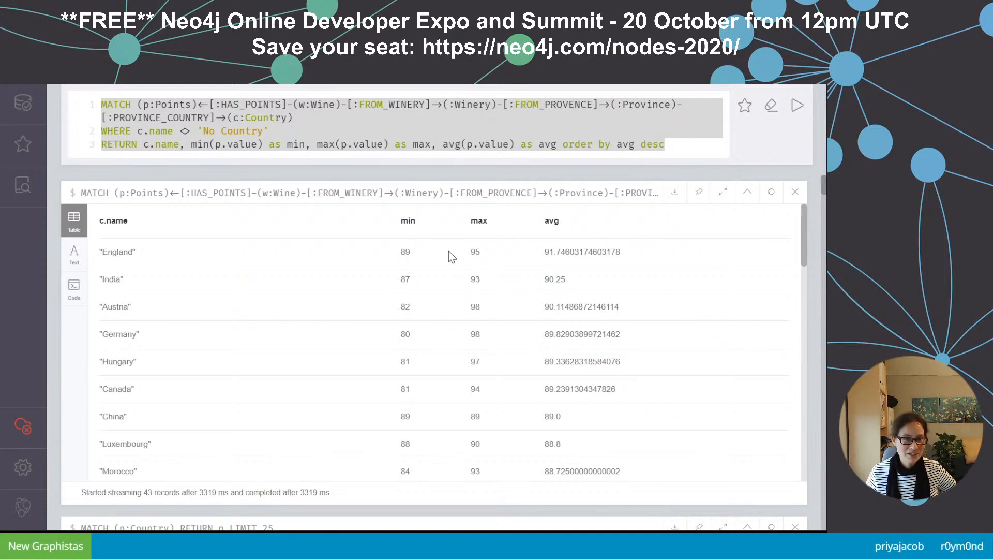
- Add count(w) to the query's RETURN clause between c.name and min(p.value)
{"action": "left_click", "coordinate": [455, 196]}
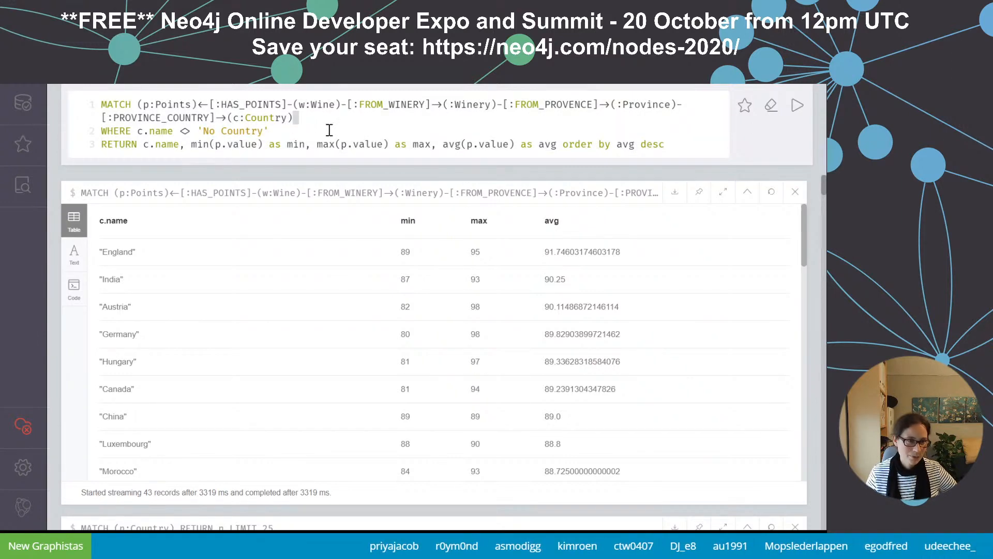
{"action": "left_click", "coordinate": [192, 144]}
{"action": "type", "text": "coun"}
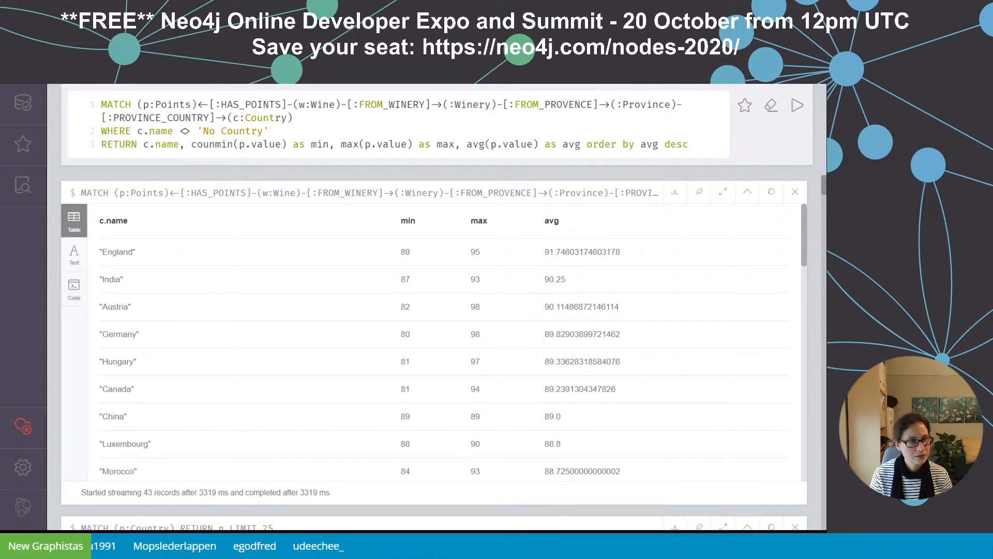
{"action": "key", "text": "BackSpace"}
{"action": "key", "text": "BackSpace"}
{"action": "key", "text": "BackSpace"}
{"action": "key", "text": "BackSpace"}
{"action": "type", "text": "count"}
{"action": "type", "text": "(w)"}
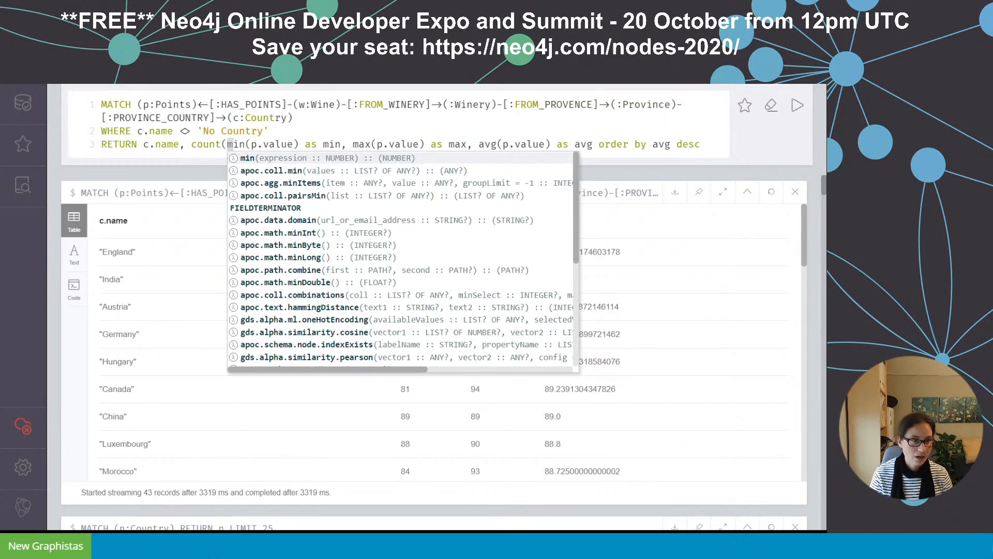
{"action": "type", "text": ","}
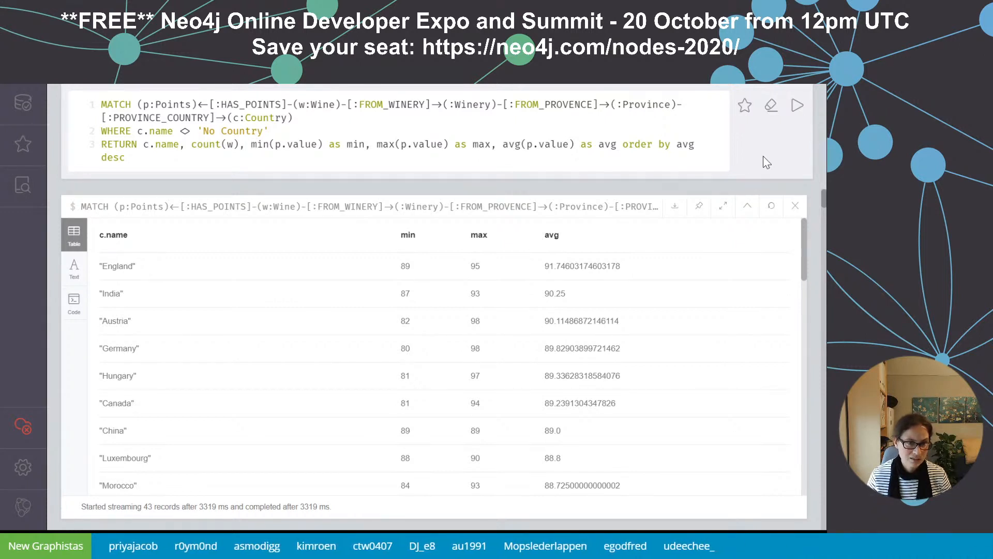
- Run the query and examine each country's wine count beside its min, max and avg points, from the first row to the last and back
{"action": "left_click", "coordinate": [799, 114]}
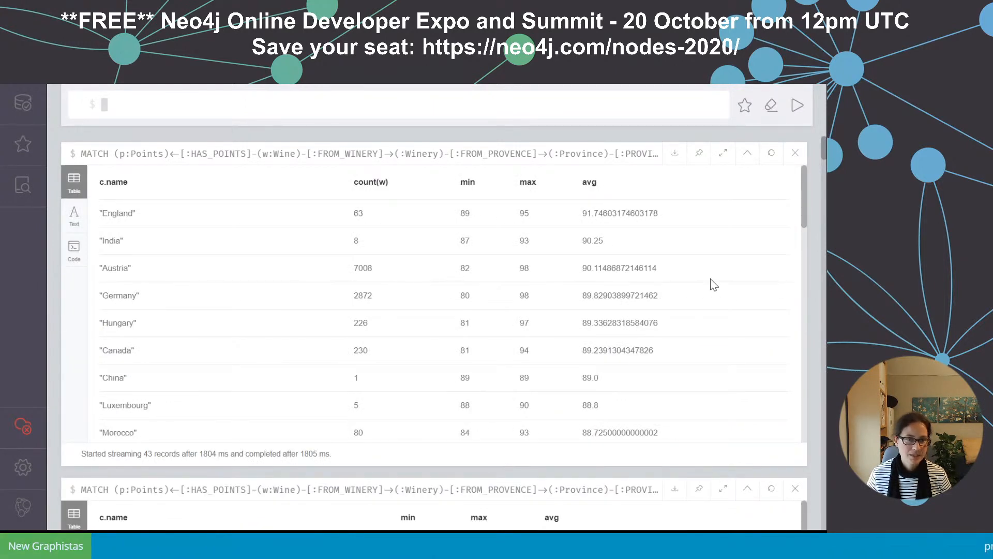
{"action": "scroll", "coordinate": [719, 362], "scroll_direction": "down", "scroll_amount": 1}
{"action": "scroll", "coordinate": [752, 331], "scroll_direction": "up", "scroll_amount": 1}
{"action": "scroll", "coordinate": [813, 184], "scroll_direction": "down", "scroll_amount": 3}
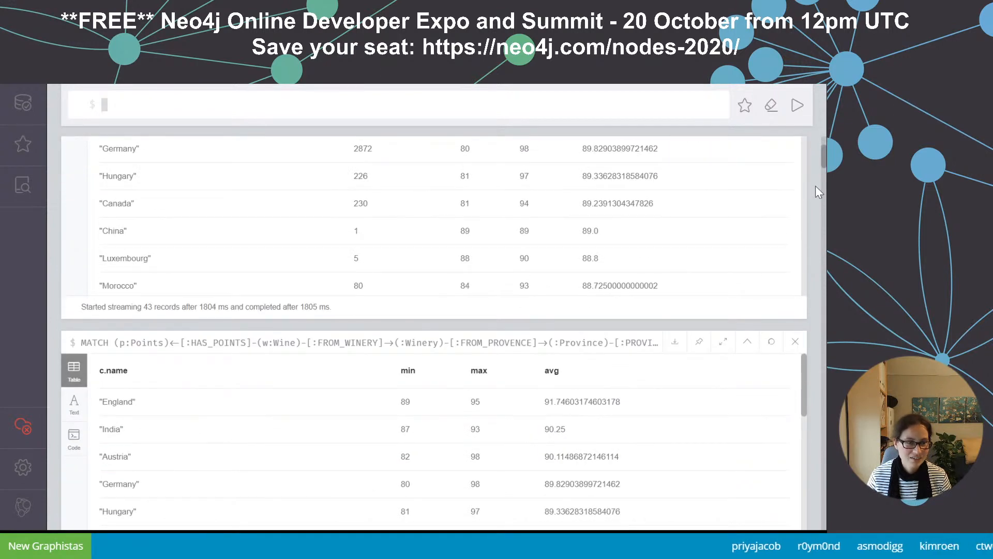
{"action": "scroll", "coordinate": [810, 190], "scroll_direction": "up", "scroll_amount": 3}
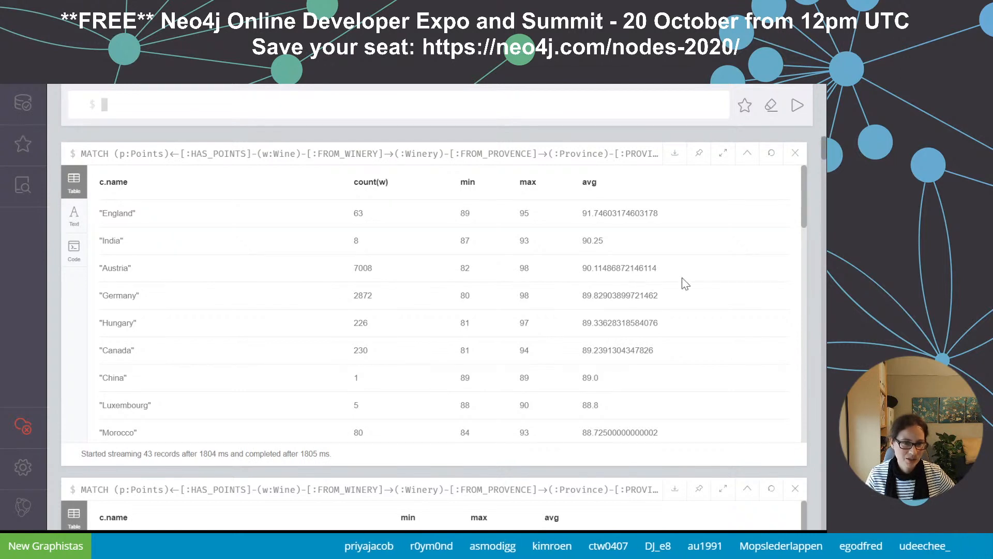
{"action": "scroll", "coordinate": [694, 286], "scroll_direction": "down", "scroll_amount": 3}
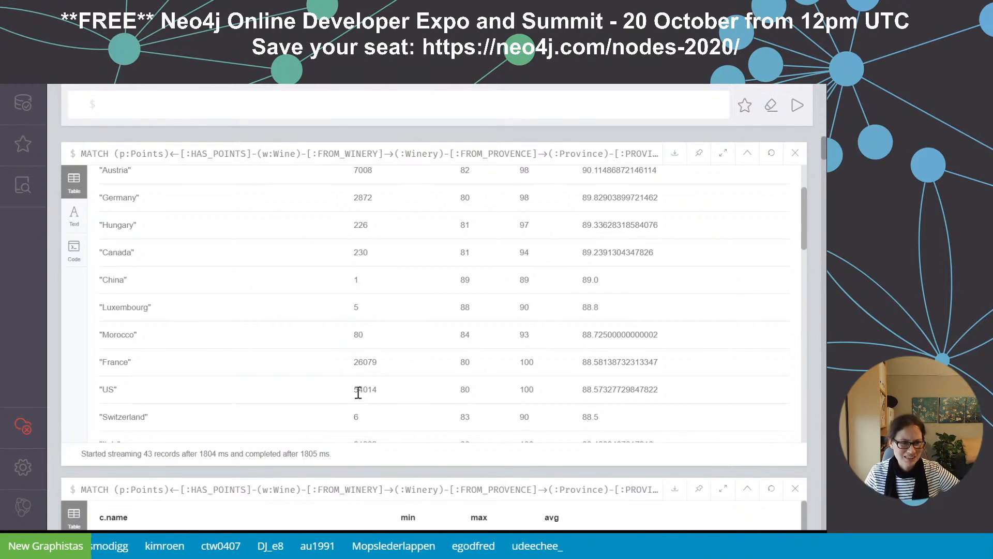
{"action": "scroll", "coordinate": [701, 313], "scroll_direction": "down", "scroll_amount": 3}
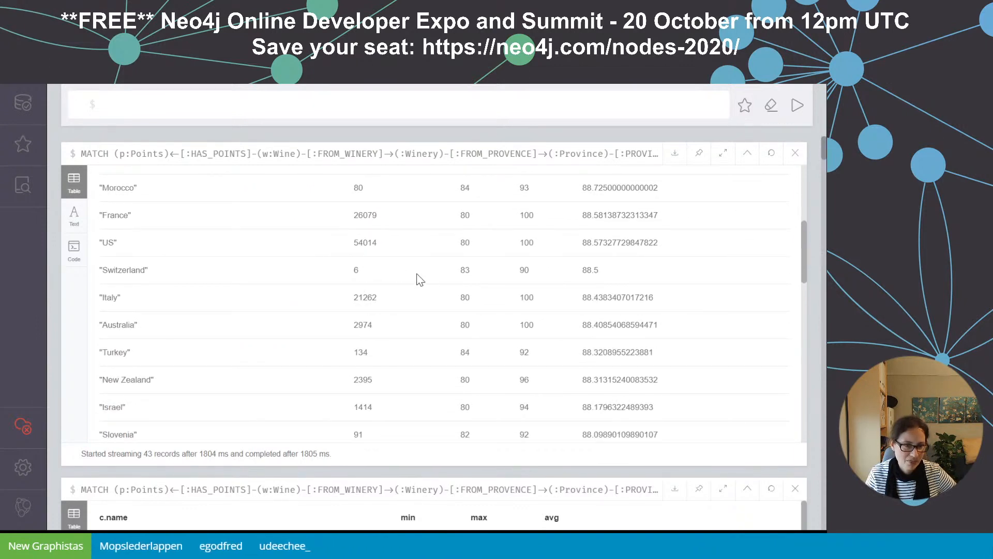
{"action": "scroll", "coordinate": [419, 279], "scroll_direction": "down", "scroll_amount": 2}
{"action": "scroll", "coordinate": [419, 279], "scroll_direction": "down", "scroll_amount": 3}
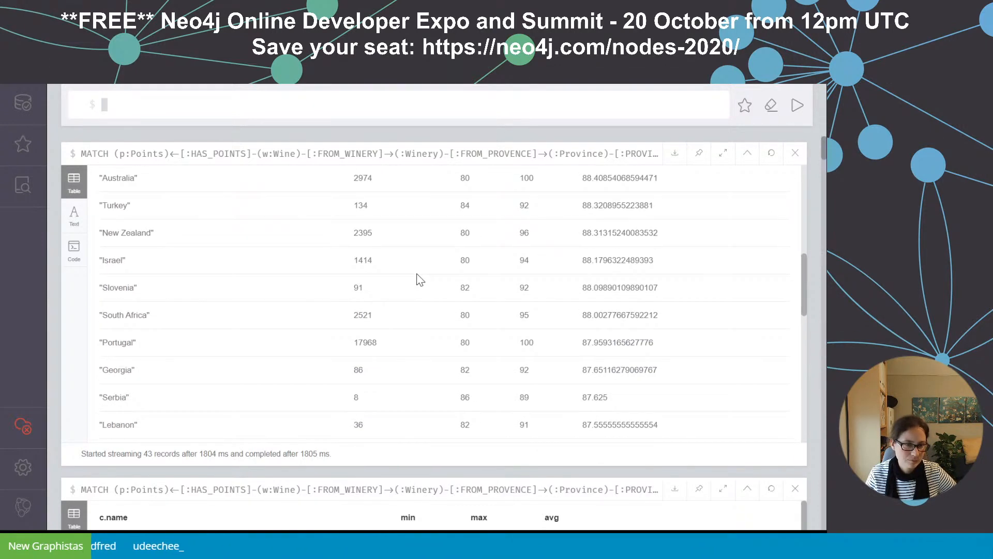
{"action": "scroll", "coordinate": [443, 283], "scroll_direction": "down", "scroll_amount": 1}
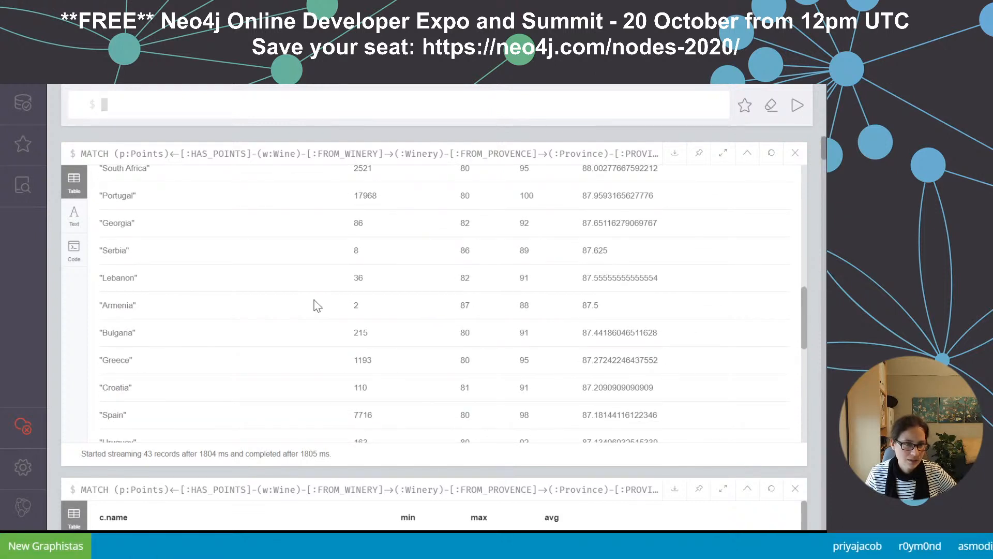
{"action": "scroll", "coordinate": [620, 315], "scroll_direction": "down", "scroll_amount": 4}
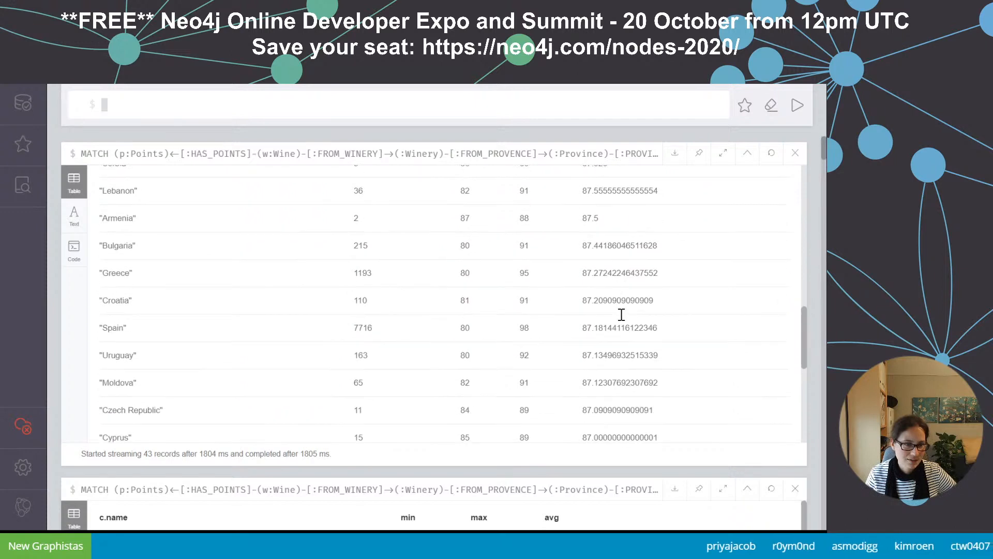
{"action": "scroll", "coordinate": [619, 314], "scroll_direction": "up", "scroll_amount": 3}
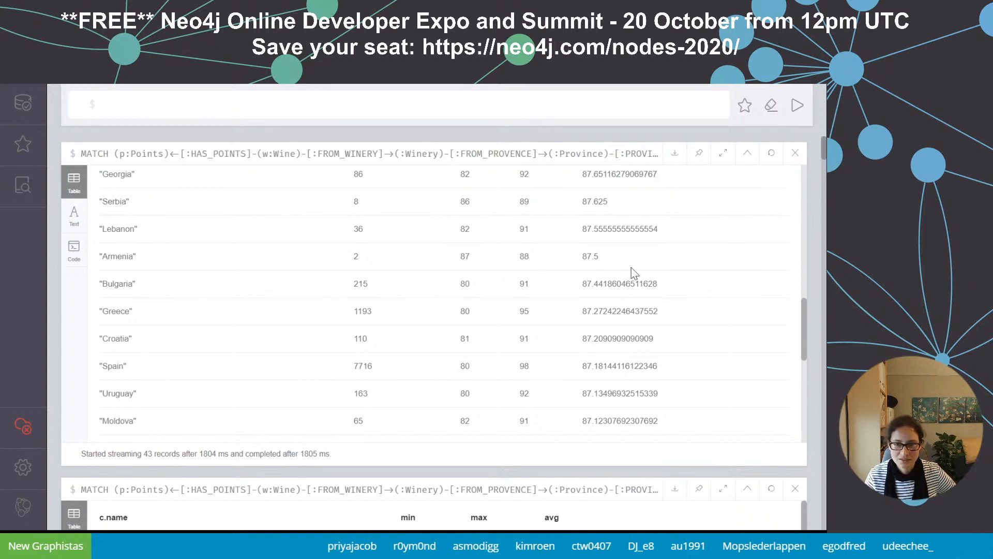
{"action": "scroll", "coordinate": [660, 303], "scroll_direction": "down", "scroll_amount": 3}
{"action": "scroll", "coordinate": [656, 304], "scroll_direction": "down", "scroll_amount": 2}
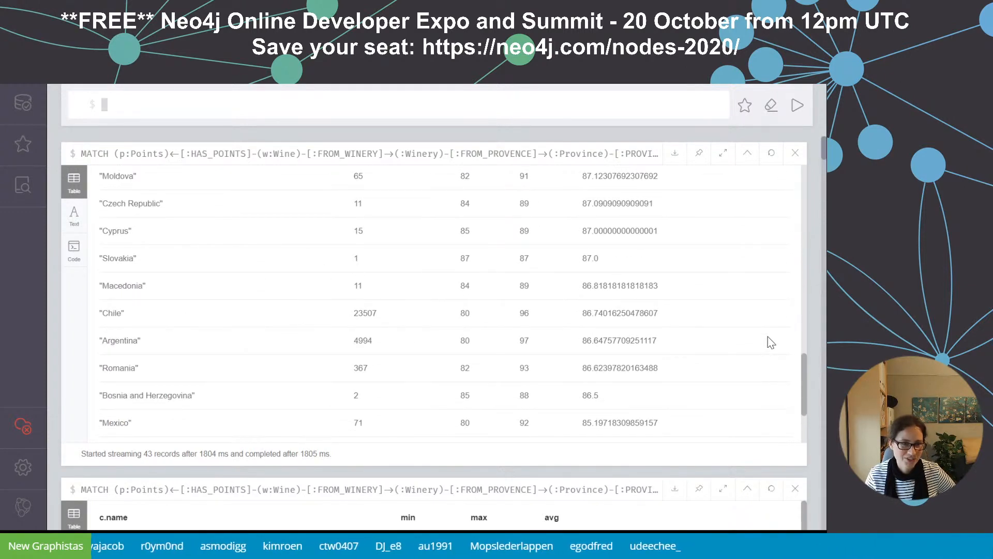
{"action": "scroll", "coordinate": [766, 344], "scroll_direction": "down", "scroll_amount": 2}
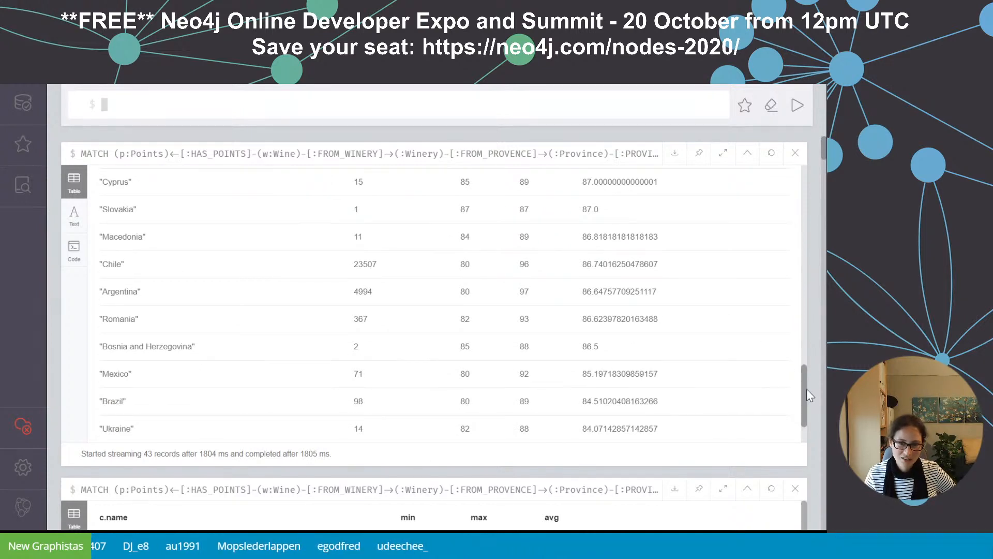
{"action": "scroll", "coordinate": [793, 438], "scroll_direction": "down", "scroll_amount": 2}
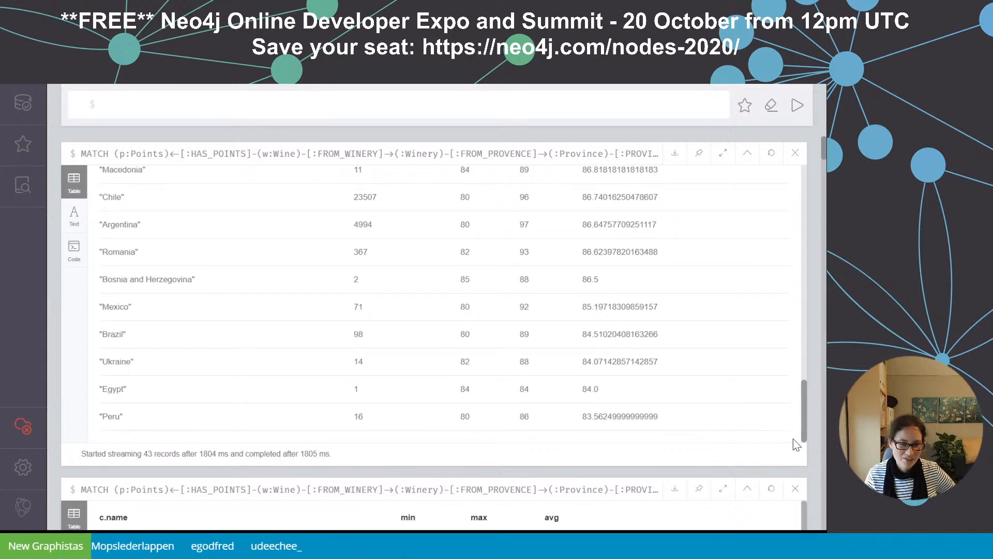
{"action": "scroll", "coordinate": [793, 438], "scroll_direction": "up", "scroll_amount": 2}
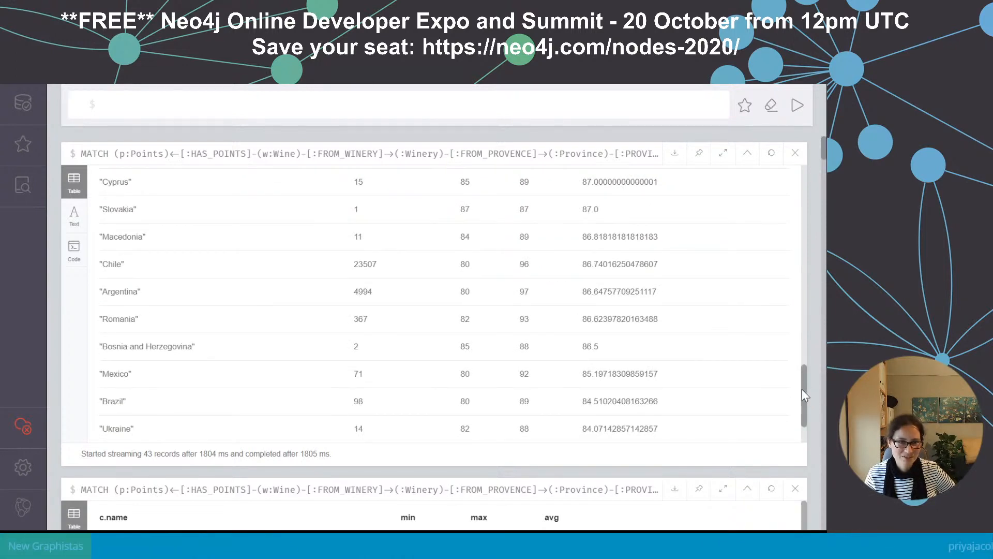
{"action": "left_click_drag", "start_coordinate": [803, 389], "coordinate": [819, 188]}
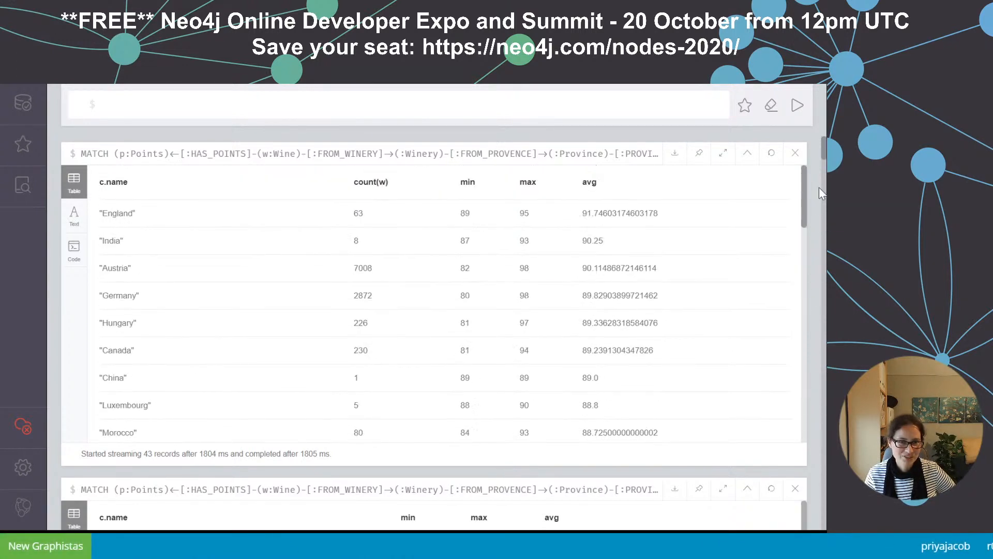
- Reload the country query for editing and cut its MATCH pattern back to the Winery node, removing the Province and Country relationships
{"action": "left_click", "coordinate": [506, 162]}
{"action": "key", "text": "ctrl+a"}
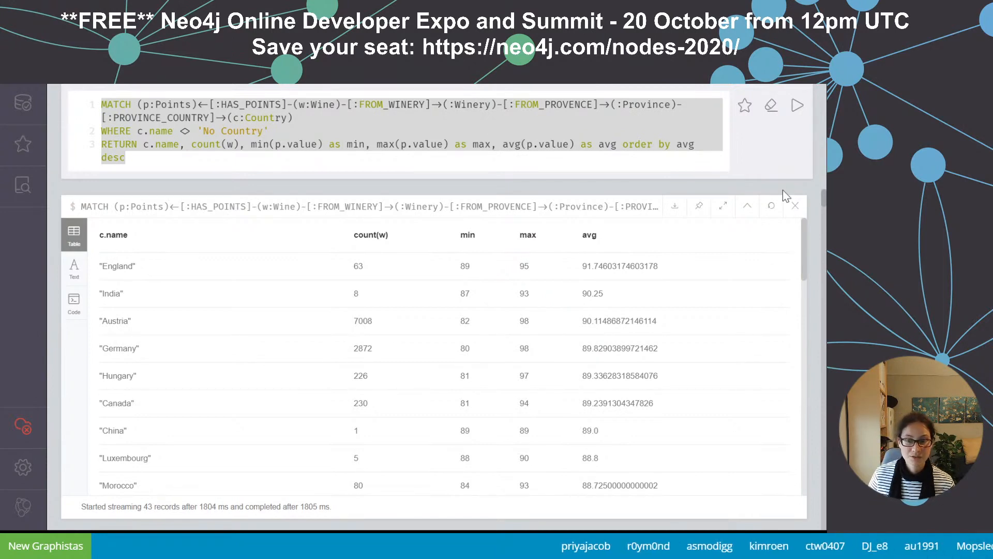
{"action": "left_click", "coordinate": [603, 163]}
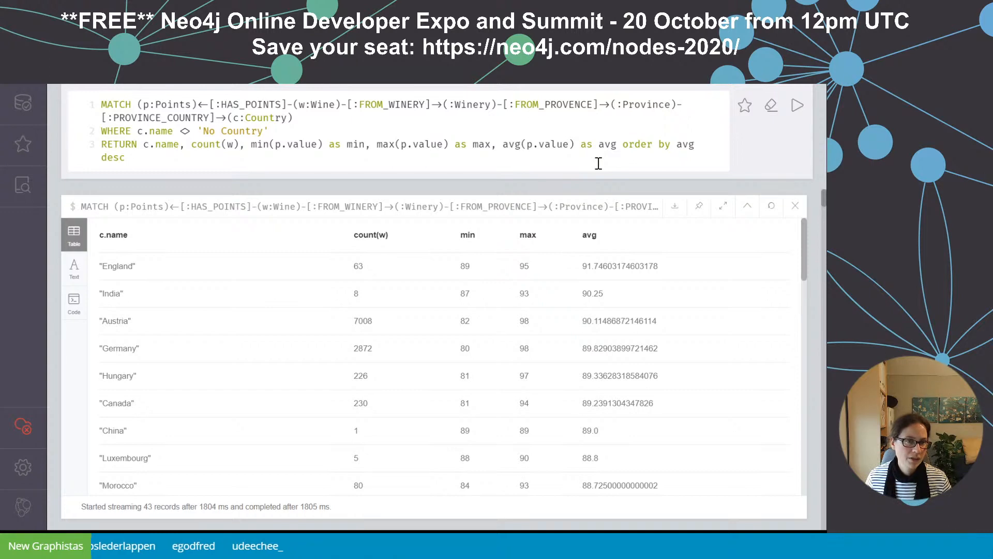
{"action": "left_click_drag", "start_coordinate": [370, 118], "coordinate": [473, 106]}
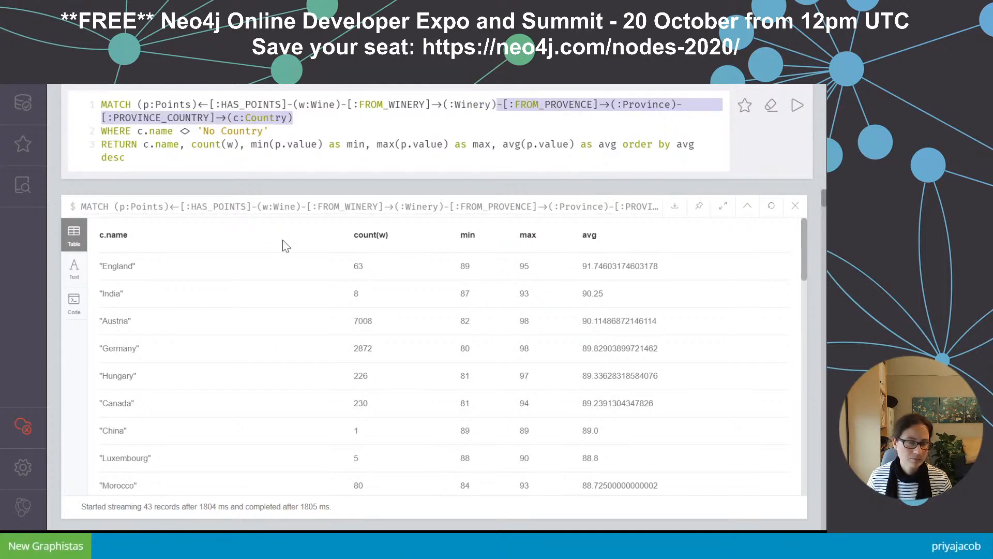
{"action": "key", "text": "BackSpace"}
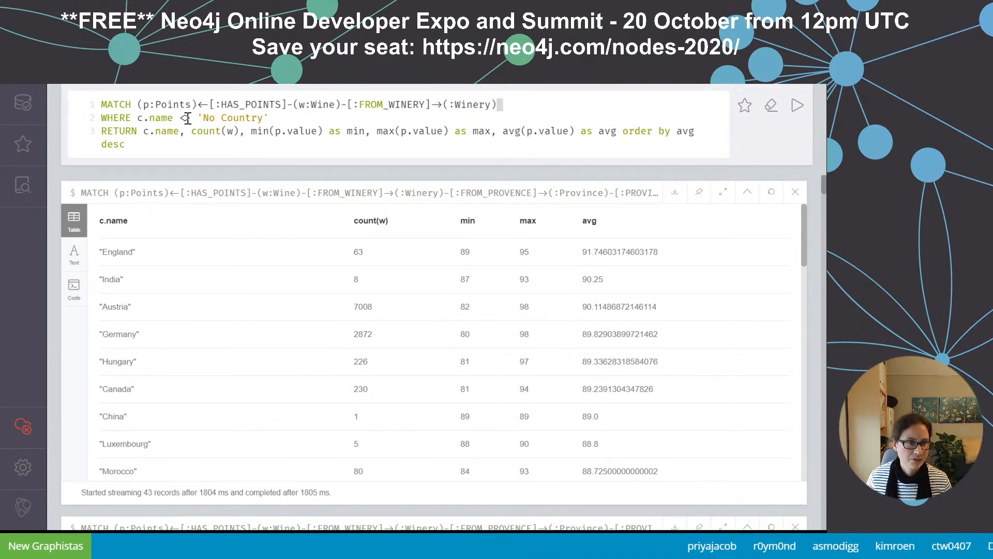
- Change the WHERE condition to win.name <> 'No Winery' and name the Winery node in the MATCH pattern win
{"action": "left_click_drag", "start_coordinate": [173, 118], "coordinate": [134, 119]}
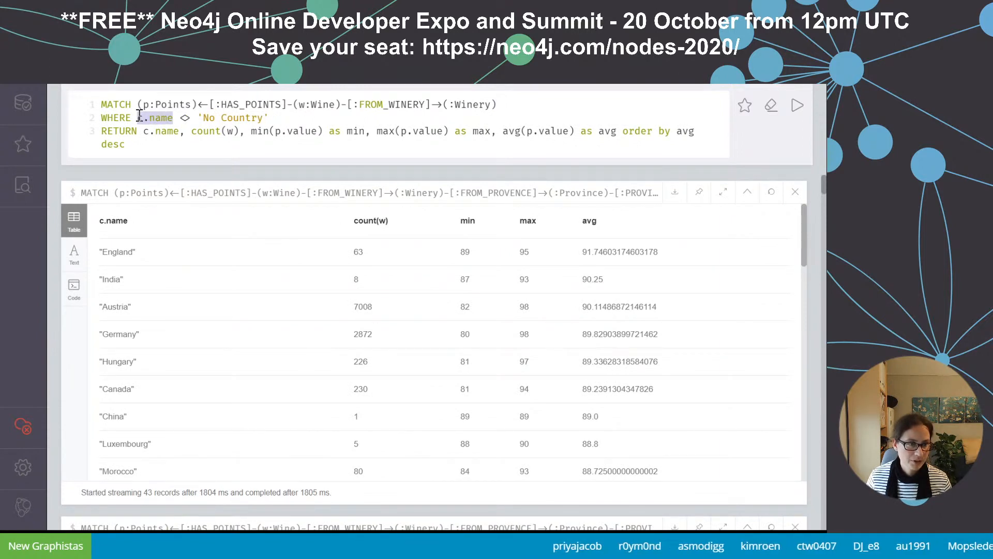
{"action": "type", "text": "win"}
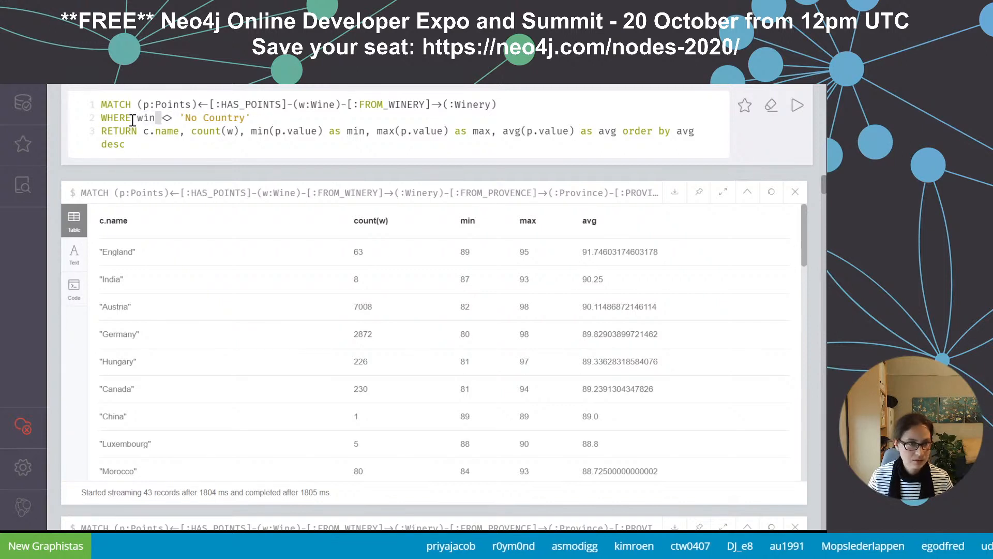
{"action": "type", "text": "."}
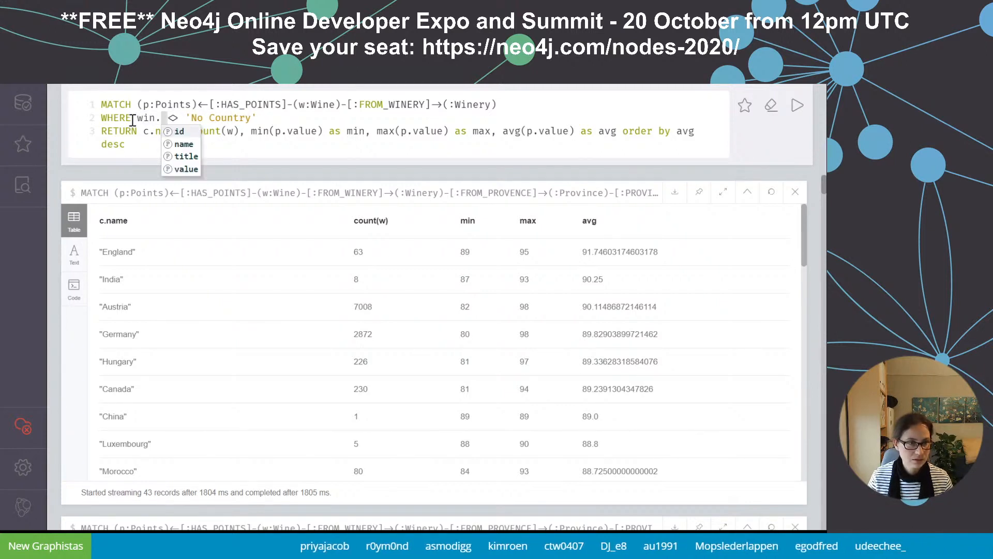
{"action": "type", "text": "name"}
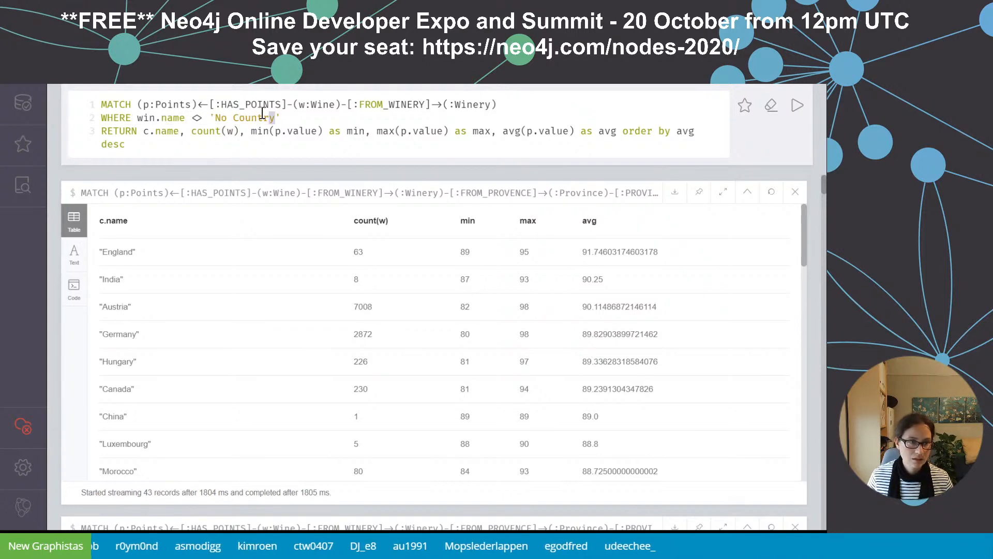
{"action": "left_click_drag", "start_coordinate": [276, 118], "coordinate": [236, 120]}
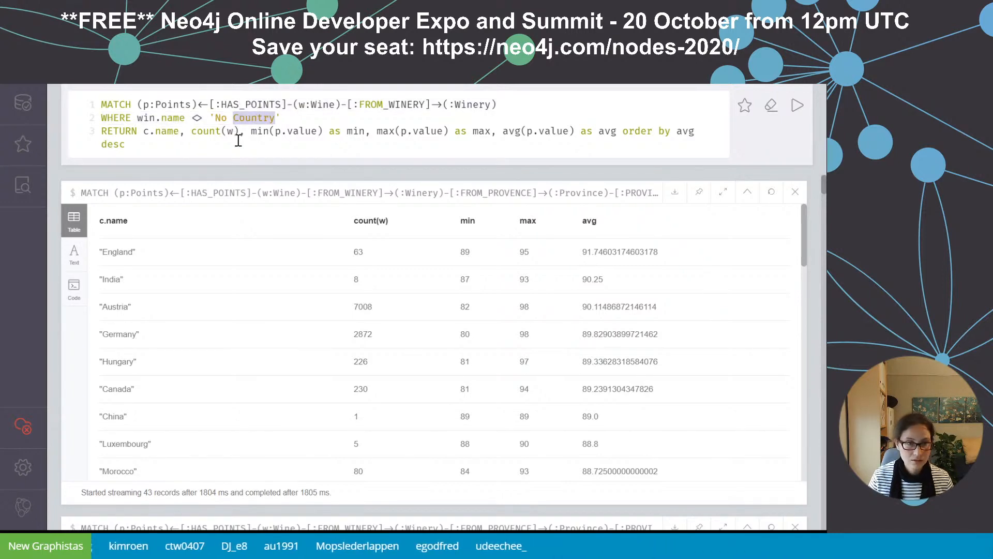
{"action": "type", "text": "Winery"}
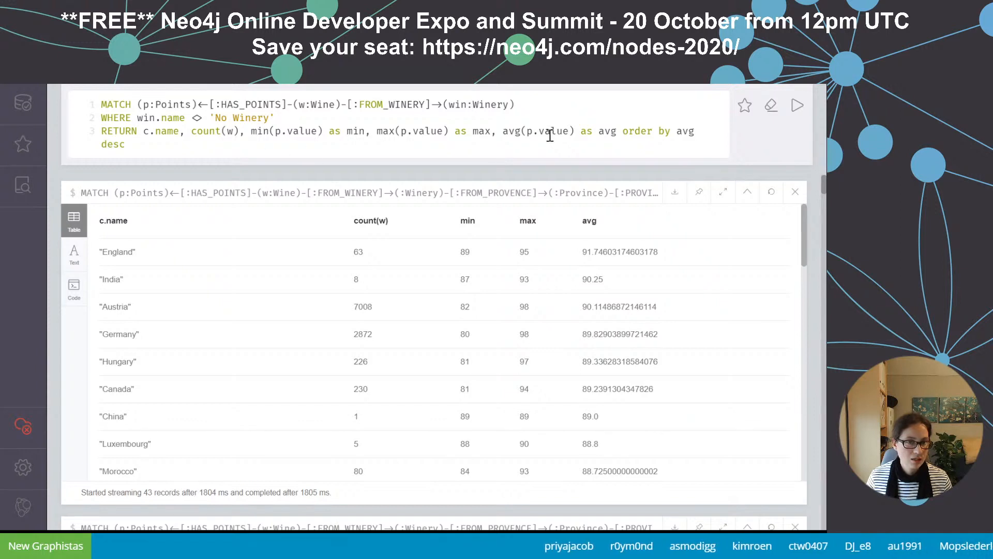
- Make the RETURN clause output win.name and count(w) as wines, order the rows by wines, and run the query
{"action": "double_click", "coordinate": [691, 132]}
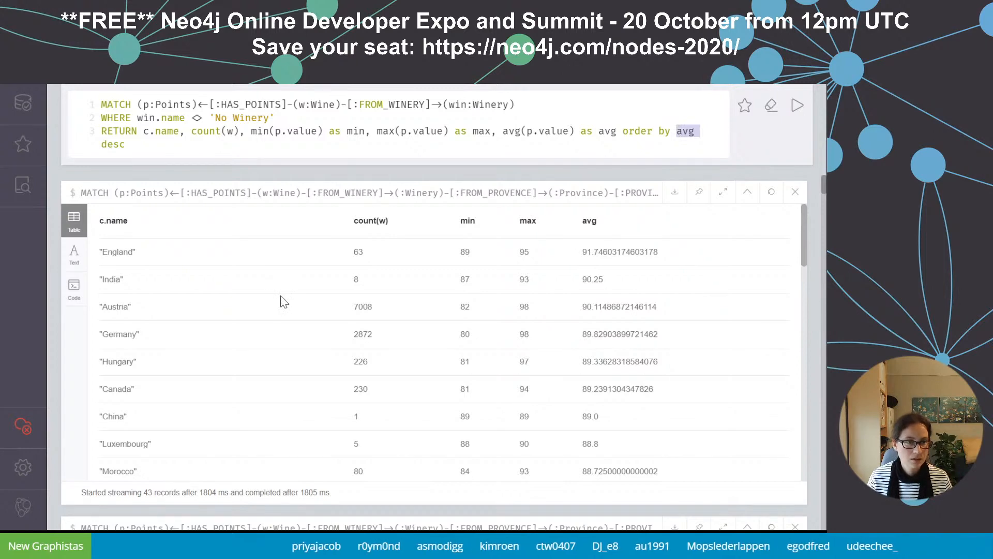
{"action": "left_click", "coordinate": [240, 131]}
{"action": "type", "text": "as wines,"}
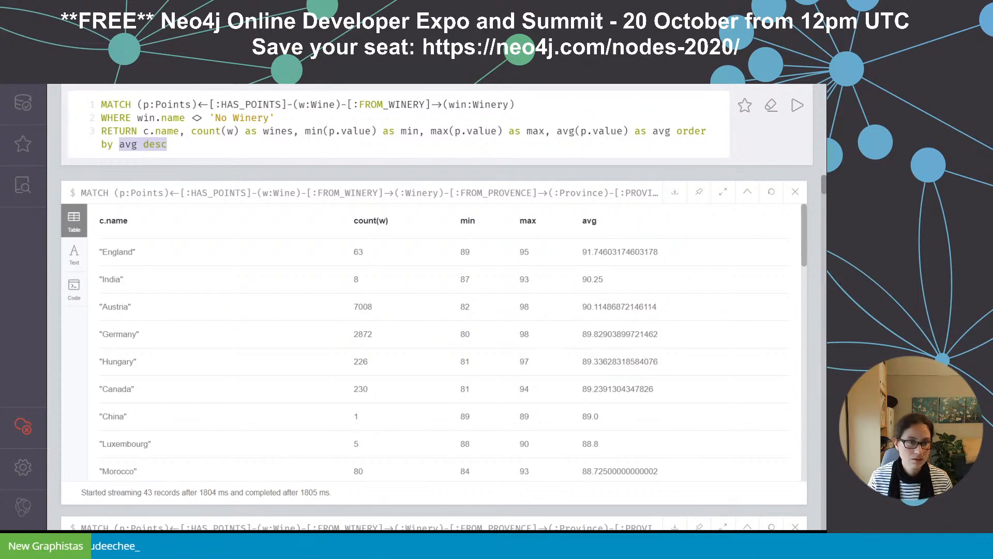
{"action": "type", "text": "wines"}
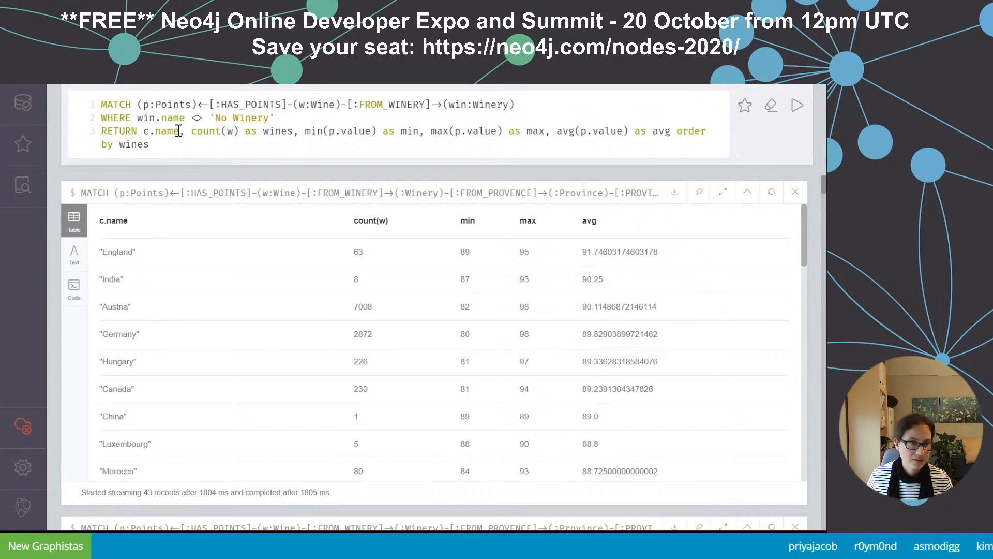
{"action": "type", "text": "win.name"}
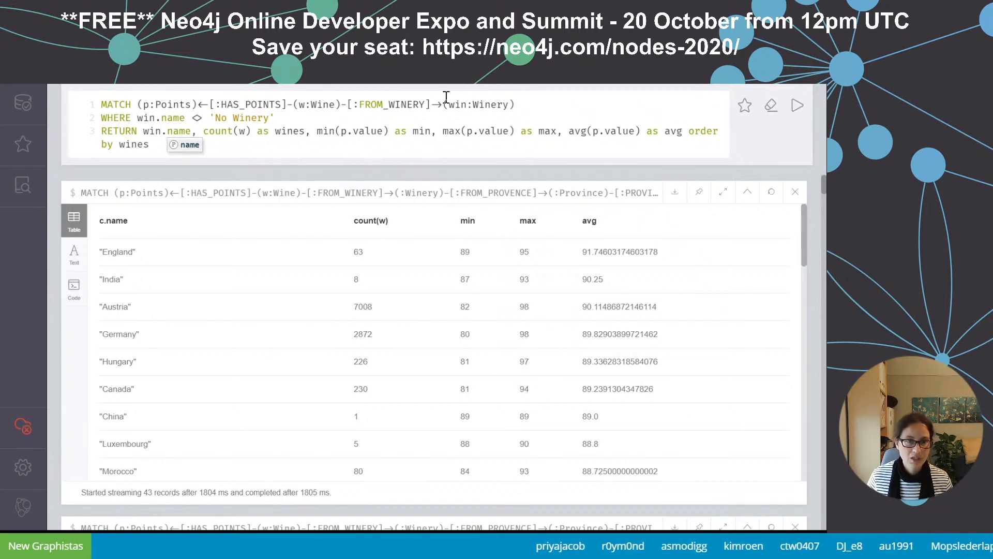
{"action": "left_click", "coordinate": [572, 115]}
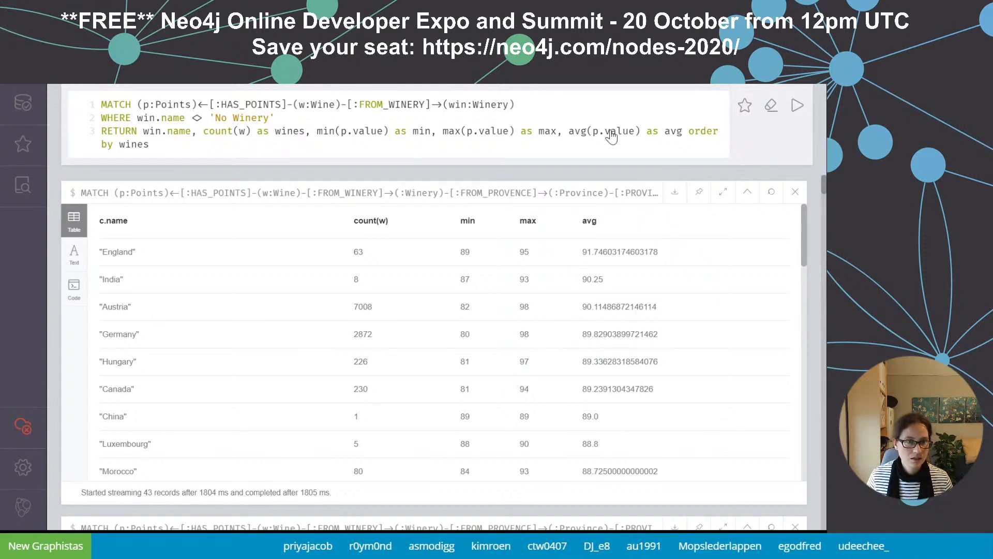
{"action": "key", "text": "ctrl+Return"}
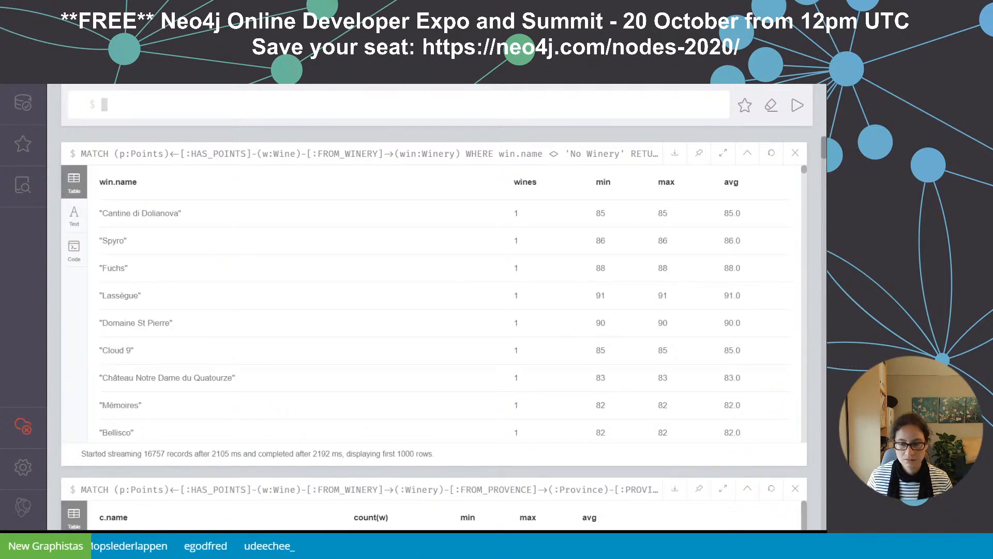
- Reload the winery query, add DESC after order by wines, and run it again
{"action": "left_click", "coordinate": [569, 149]}
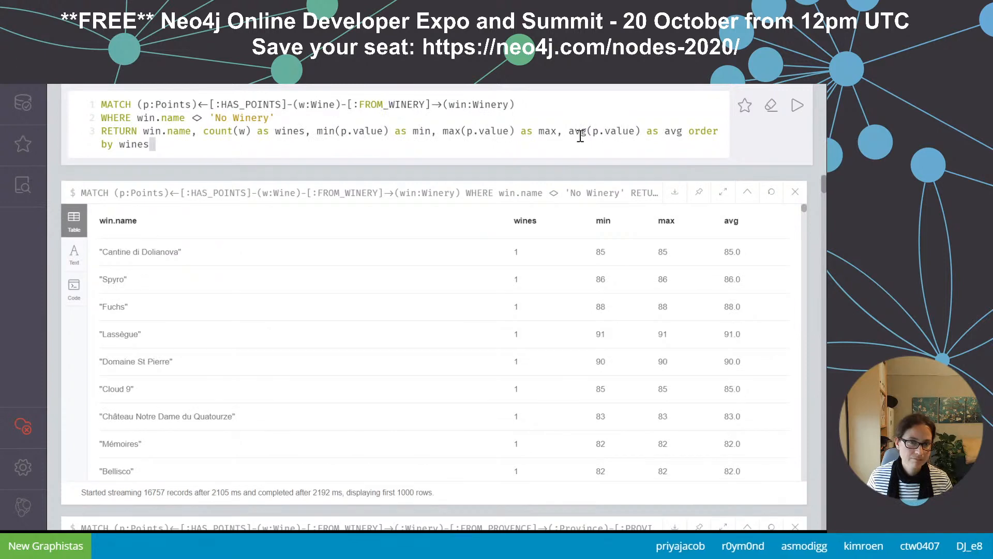
{"action": "type", "text": "DESC"}
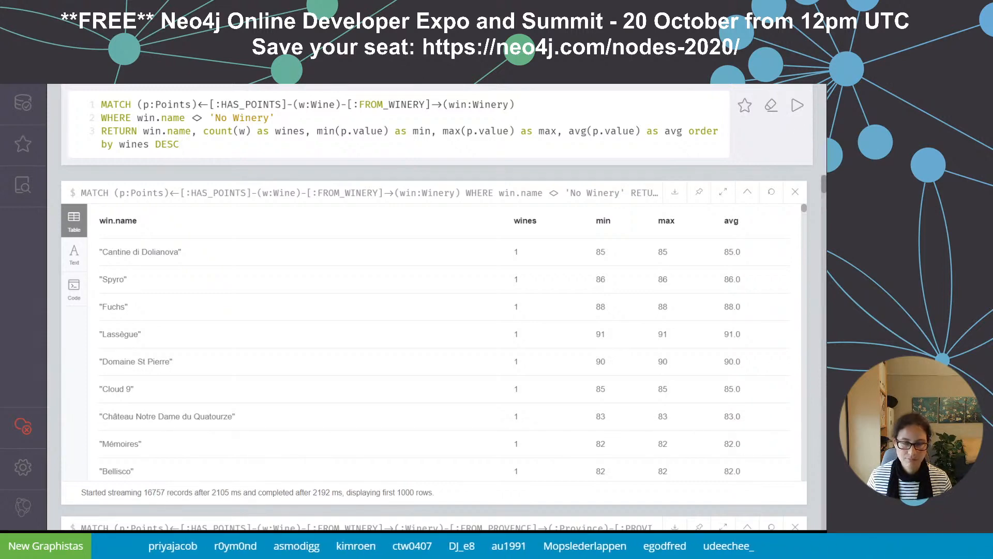
{"action": "left_click", "coordinate": [797, 105]}
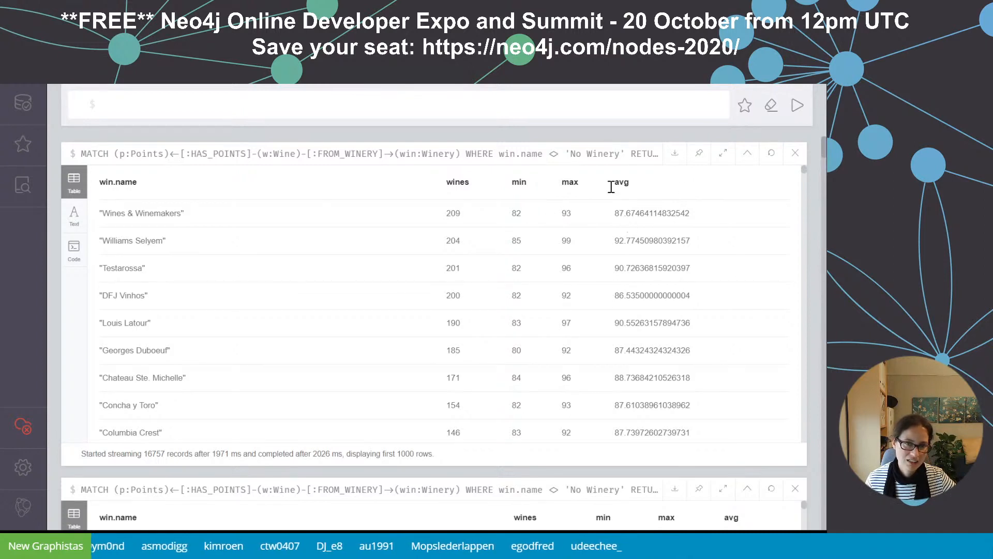
- Search the web for neo4j cypher standard deviation and open the stDev() section of the Cypher Manual's Aggregating functions page
{"action": "key", "text": "ctrl+Tab"}
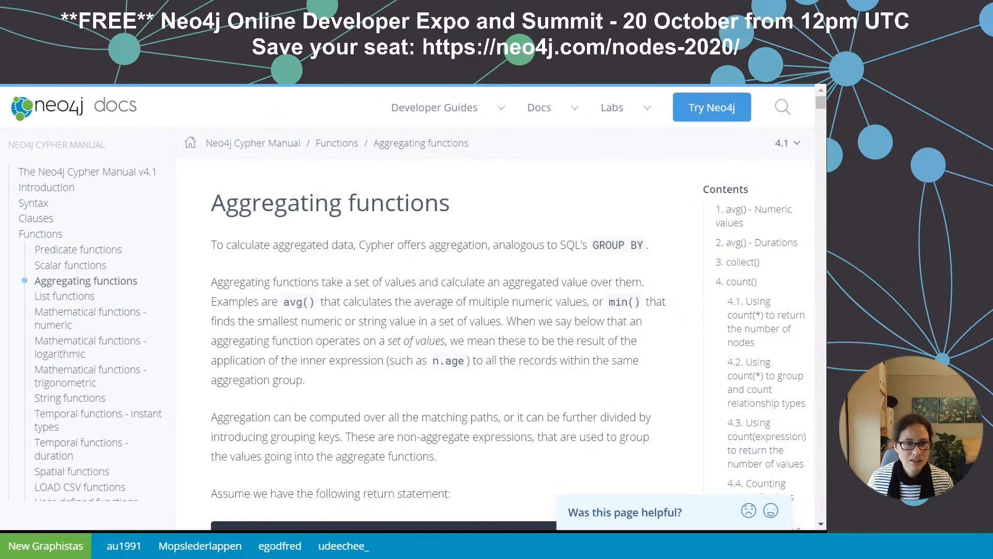
{"action": "mouse_move", "coordinate": [586, 104]}
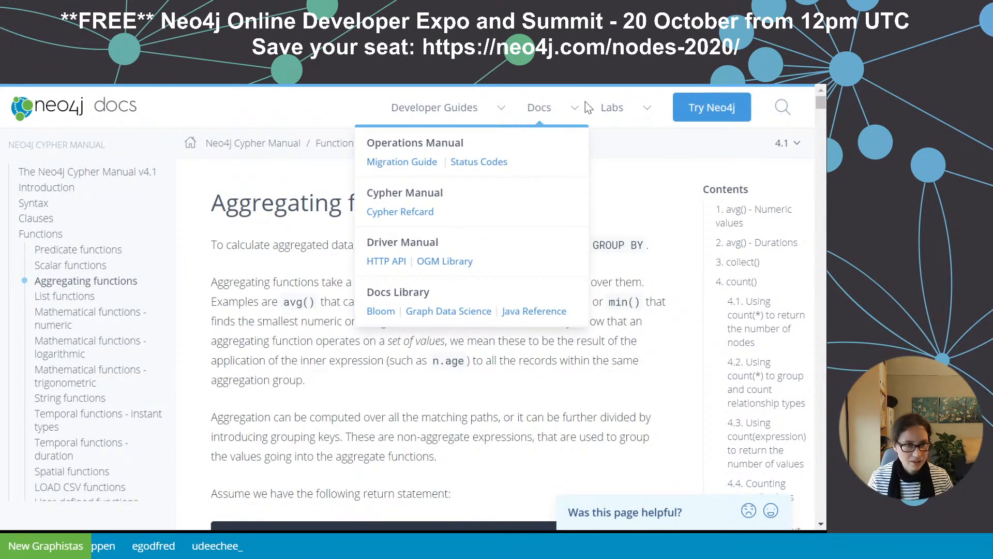
{"action": "key", "text": "ctrl+l"}
{"action": "type", "text": "neo4j cypher standard deviation"}
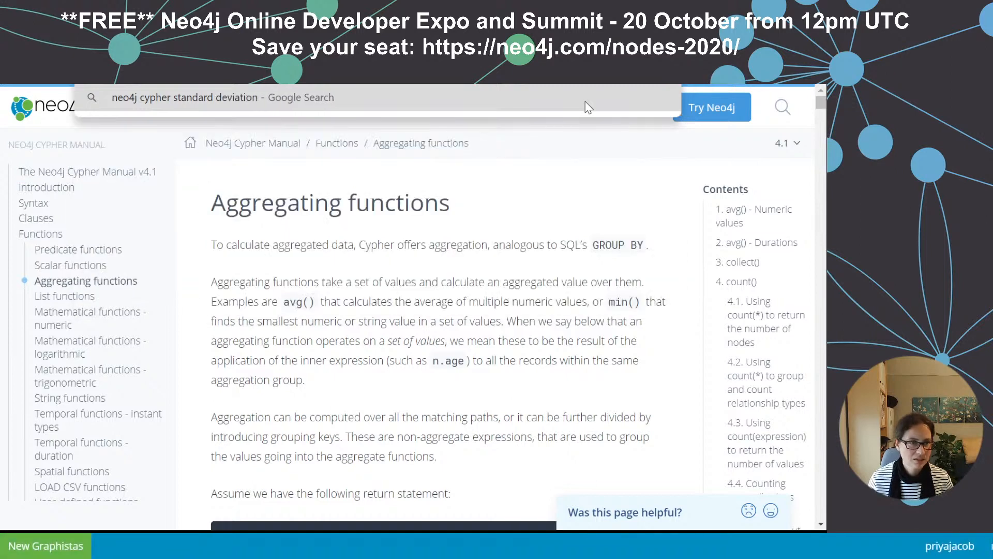
{"action": "key", "text": "Return"}
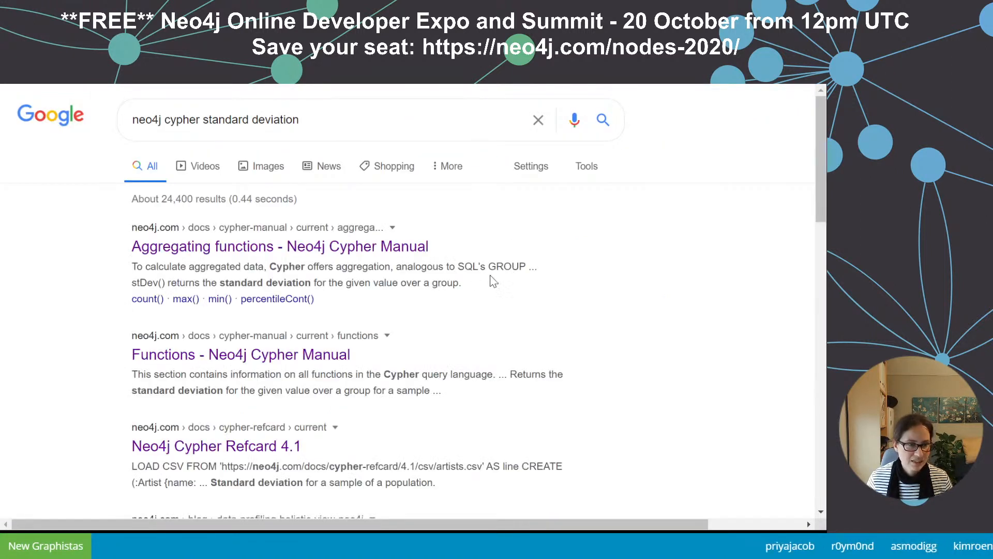
{"action": "left_click", "coordinate": [355, 248]}
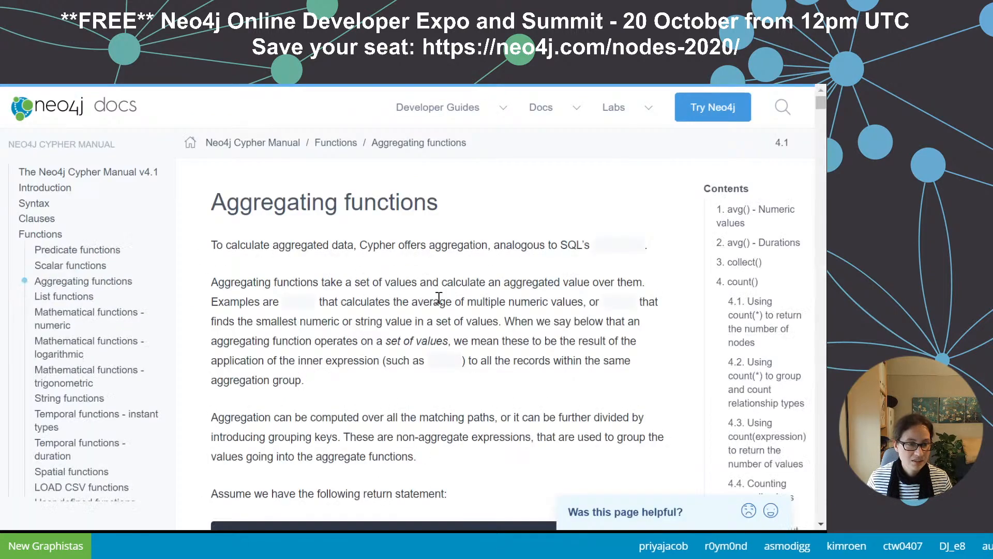
{"action": "scroll", "coordinate": [580, 288], "scroll_direction": "down", "scroll_amount": 7}
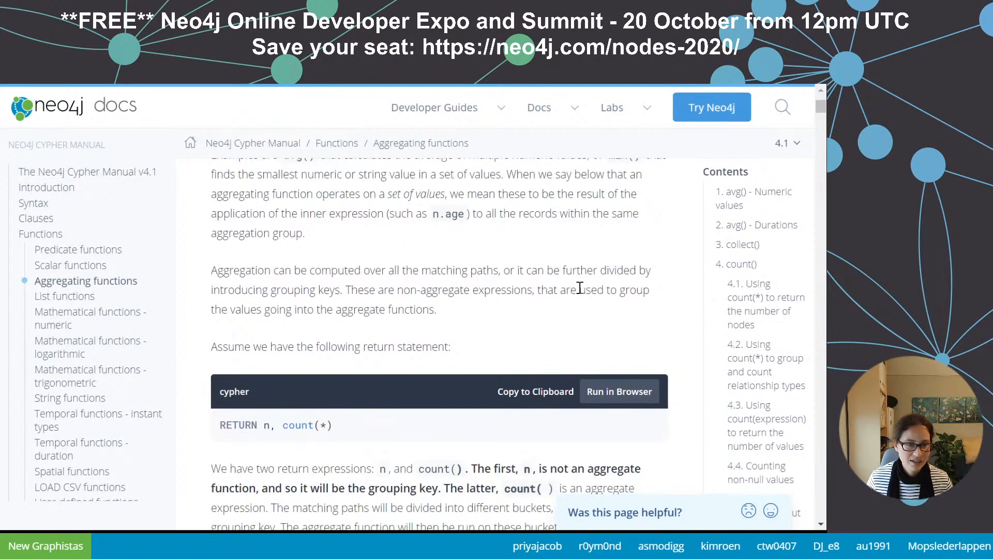
{"action": "scroll", "coordinate": [580, 287], "scroll_direction": "down", "scroll_amount": 6}
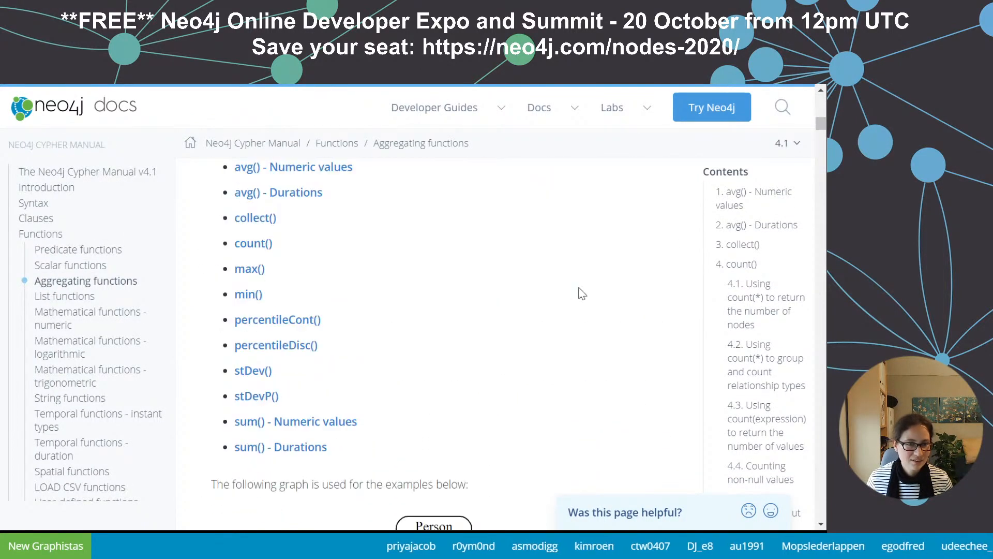
{"action": "left_click", "coordinate": [243, 371]}
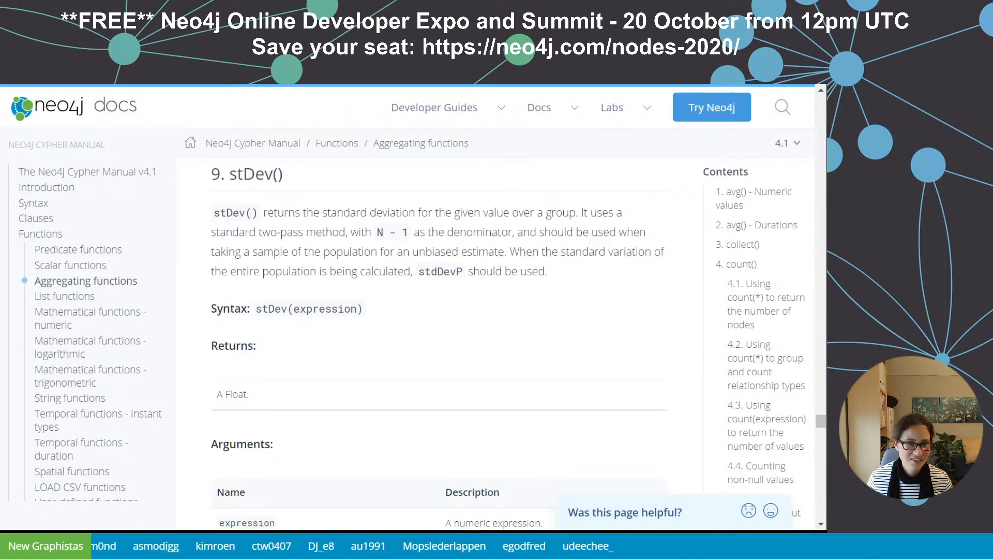
- Switch back to Neo4j Browser, reload the winery query, add stdev(p.value) as SD after avg(p.value) as avg, and run it
{"action": "key", "text": "alt+Tab"}
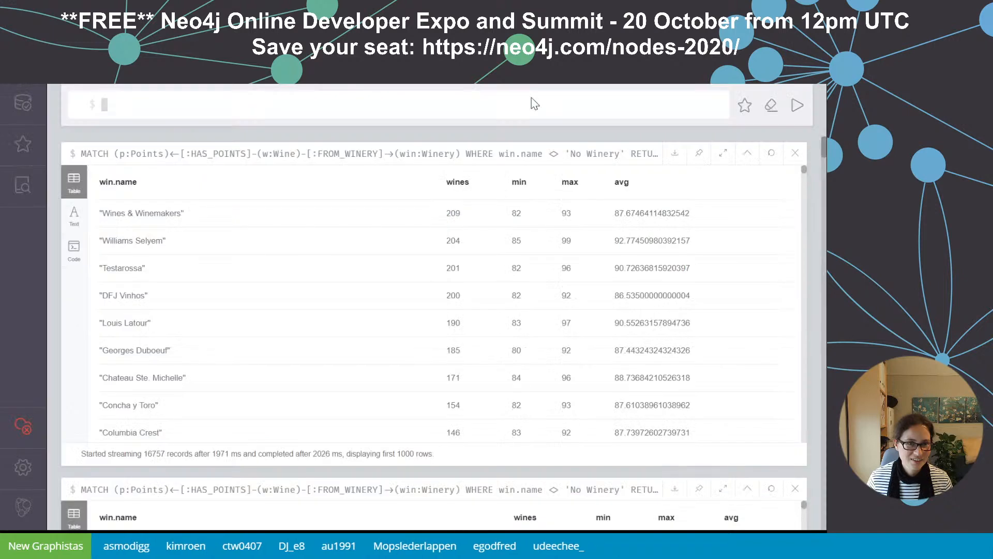
{"action": "left_click", "coordinate": [570, 154]}
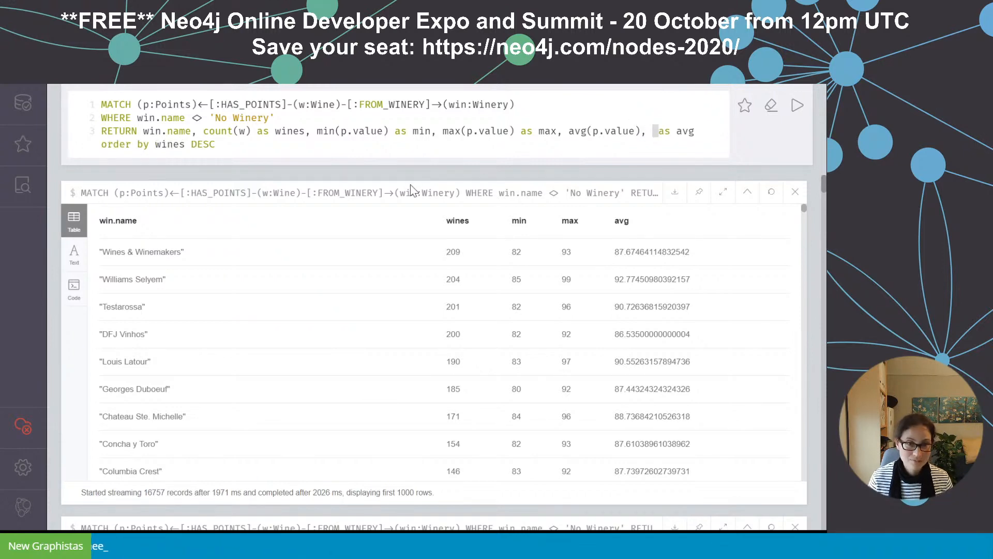
{"action": "type", "text": "stdev(p.value) as SD"}
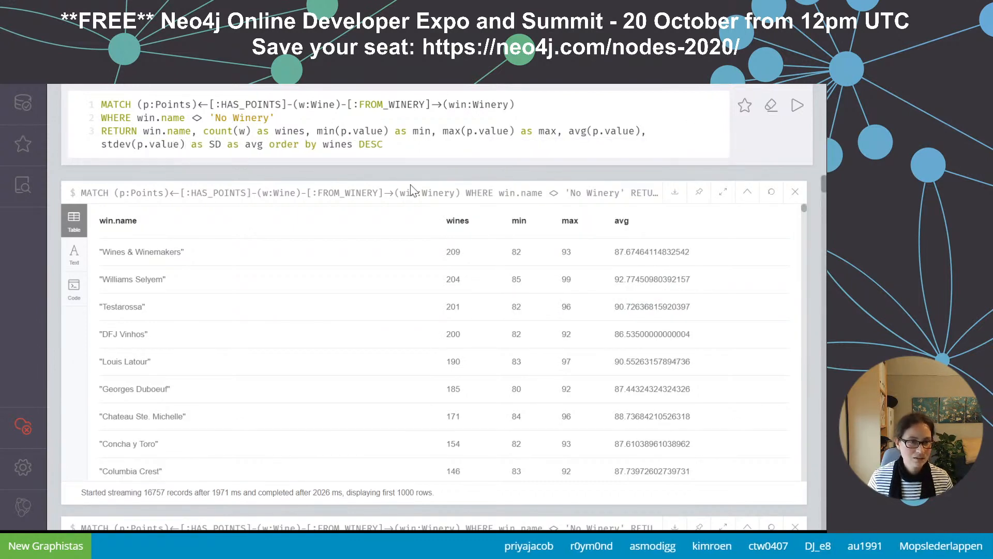
{"action": "left_click", "coordinate": [645, 137]}
{"action": "type", "text": "as avg"}
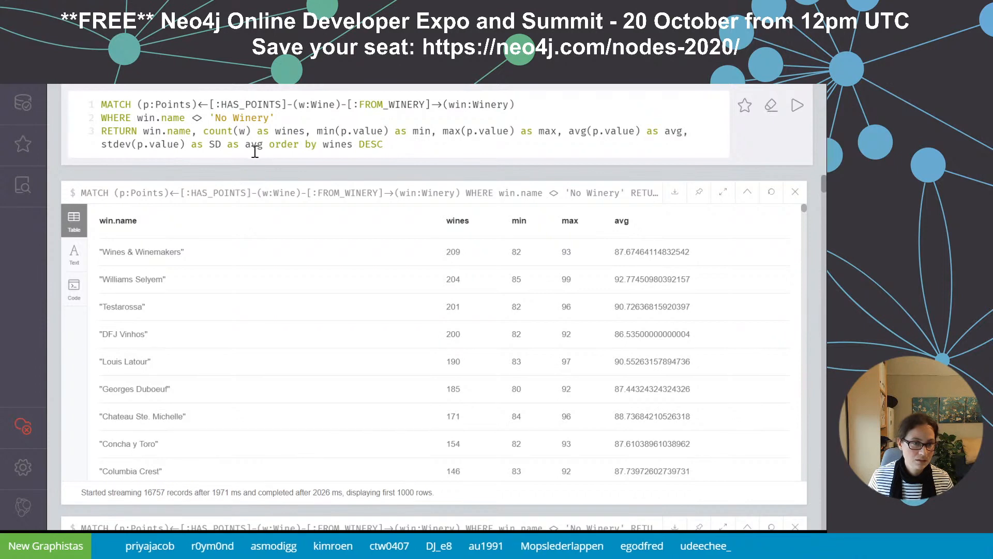
{"action": "left_click_drag", "start_coordinate": [227, 145], "coordinate": [269, 146]}
{"action": "key", "text": "BackSpace"}
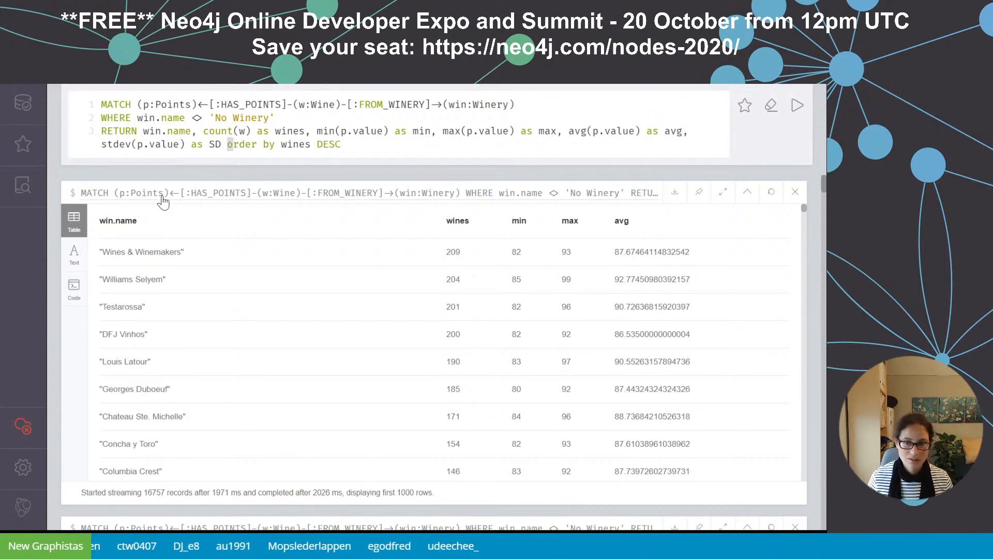
{"action": "key", "text": "ctrl+a"}
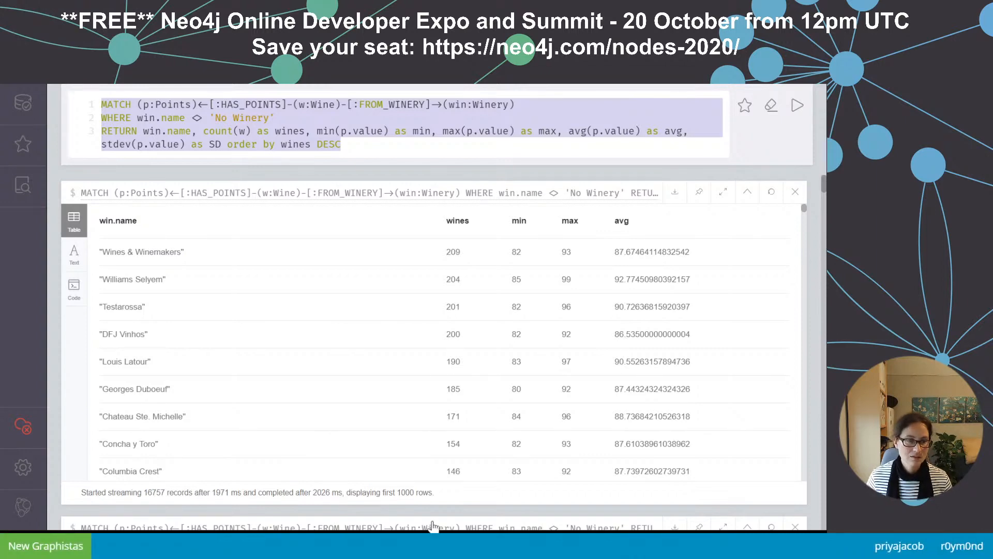
{"action": "key", "text": "BackSpace"}
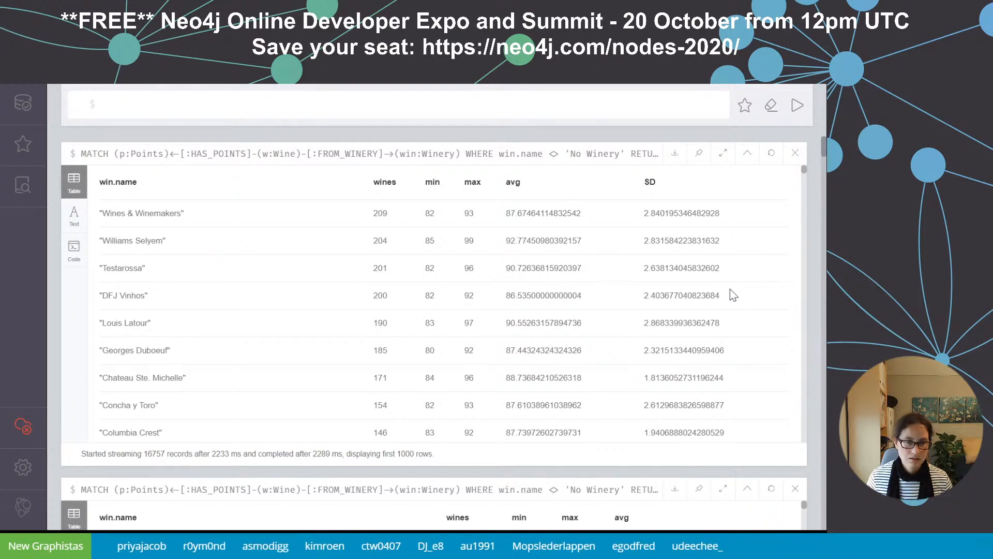
- Examine the winery results from start to end, comparing wine counts, average points and standard deviations
{"action": "scroll", "coordinate": [699, 293], "scroll_direction": "down", "scroll_amount": 1}
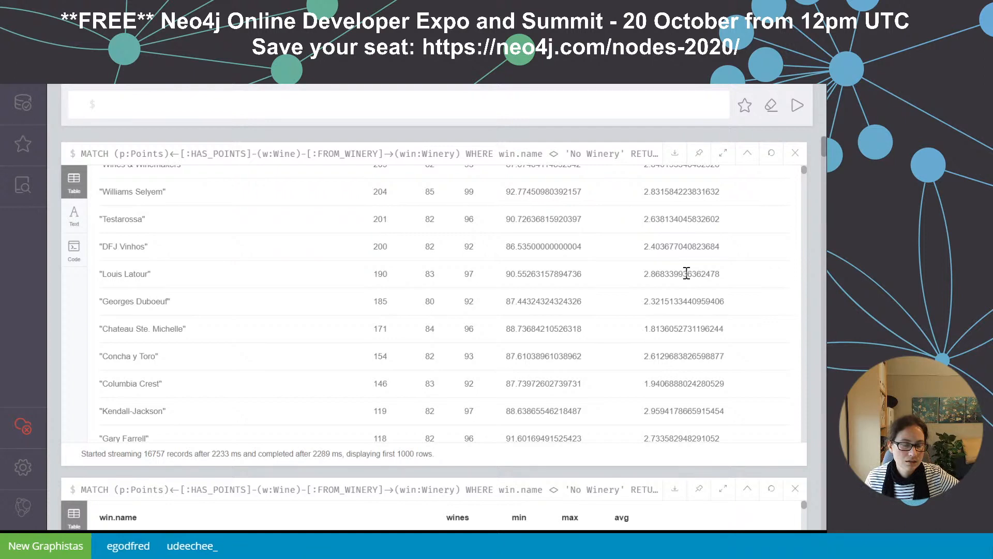
{"action": "scroll", "coordinate": [686, 272], "scroll_direction": "down", "scroll_amount": 4}
{"action": "scroll", "coordinate": [686, 271], "scroll_direction": "up", "scroll_amount": 5}
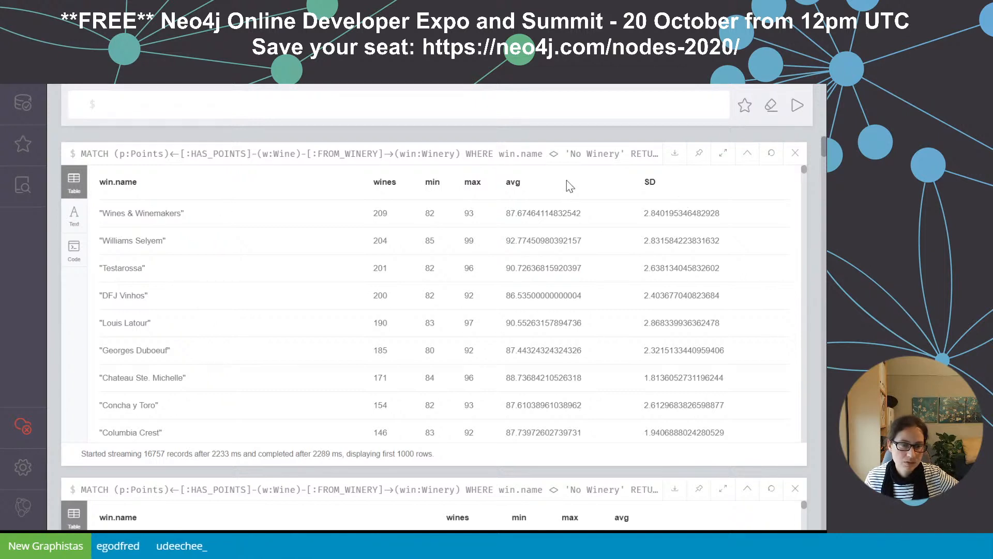
{"action": "scroll", "coordinate": [589, 259], "scroll_direction": "down", "scroll_amount": 8}
{"action": "scroll", "coordinate": [678, 263], "scroll_direction": "down", "scroll_amount": 2}
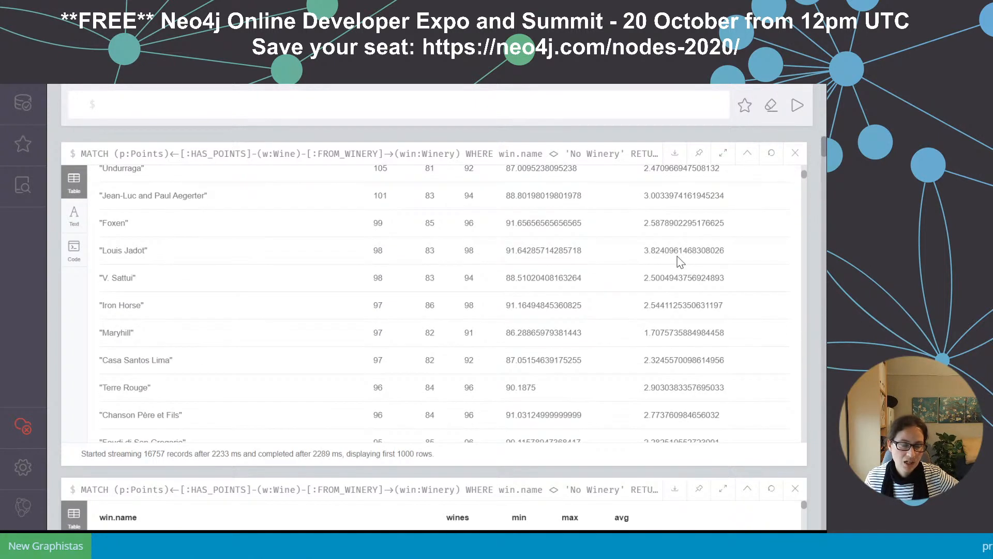
{"action": "left_click_drag", "start_coordinate": [806, 178], "coordinate": [800, 476]}
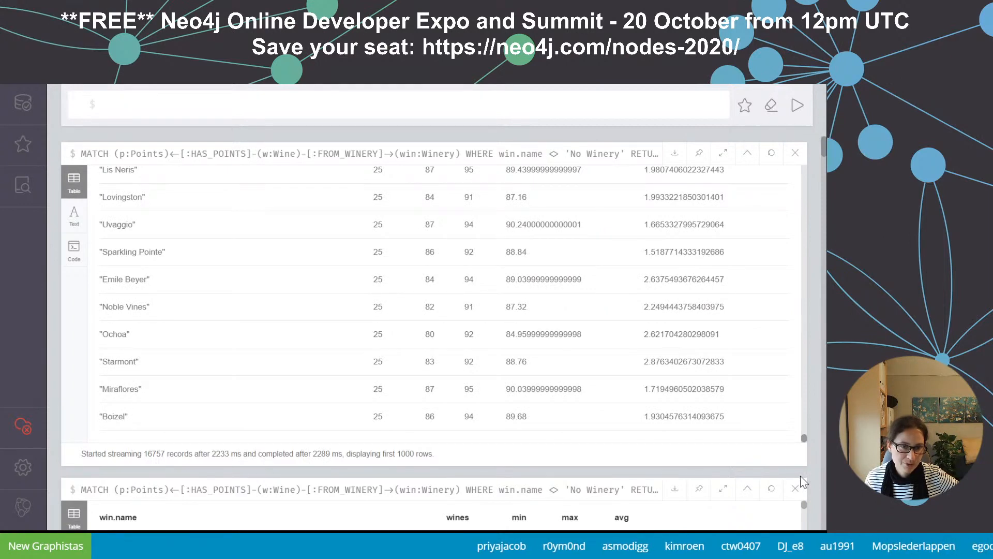
{"action": "left_click_drag", "start_coordinate": [804, 437], "coordinate": [806, 169]}
{"action": "scroll", "coordinate": [391, 279], "scroll_direction": "down", "scroll_amount": 10}
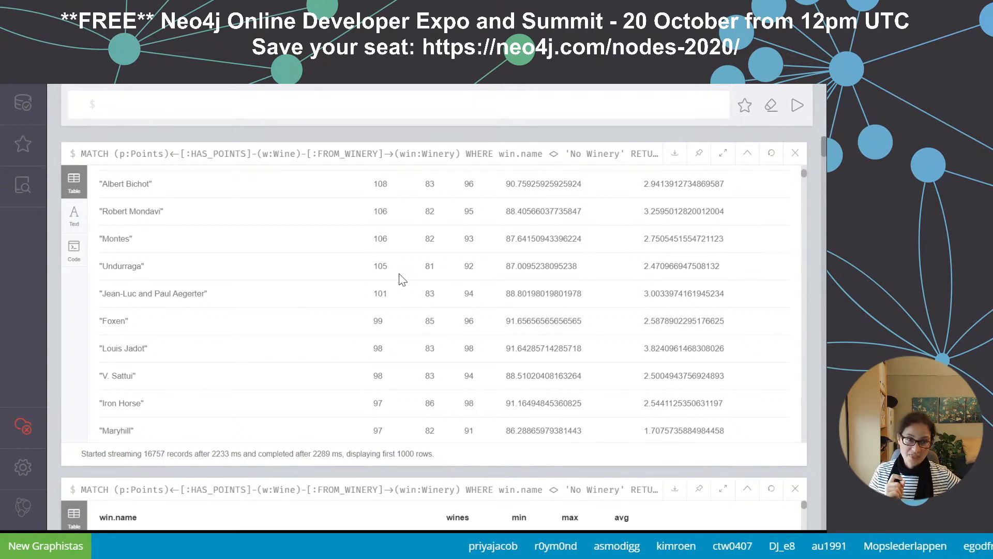
{"action": "scroll", "coordinate": [479, 334], "scroll_direction": "up", "scroll_amount": 10}
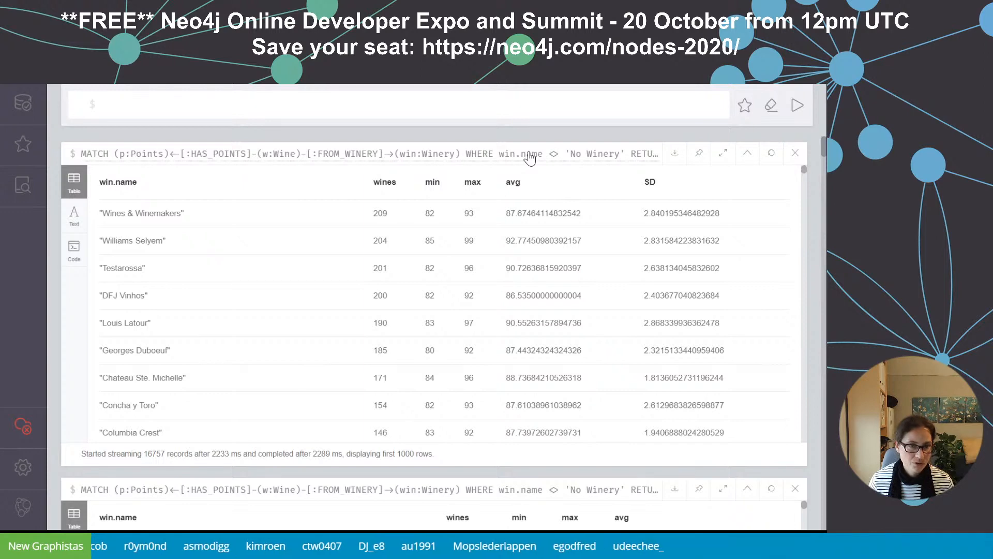
- Reload the winery query and insert WITH win, collect(w) as wines on a new line after the WHERE condition
{"action": "left_click", "coordinate": [338, 153]}
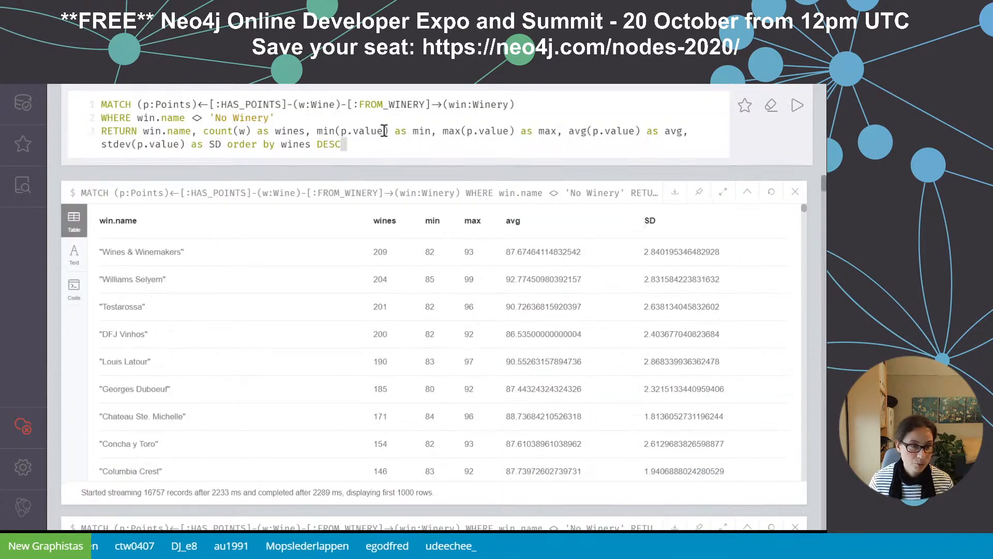
{"action": "left_click", "coordinate": [319, 121]}
{"action": "key", "text": "Return"}
{"action": "type", "text": "WITH"}
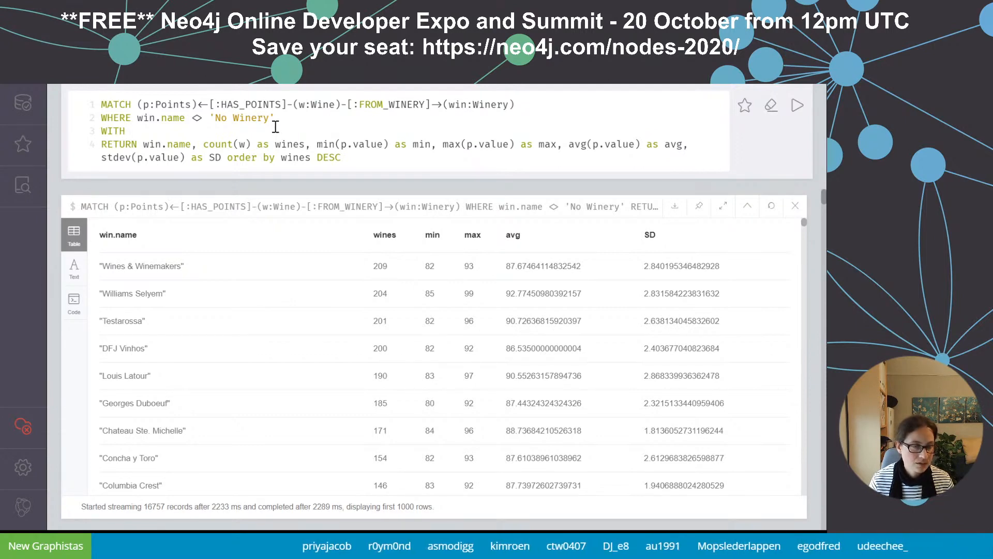
{"action": "type", "text": "win, collect("}
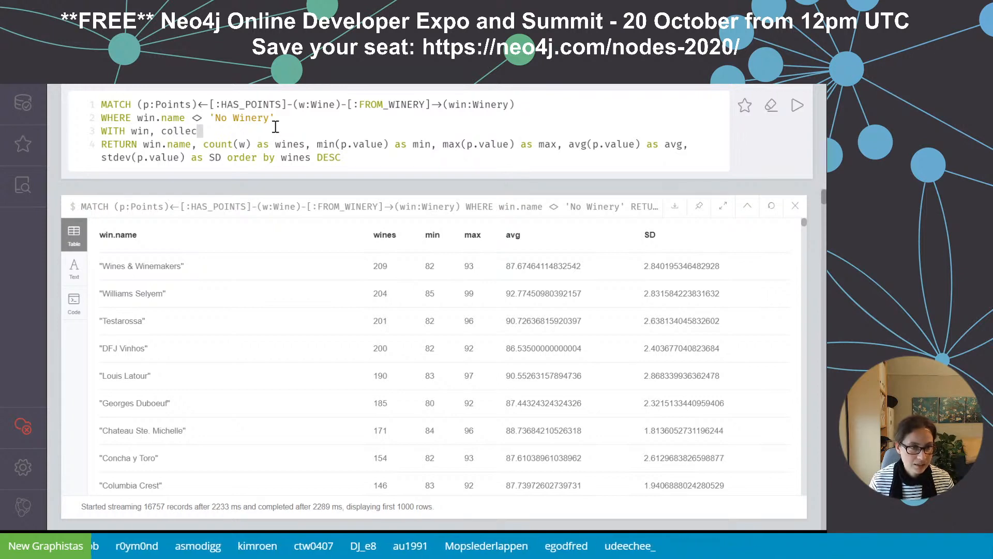
{"action": "key", "text": "ctrl+space"}
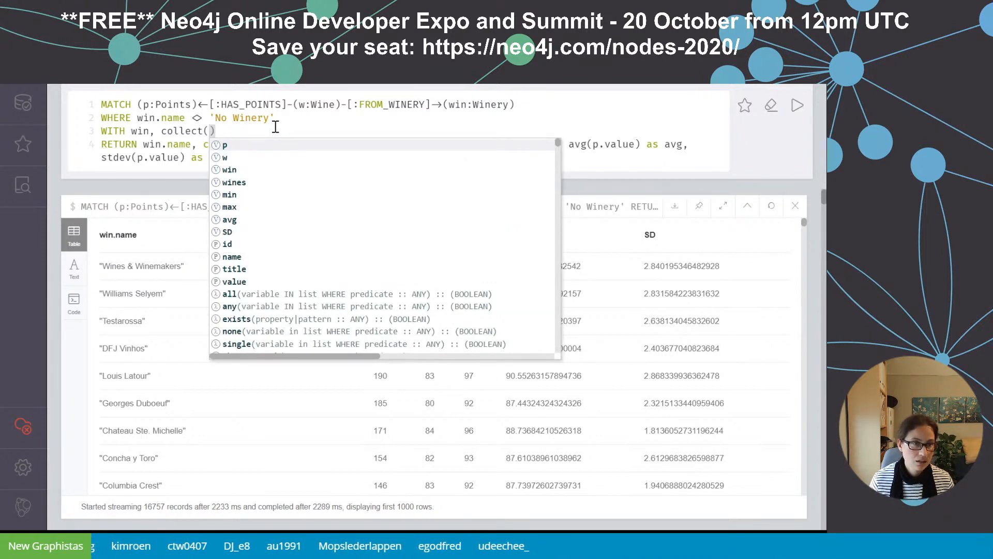
{"action": "type", "text": "w"}
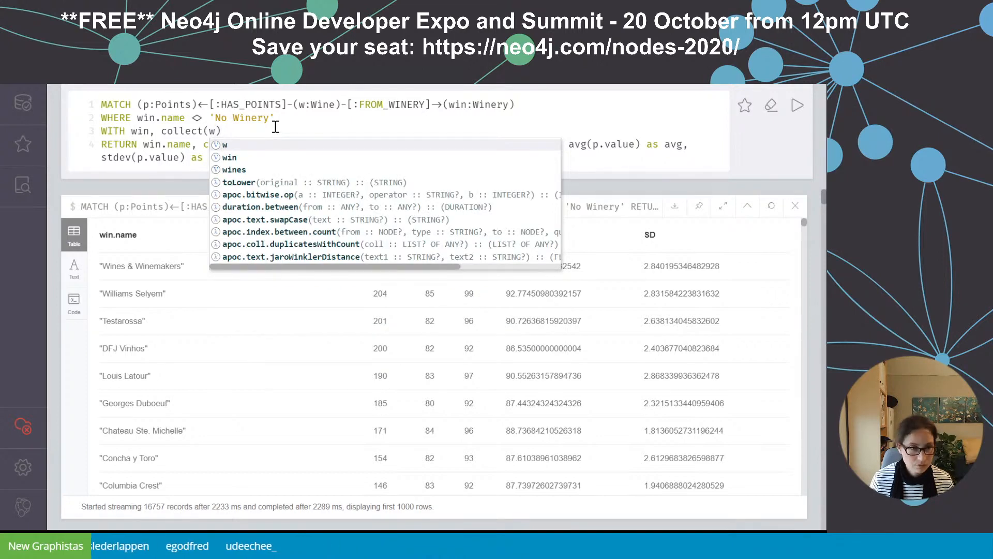
{"action": "type", "text": ") "}
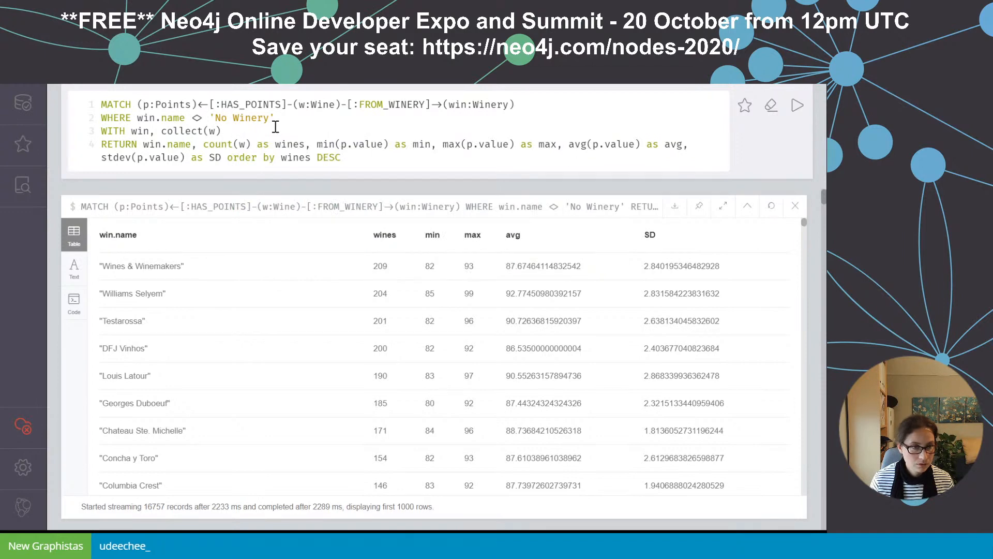
{"action": "type", "text": "ines w"}
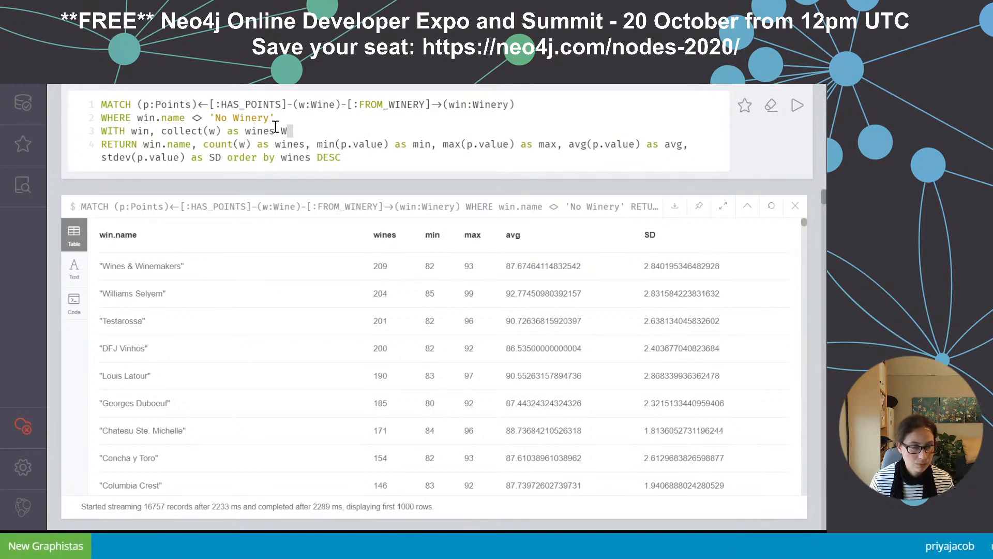
- Filter the WITH clause with WHERE size(wines) >=50
{"action": "type", "text": "HERE size"}
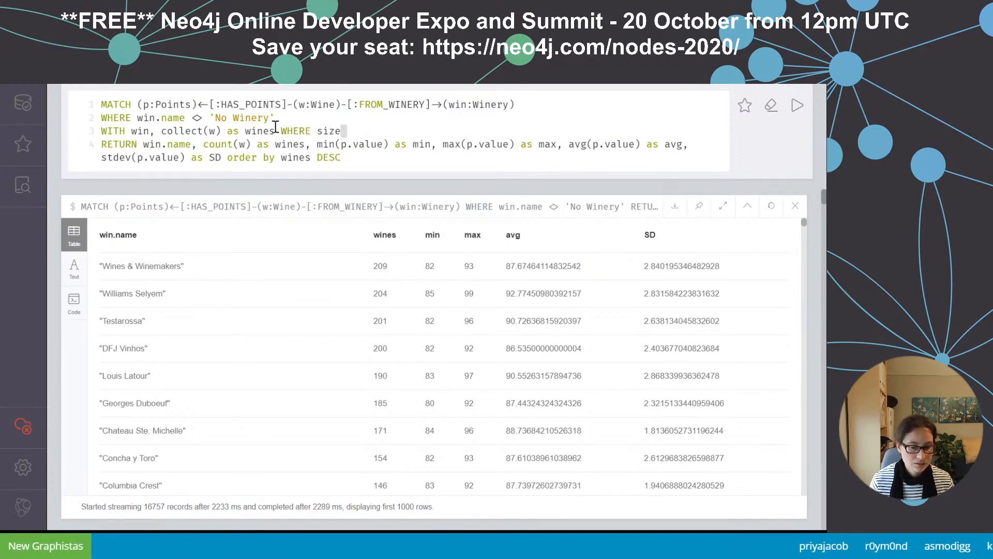
{"action": "type", "text": "(wines)"}
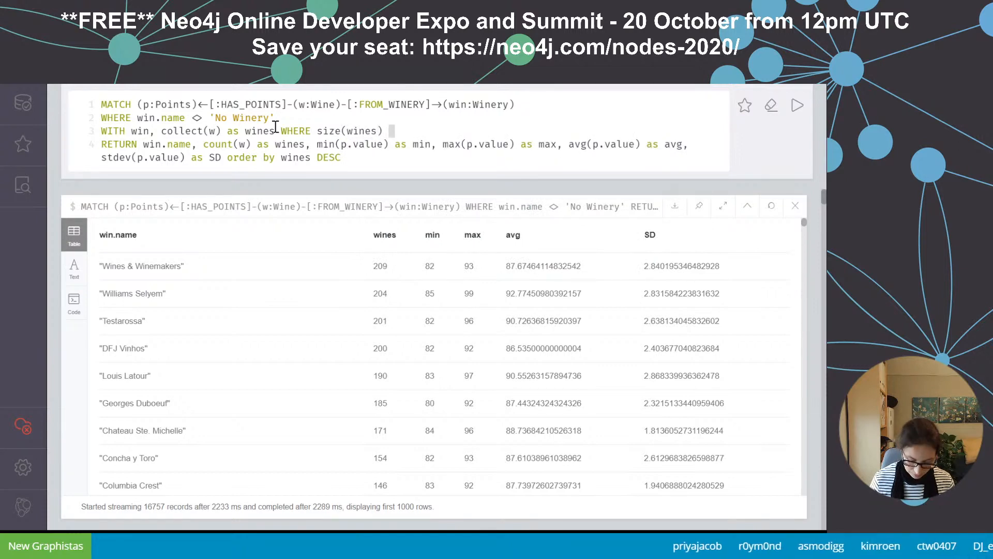
{"action": "type", "text": " >=50"}
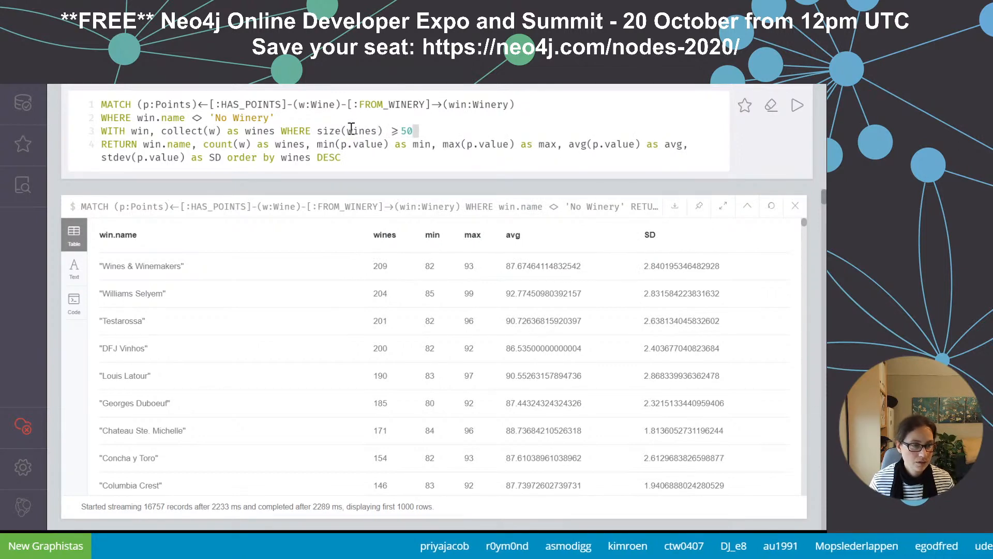
- Move the points pattern from the first MATCH into a new line after the WITH clause: MATCH (p:Points)<-[:HAS_POINTS]-(w)
{"action": "key", "text": "Return"}
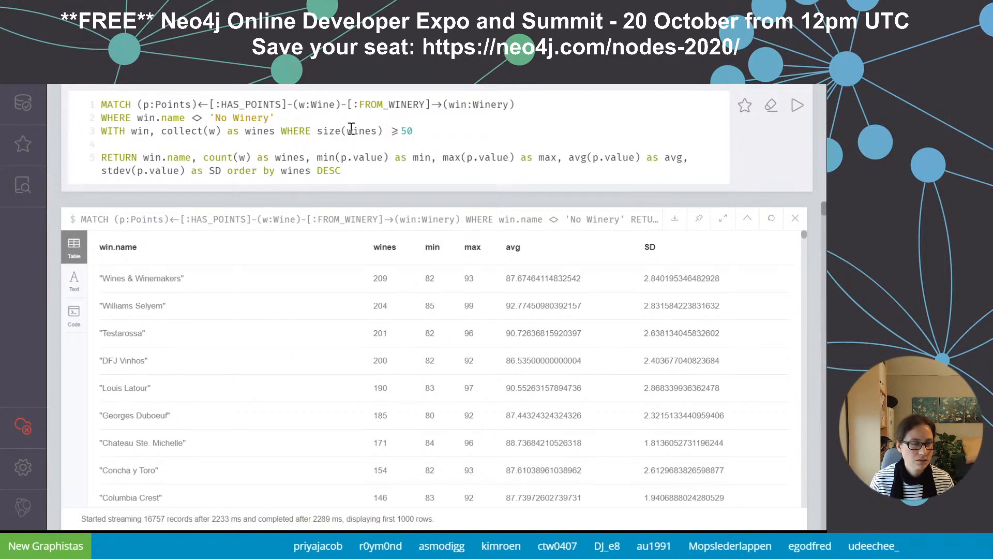
{"action": "type", "text": "MATCH"}
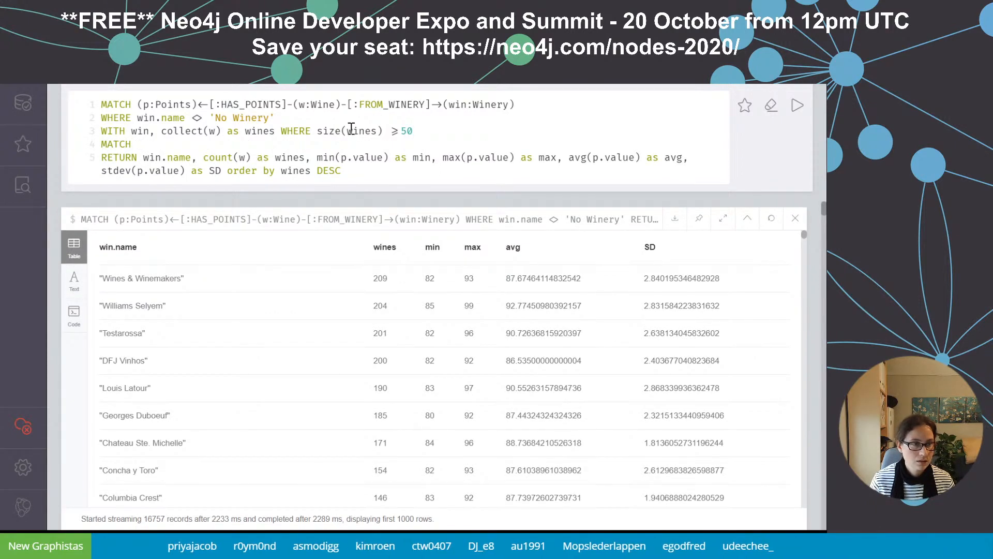
{"action": "left_click_drag", "start_coordinate": [341, 104], "coordinate": [137, 106]}
{"action": "key", "text": "ctrl+c"}
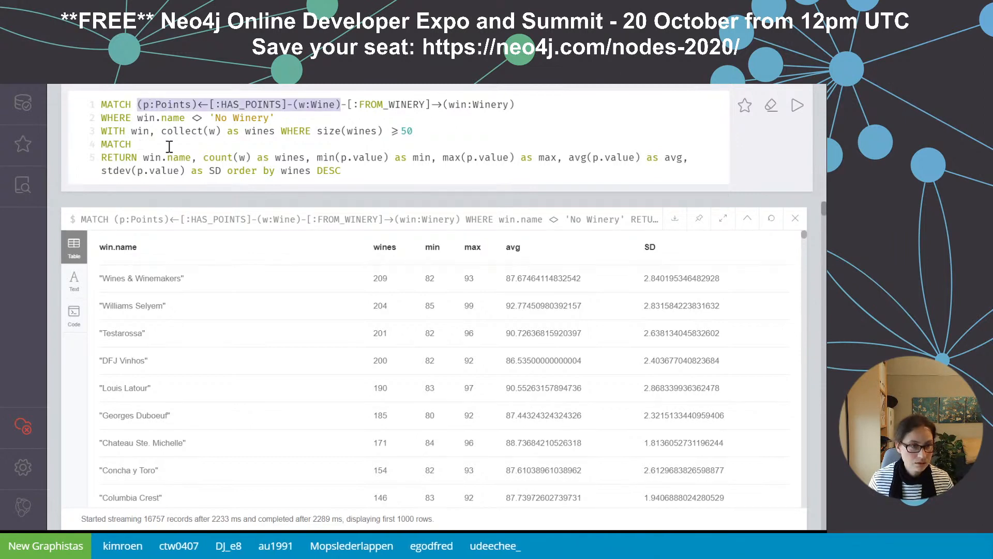
{"action": "left_click", "coordinate": [145, 144]}
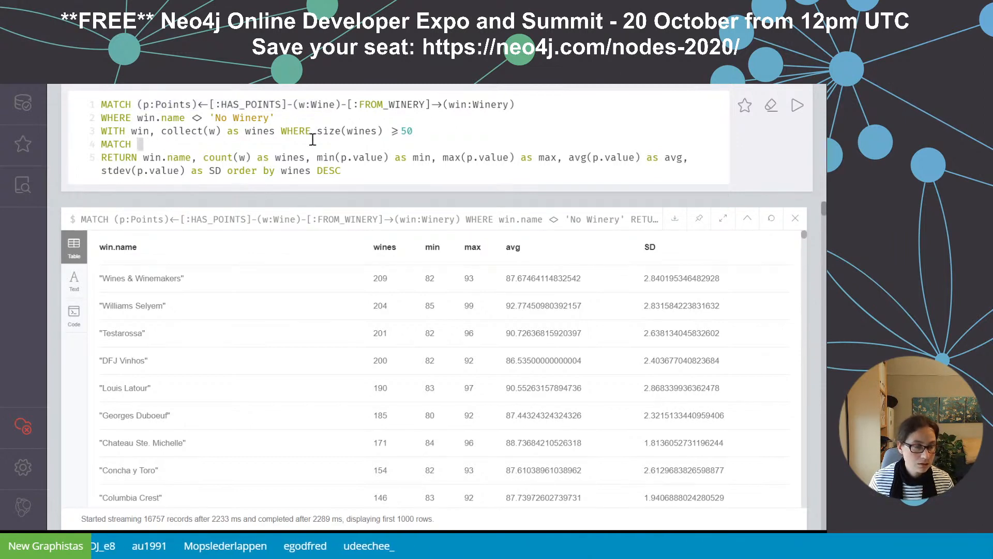
{"action": "key", "text": "ctrl+v"}
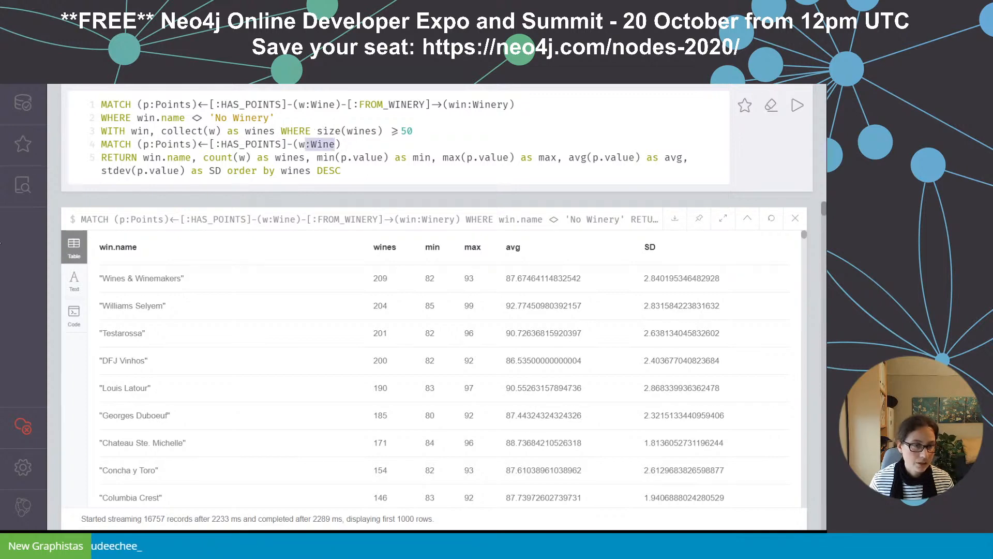
{"action": "left_click_drag", "start_coordinate": [293, 104], "coordinate": [133, 111]}
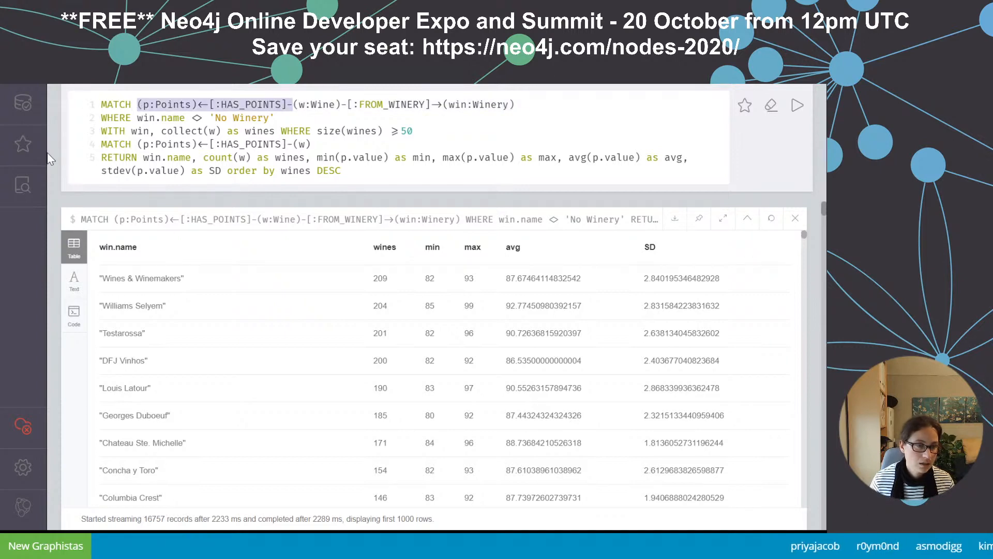
{"action": "key", "text": "BackSpace"}
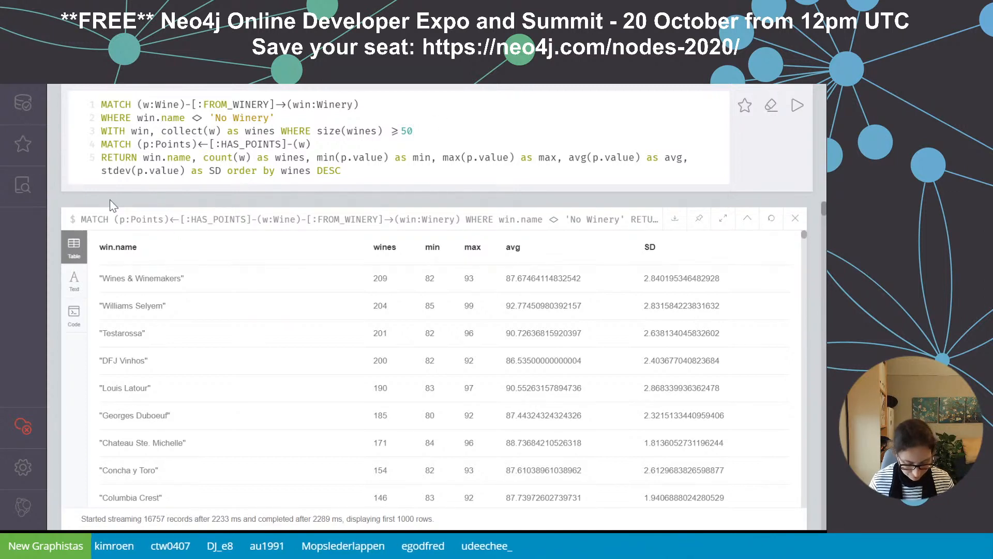
- Insert UNWIND wines as w on a new line between the WITH clause and the second MATCH, and run the query
{"action": "key", "text": "Down"}
{"action": "key", "text": "Down"}
{"action": "key", "text": "End"}
{"action": "key", "text": "Return"}
{"action": "type", "text": "UNWIND "}
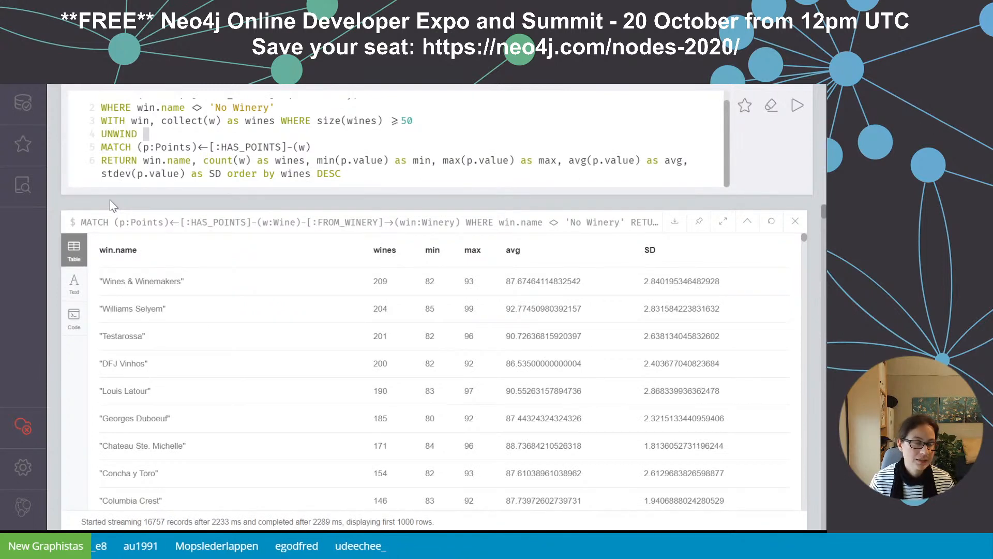
{"action": "type", "text": "wines as w"}
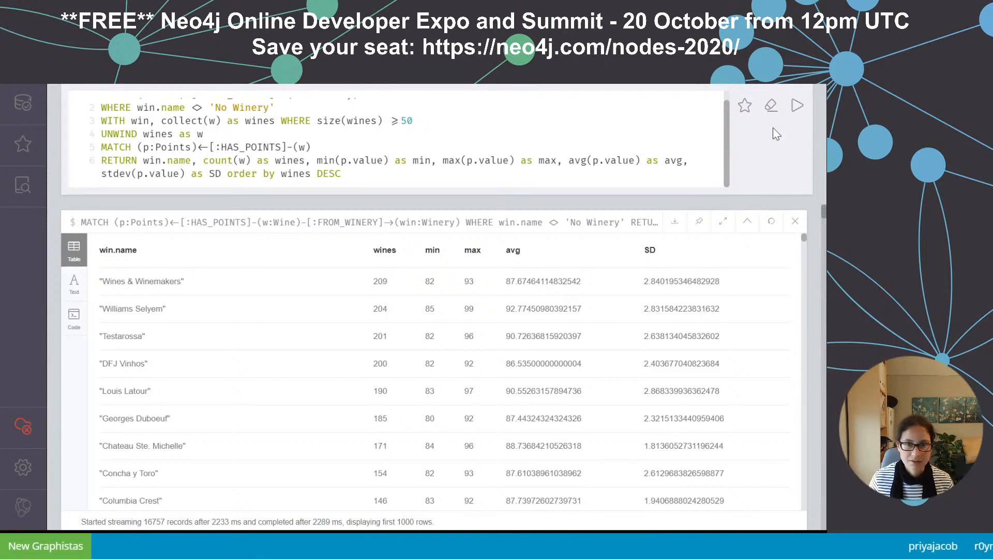
{"action": "key", "text": "ctrl+a"}
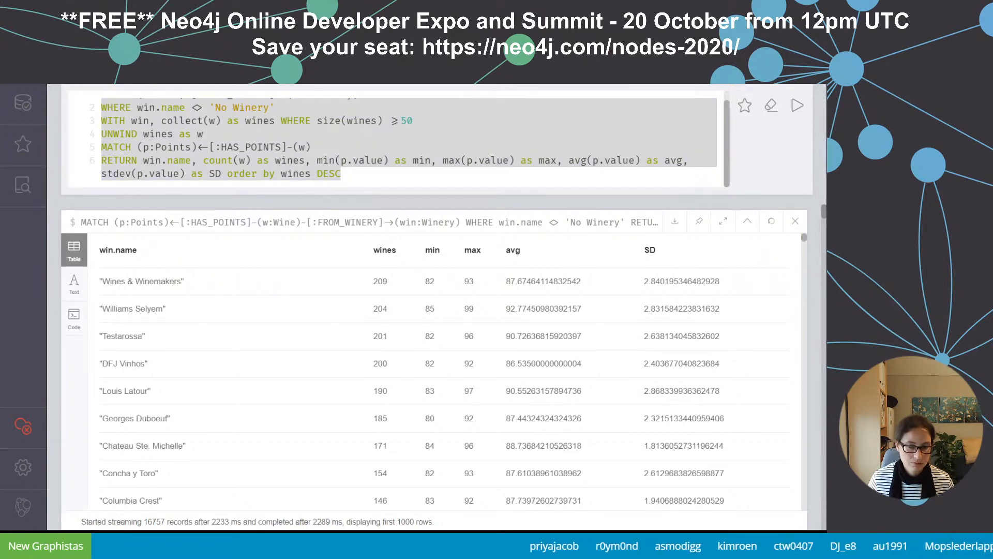
{"action": "key", "text": "ctrl+Return"}
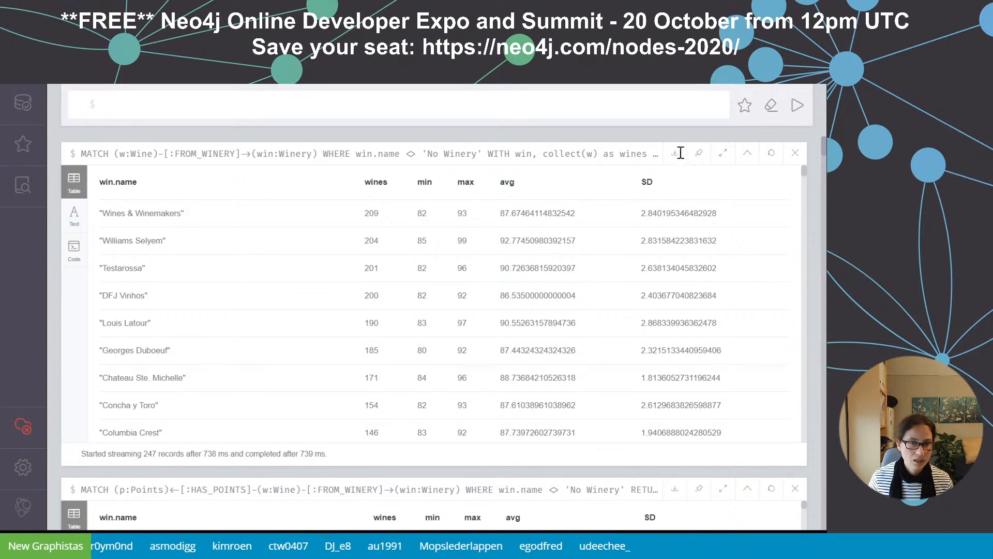
- Rerun the winery query with its results ordered by avg DESC and look through the ranked wineries
{"action": "left_click", "coordinate": [559, 154]}
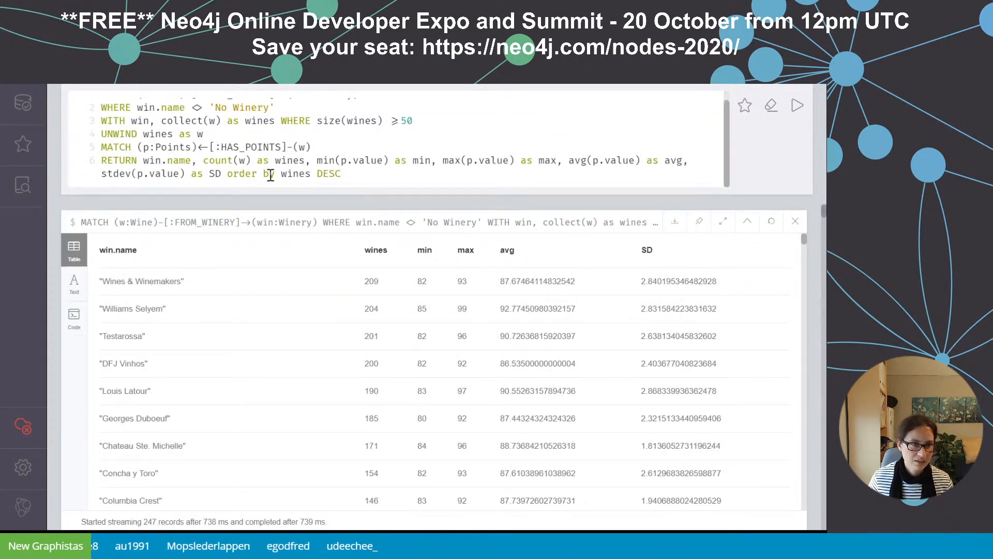
{"action": "type", "text": "avg"}
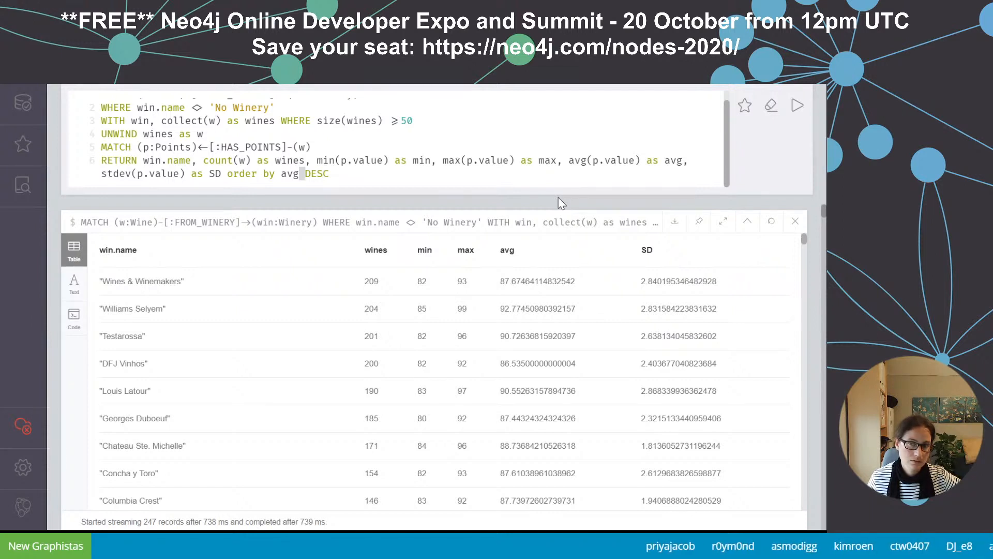
{"action": "key", "text": "ctrl+Return"}
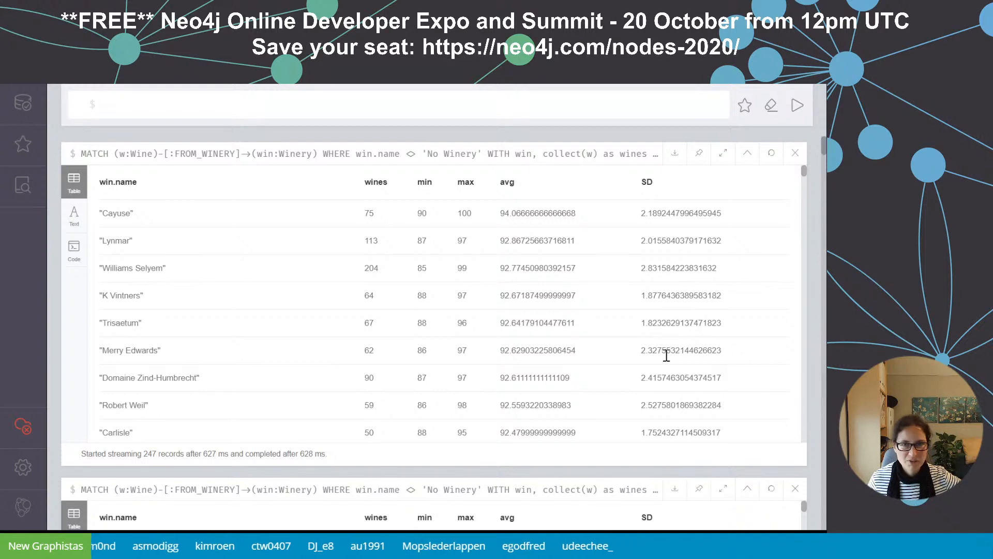
{"action": "scroll", "coordinate": [712, 370], "scroll_direction": "down", "scroll_amount": 3}
{"action": "scroll", "coordinate": [713, 370], "scroll_direction": "down", "scroll_amount": 6}
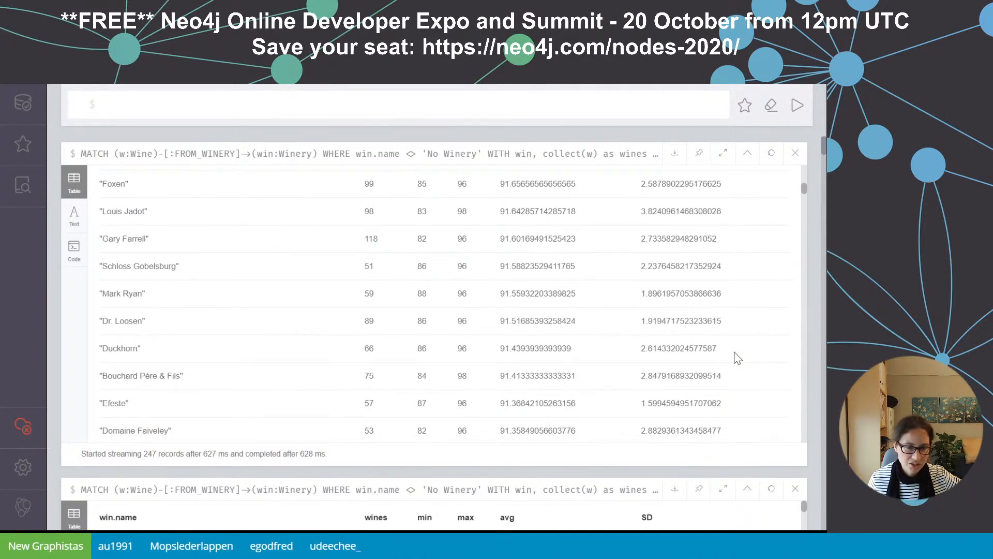
{"action": "scroll", "coordinate": [739, 354], "scroll_direction": "up", "scroll_amount": 9}
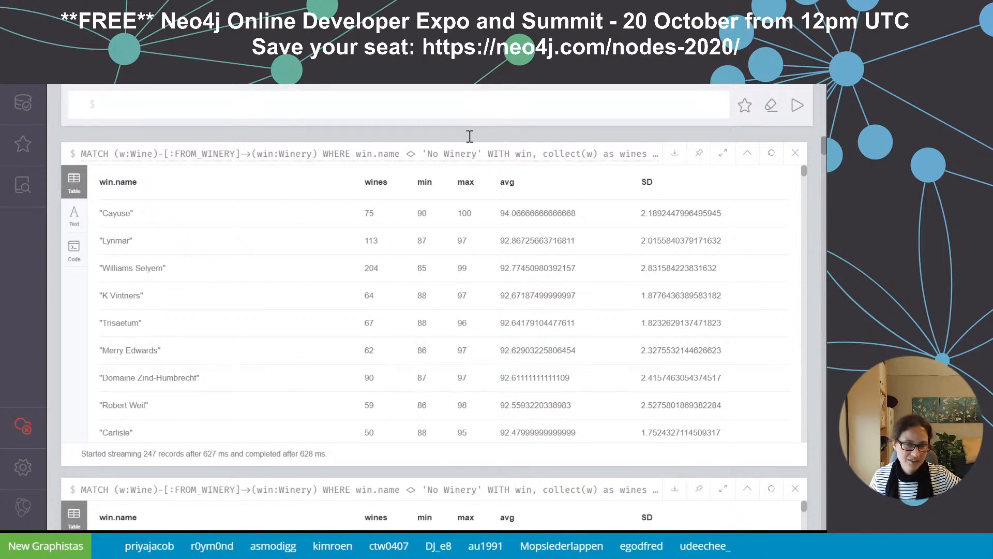
- Rerun the winery query ordered by SD ascending, without DESC, and switch to the presentation slides
{"action": "left_click", "coordinate": [564, 153]}
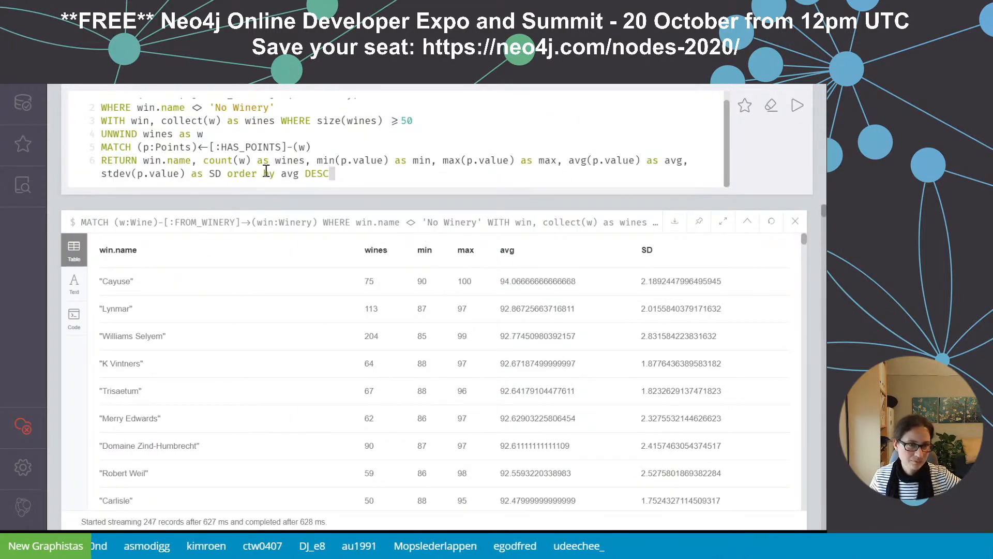
{"action": "double_click", "coordinate": [289, 174]}
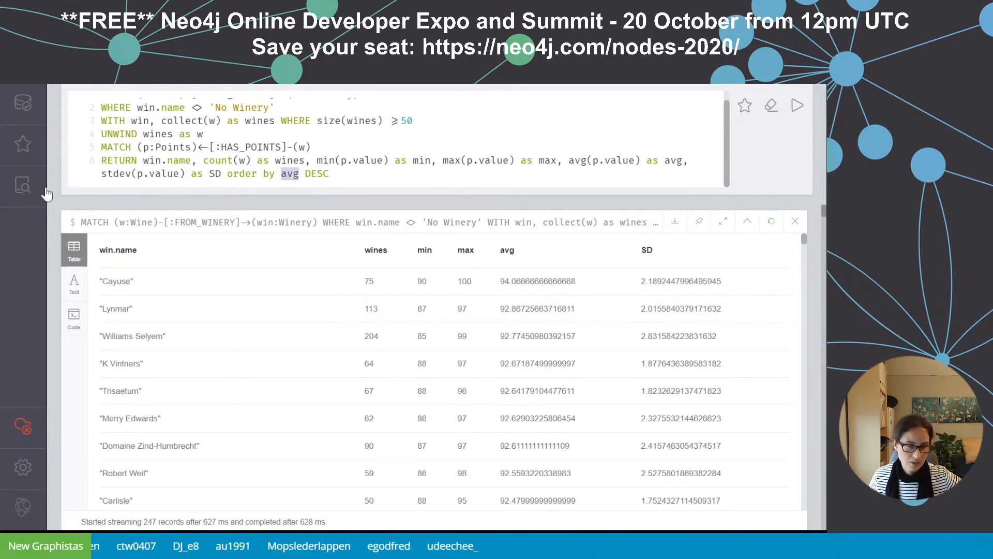
{"action": "type", "text": "SD "}
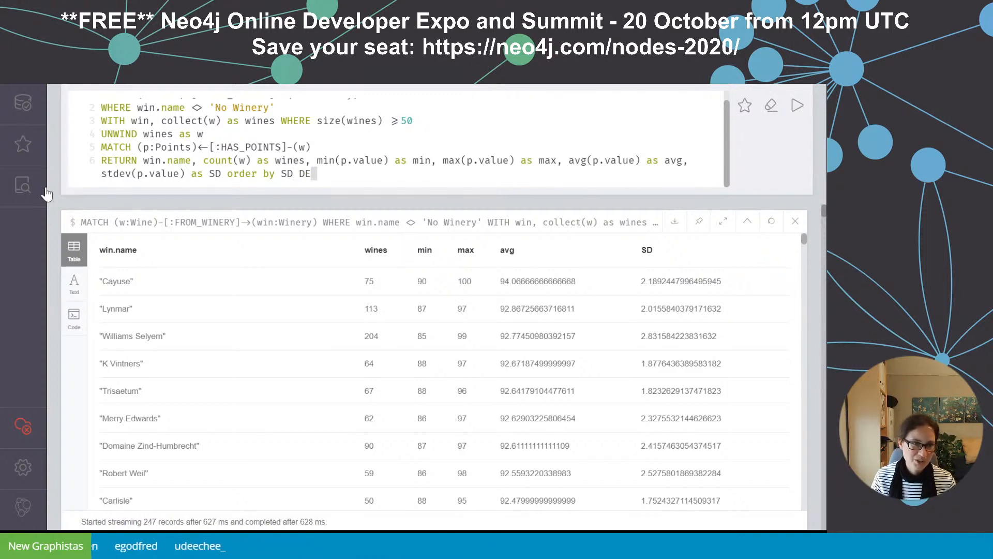
{"action": "type", "text": "a"}
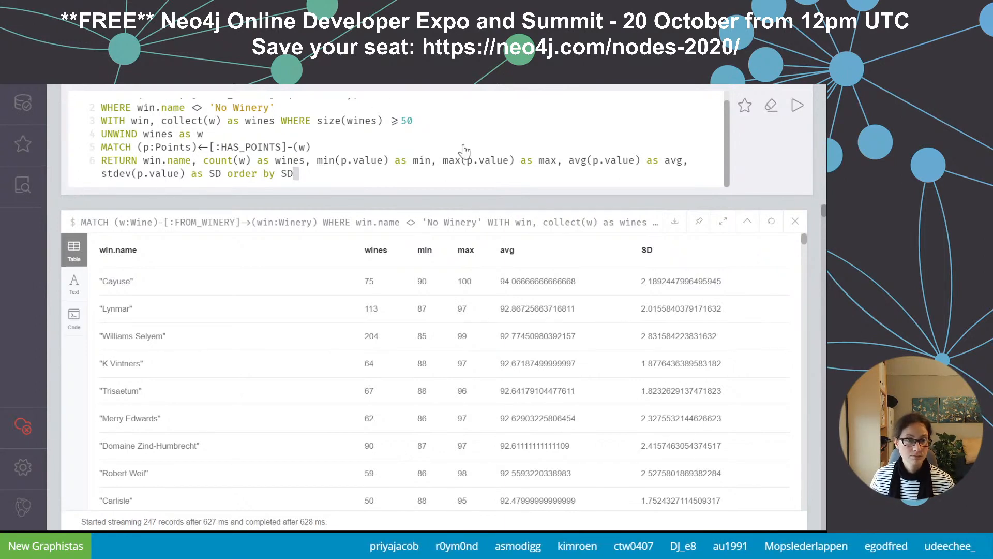
{"action": "key", "text": "ctrl+Return"}
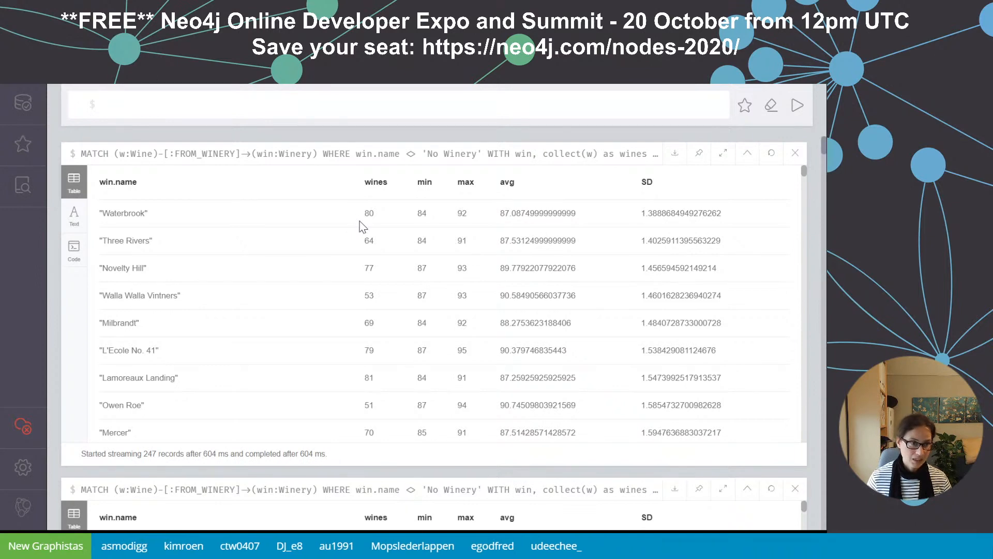
{"action": "key", "text": "alt+Tab"}
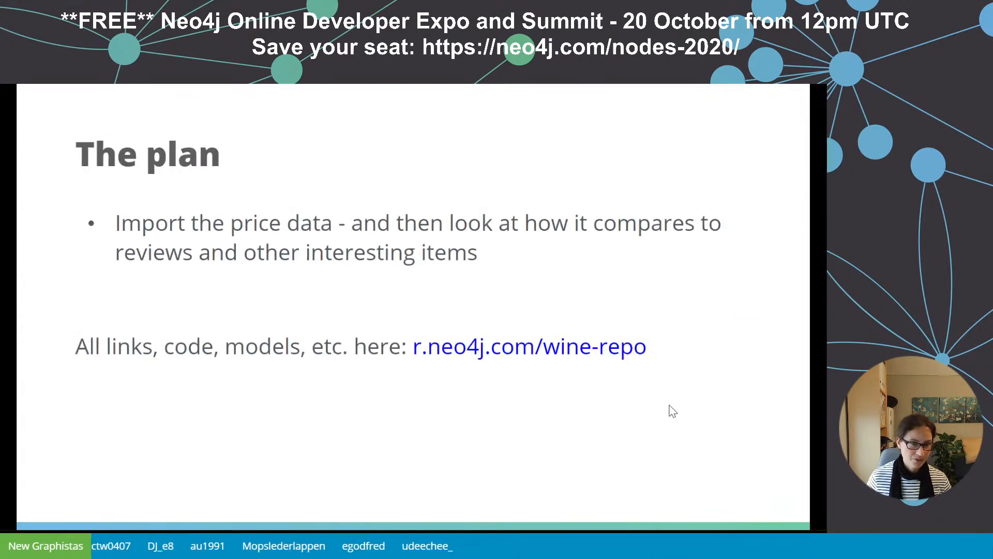